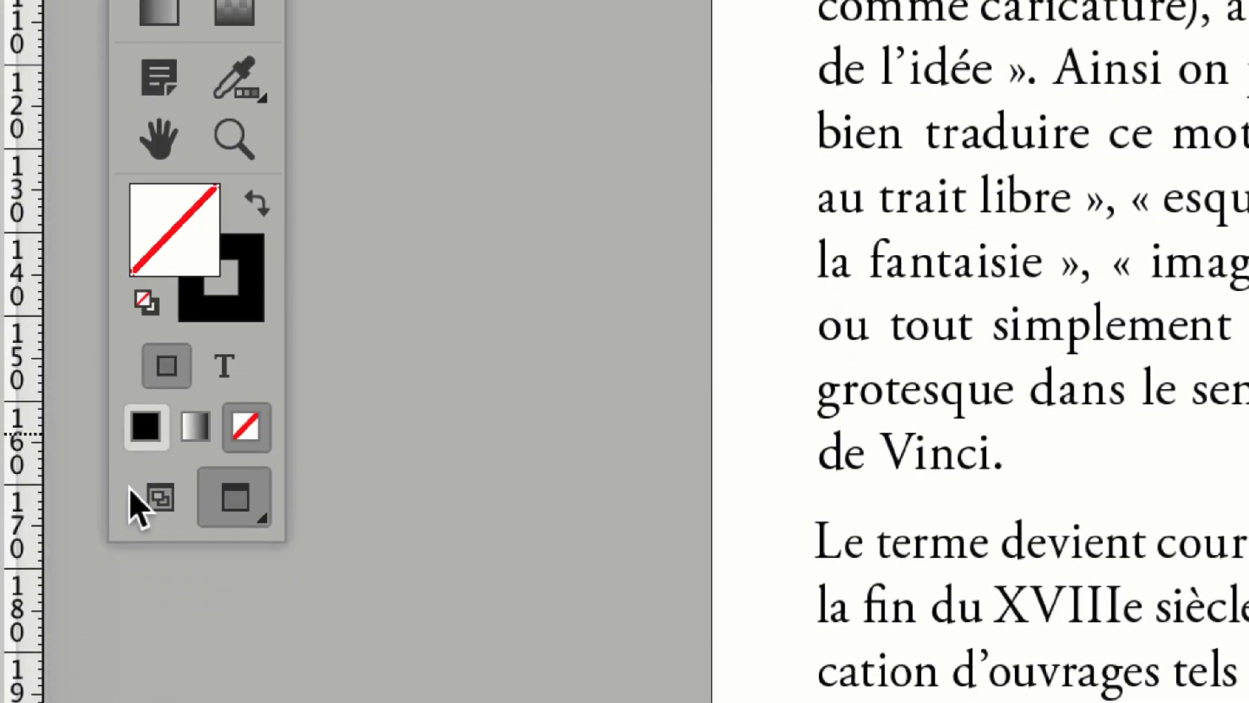
Switch to the normal screen mode showing guides and hidden characters, and review the text columns of pages 38-39.
click(132, 492)
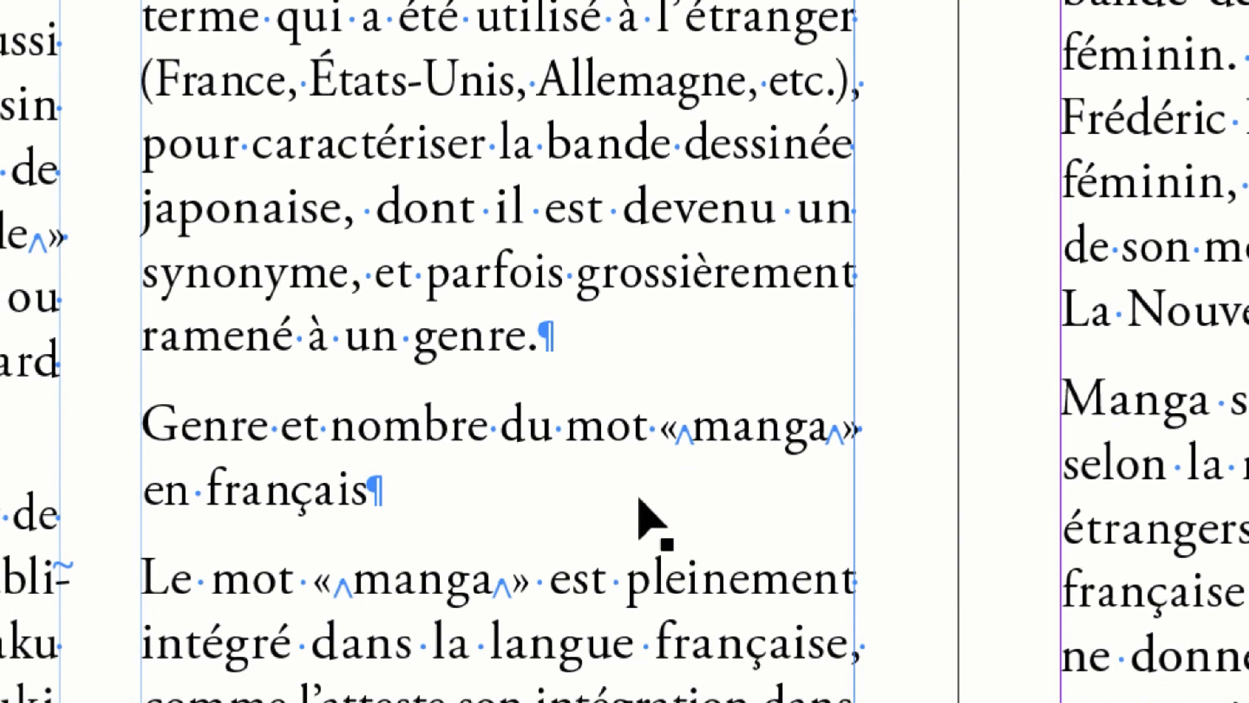
scroll(641, 514, down, 1)
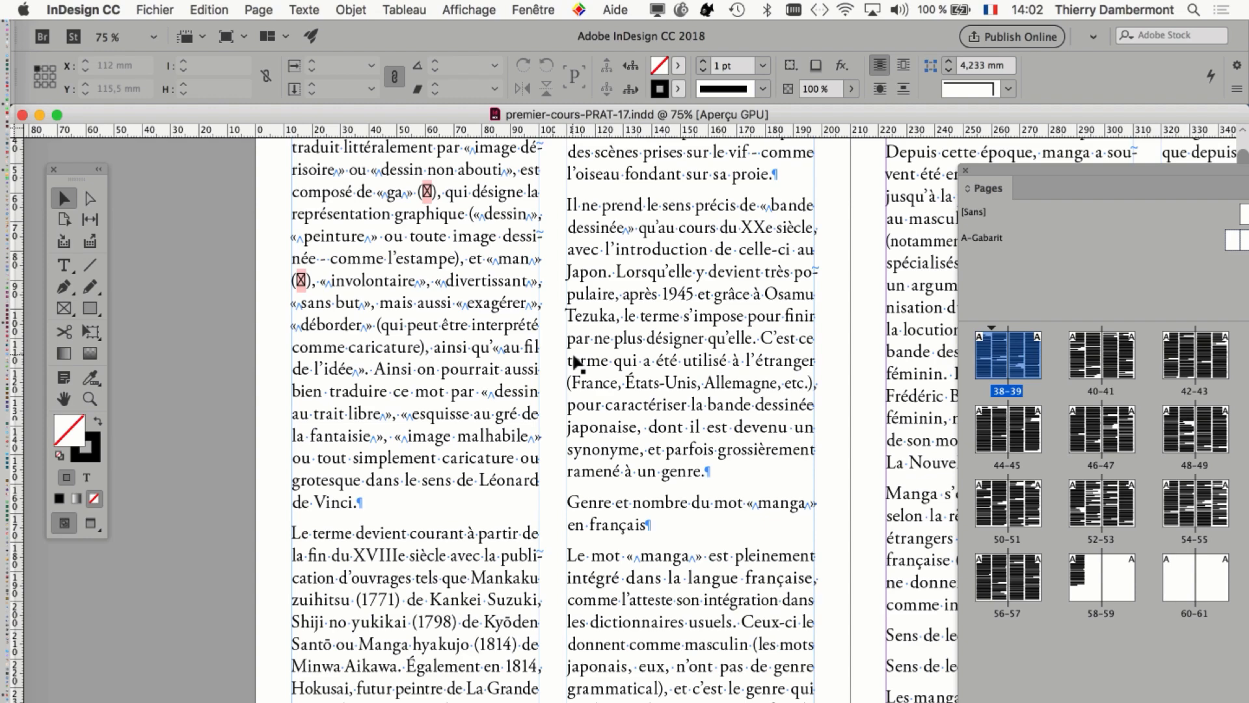
scroll(576, 361, up, 3)
scroll(576, 362, left, 5)
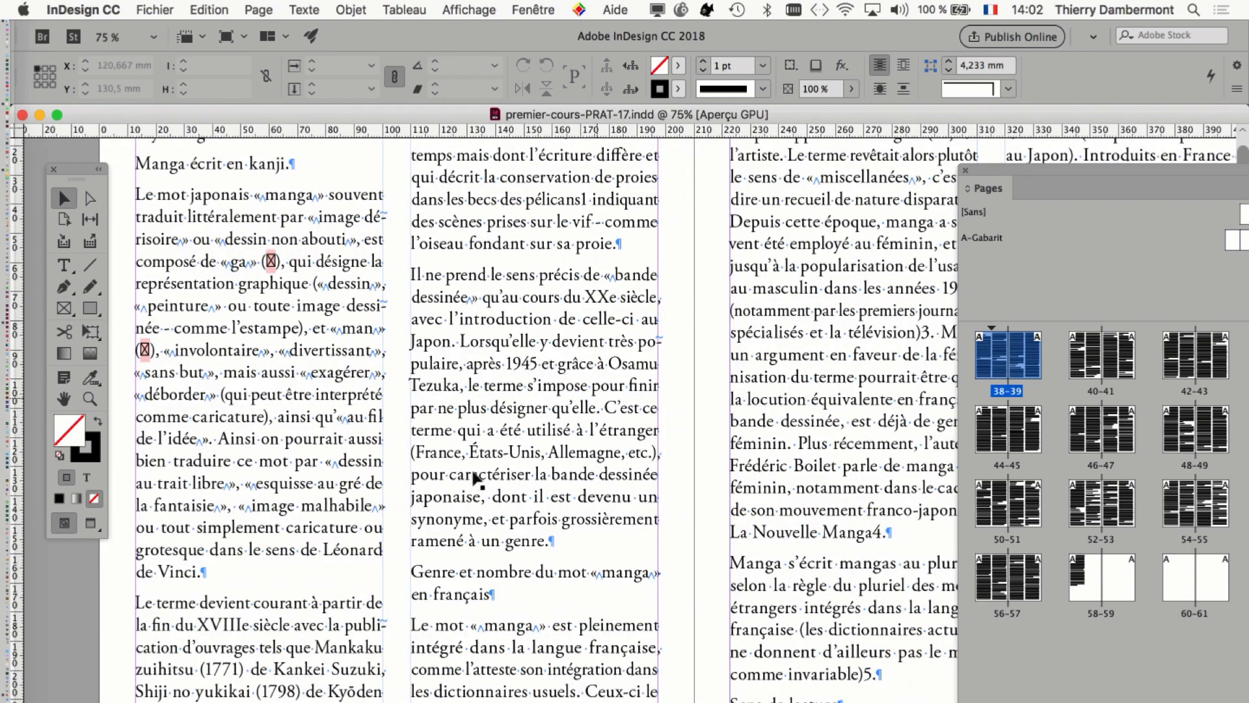
scroll(476, 480, left, 2)
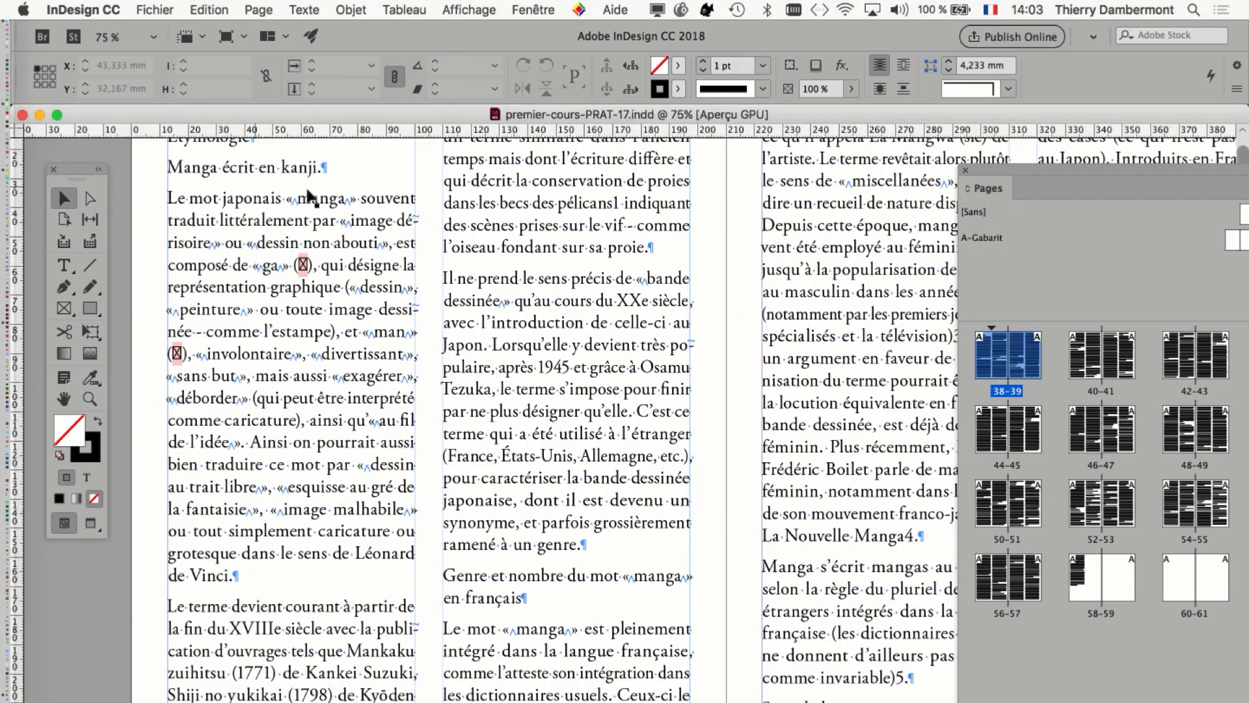
Activate the Type tool and display the document's paragraph styles beside the text columns.
drag(73, 174, 115, 184)
click(104, 277)
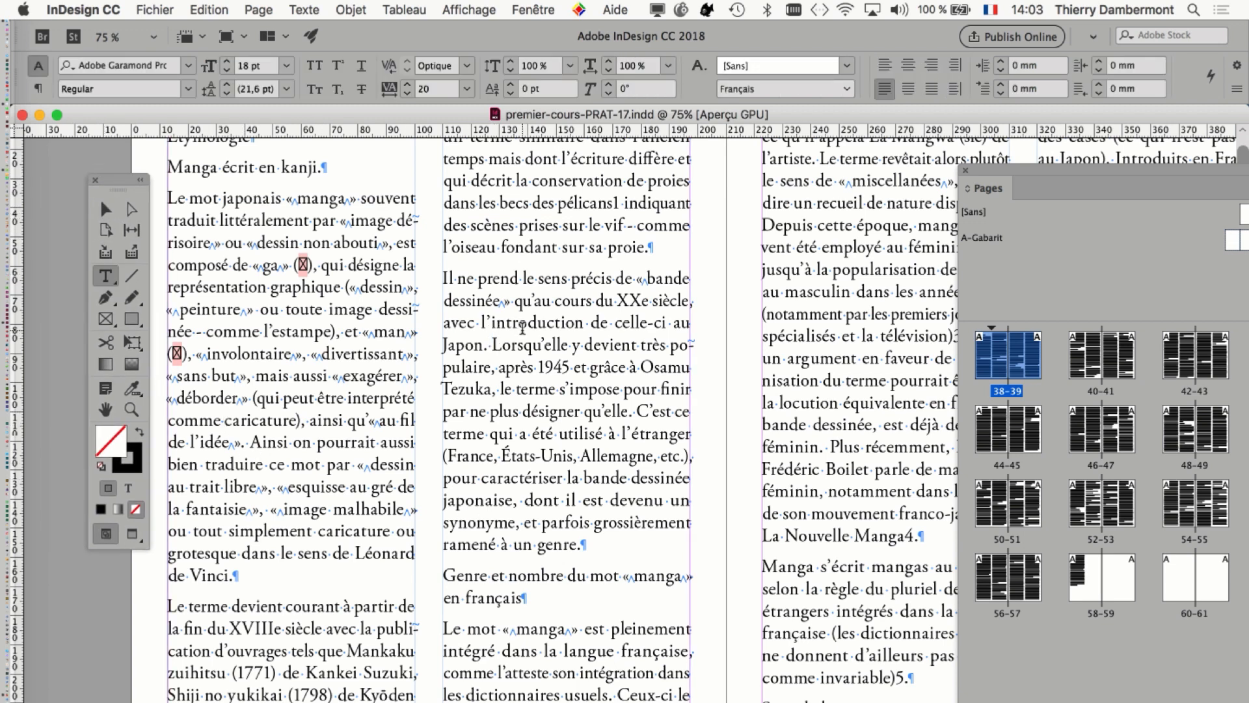
click(302, 11)
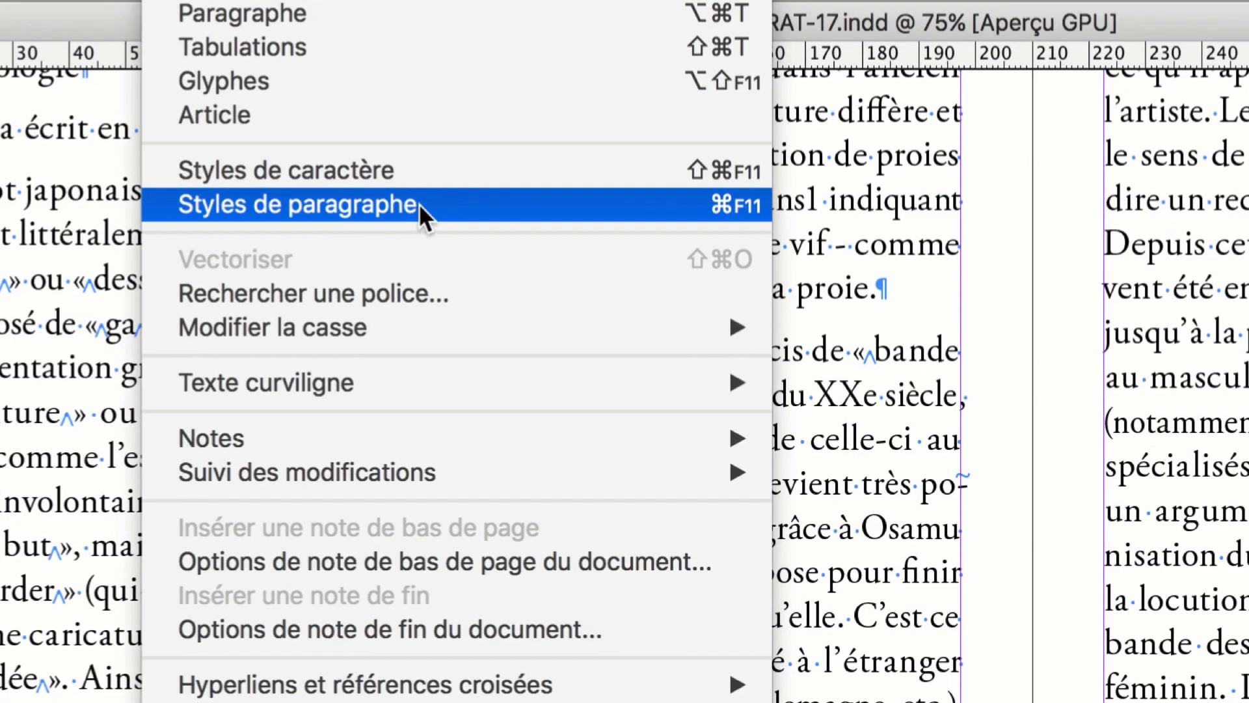
click(419, 203)
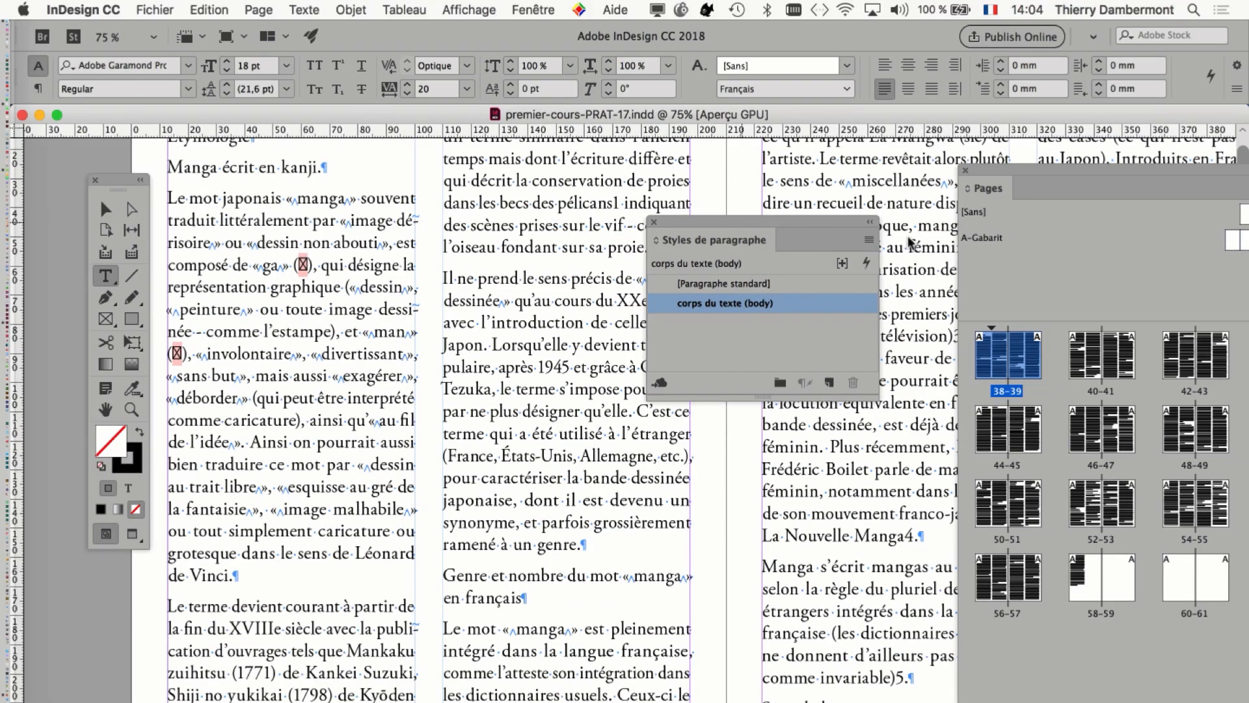
drag(866, 242, 999, 271)
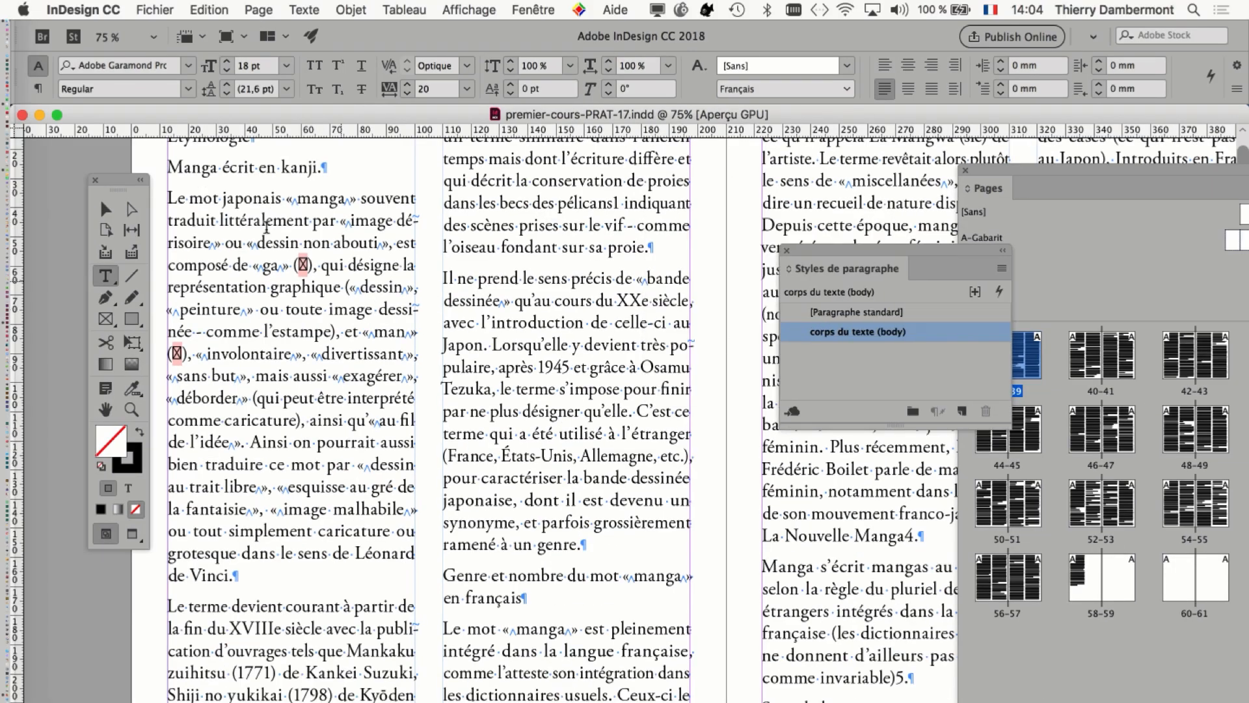
mouse_move(127, 188)
mouse_down()
mouse_move(83, 179)
mouse_move(105, 185)
mouse_up()
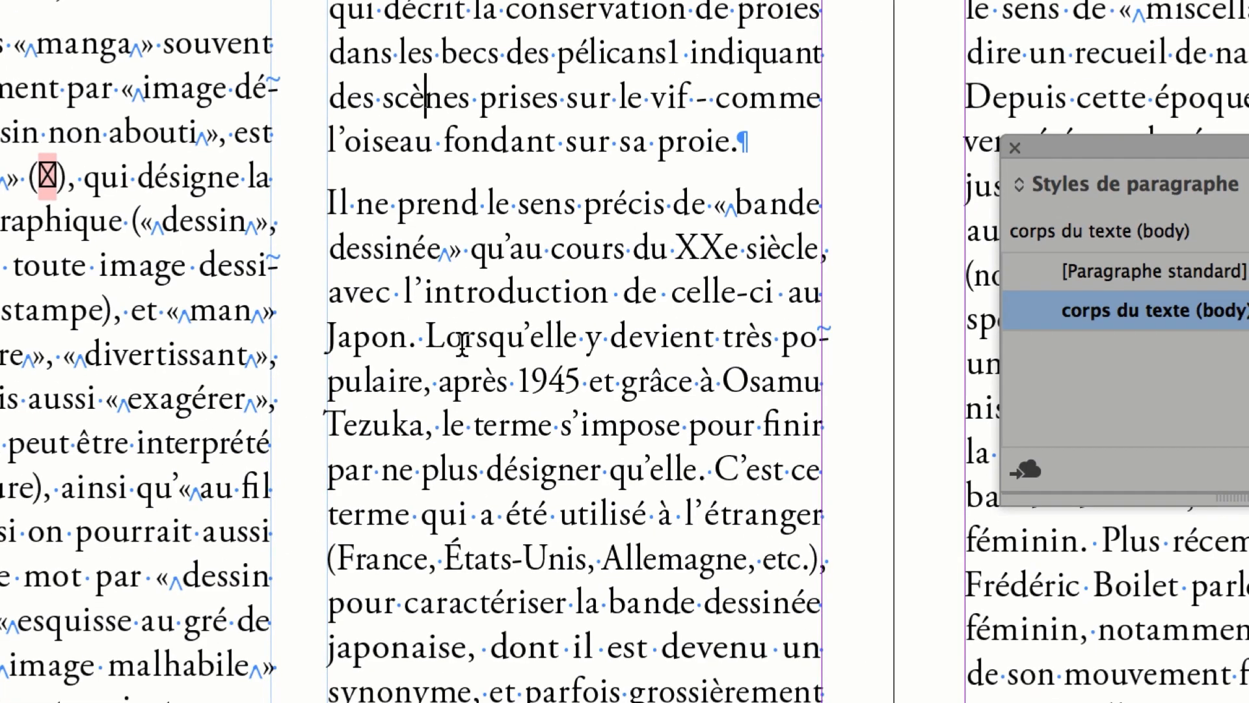
Select all the text of the threaded story, check its extent across the spreads, and call up its character settings.
key(super+a)
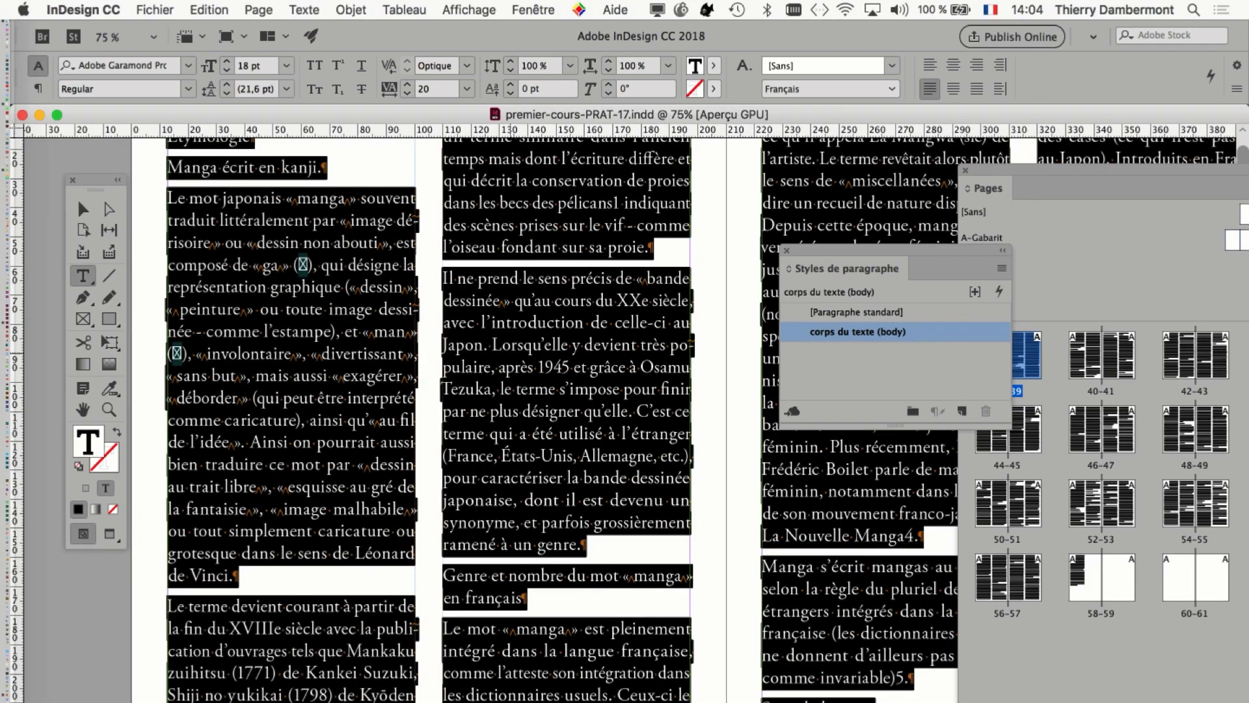
key(super+minus)
key(super+minus)
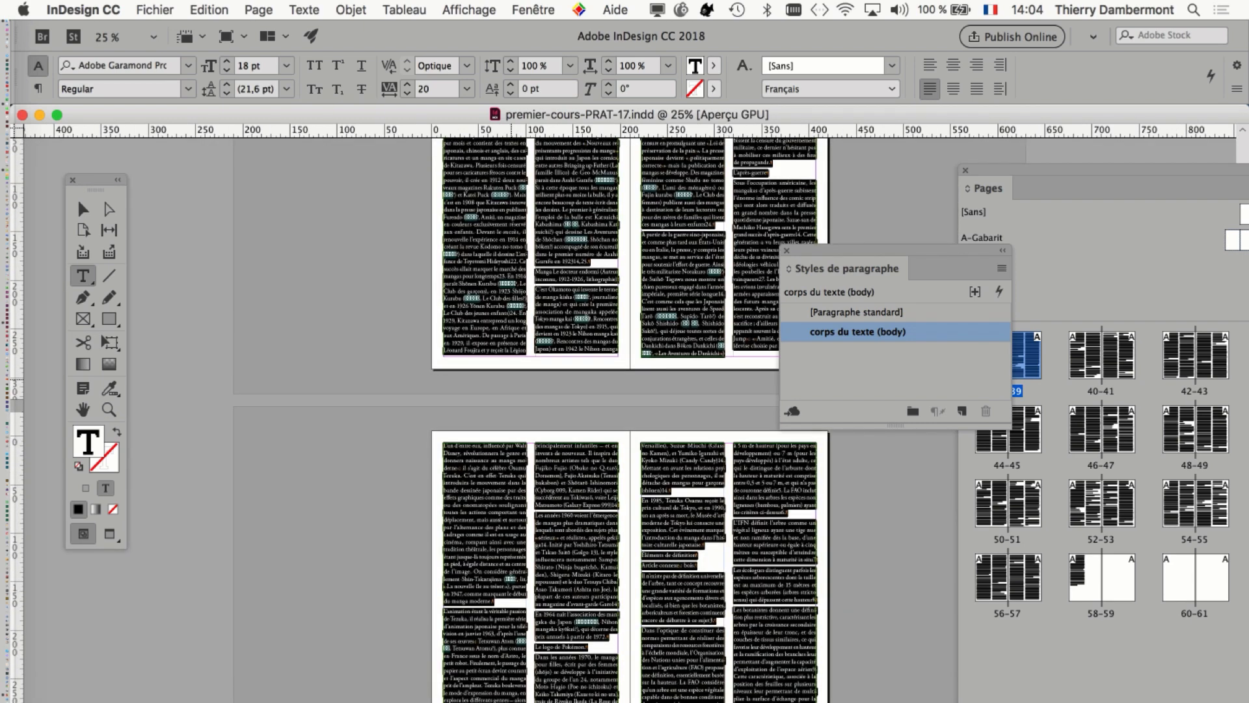
scroll(511, 379, down, 20)
scroll(511, 389, up, 10)
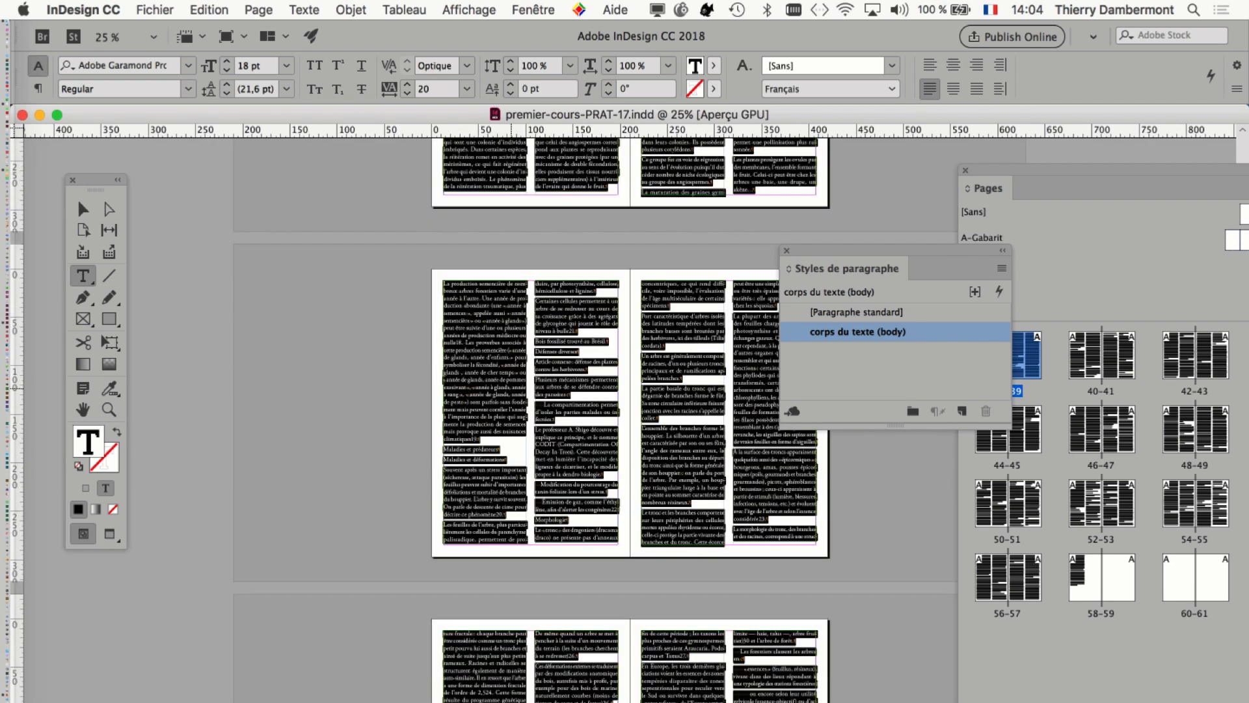
scroll(511, 388, up, 20)
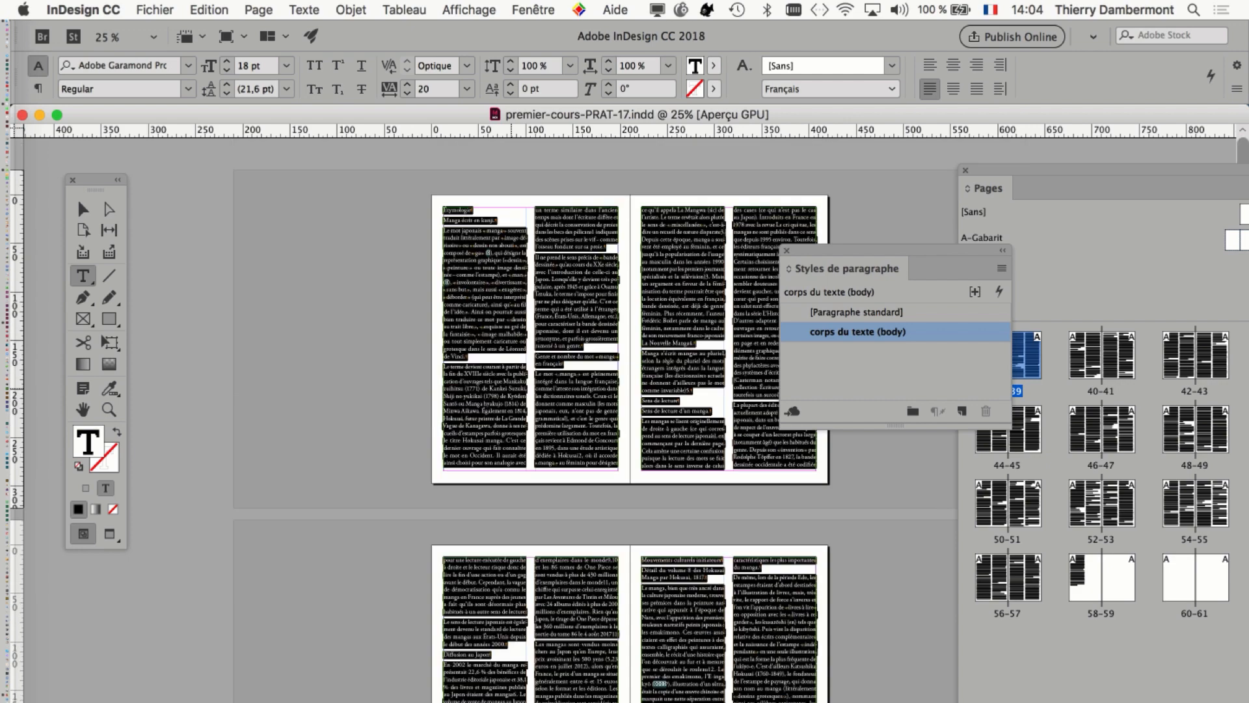
key(super+equal)
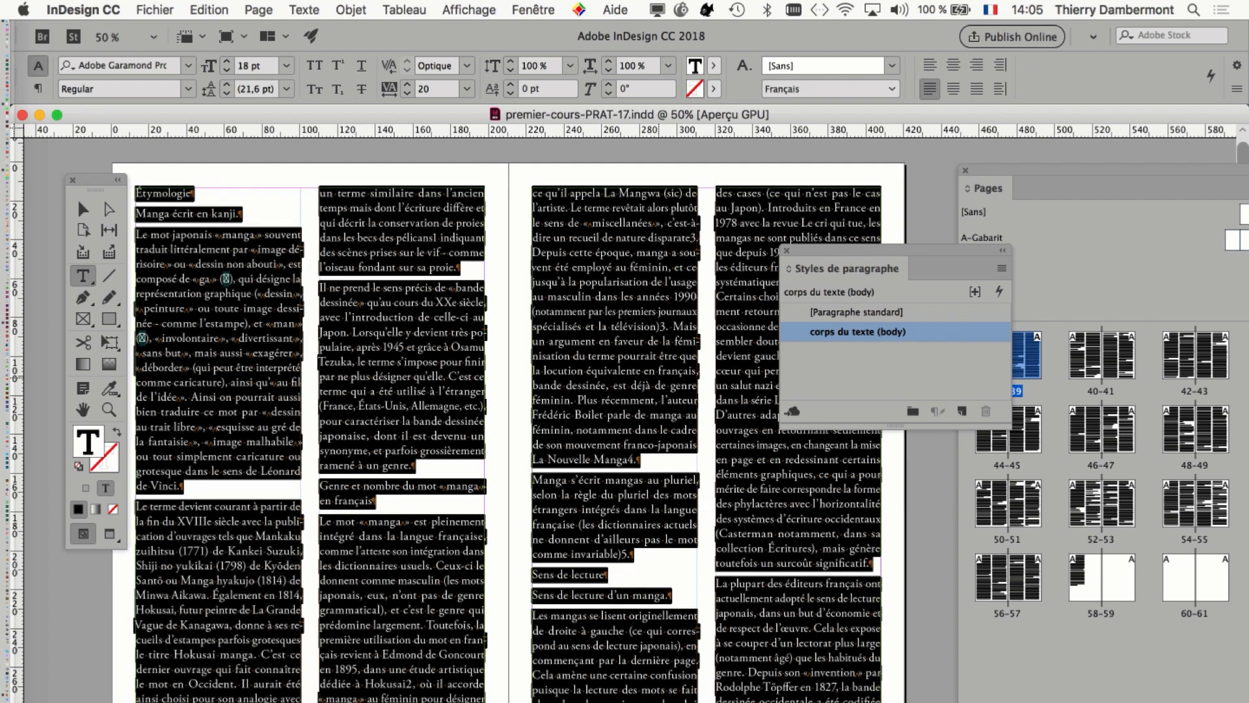
scroll(374, 501, left, 2)
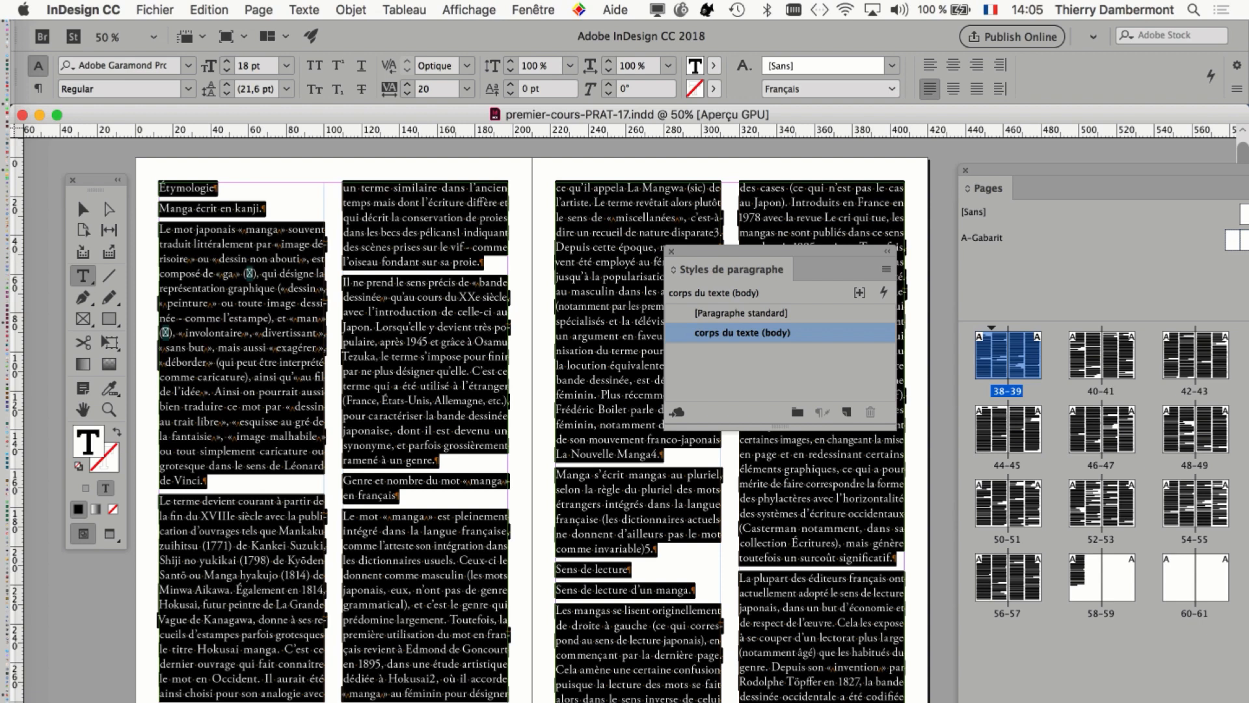
click(305, 9)
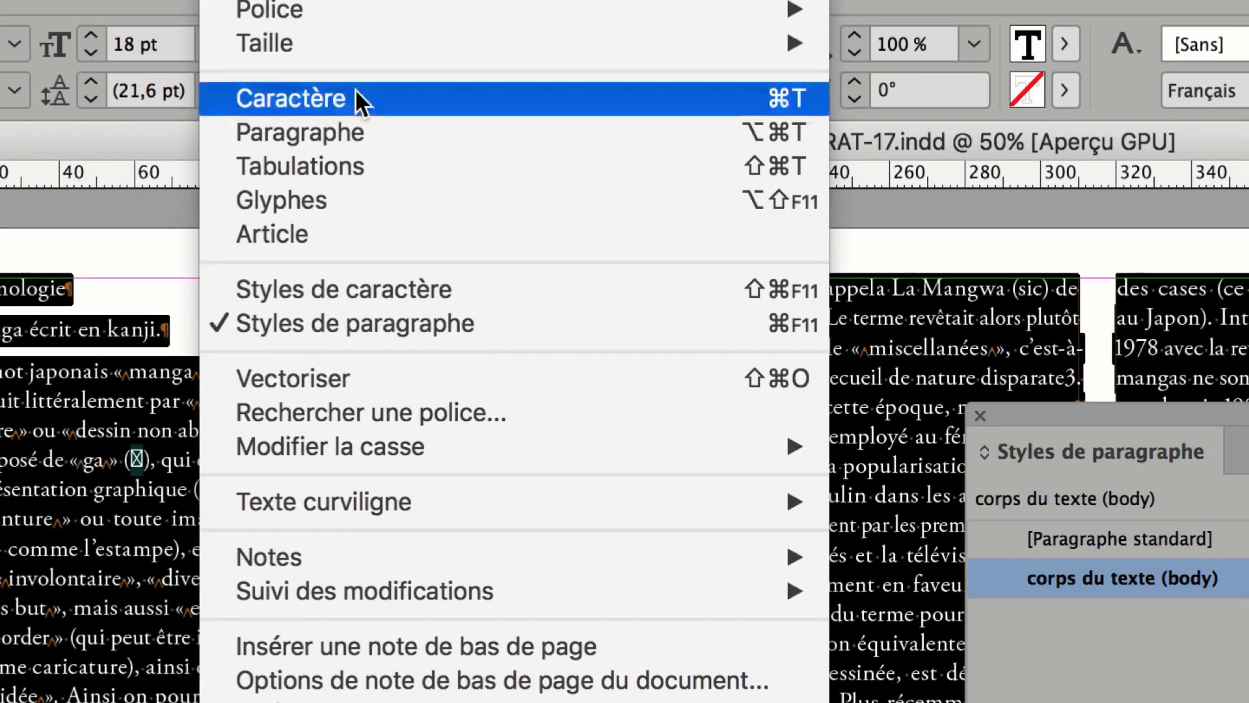
click(346, 92)
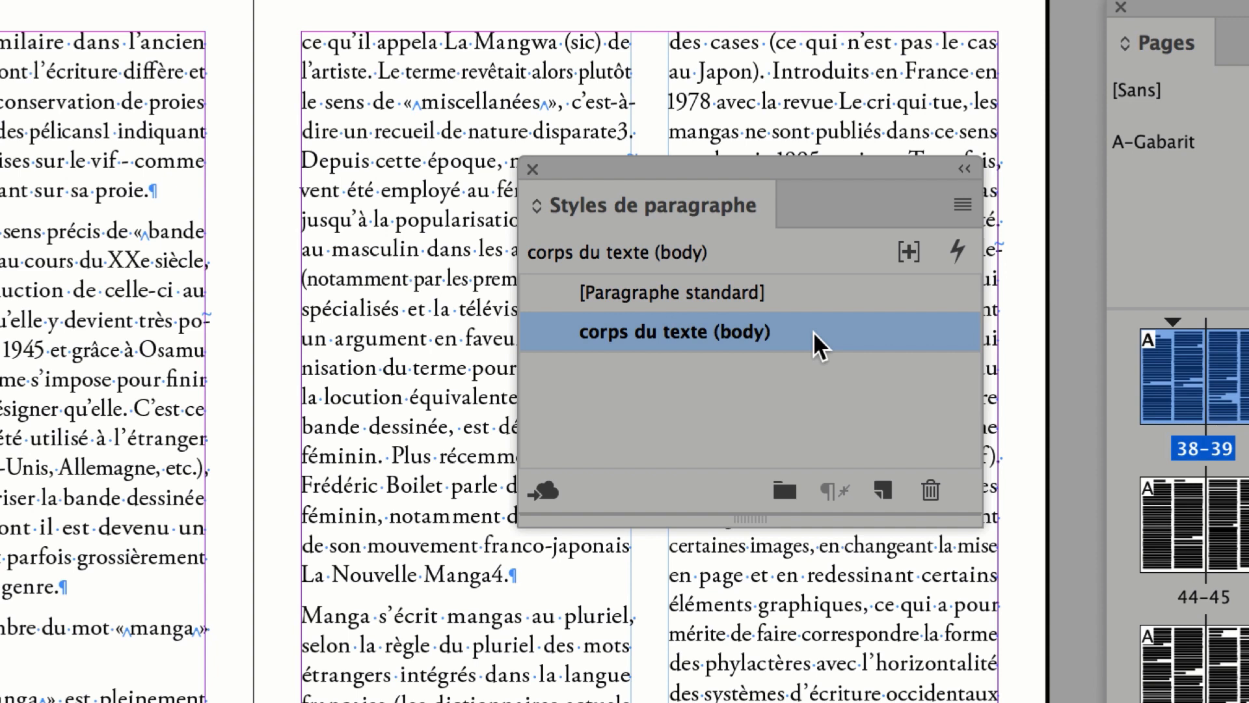
Examine the basic character formats defined in the "corps du texte (body)" paragraph style without changing them.
right_click(813, 331)
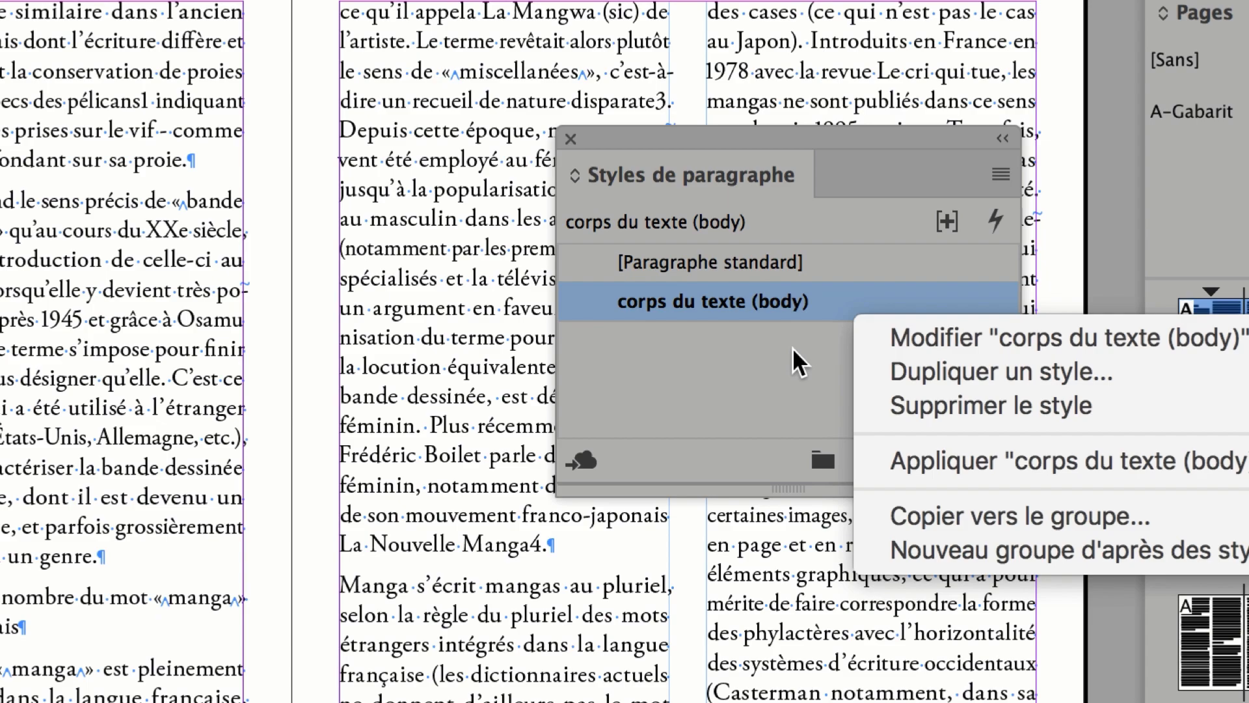
click(712, 356)
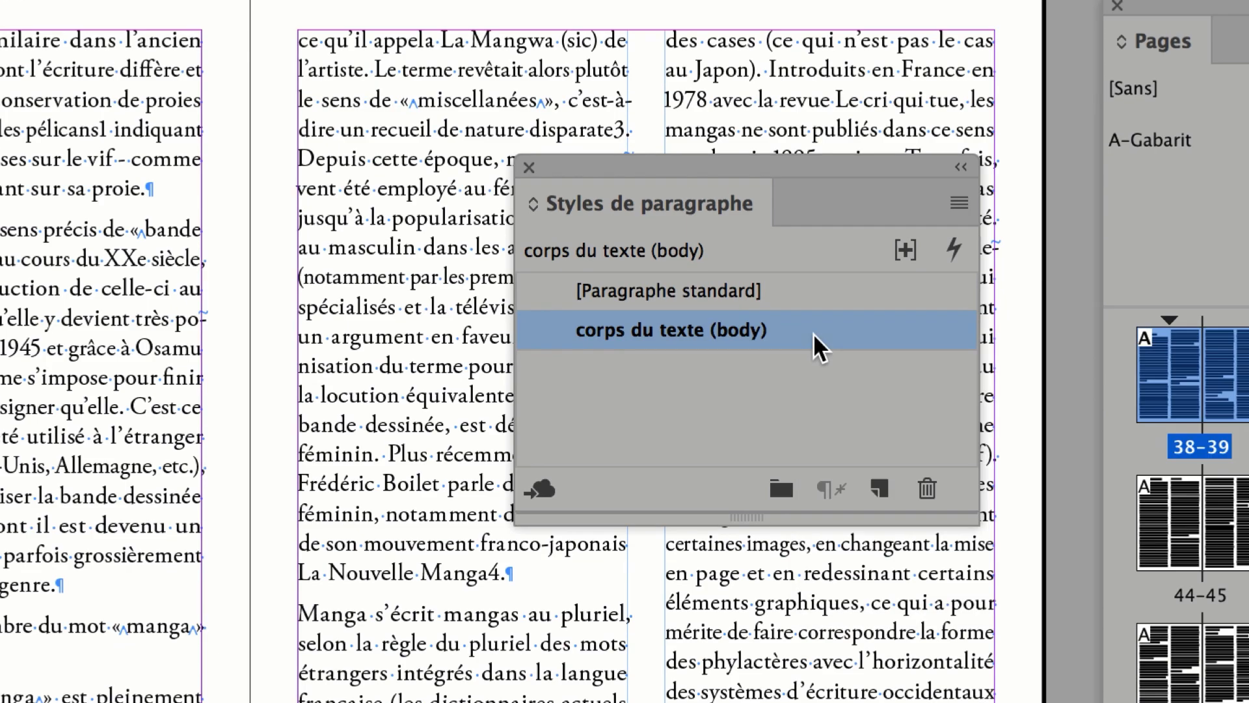
double_click(813, 333)
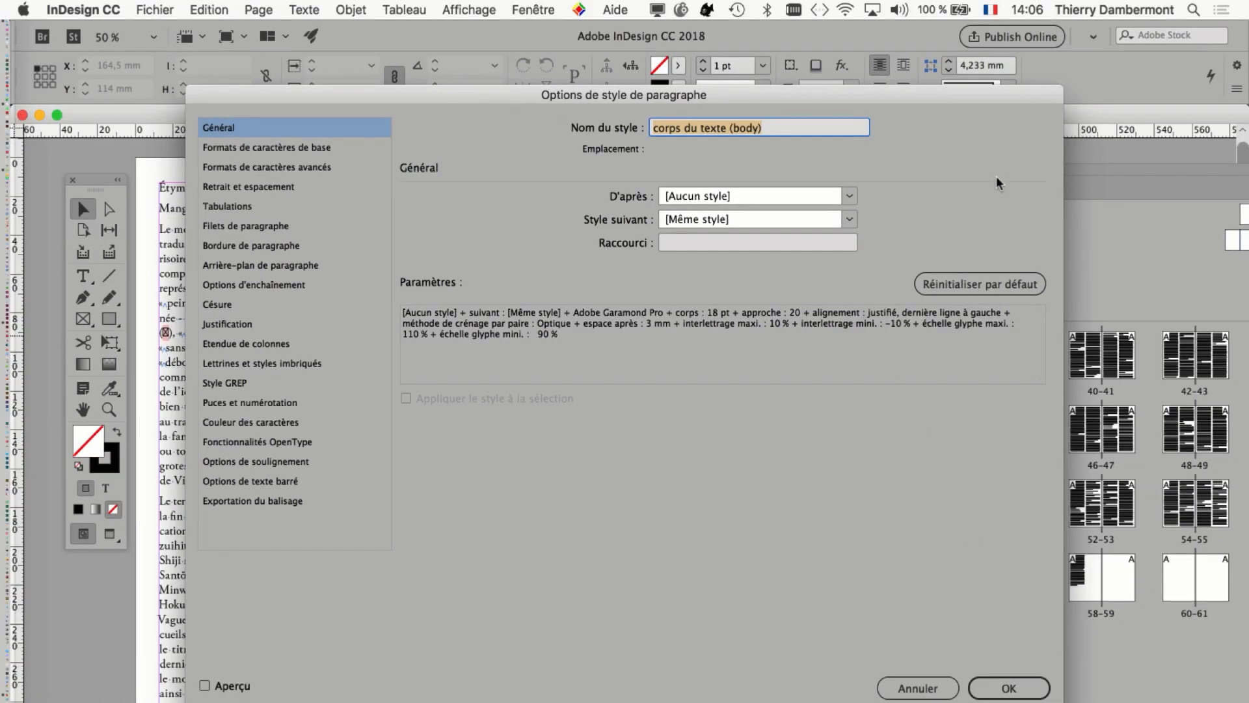
drag(997, 176, 942, 121)
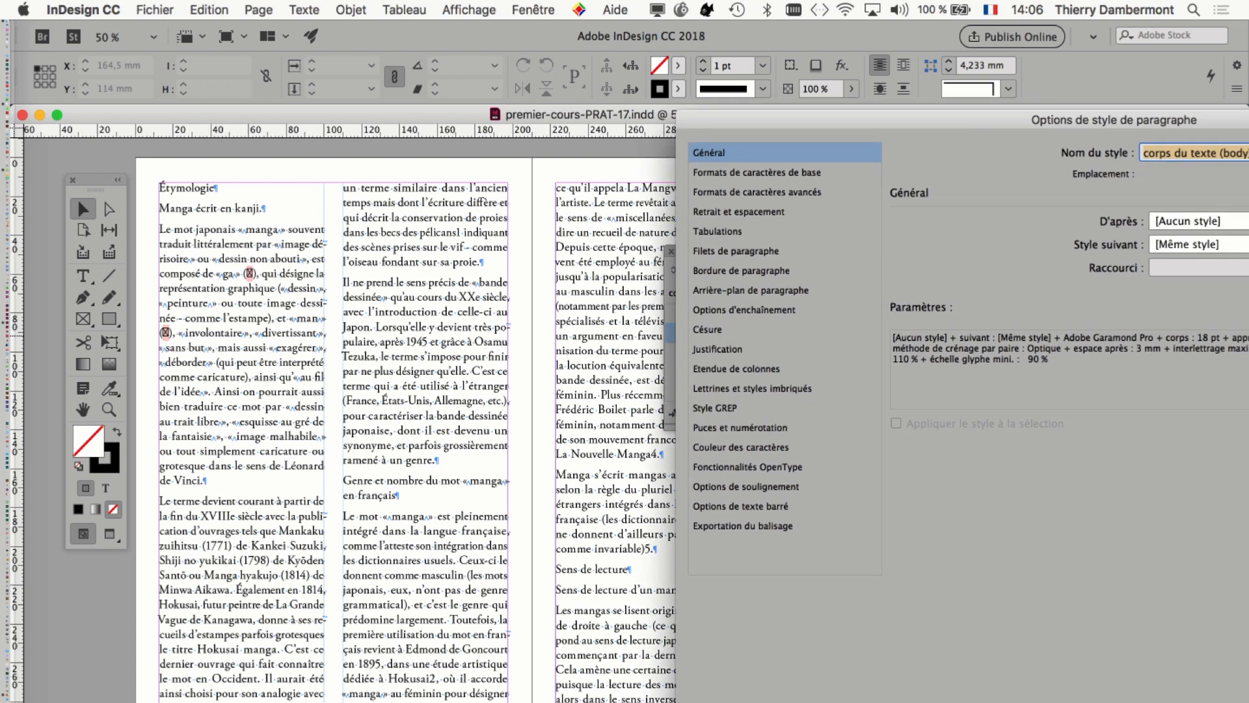
click(838, 173)
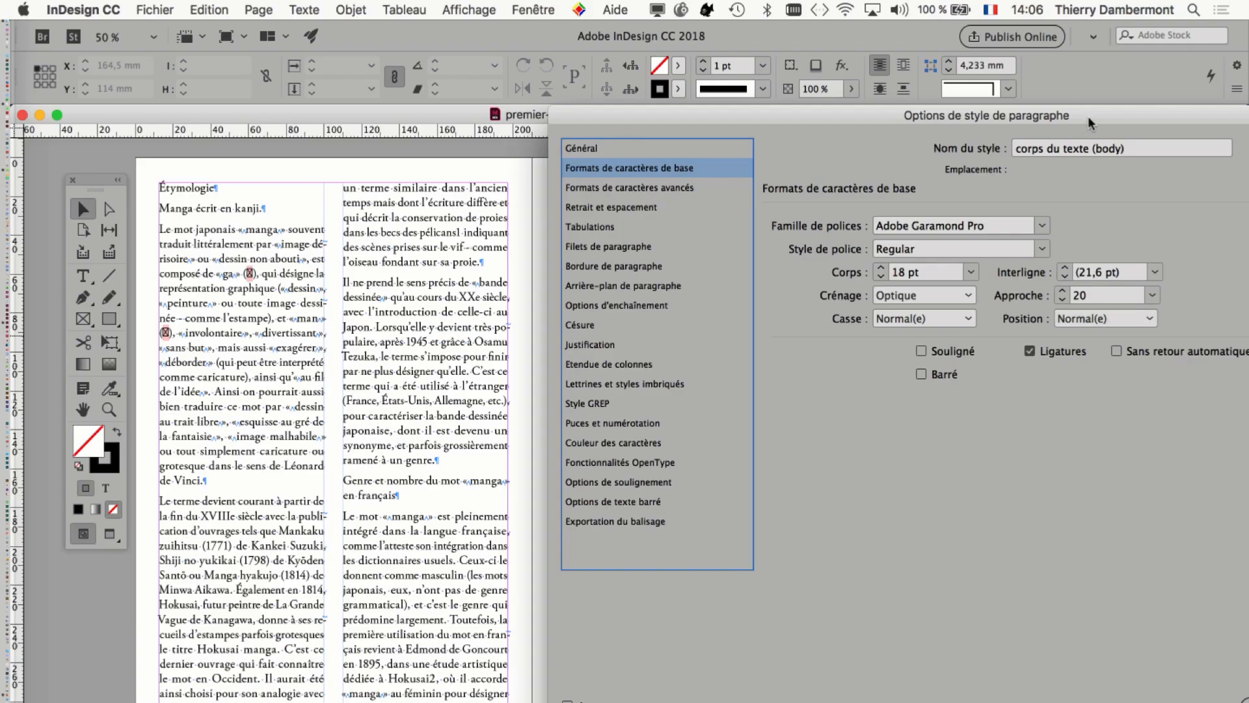
click(995, 682)
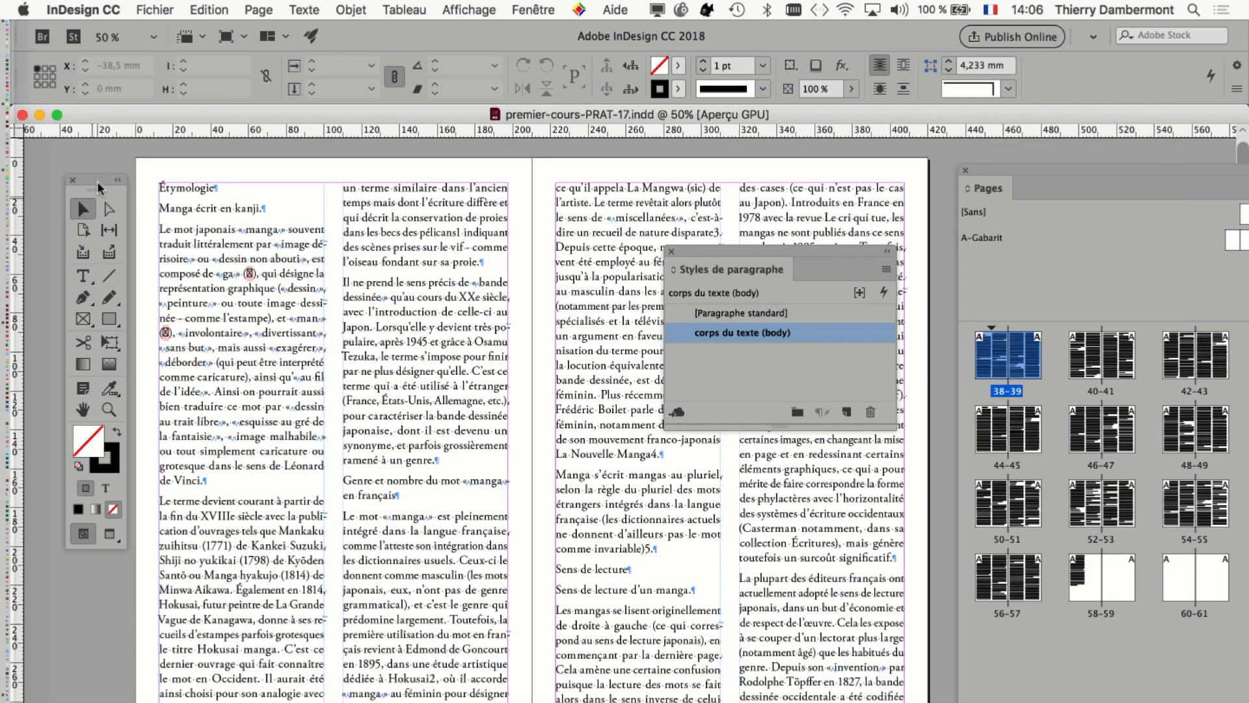
Show the baseline grid behind the text and compare its lines with the text lines on the first spread.
drag(97, 180, 75, 177)
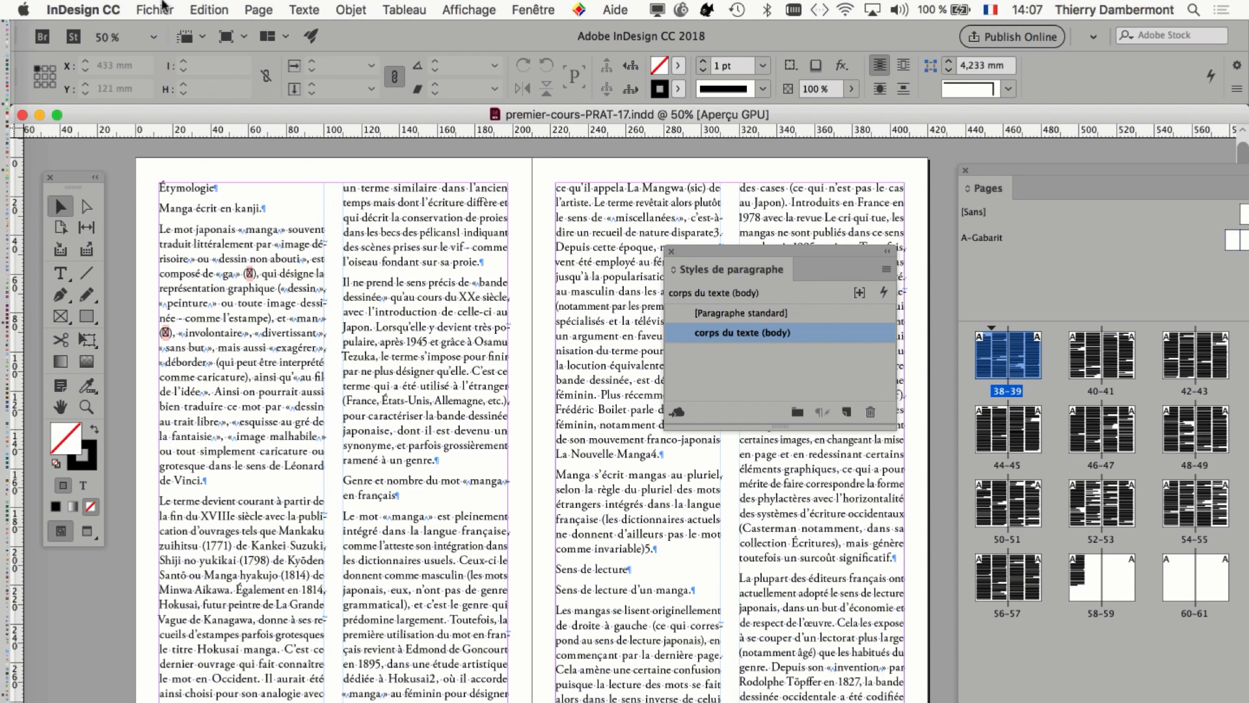
click(479, 7)
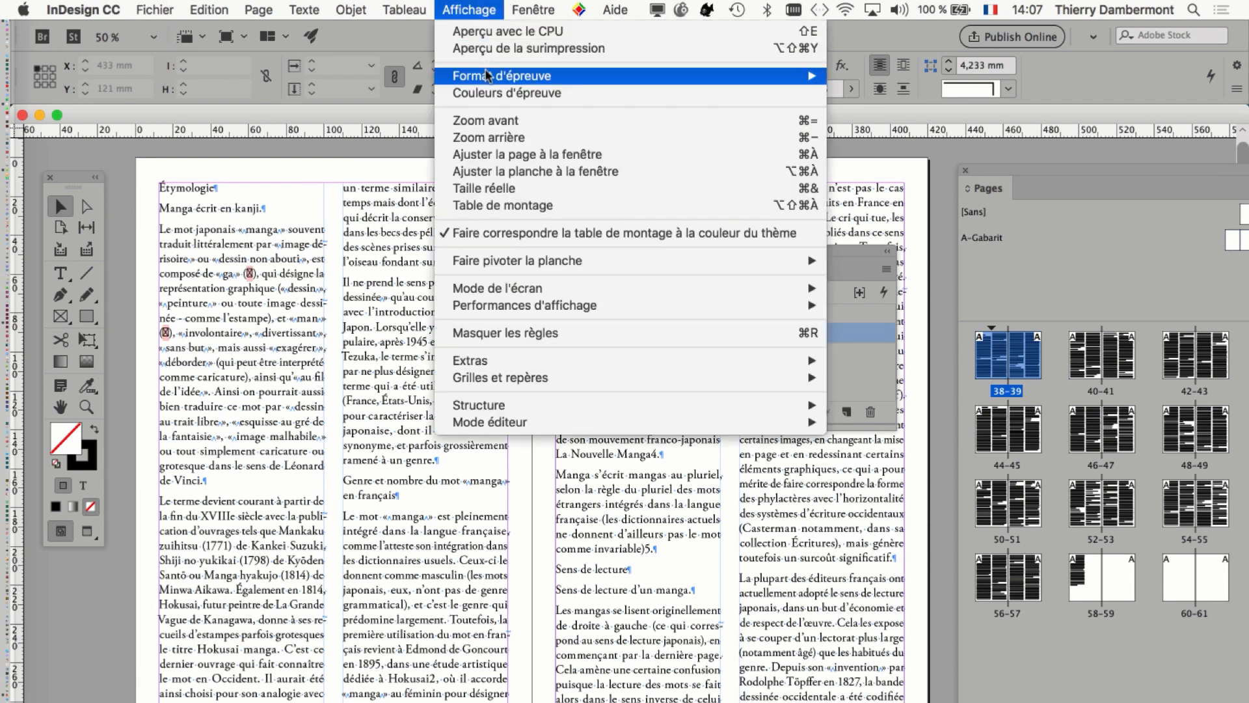
mouse_move(540, 377)
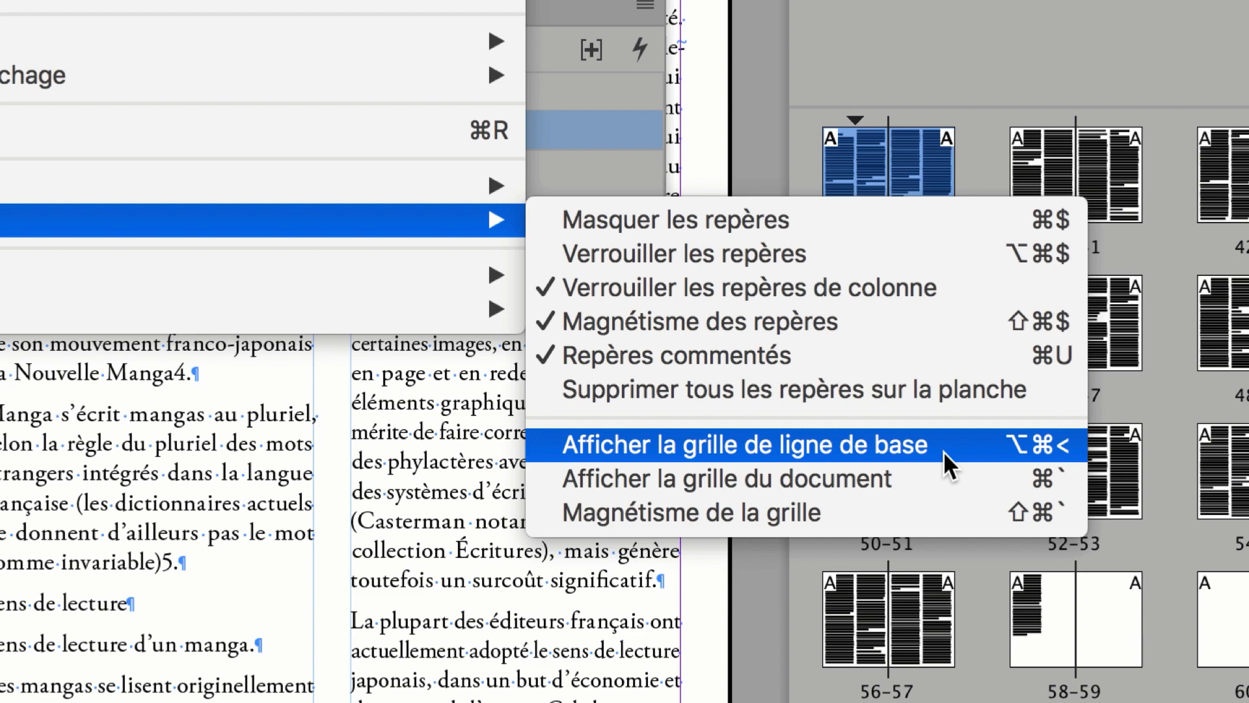
click(943, 451)
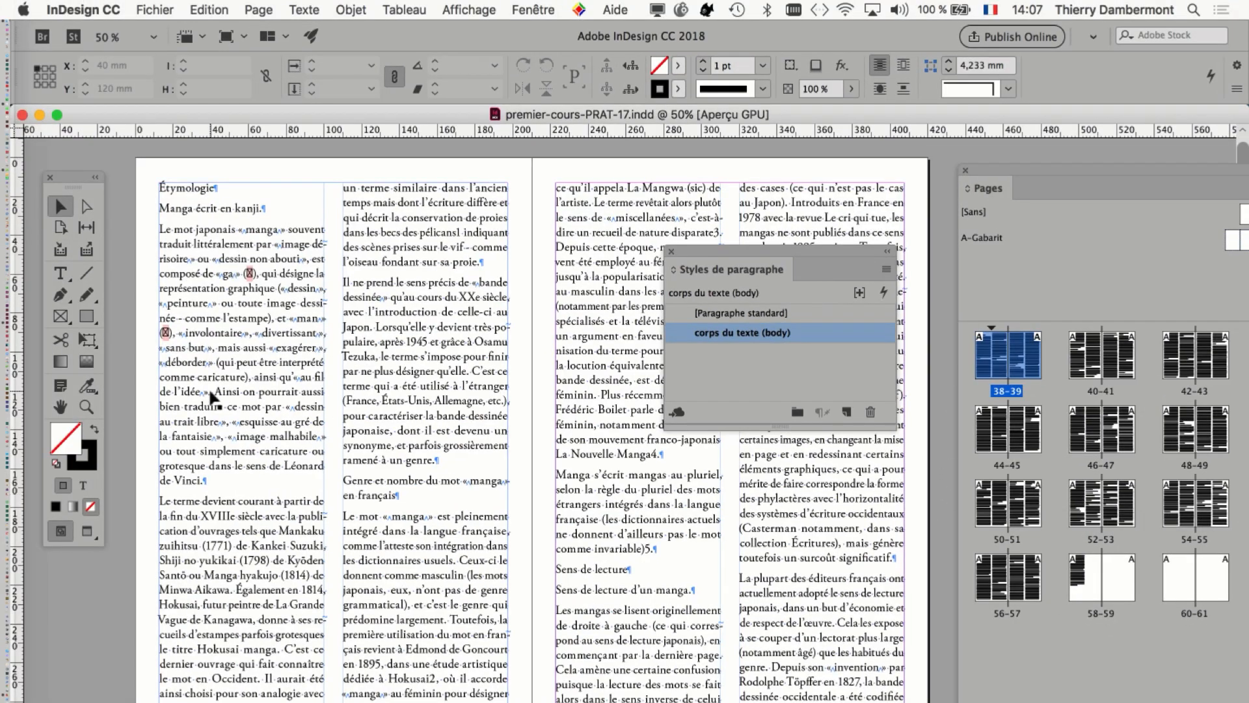
key(super+equal)
key(super+minus)
drag(705, 248, 899, 261)
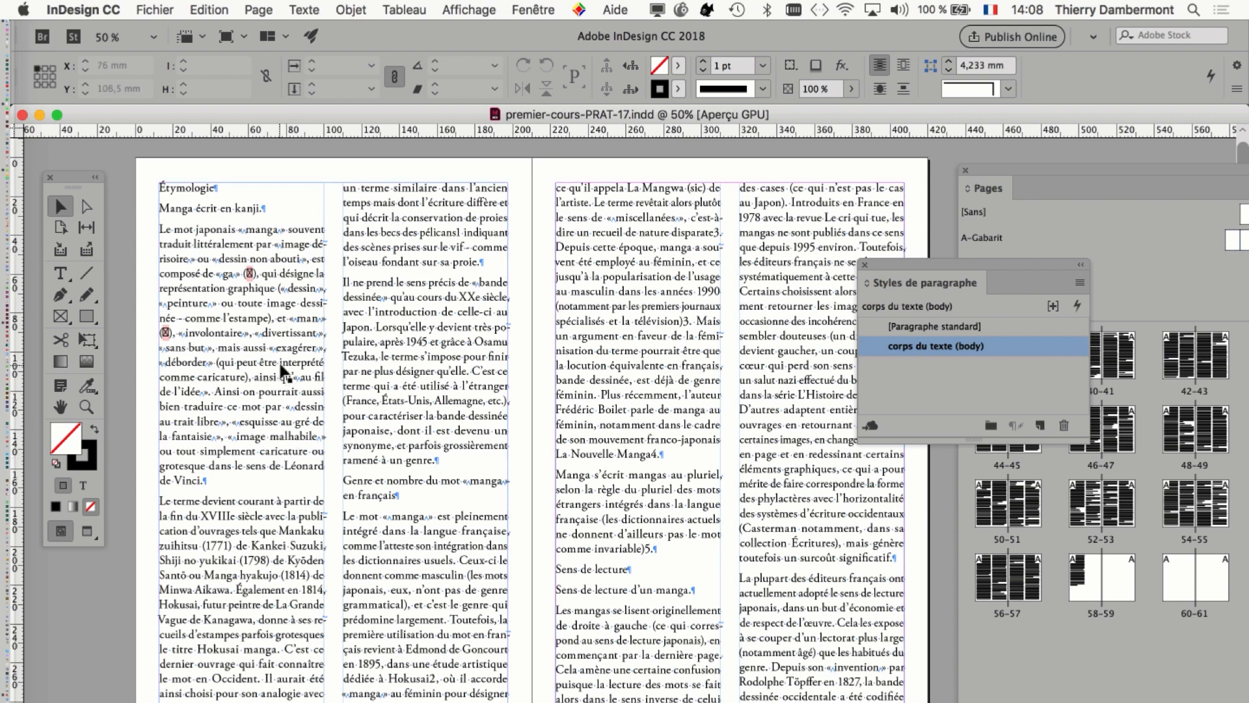
scroll(282, 371, up, 1)
scroll(282, 371, up, 1)
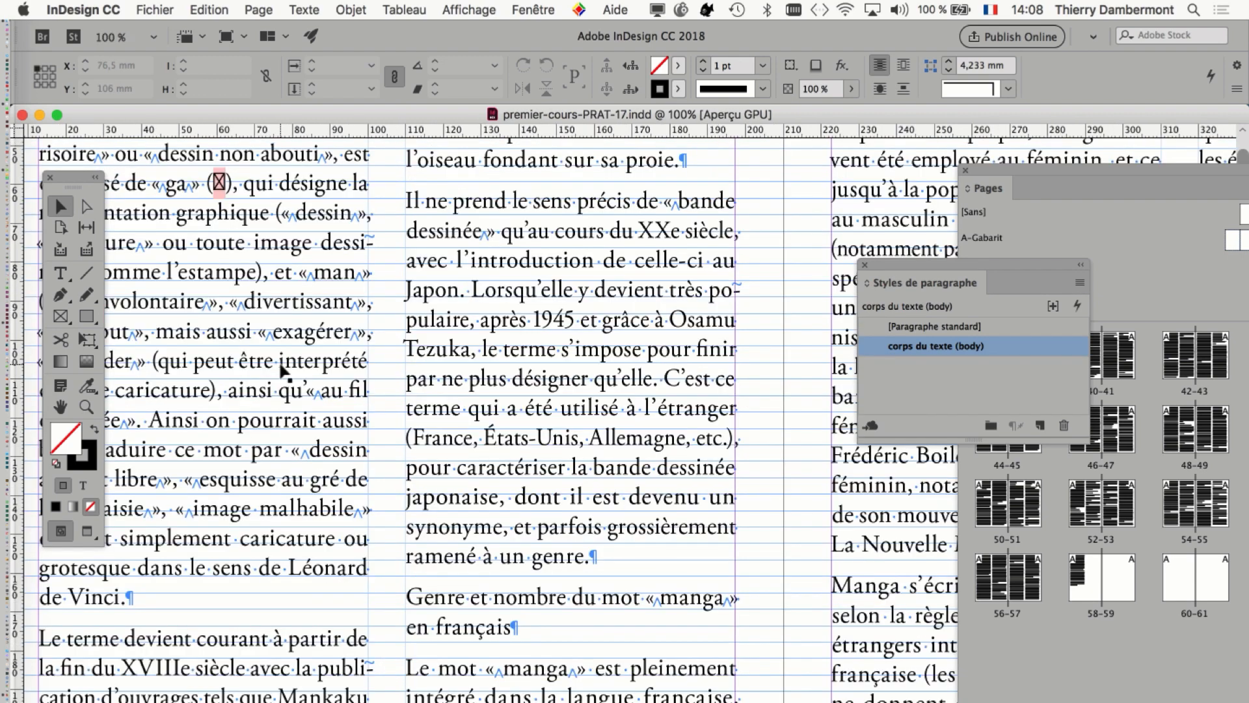
scroll(282, 369, up, 2)
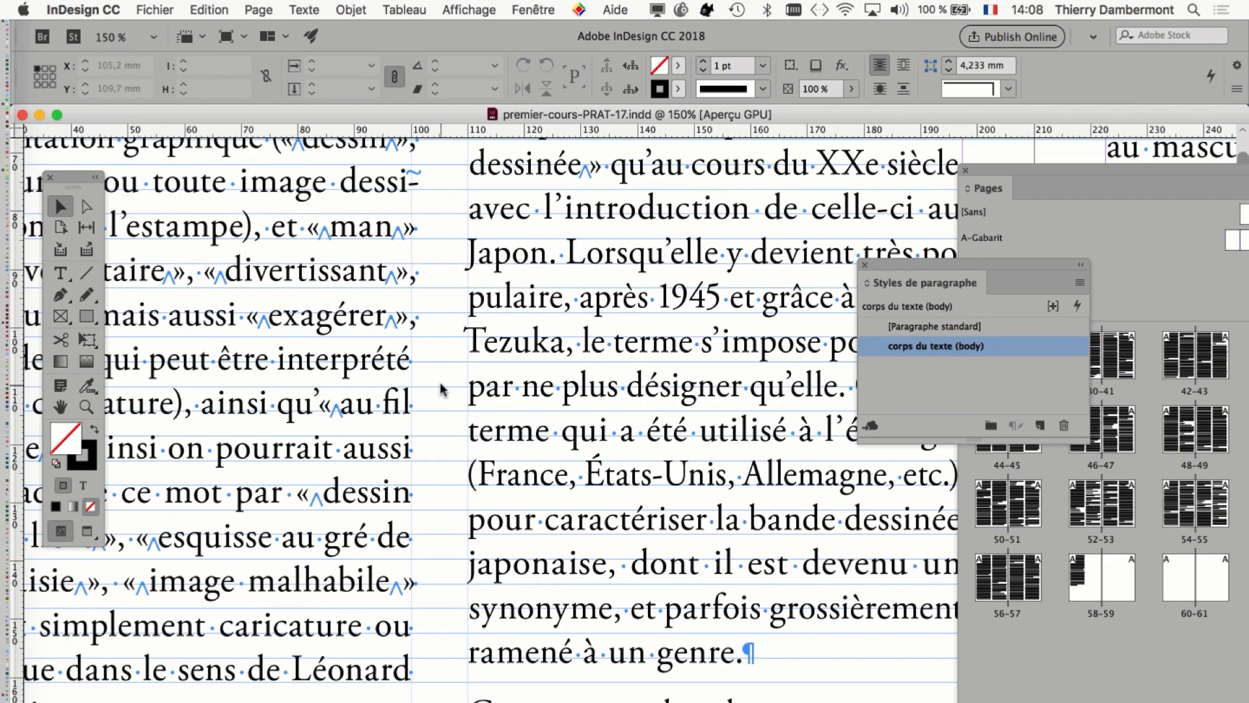
Open the grid preferences and check the colour choices offered for the baseline grid.
click(83, 9)
mouse_move(91, 48)
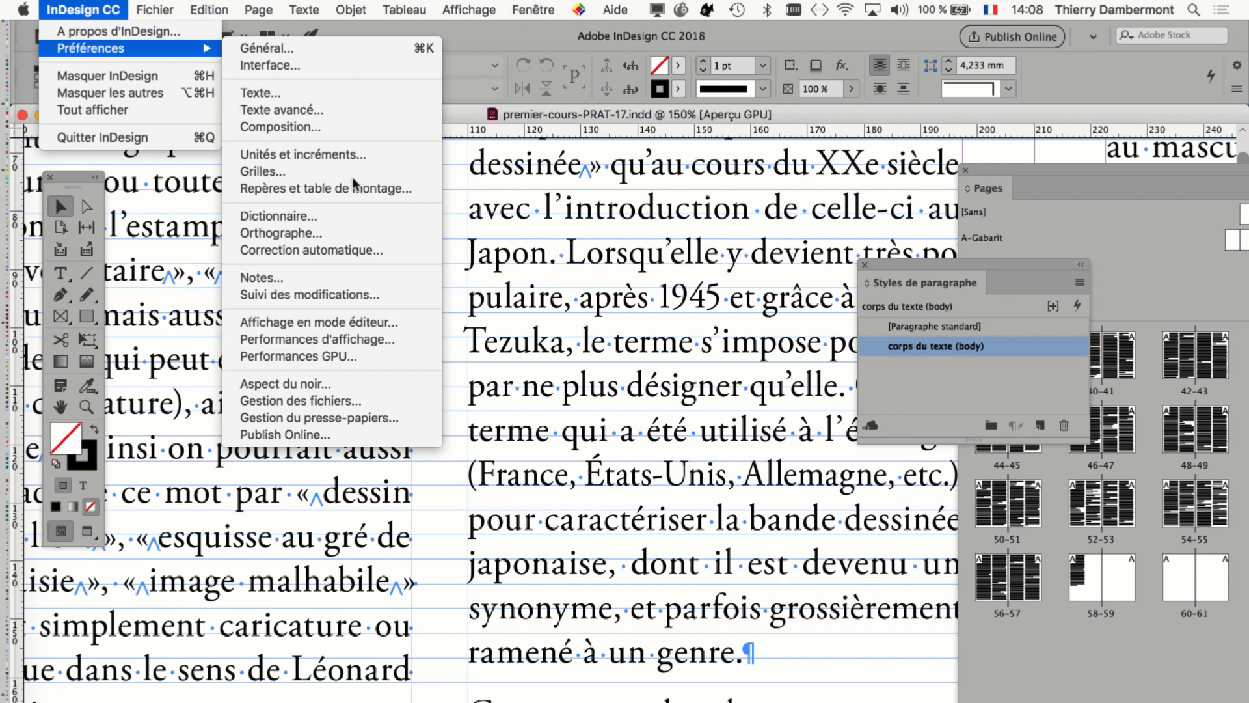
key(alt)
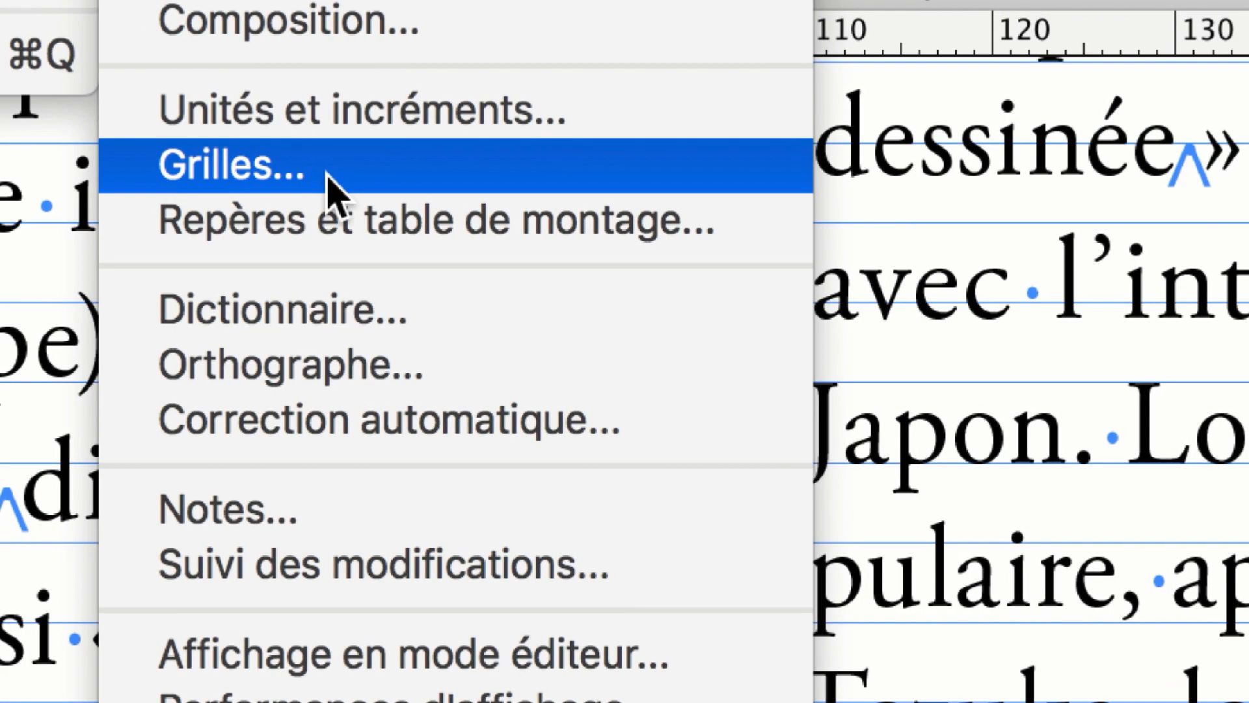
click(352, 174)
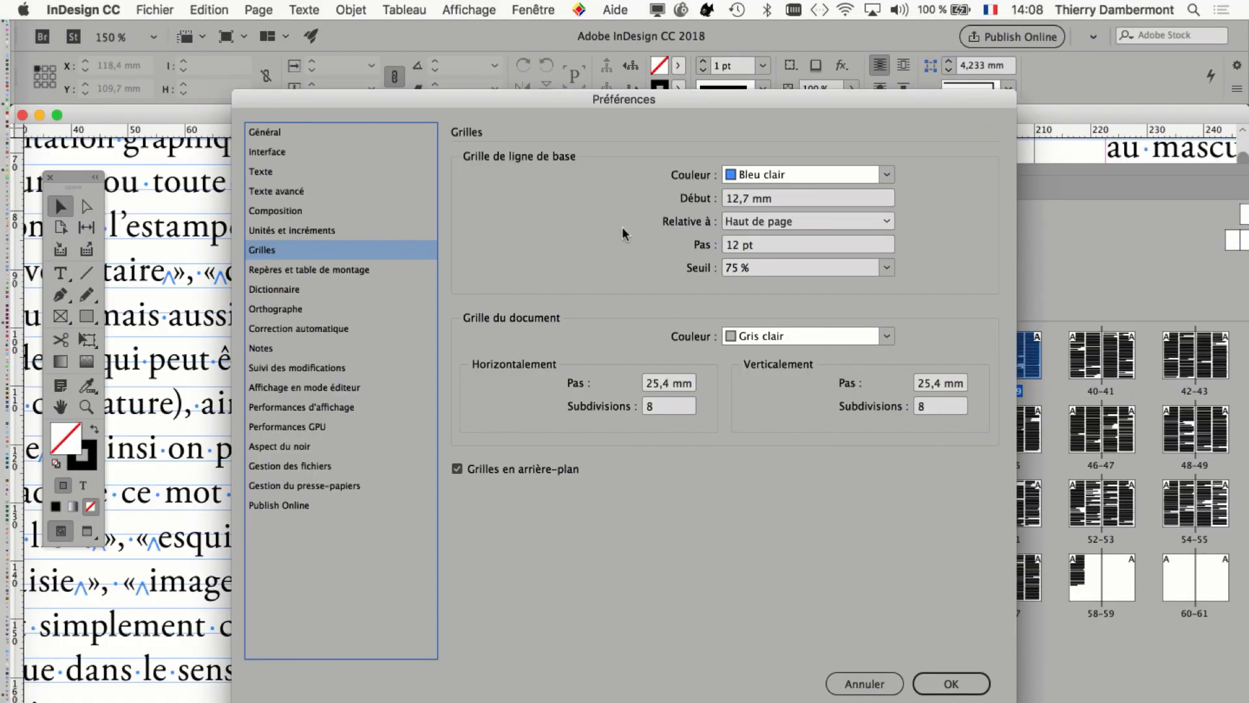
key(alt)
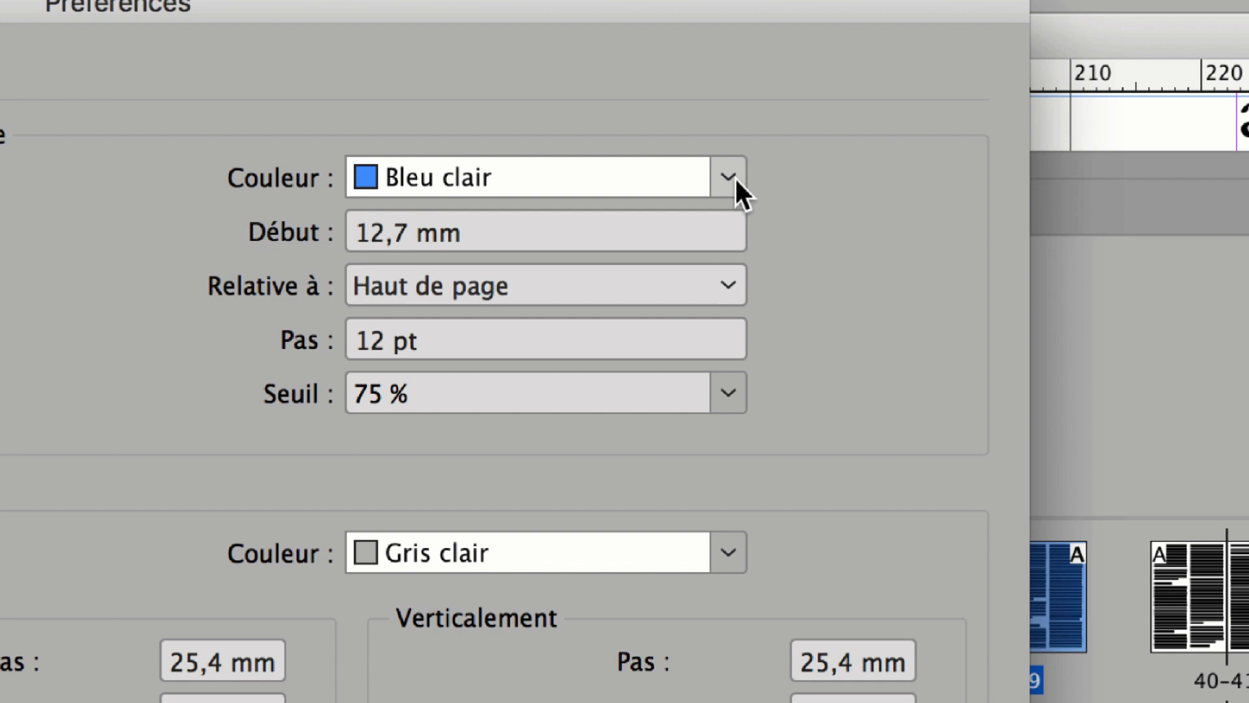
click(736, 177)
click(836, 175)
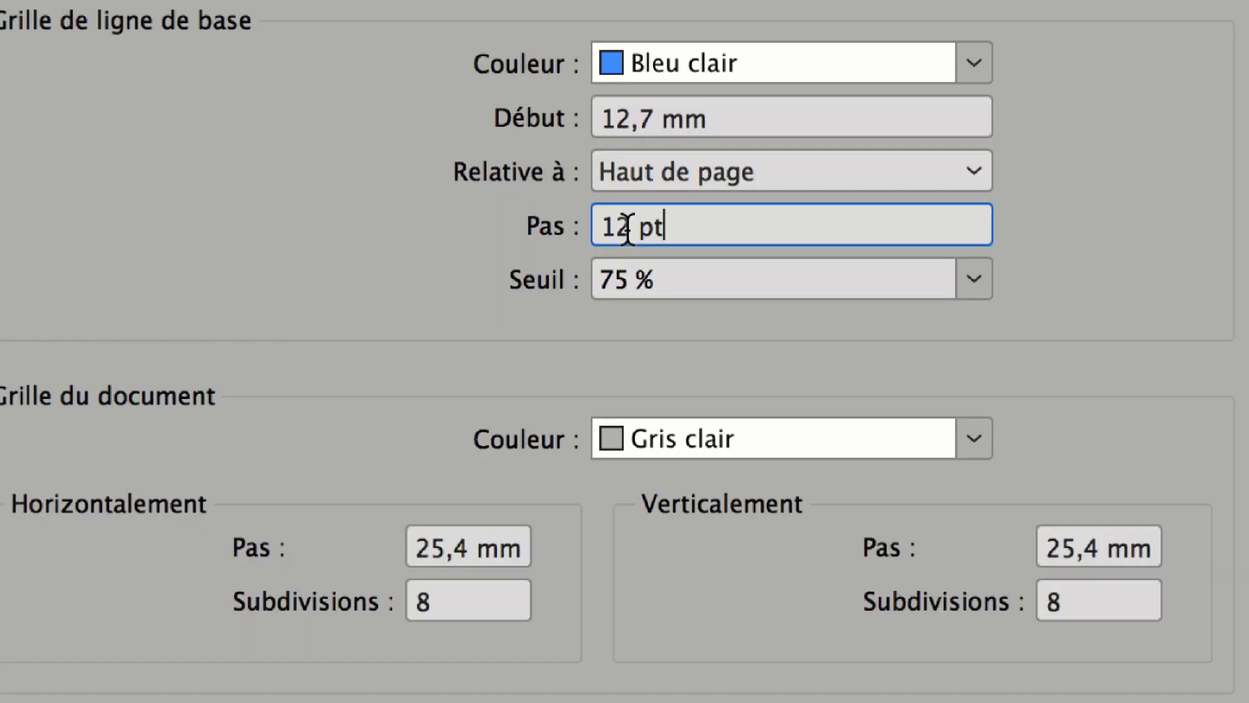
Set the baseline grid increment to 21,6 pt and apply the grid preferences.
double_click(660, 226)
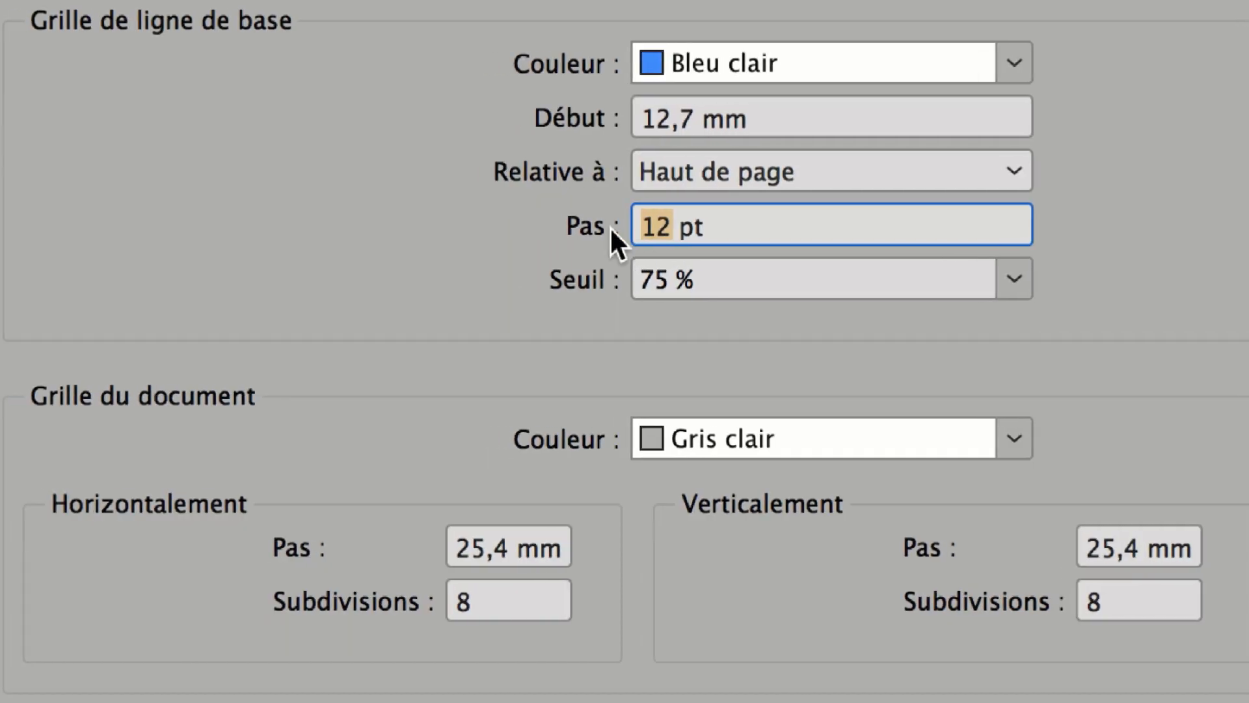
text(26,)
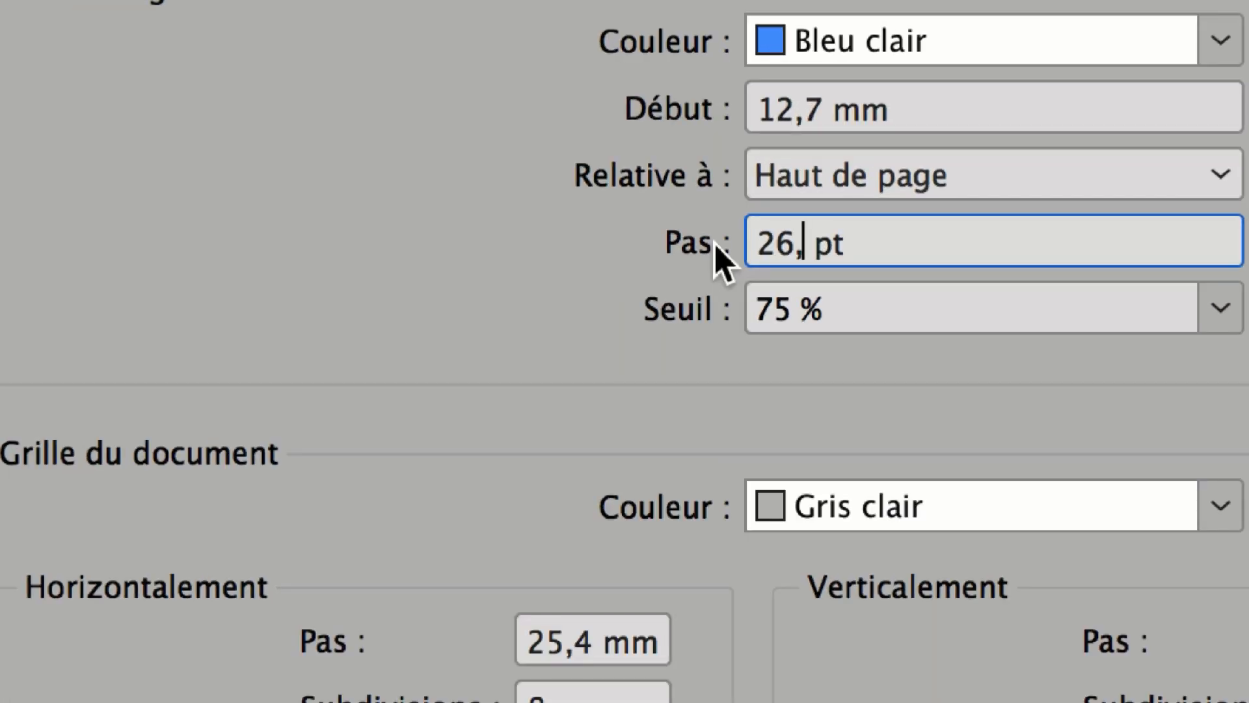
key(BackSpace)
key(BackSpace)
text(1,6)
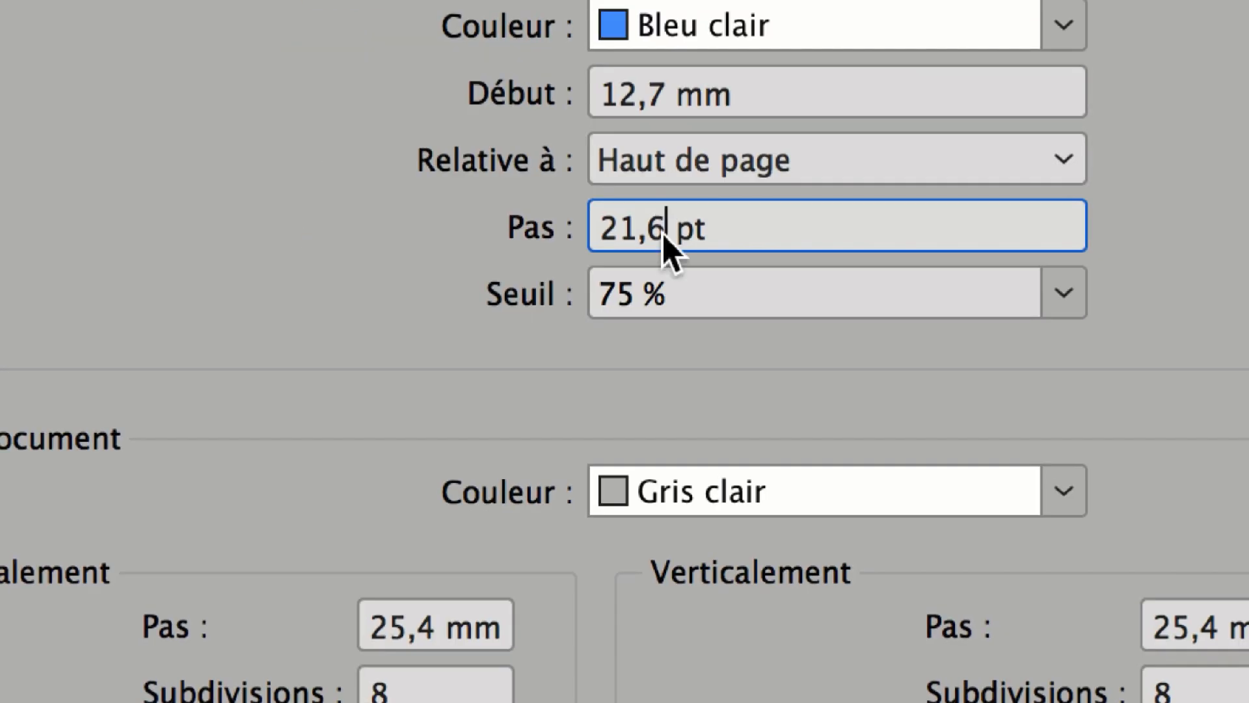
drag(823, 243, 731, 244)
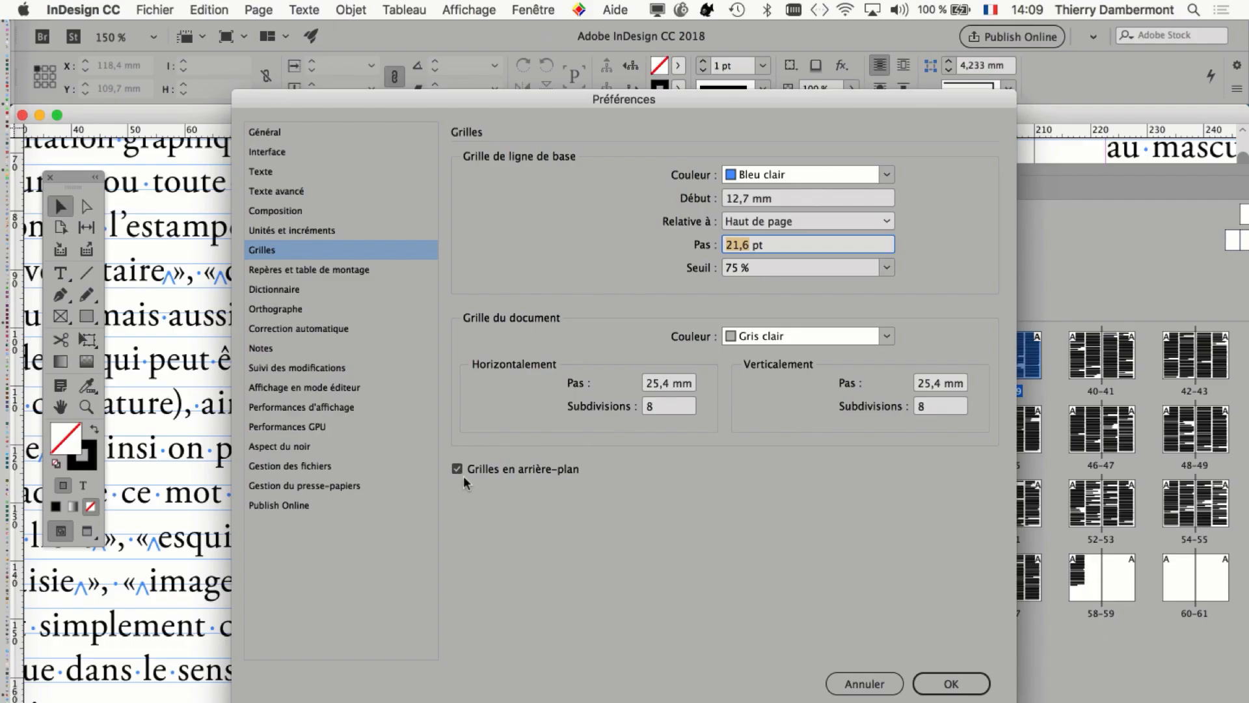
key(alt+super+equal)
click(959, 687)
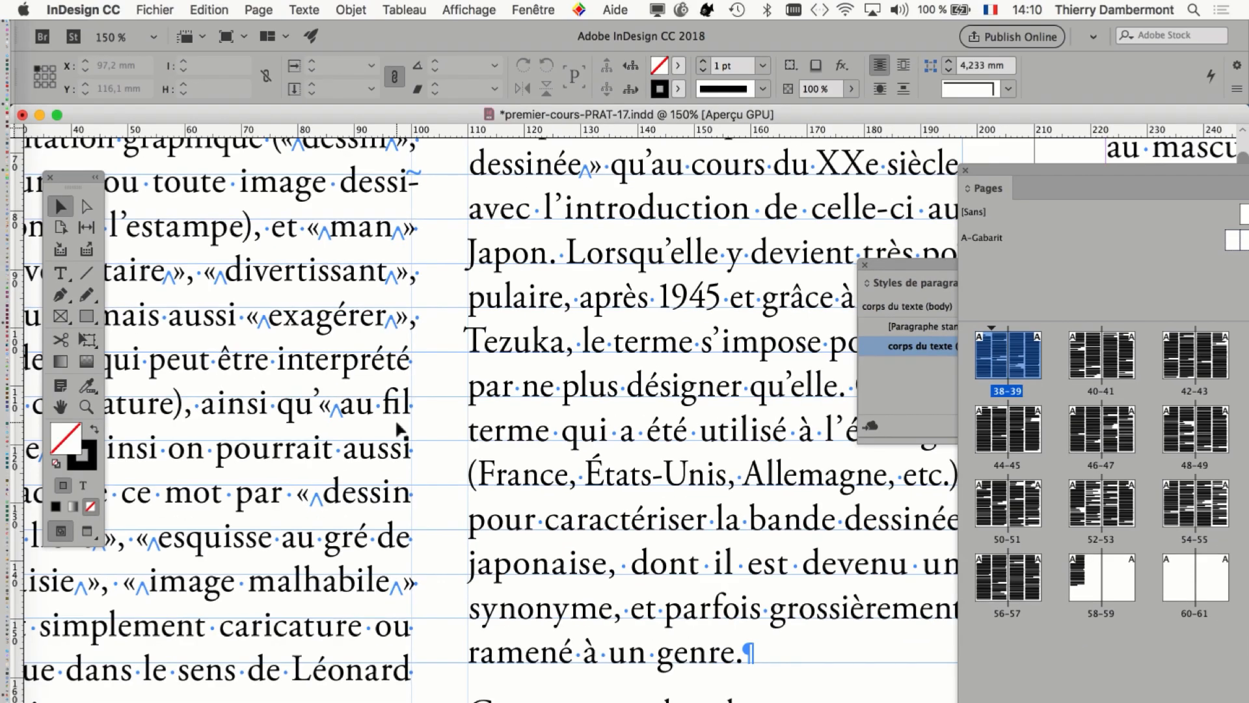
Save the document under the new name premier-cours-PRAT-18.indd in the Dossier-cours-PRAT-D-17 folder.
scroll(395, 420, down, 3)
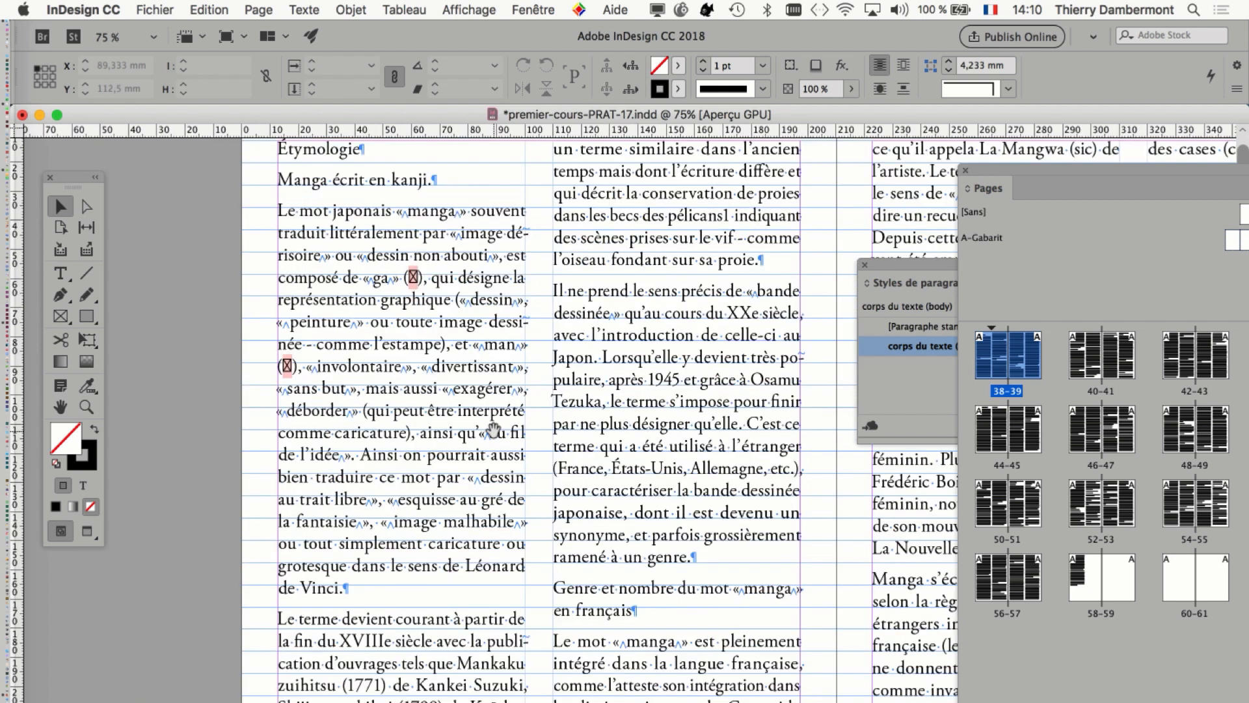
click(169, 7)
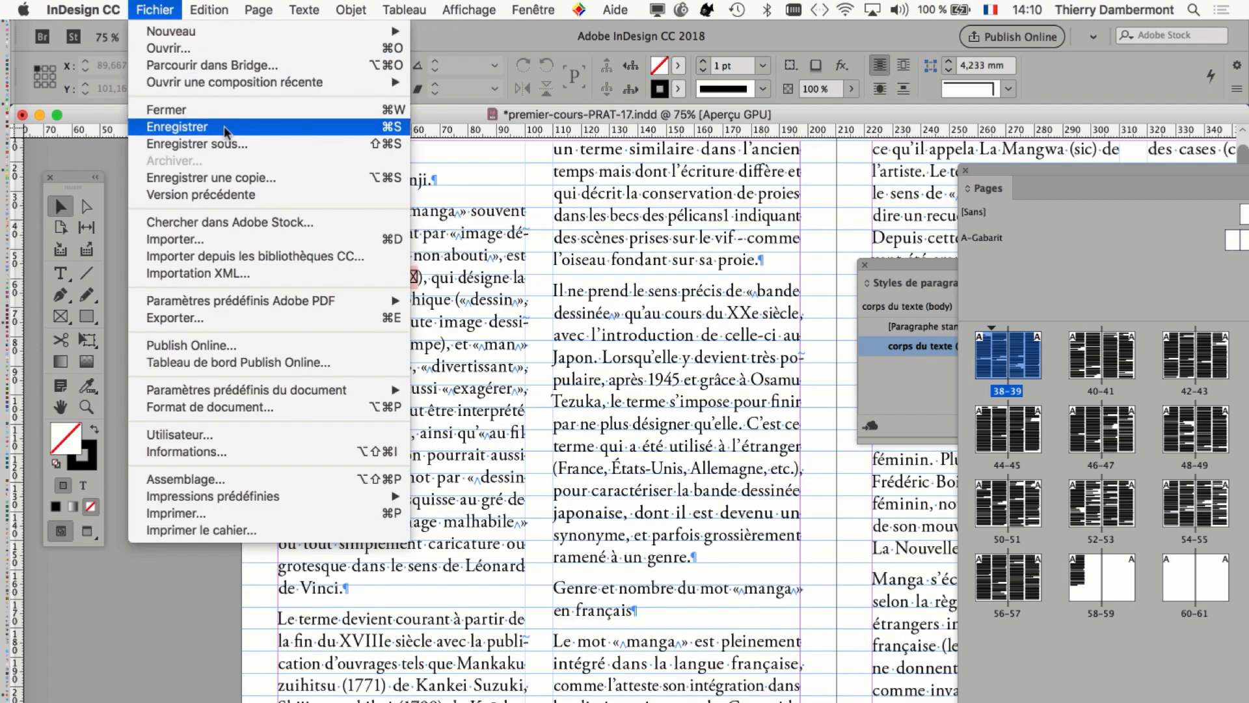
click(228, 144)
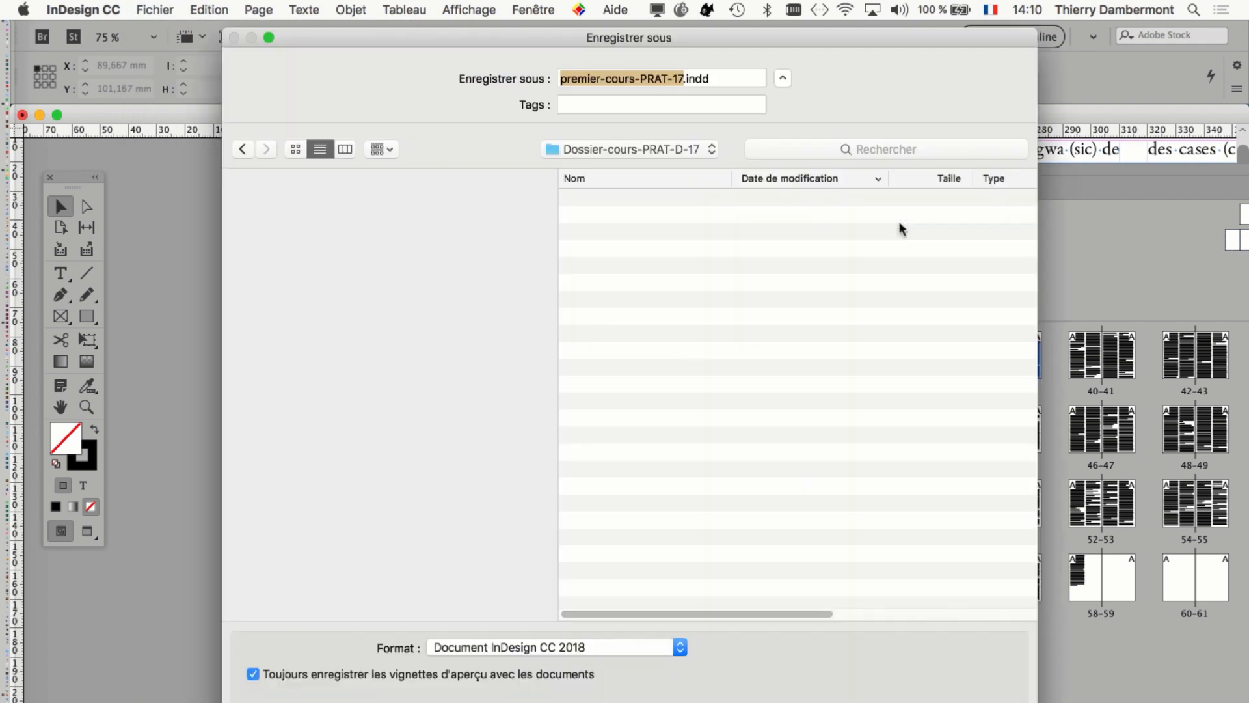
click(646, 152)
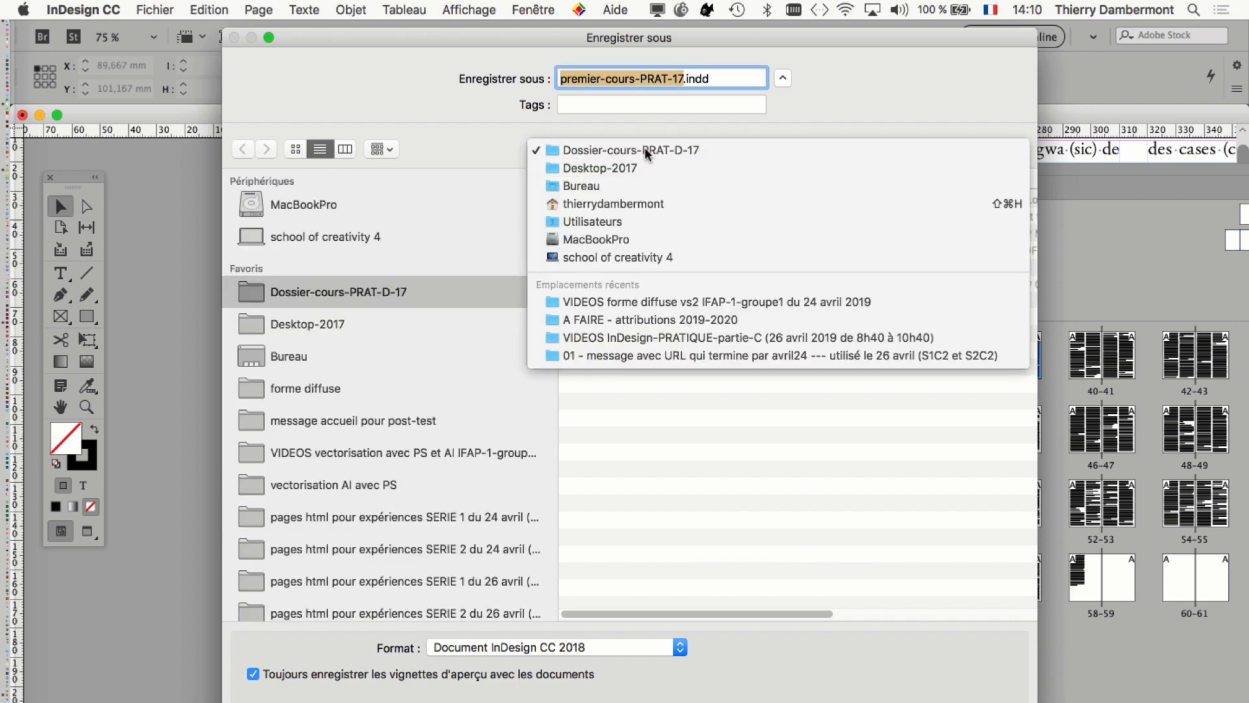
click(646, 152)
click(620, 151)
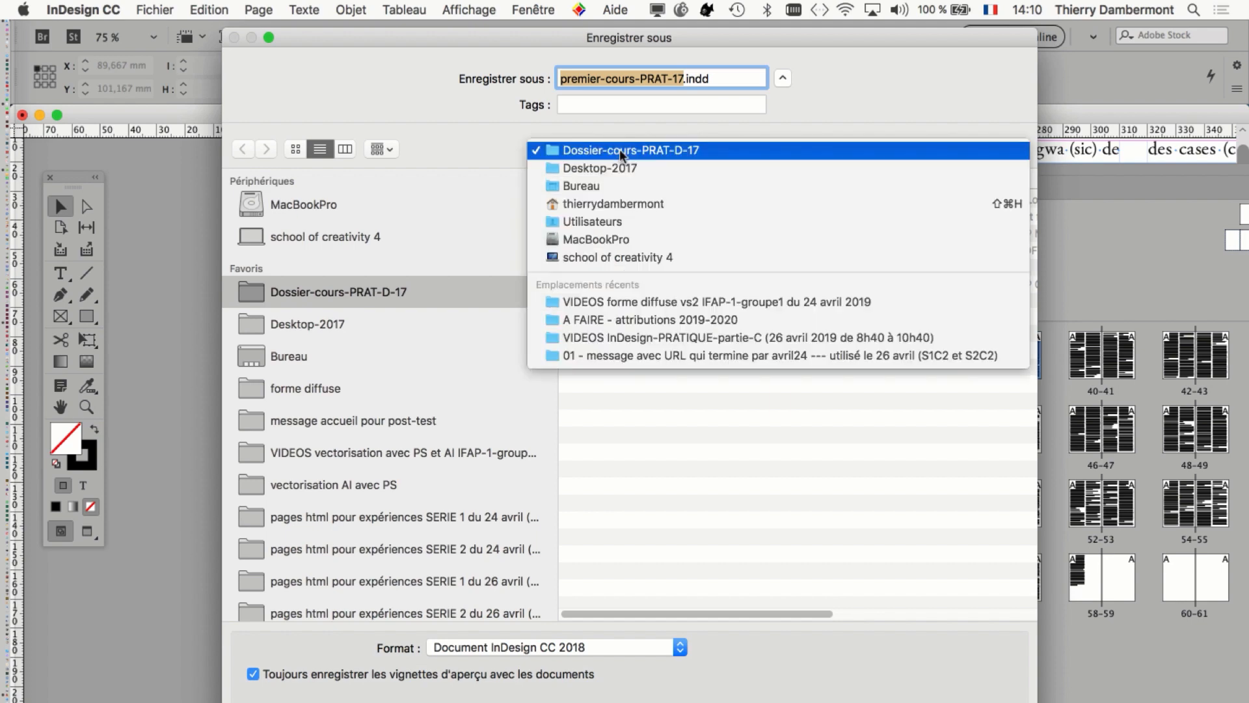
click(620, 150)
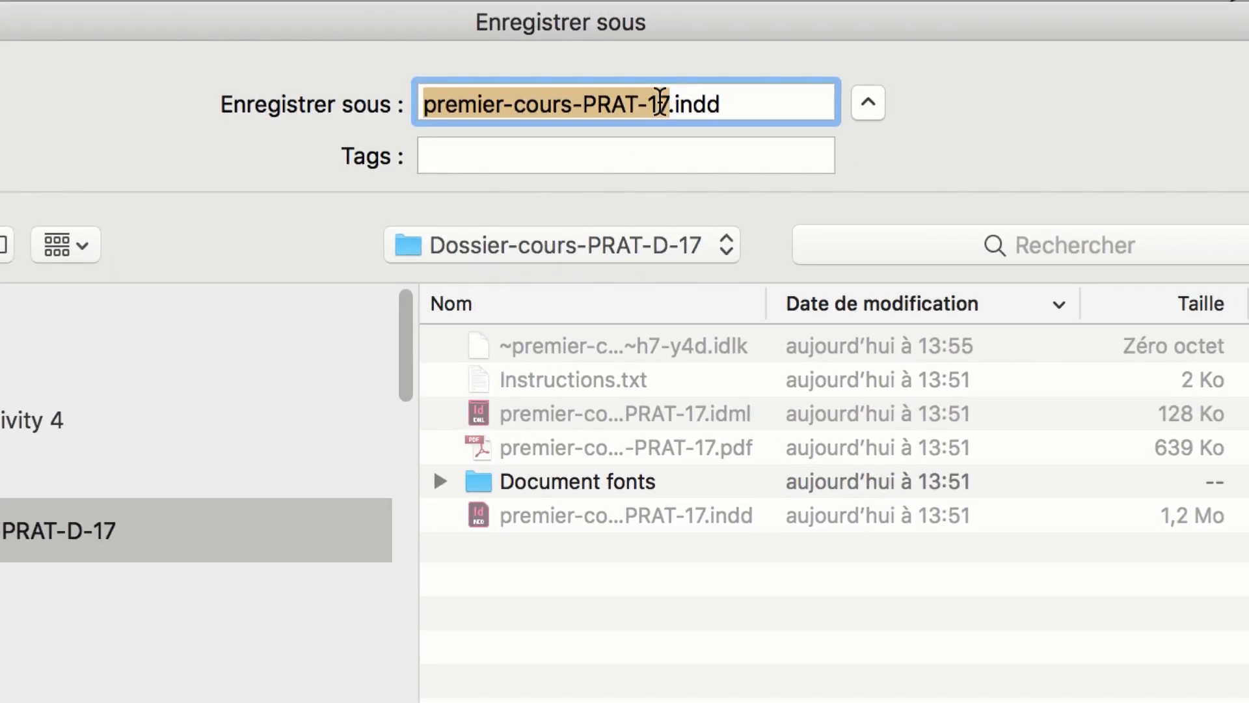
click(744, 9)
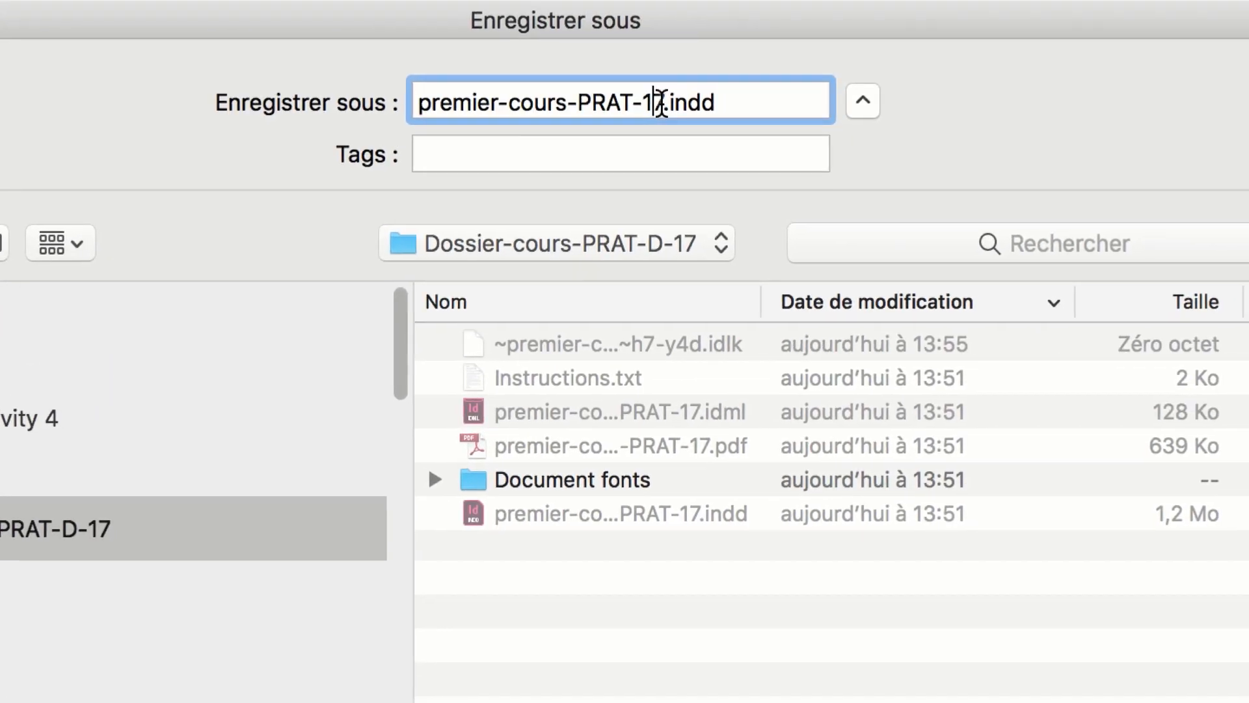
drag(662, 103, 651, 104)
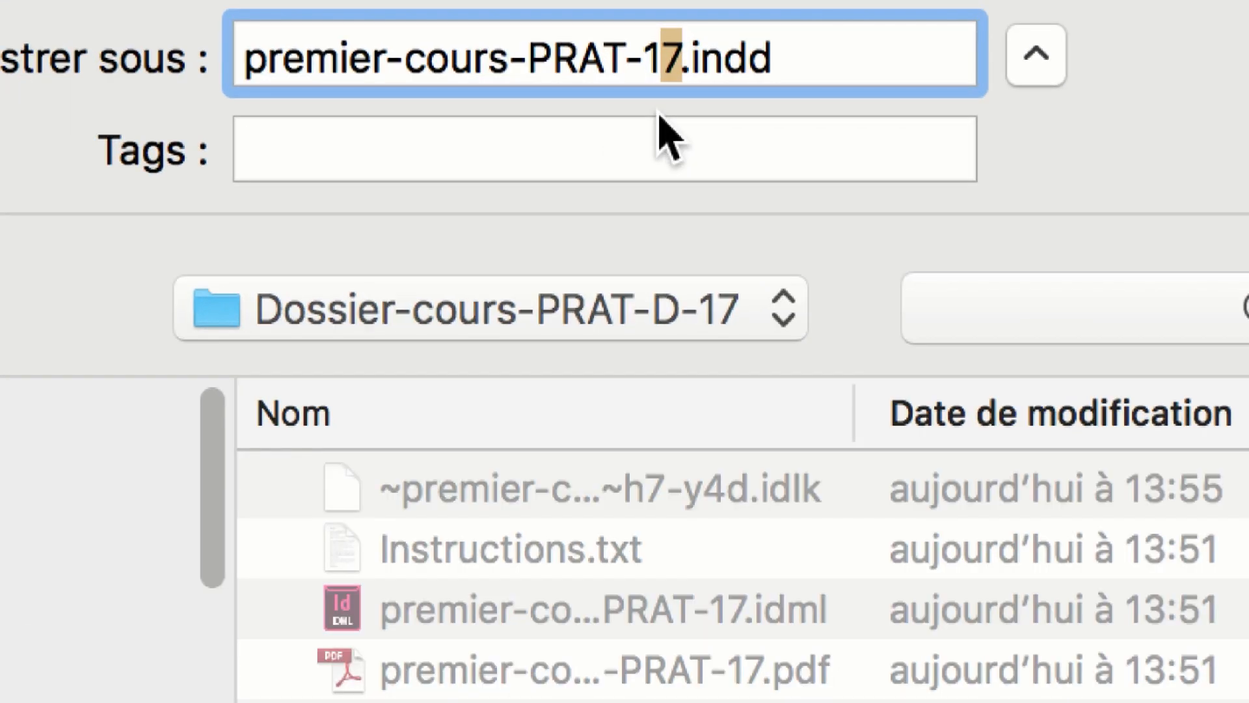
text(8)
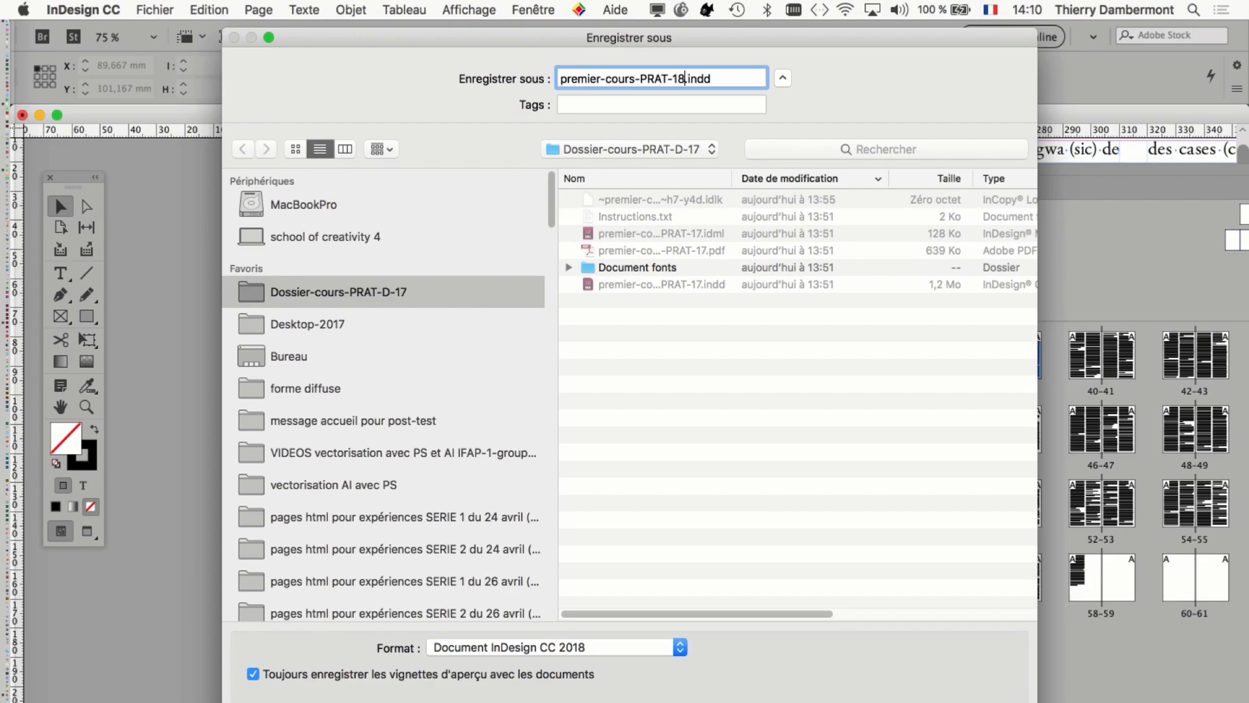
key(Return)
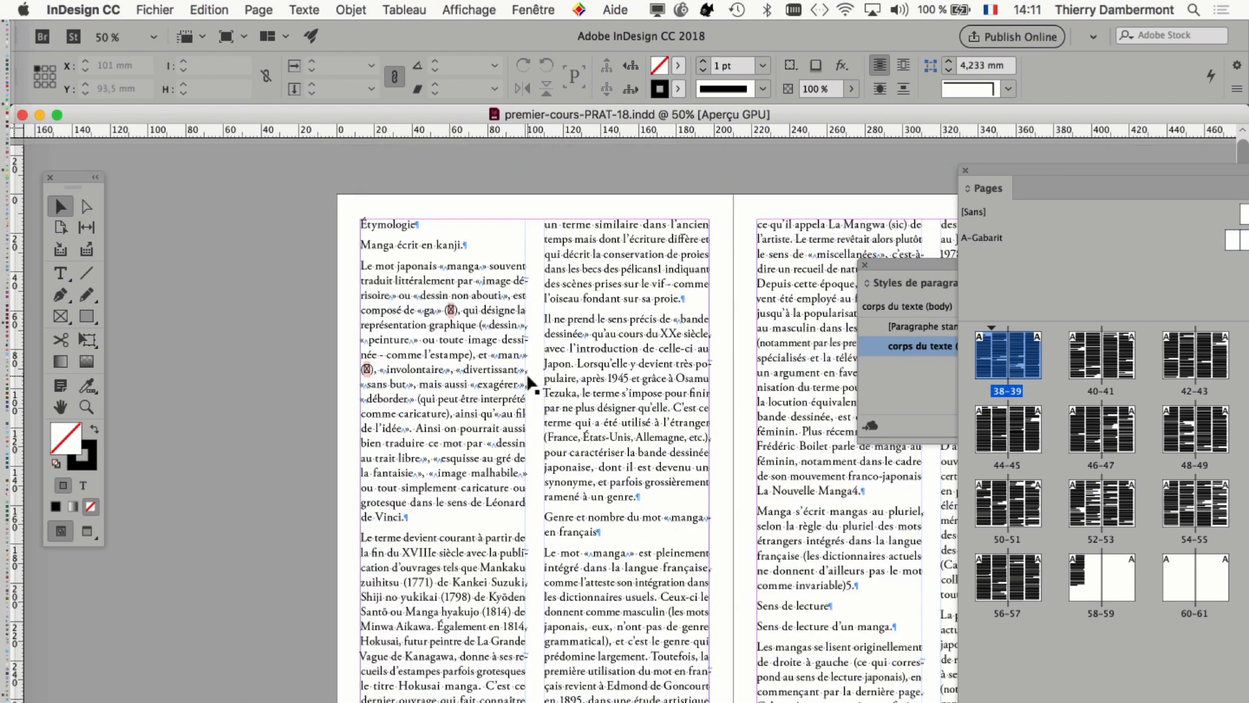
Compare the text lines with the baseline grid across the first spread's columns, especially at the gaps between paragraphs.
key(super+equal)
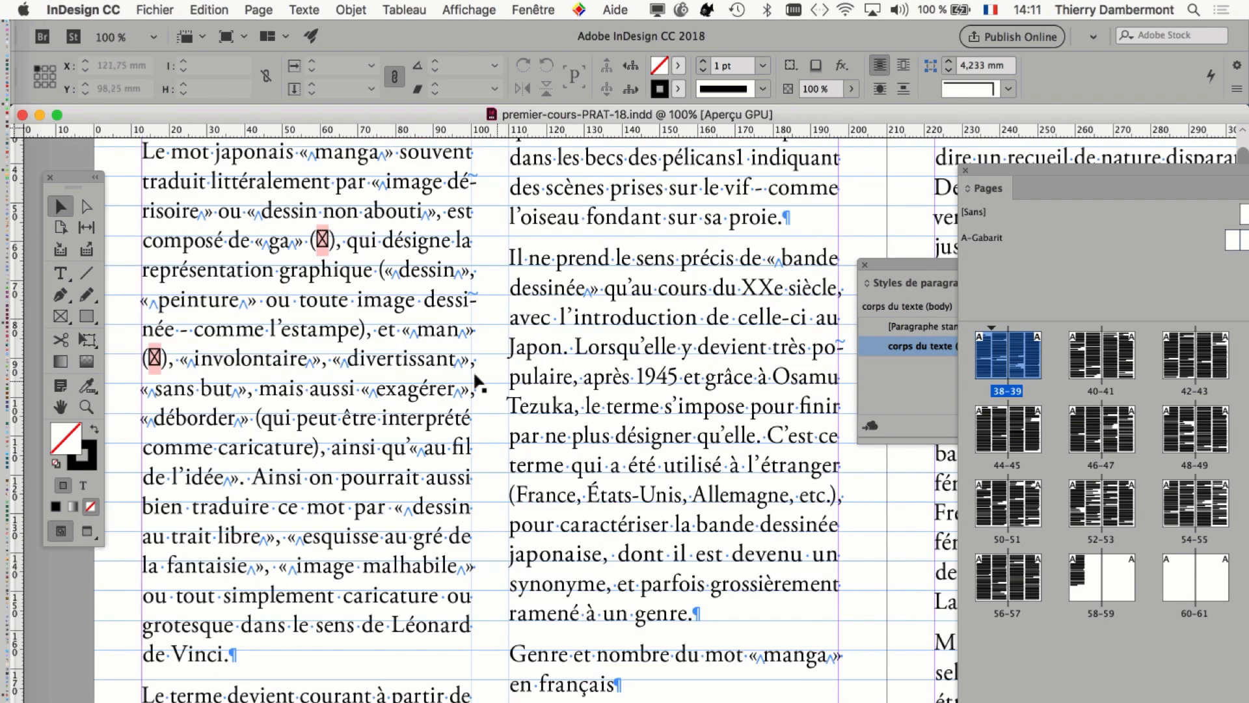
key(super+equal)
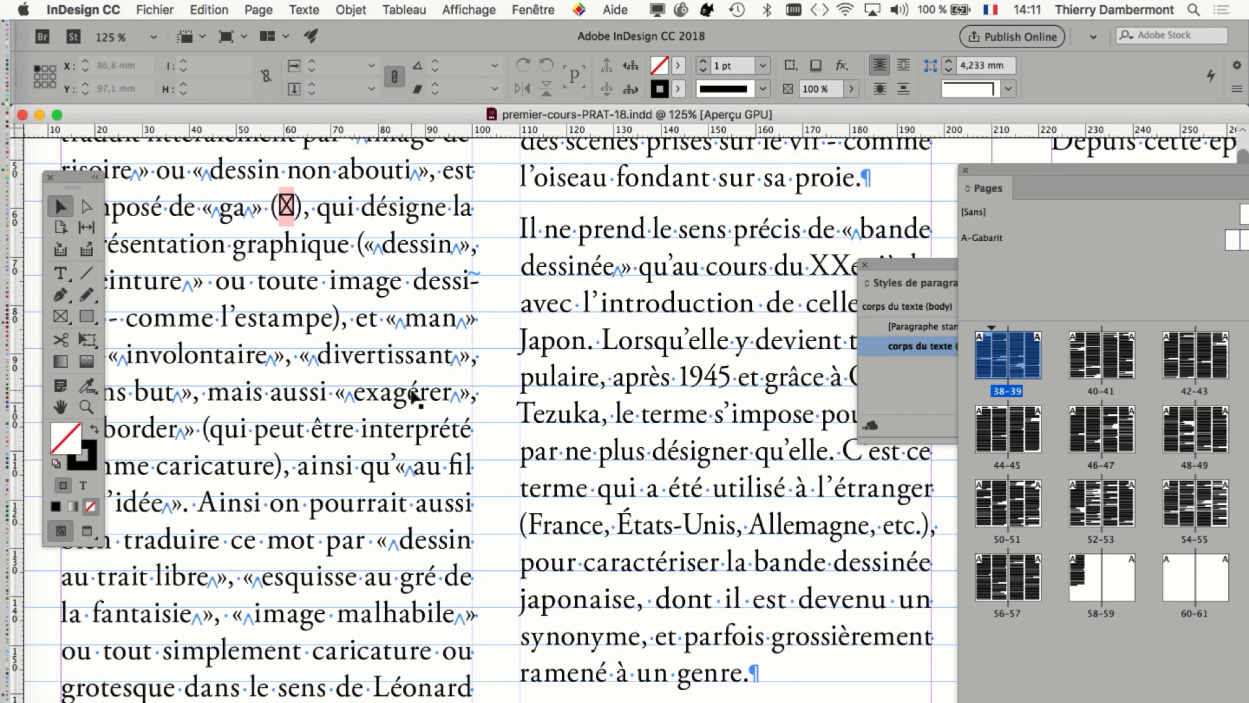
drag(921, 265, 693, 238)
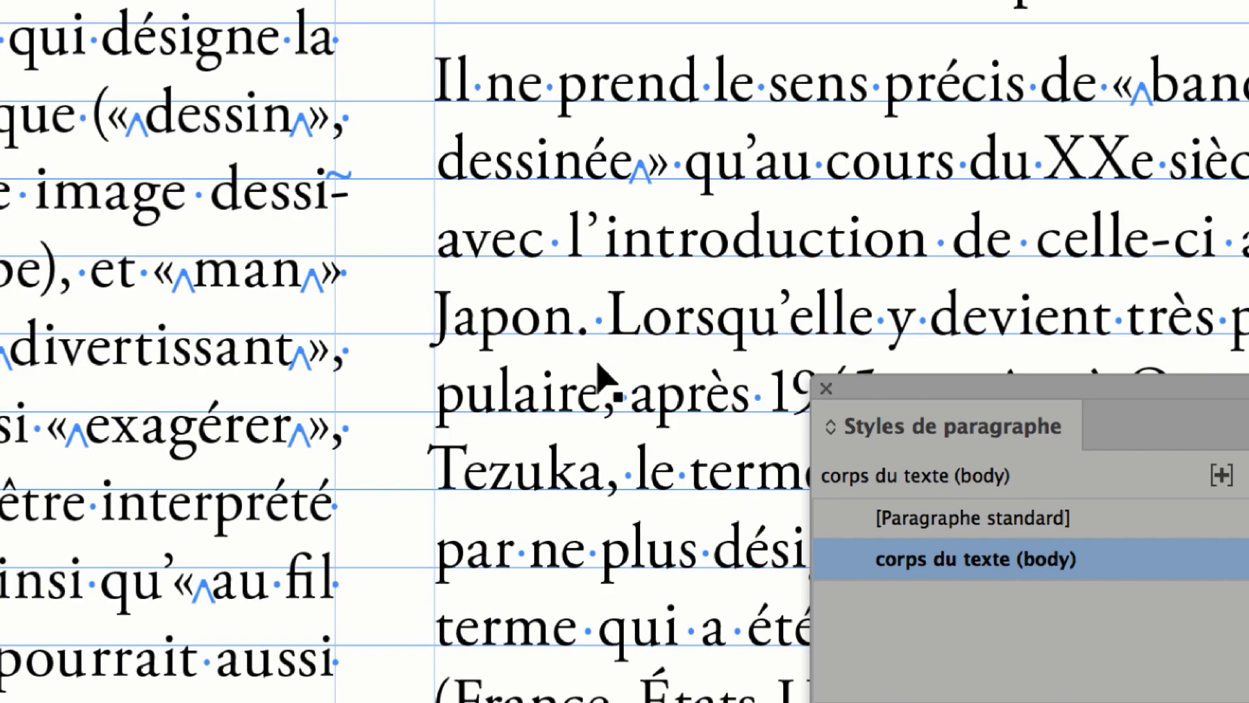
scroll(573, 244, up, 1)
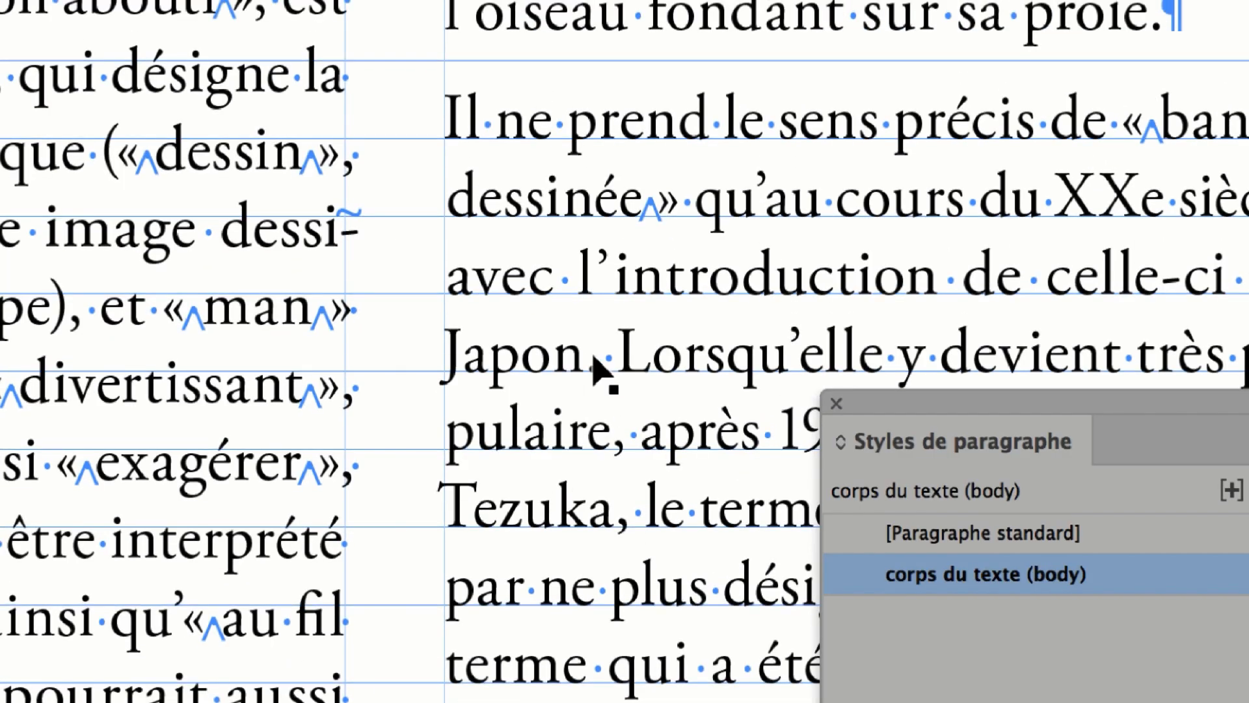
scroll(598, 368, up, 5)
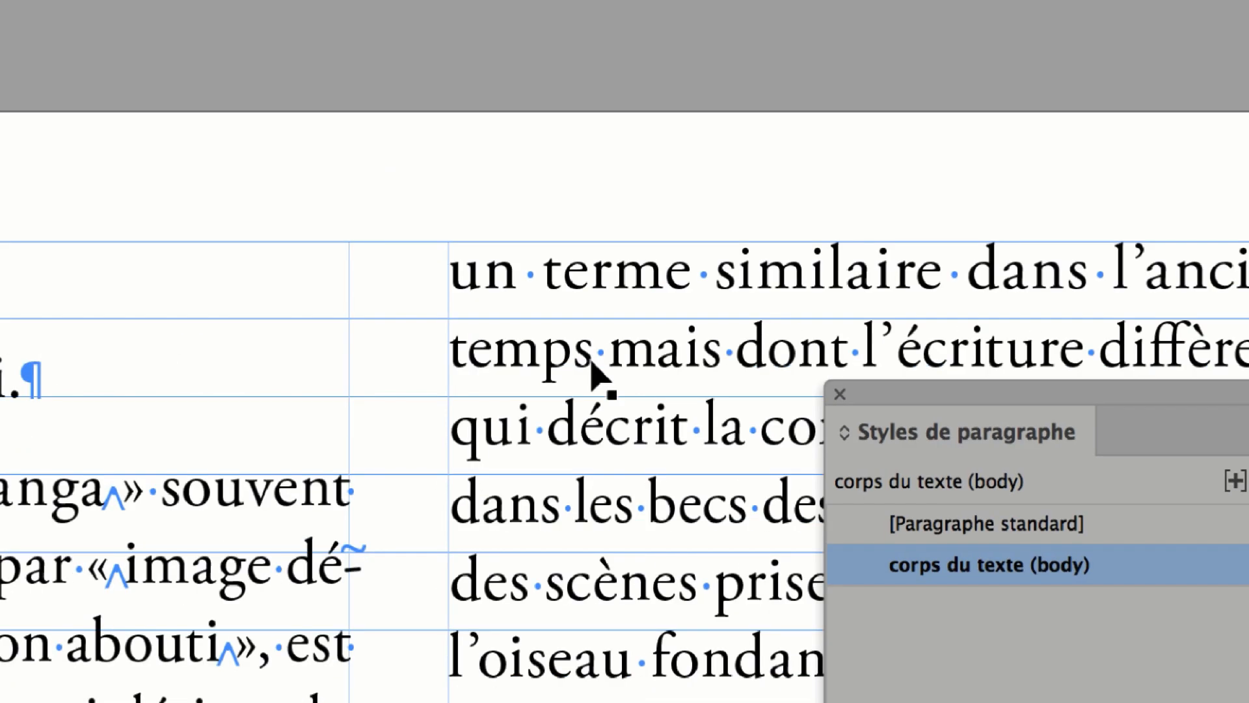
scroll(592, 362, down, 1)
scroll(593, 390, down, 3)
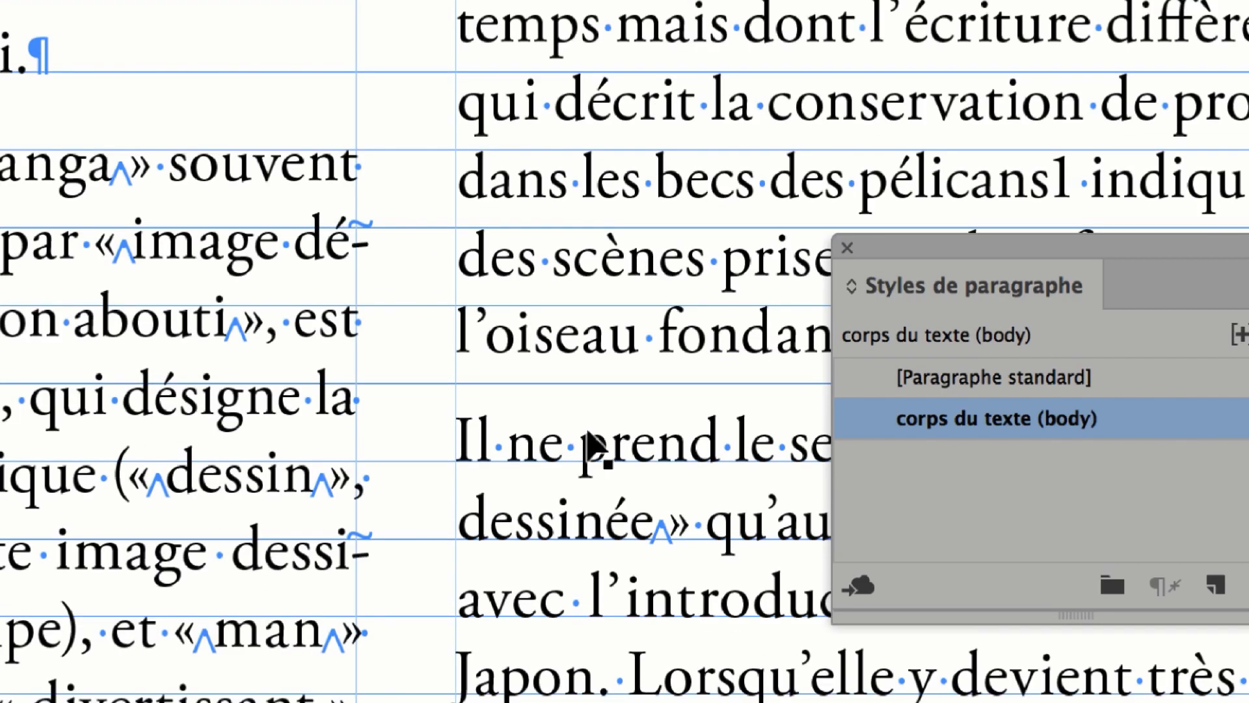
scroll(592, 449, down, 5)
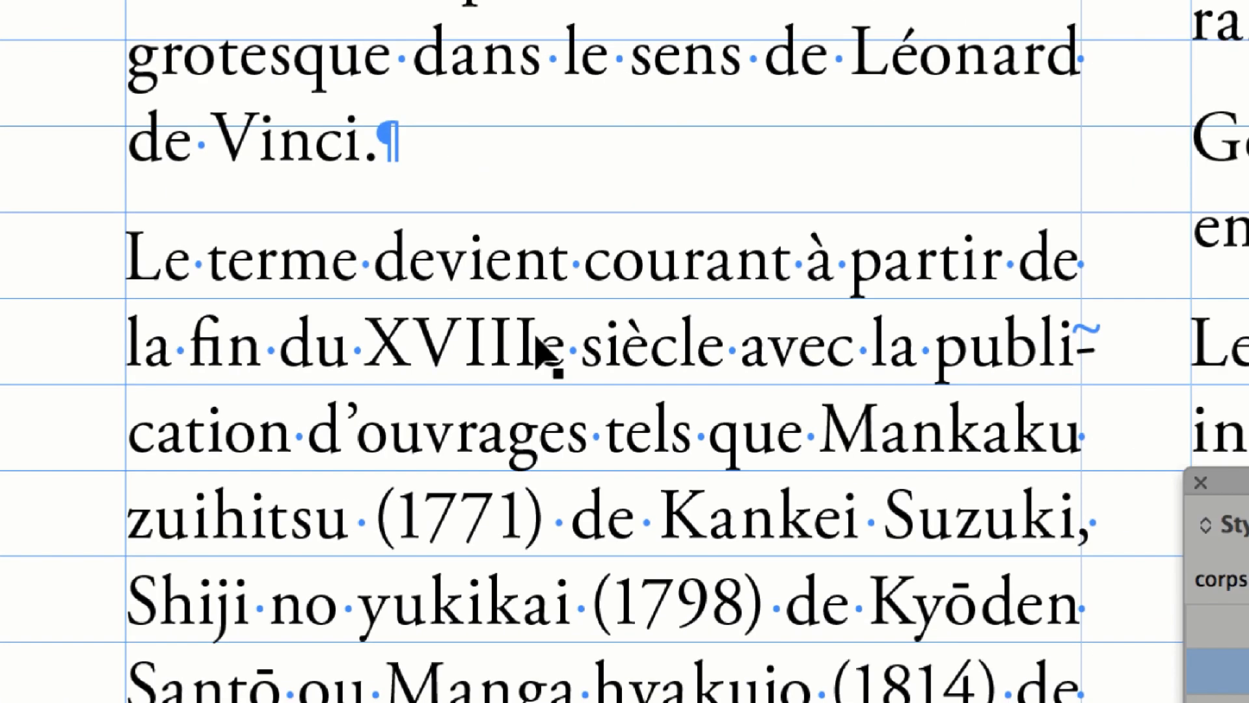
scroll(190, 285, down, 2)
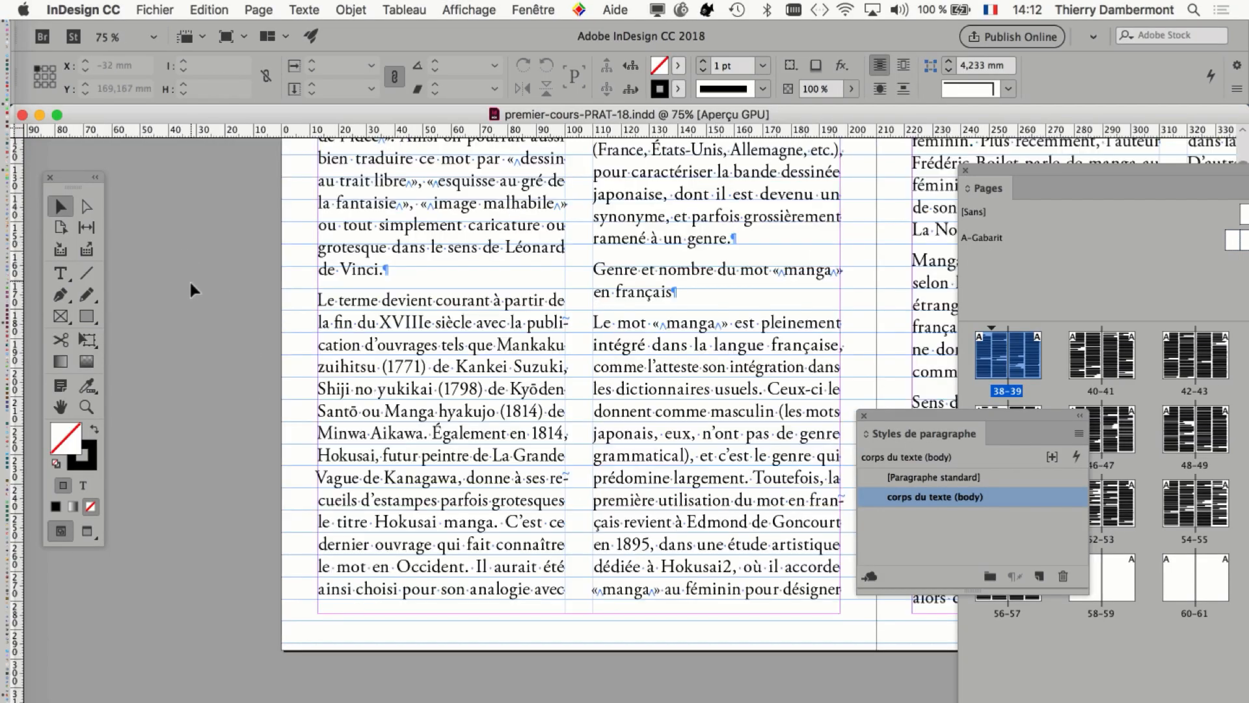
scroll(177, 263, down, 2)
scroll(352, 375, up, 3)
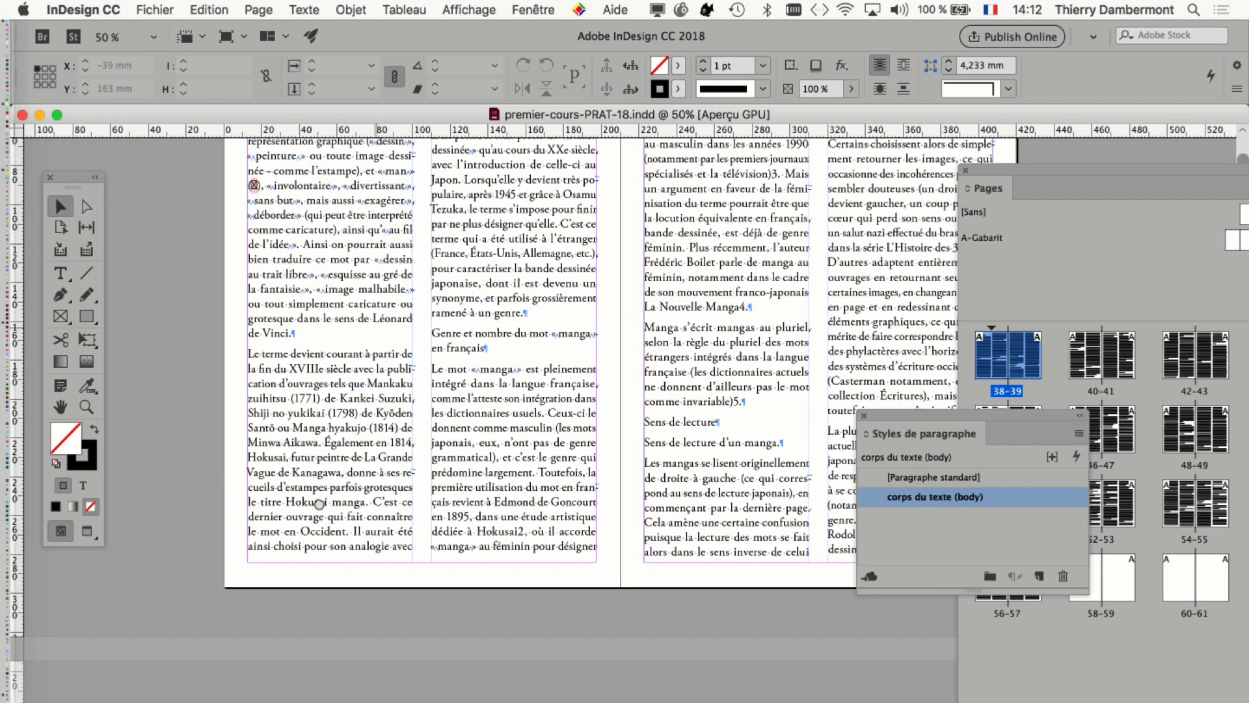
scroll(541, 400, up, 1)
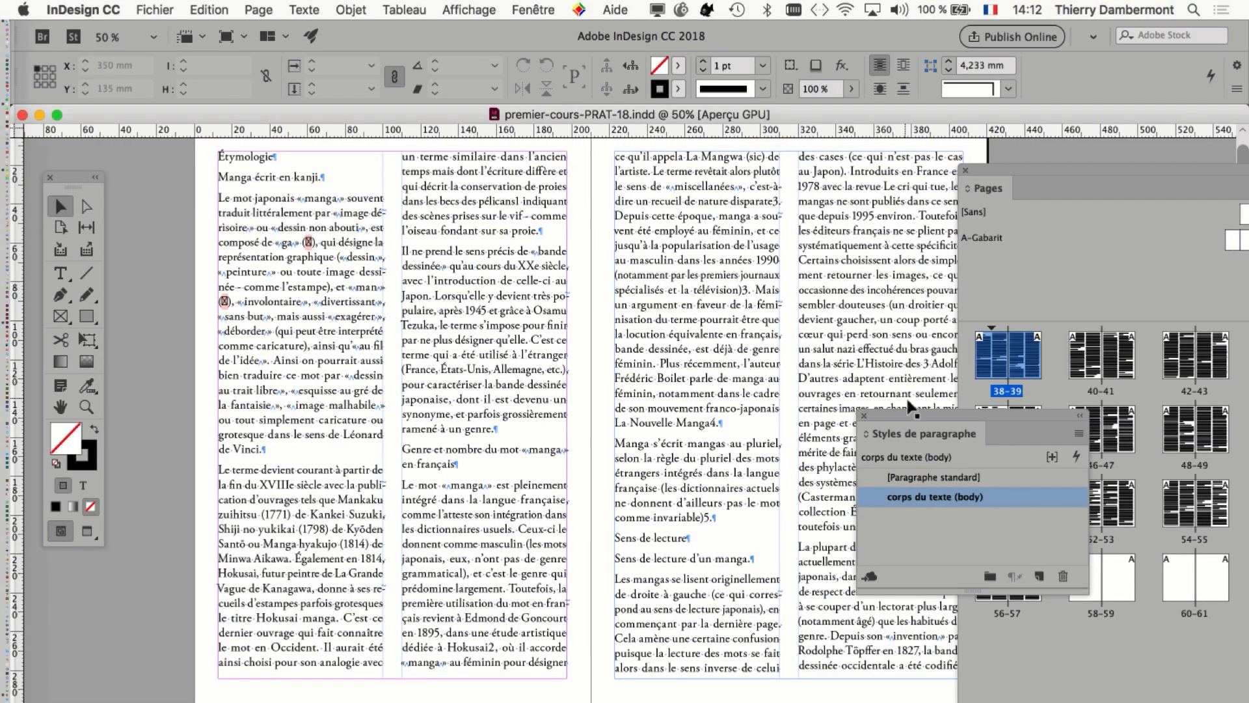
Open the options of the "corps du texte (body)" paragraph style and move the dialog clear of the text columns.
drag(908, 415, 819, 328)
drag(862, 381, 897, 181)
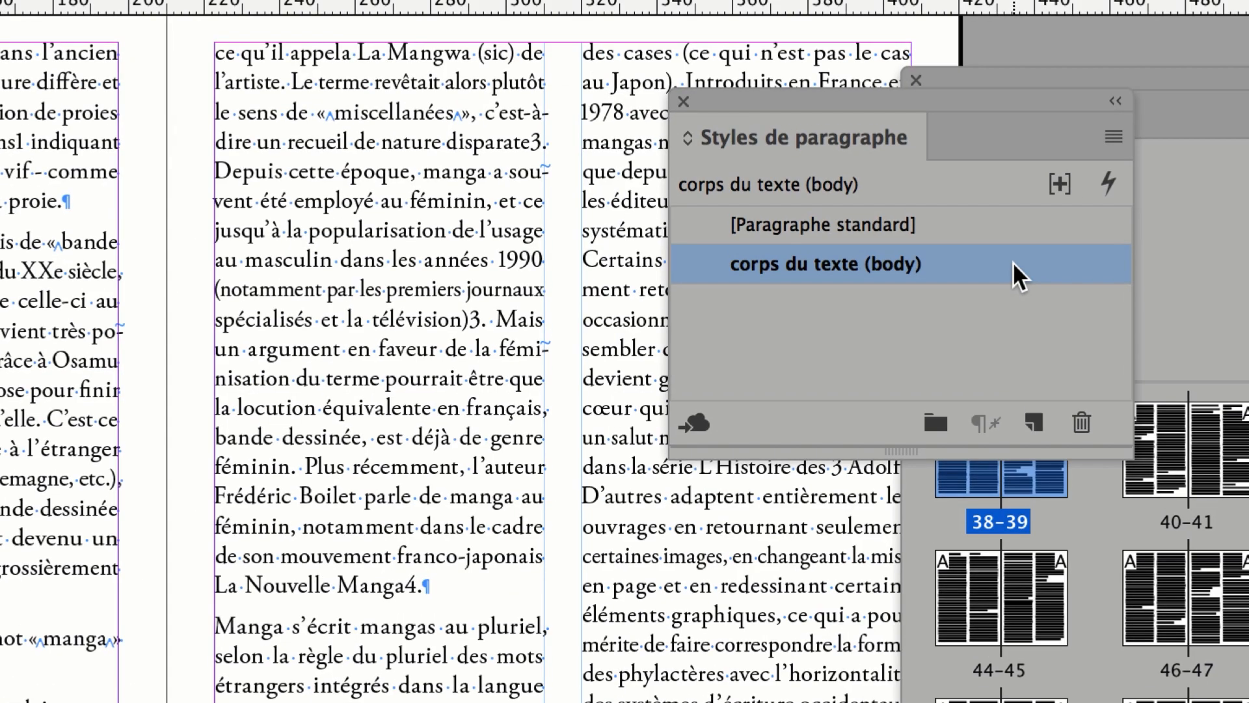
double_click(1013, 262)
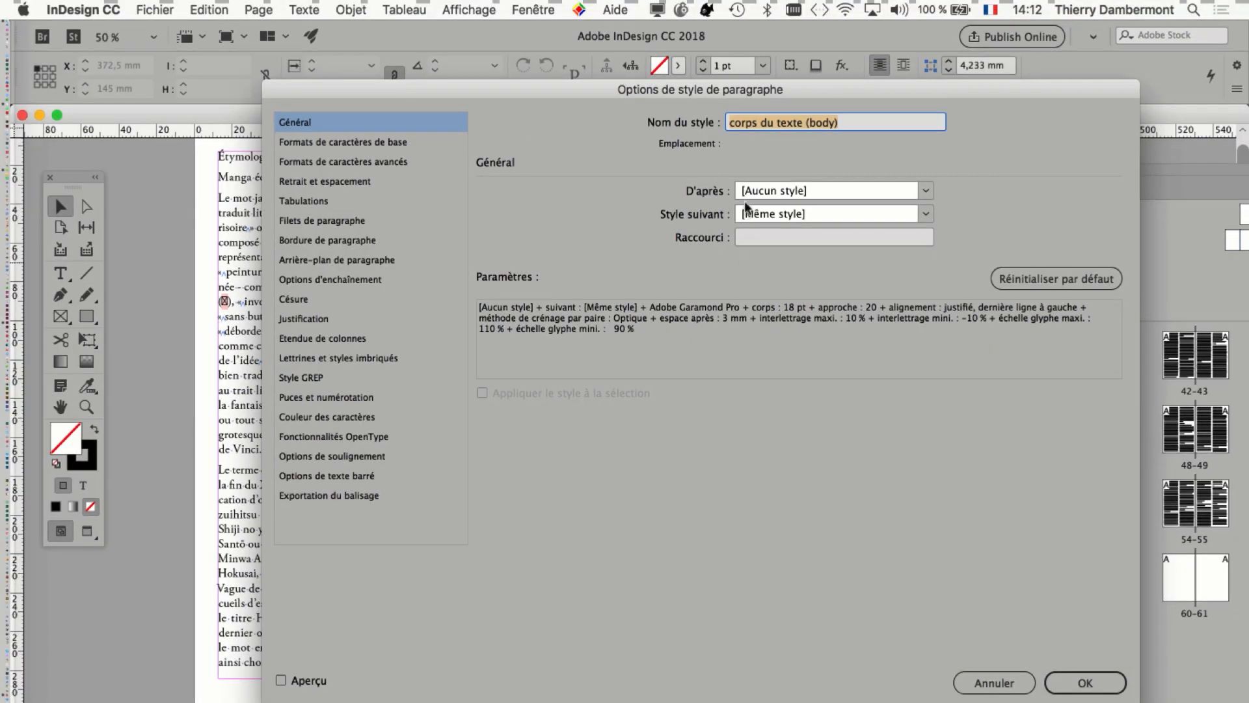
drag(377, 90, 745, 201)
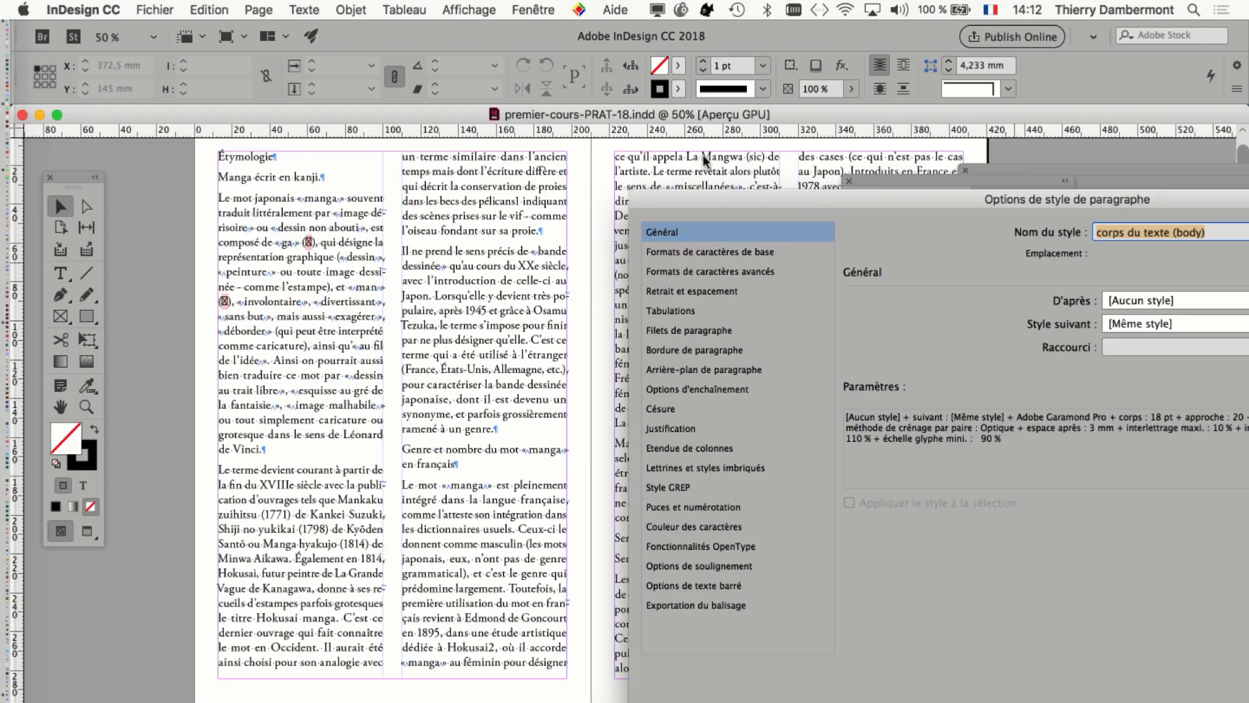
drag(760, 198, 681, 222)
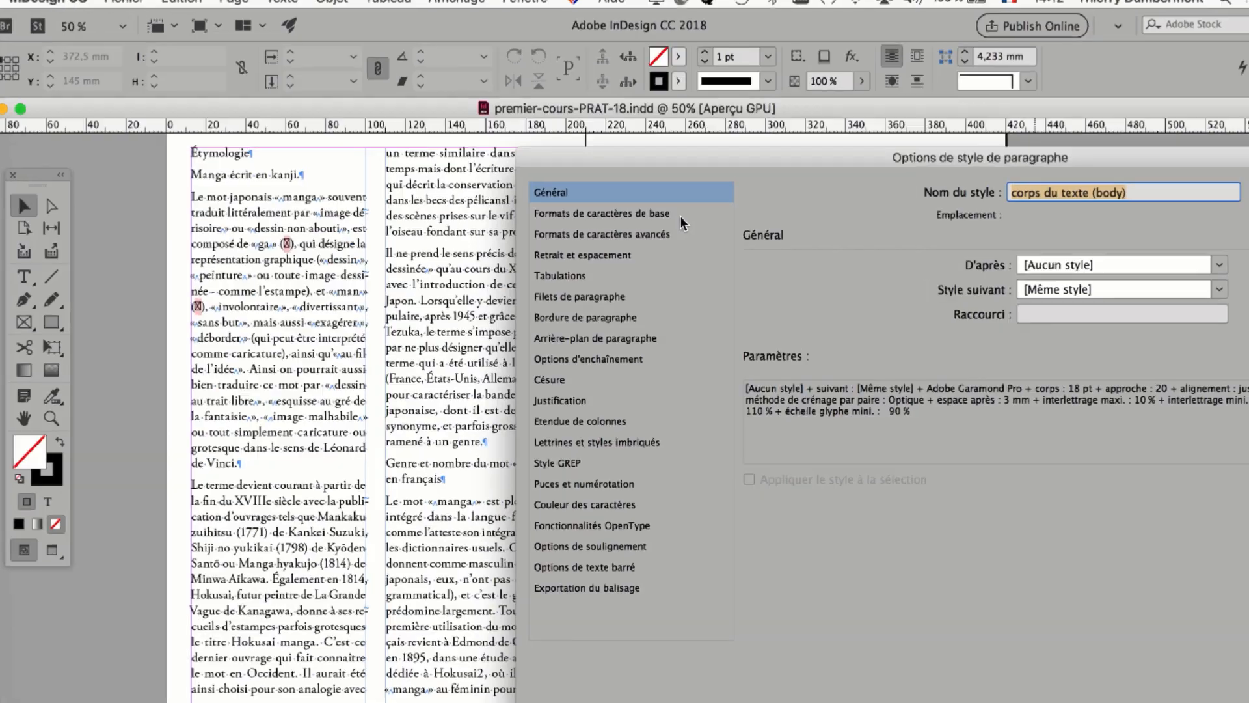
Turn off ligatures in the basic character formats of the body paragraph style.
click(680, 215)
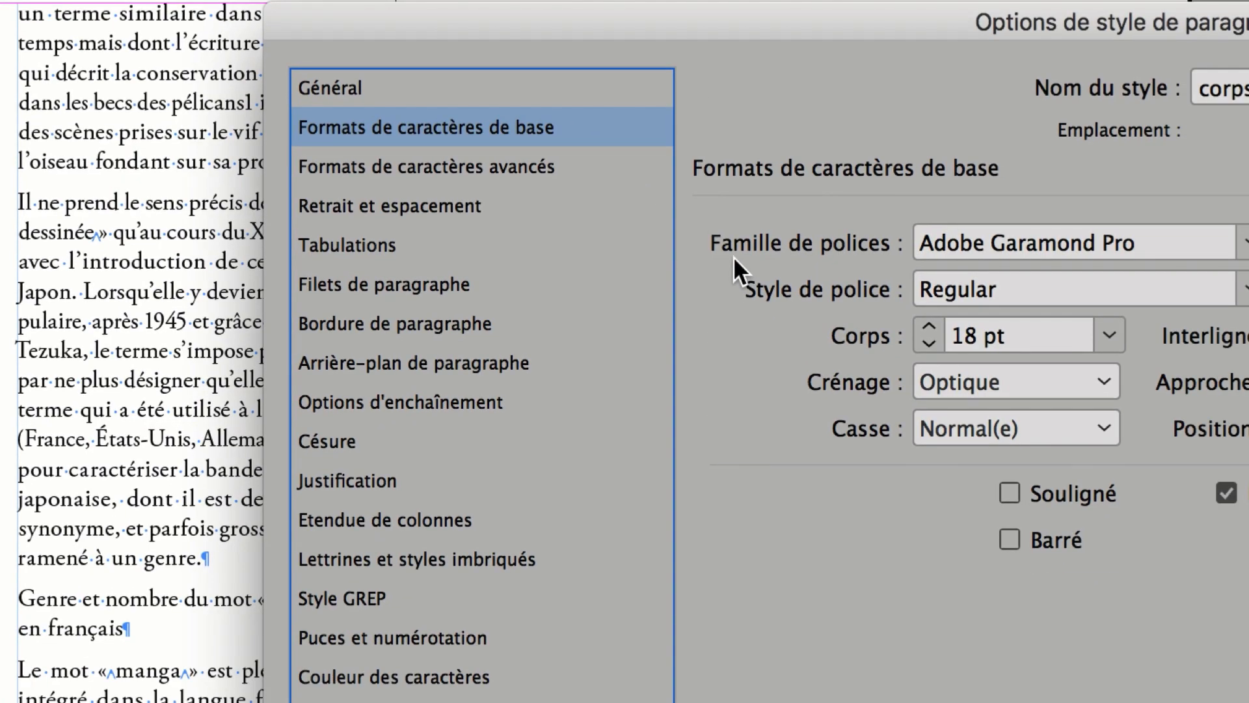
click(537, 213)
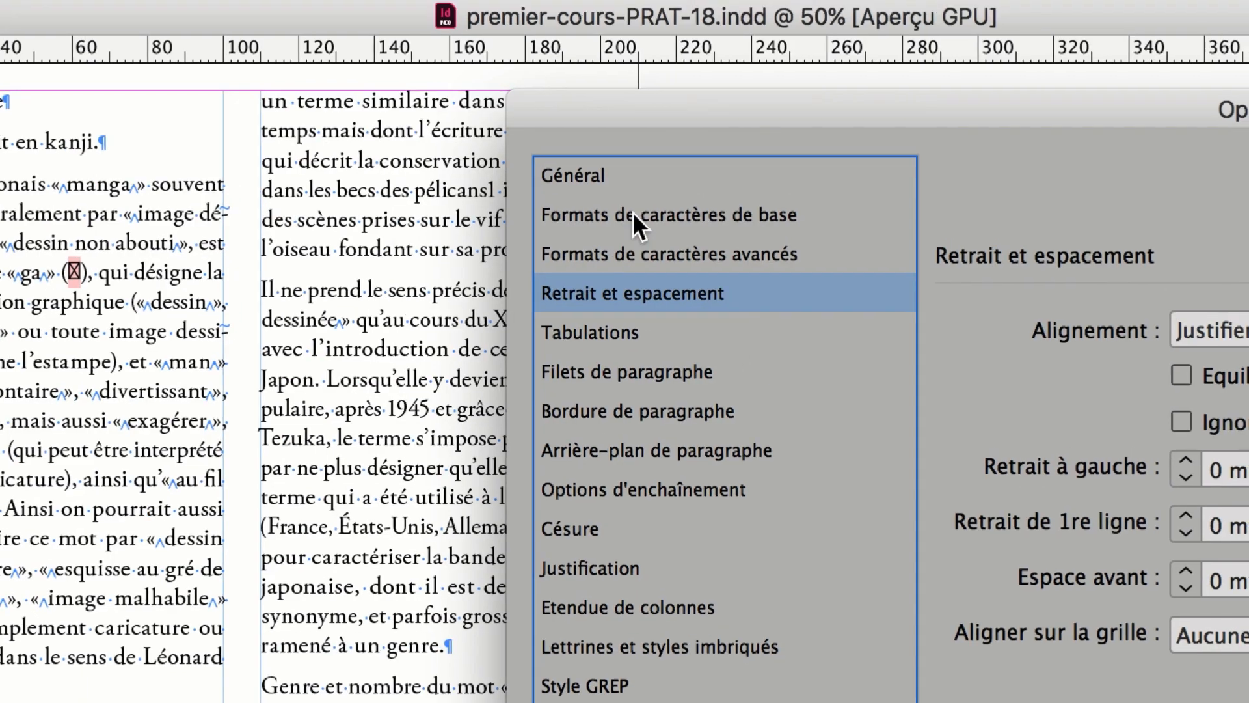
click(633, 212)
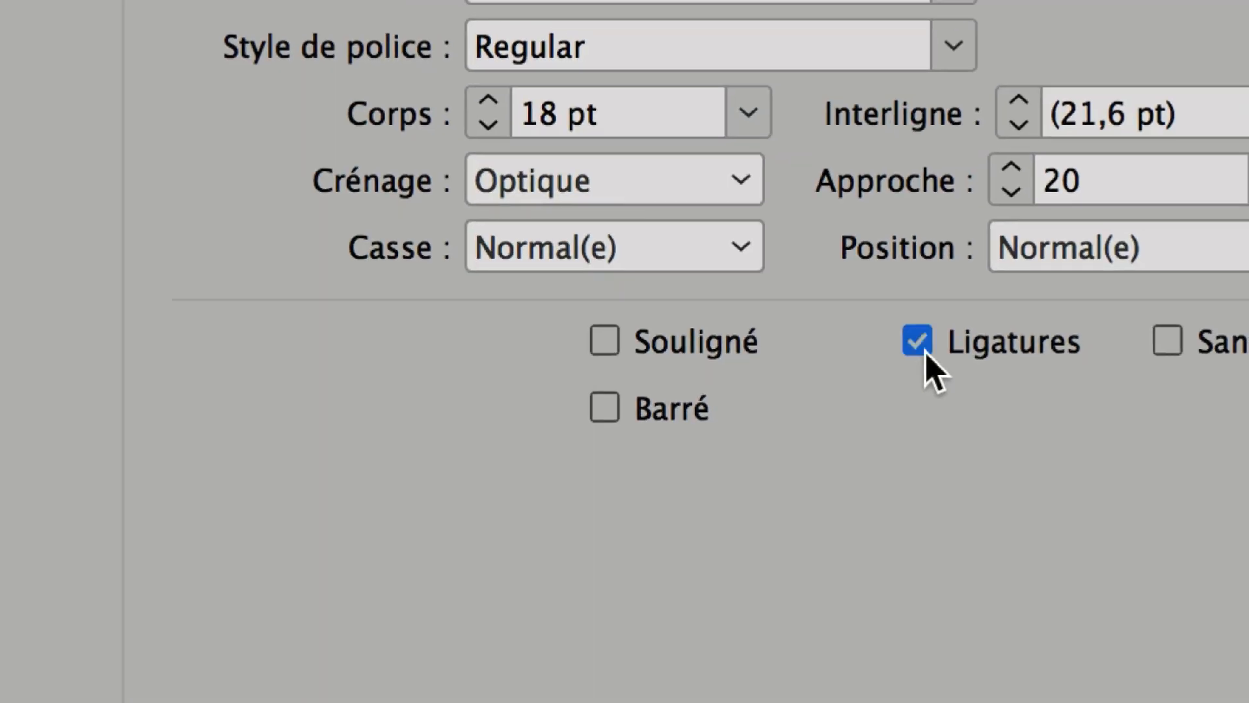
click(925, 351)
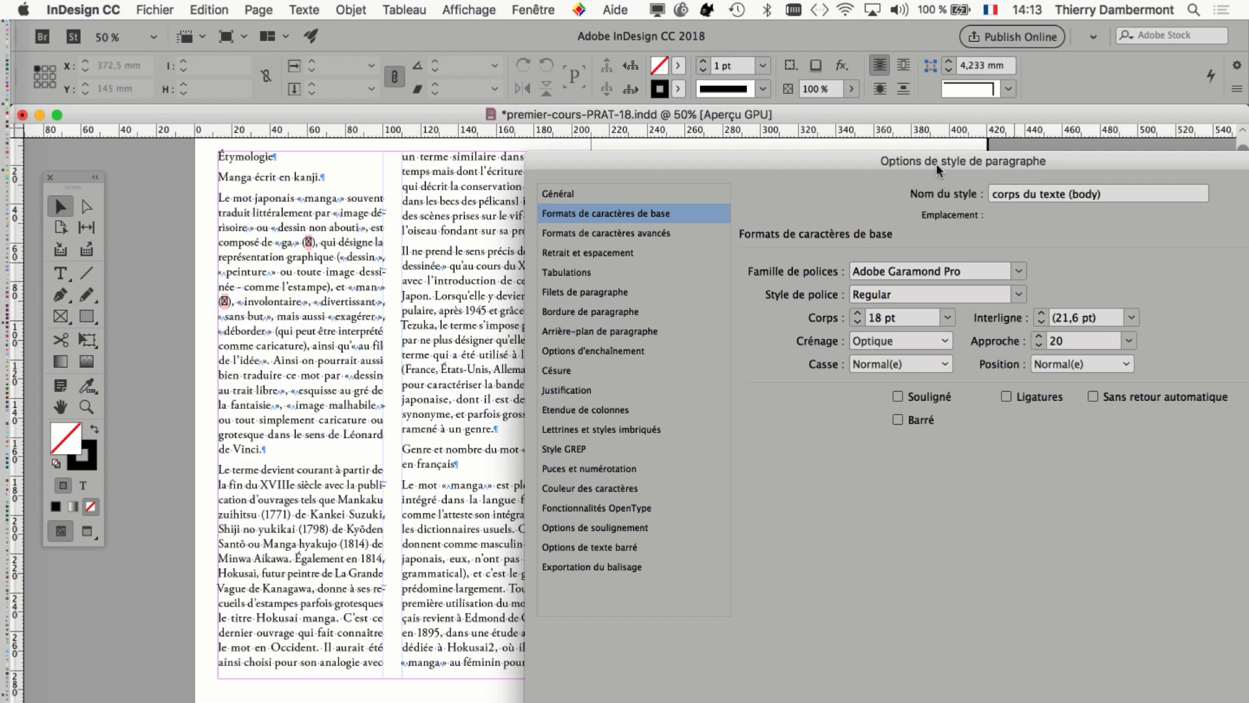
Set the body style's grid alignment to "Toutes les lignes" in its indent and spacing options.
drag(1042, 168, 950, 167)
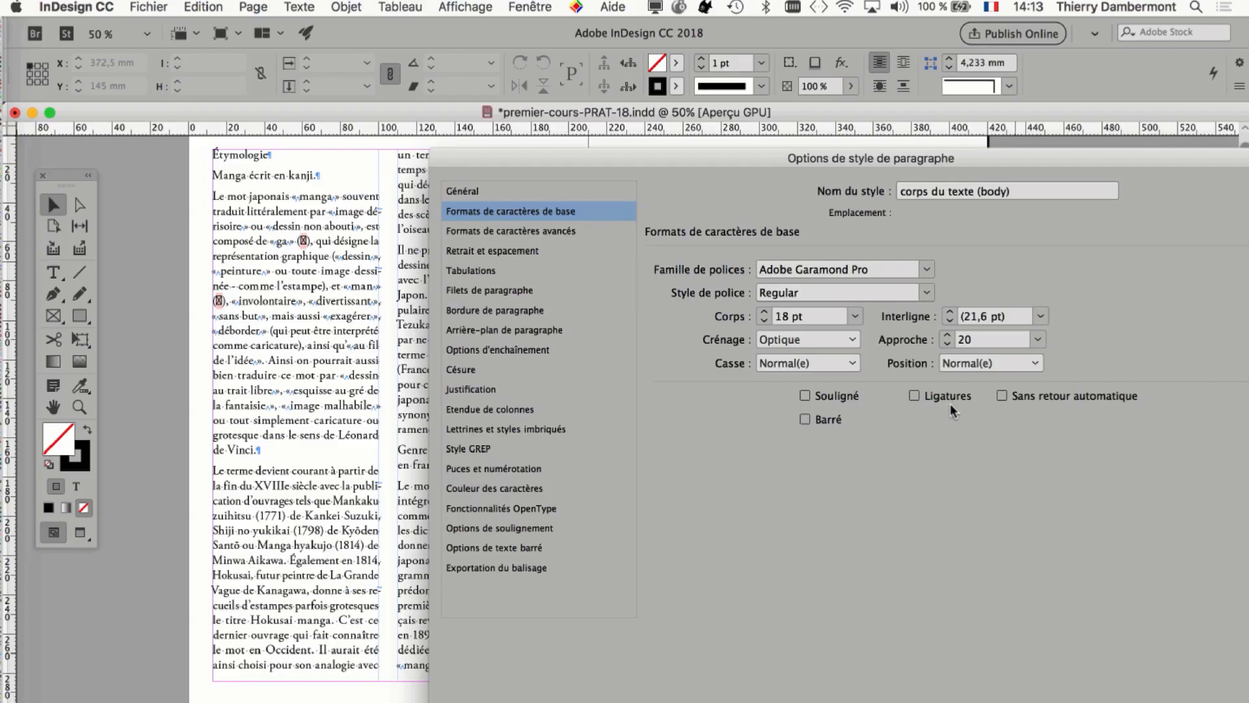
drag(692, 168, 853, 100)
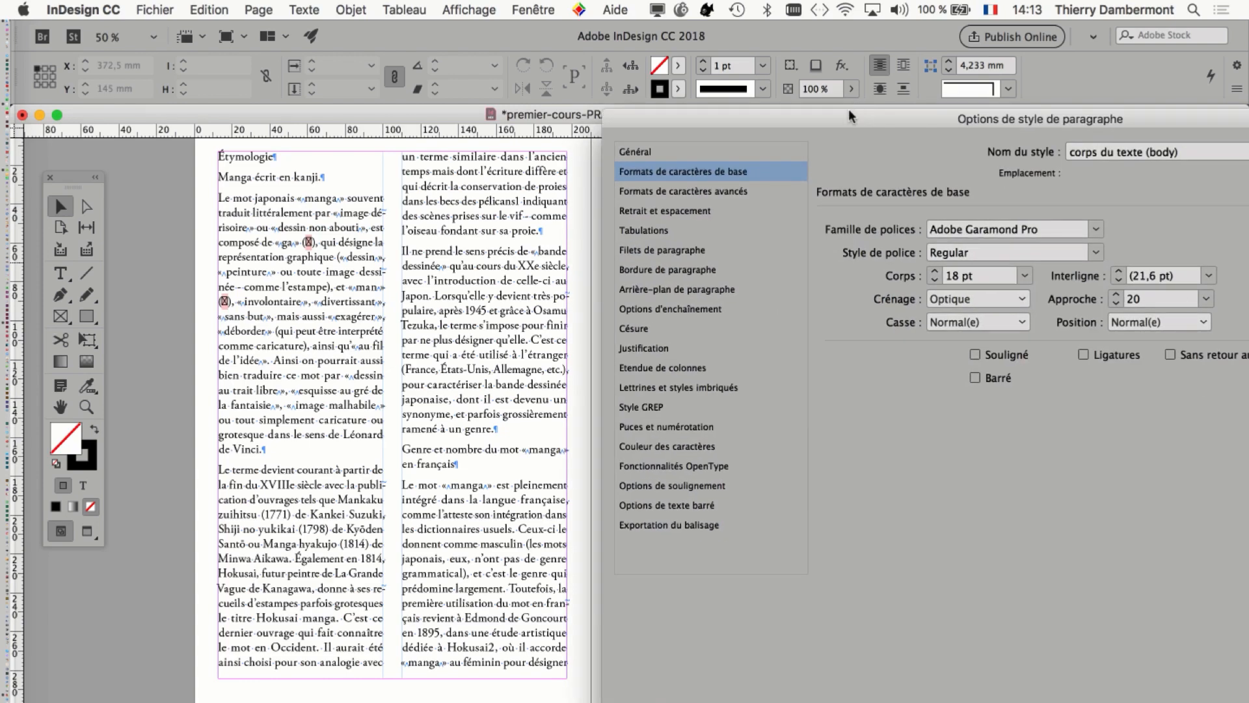
drag(849, 111, 835, 106)
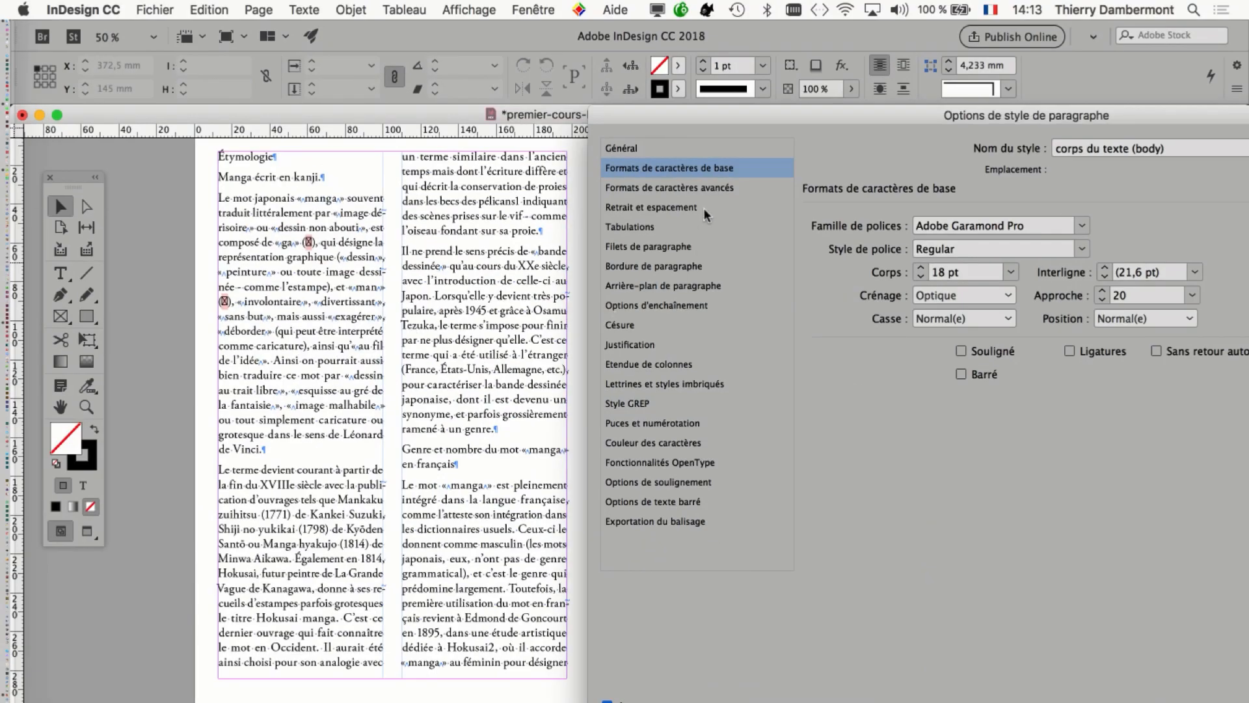
drag(792, 120, 783, 122)
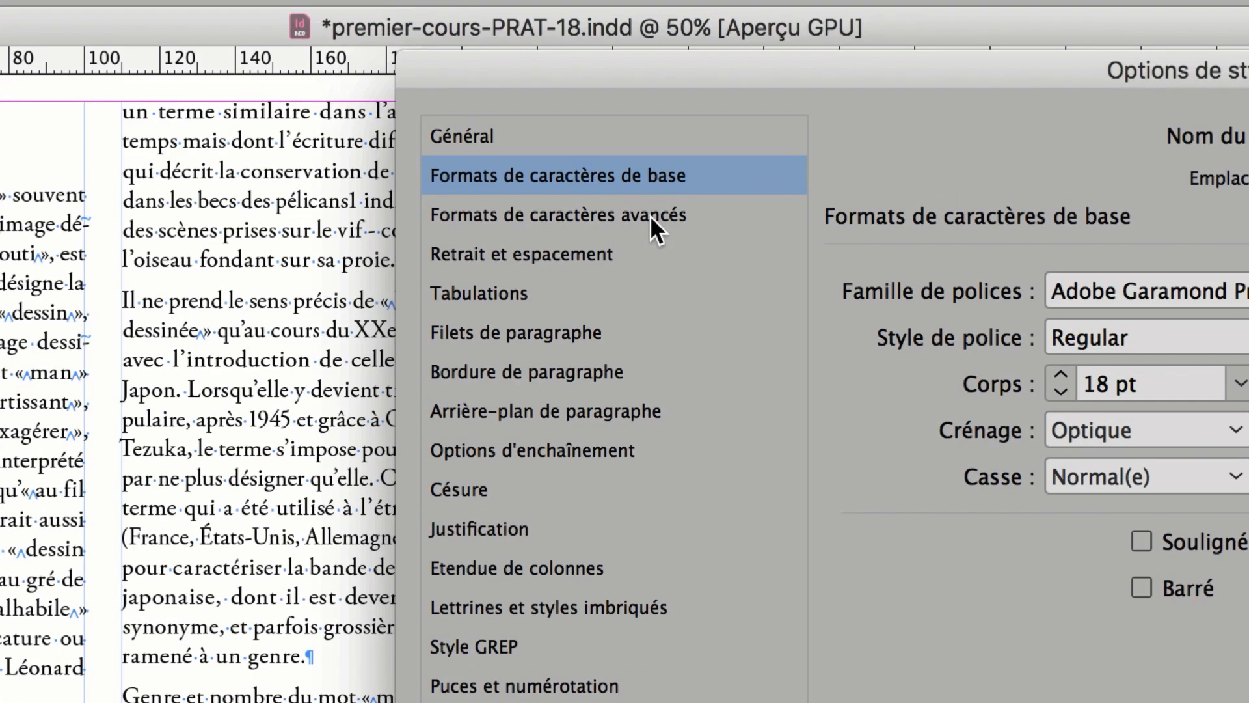
click(683, 237)
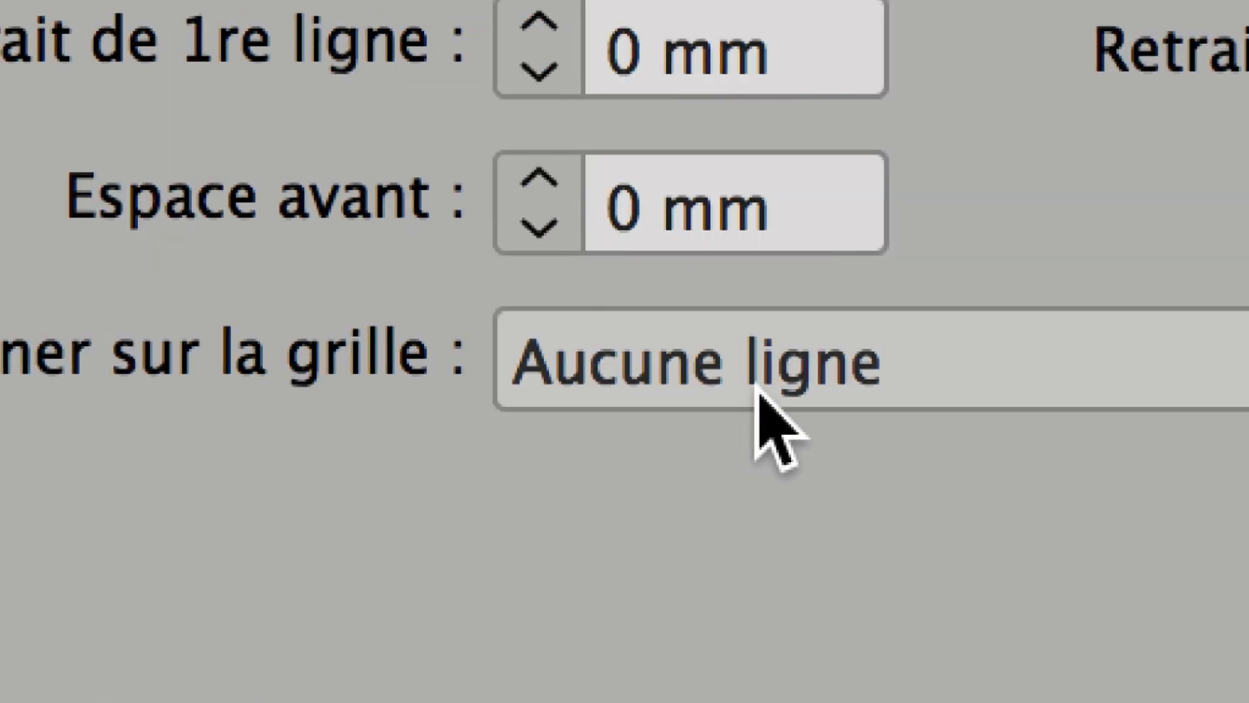
click(562, 387)
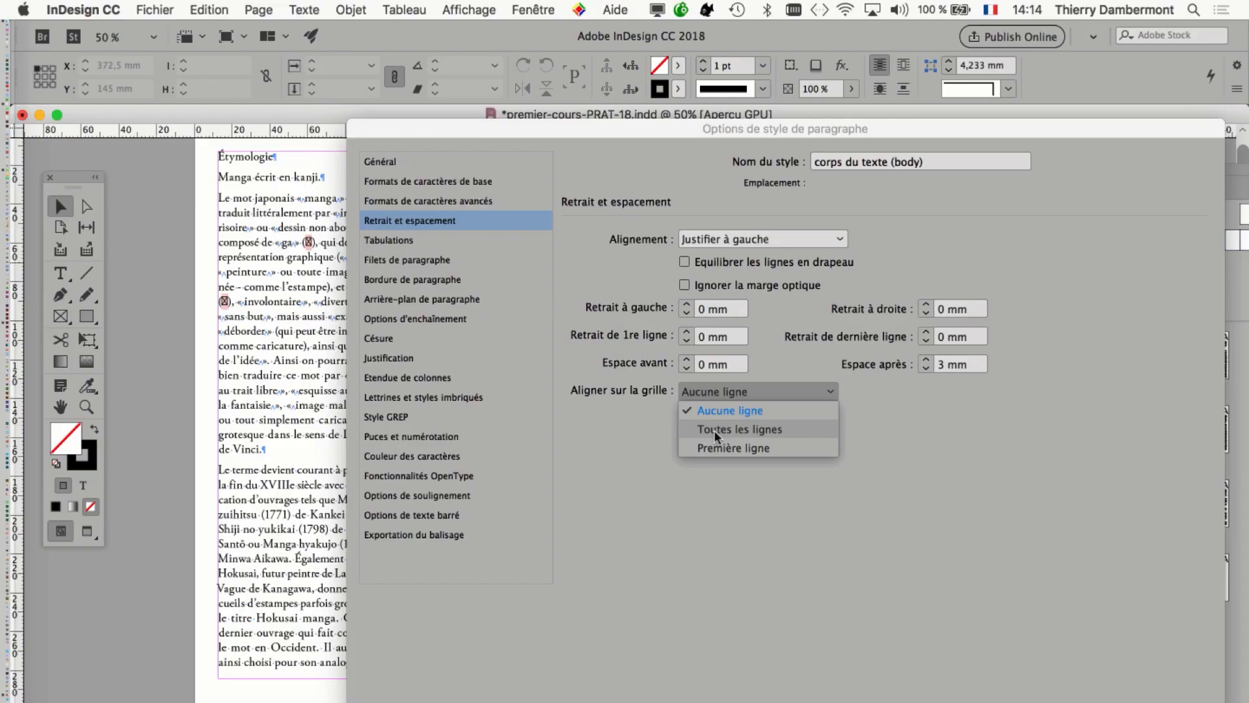
click(713, 431)
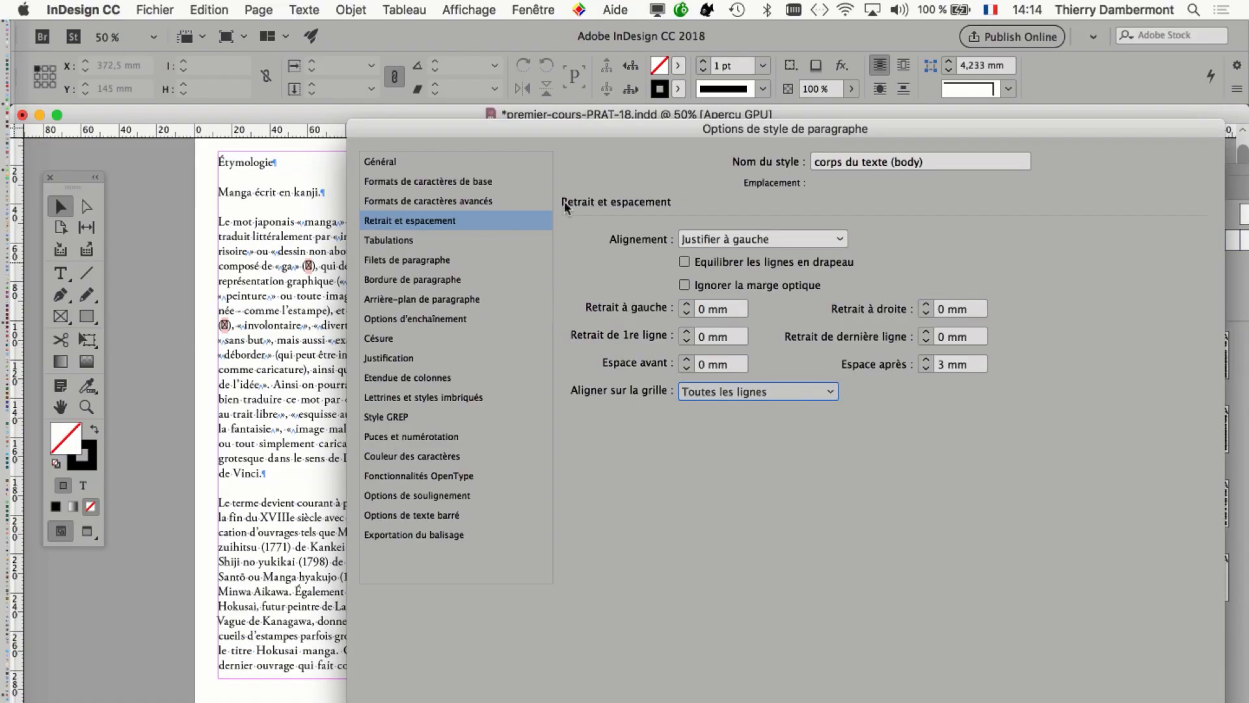
Compare the text lines and paragraph gaps across the spread's columns with grid alignment applied, keeping the style options open.
drag(403, 130, 1071, 383)
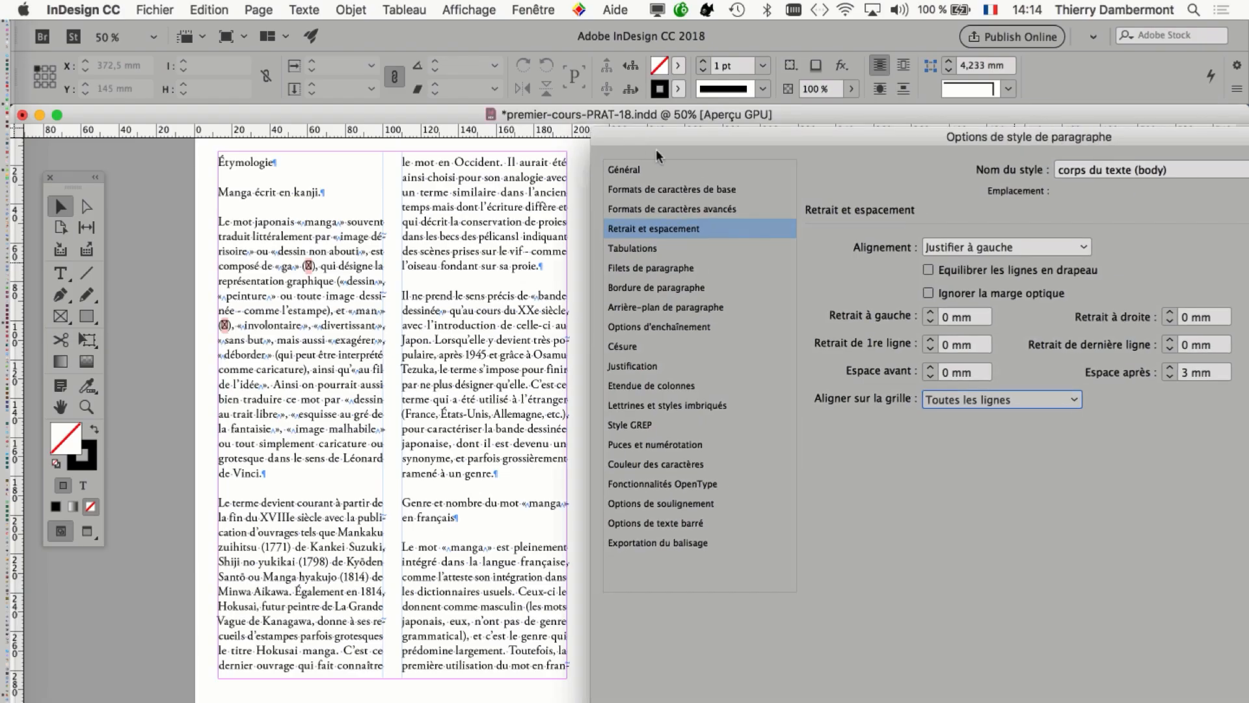
drag(655, 148, 600, 142)
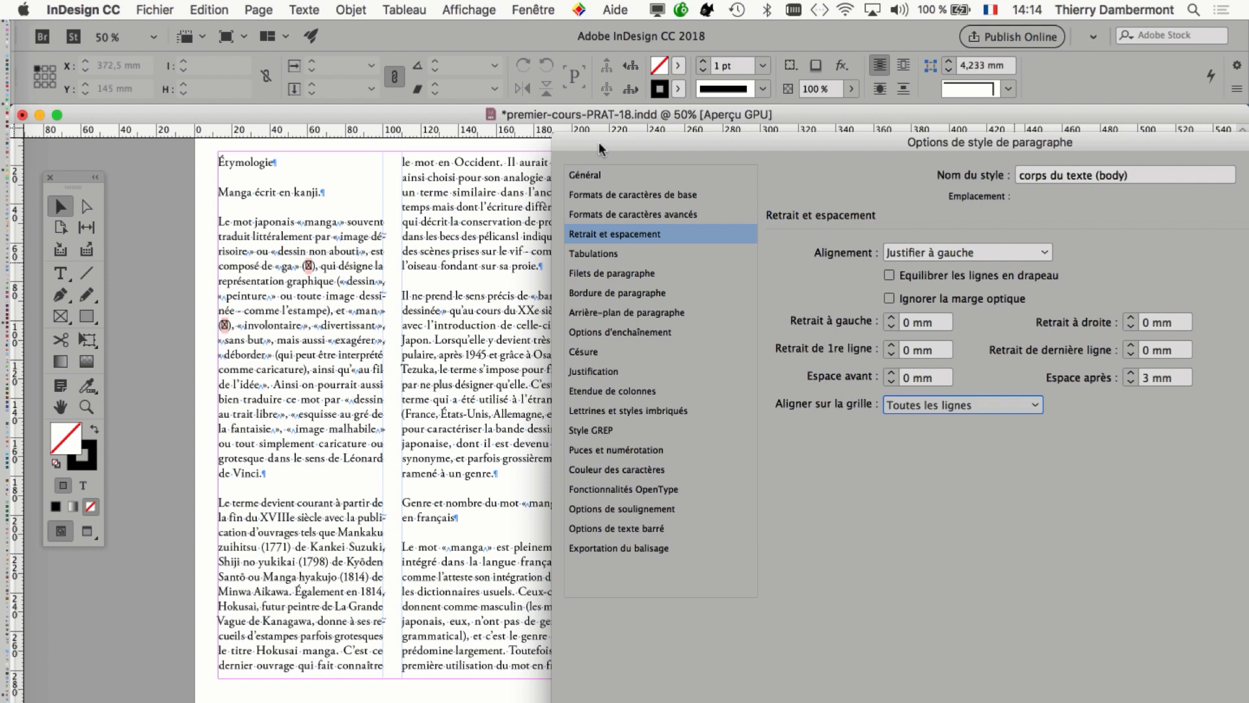
drag(599, 141, 672, 147)
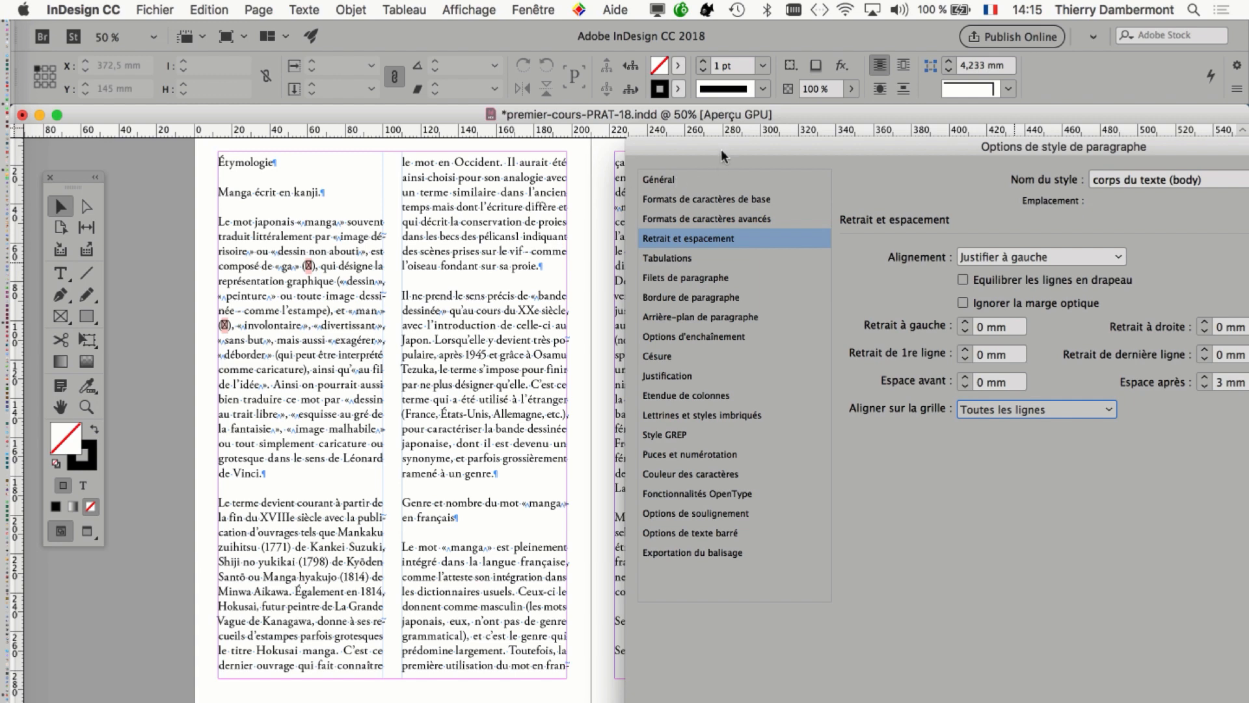
drag(720, 150, 626, 132)
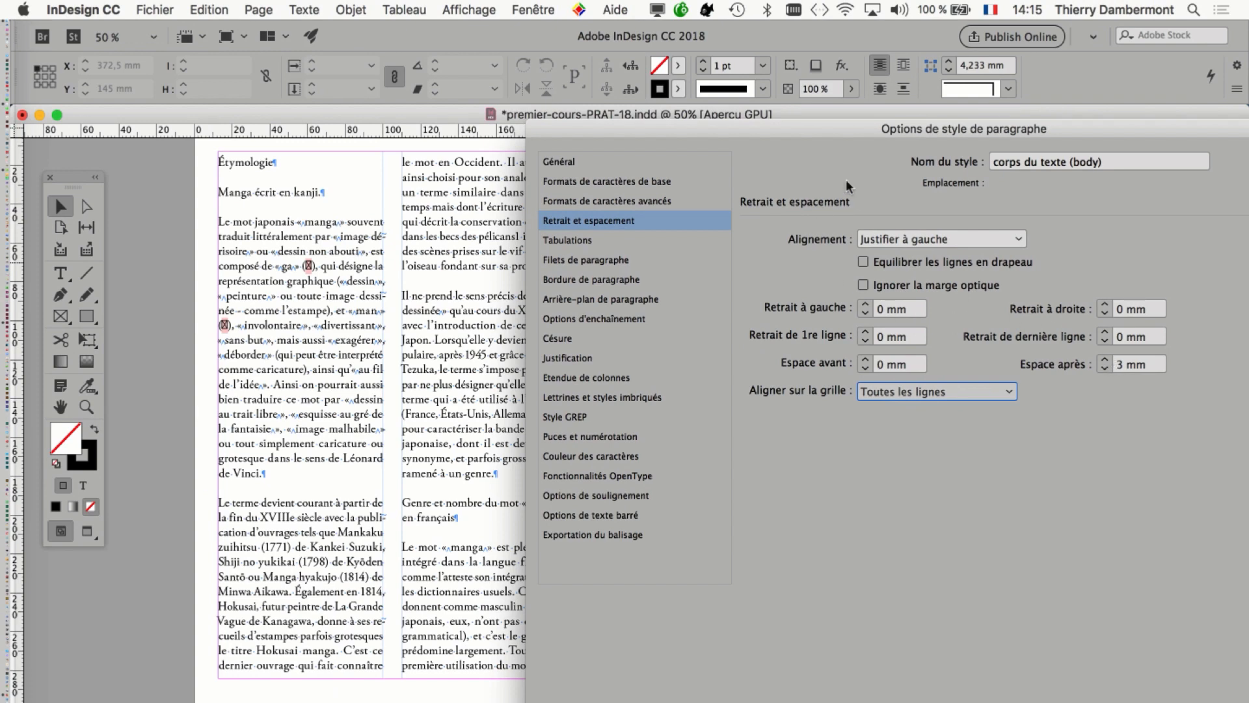
drag(965, 129, 133, 176)
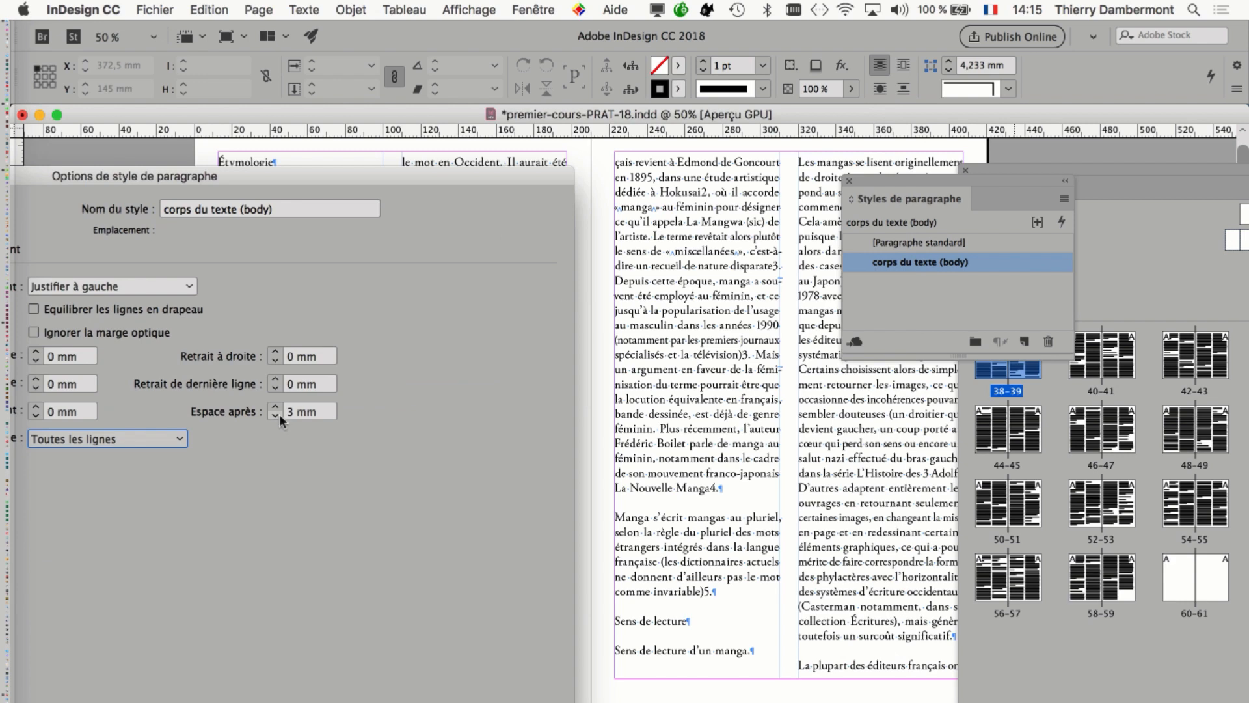
drag(229, 171, 922, 104)
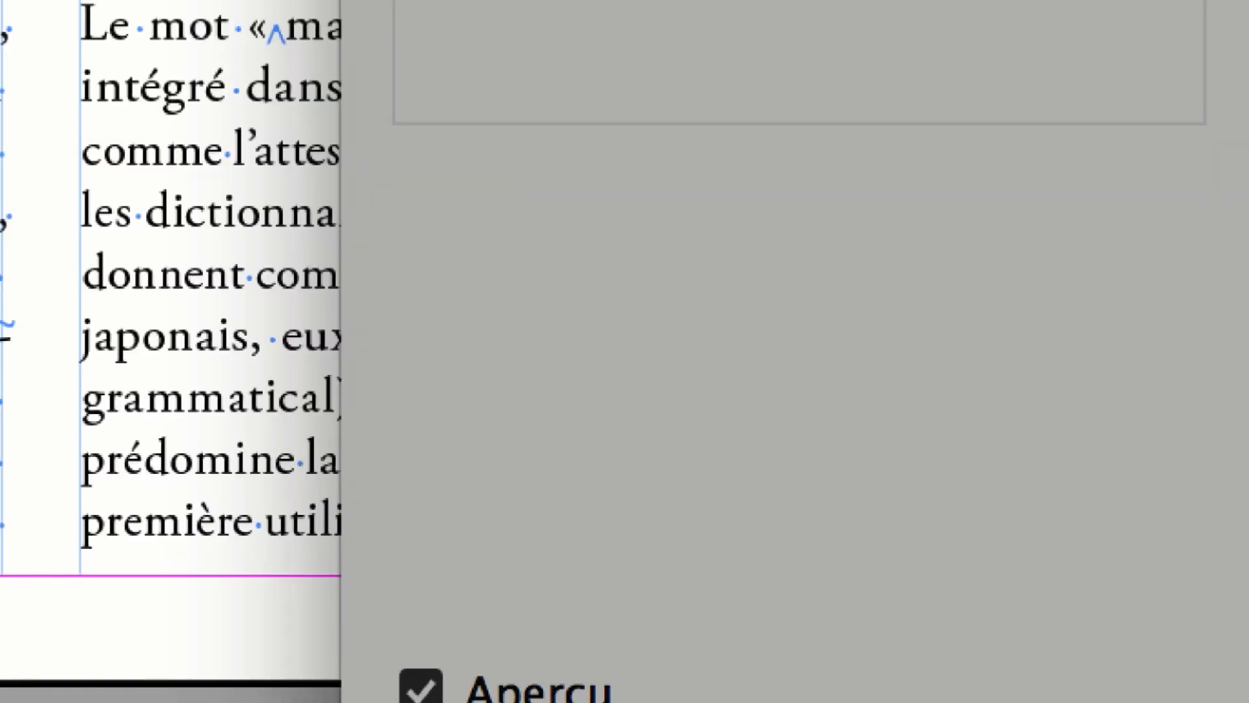
drag(567, 116, 502, 310)
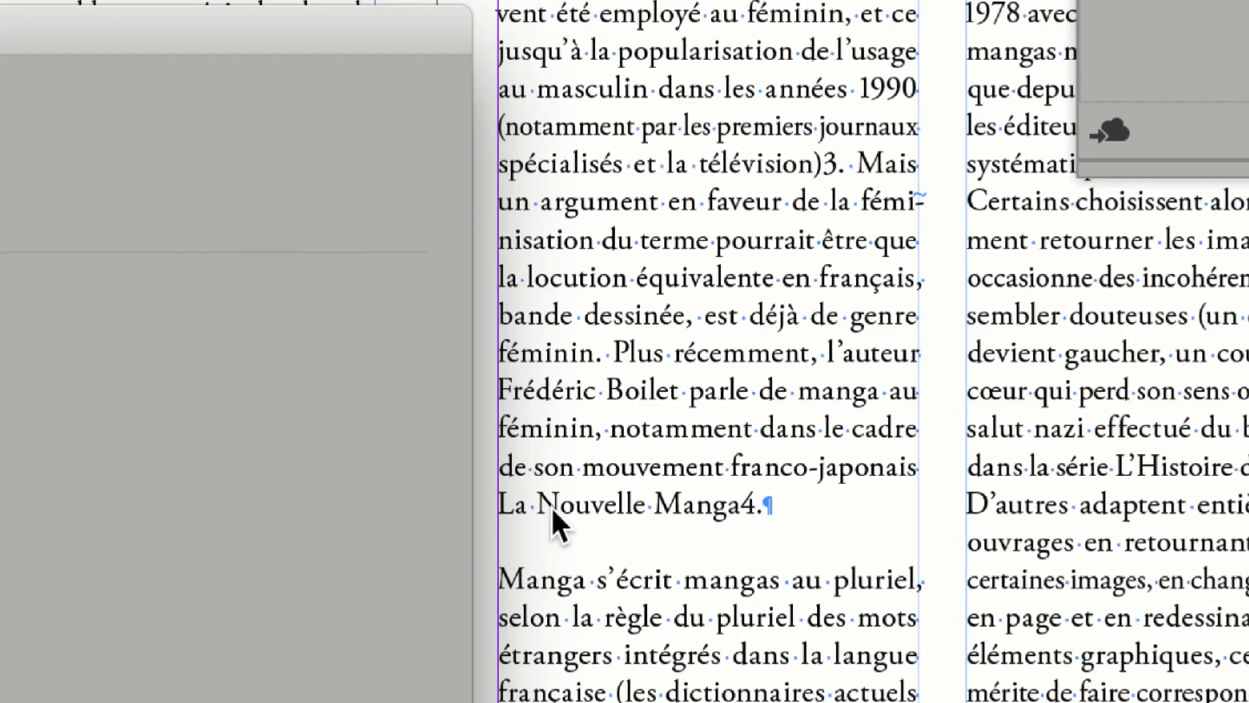
Try increasing the body style's space after paragraphs step by step up to 8 mm.
click(313, 535)
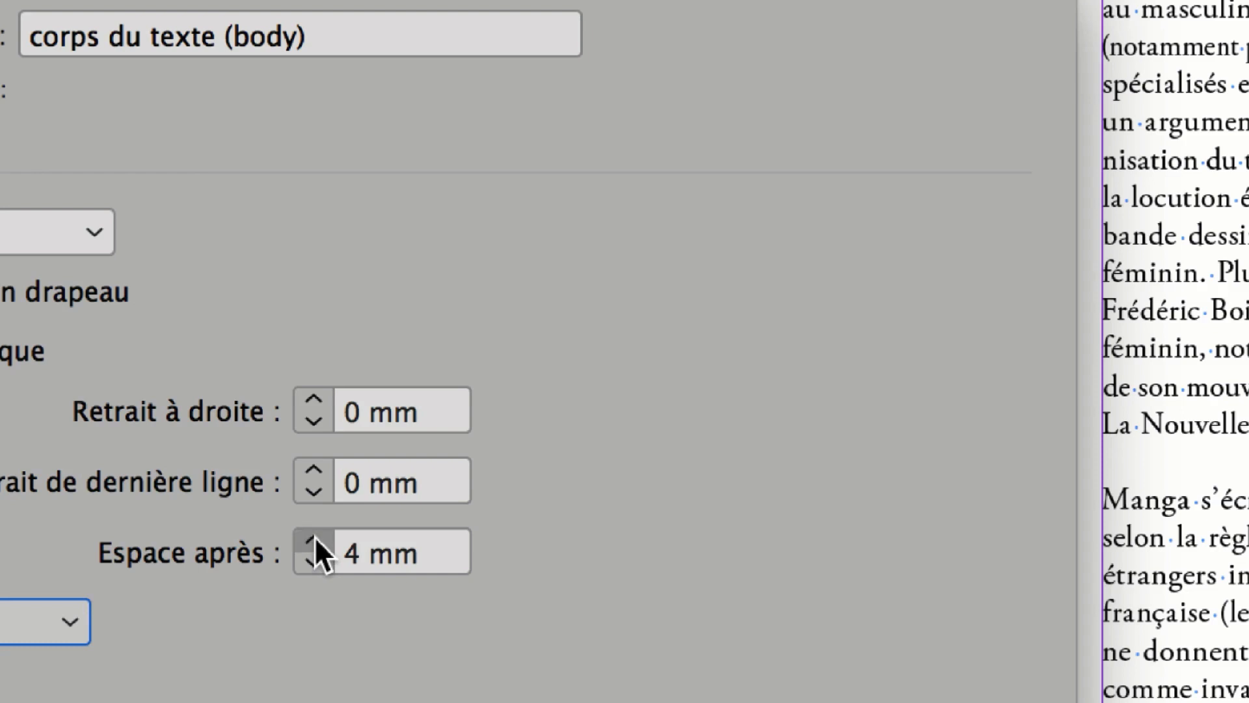
click(314, 536)
click(314, 536)
click(315, 536)
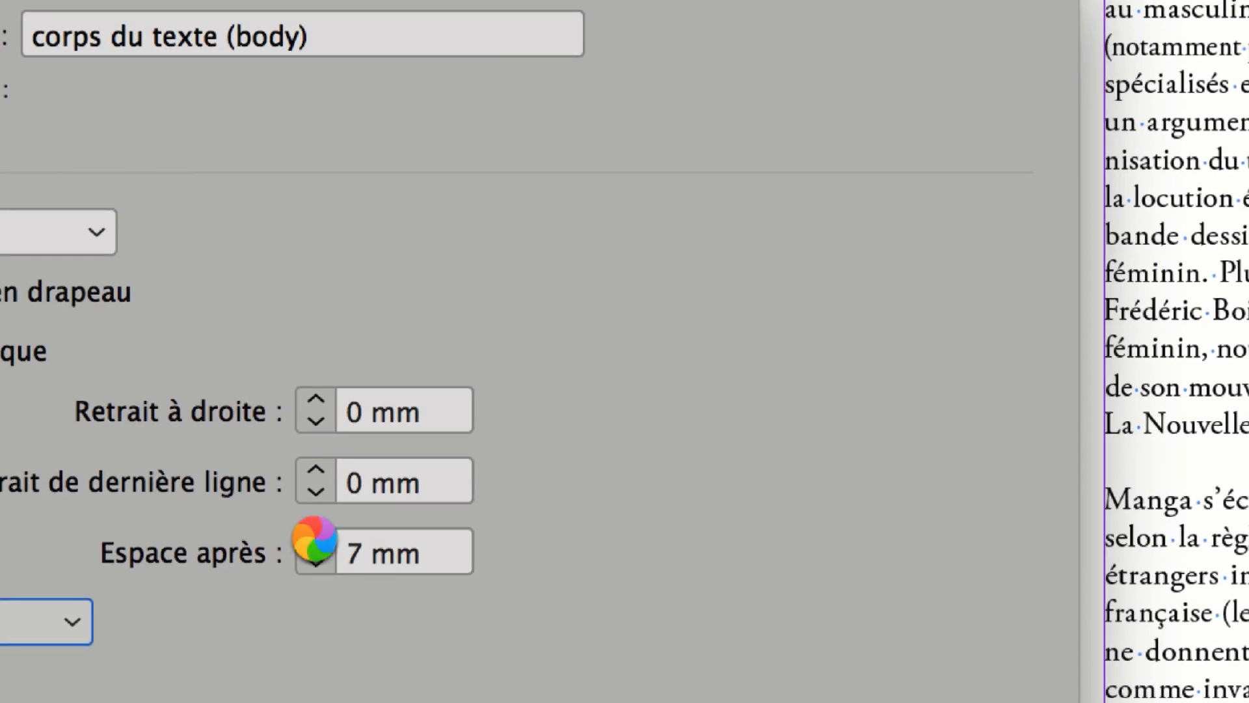
click(317, 540)
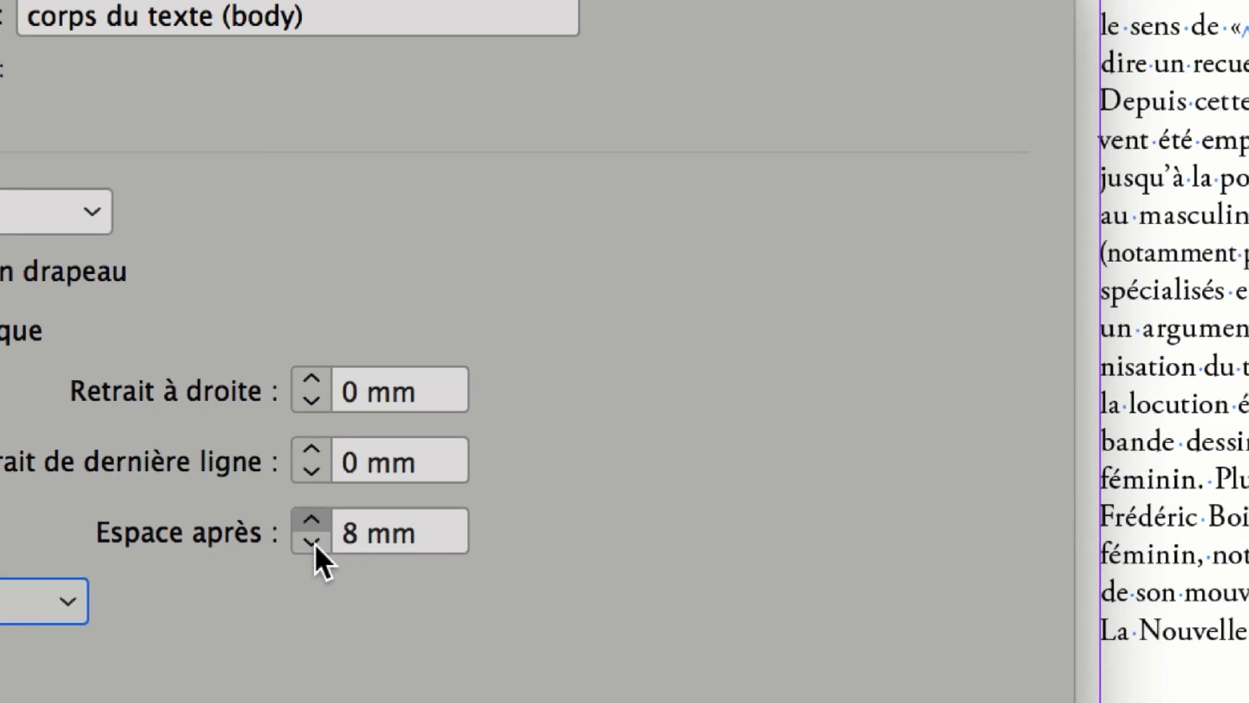
click(314, 544)
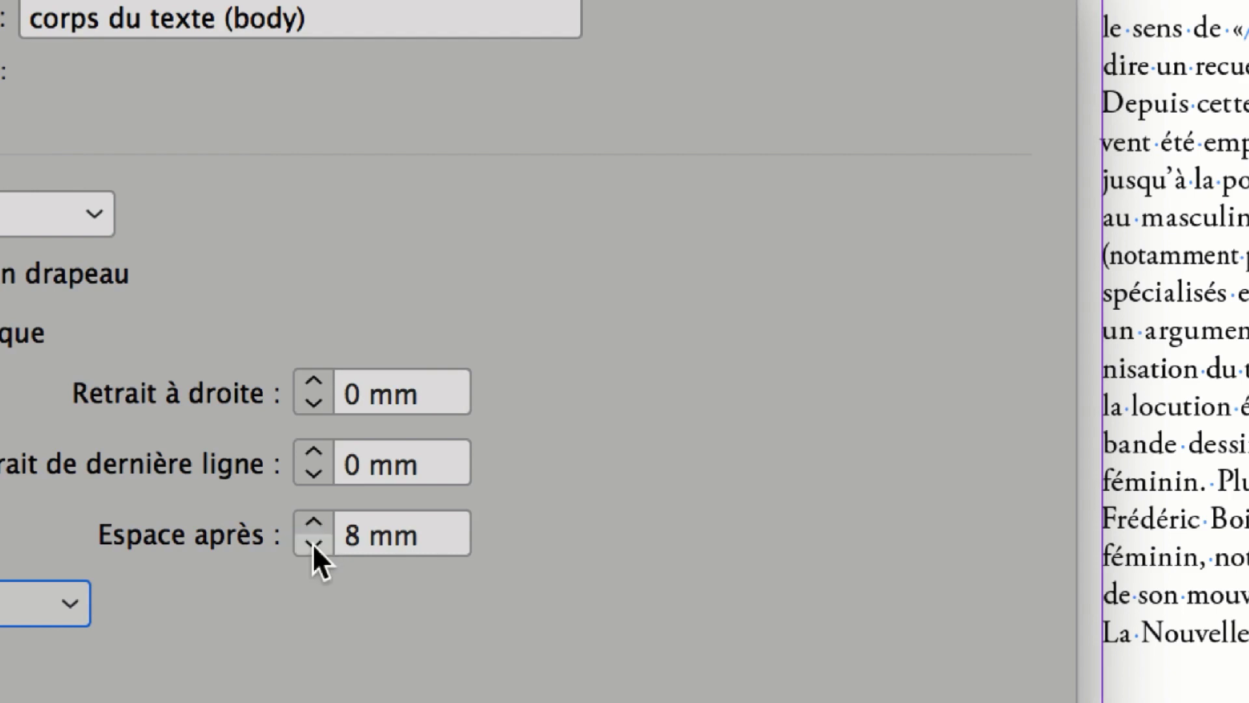
click(313, 543)
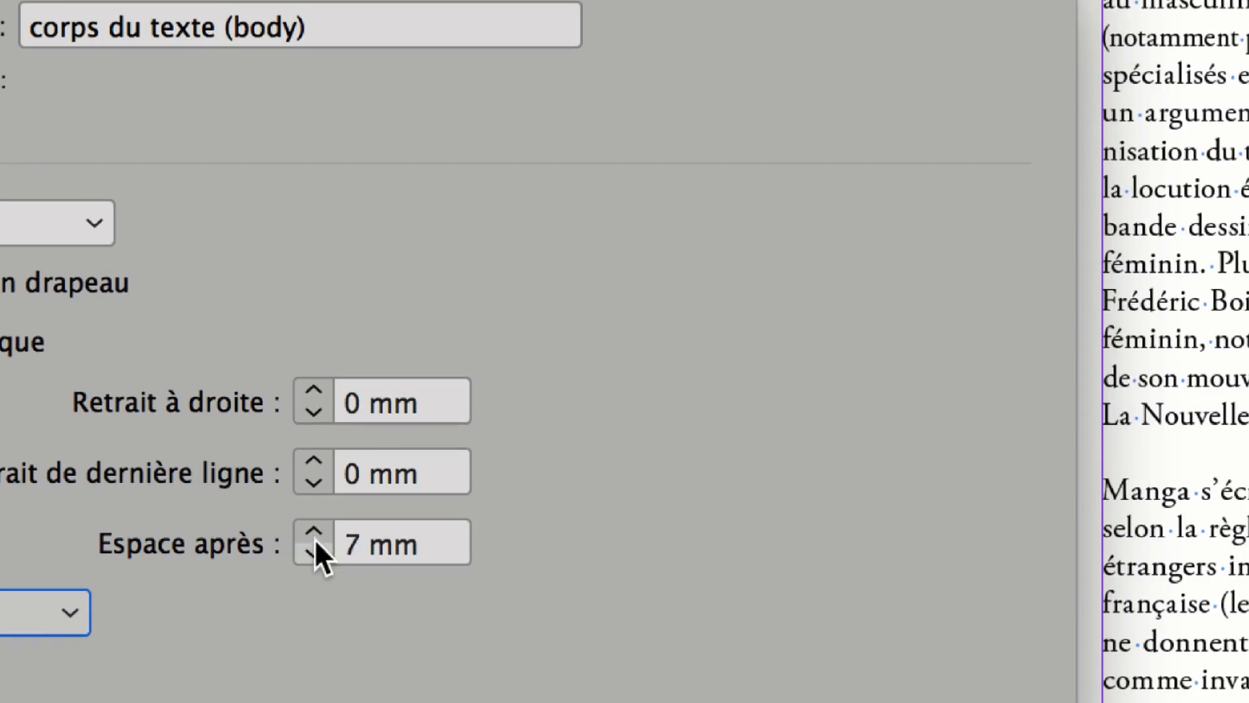
click(314, 523)
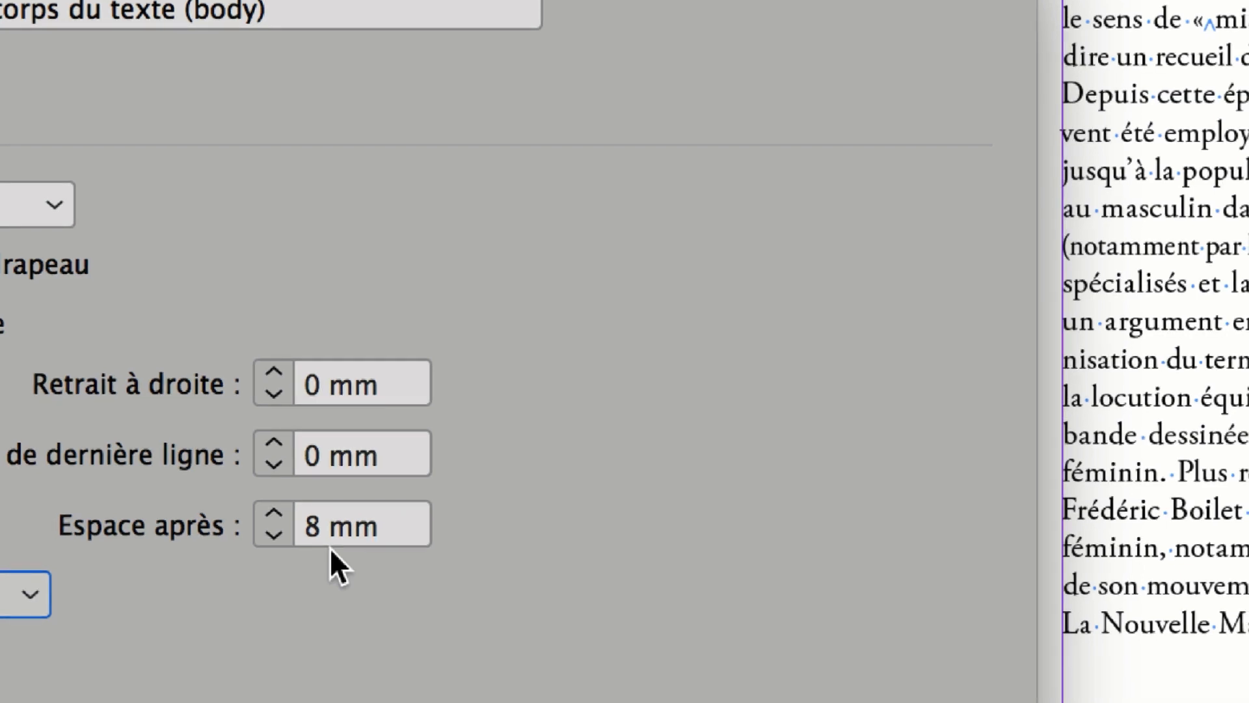
Set the body style's space after to 3 mm and apply the paragraph style options.
double_click(324, 543)
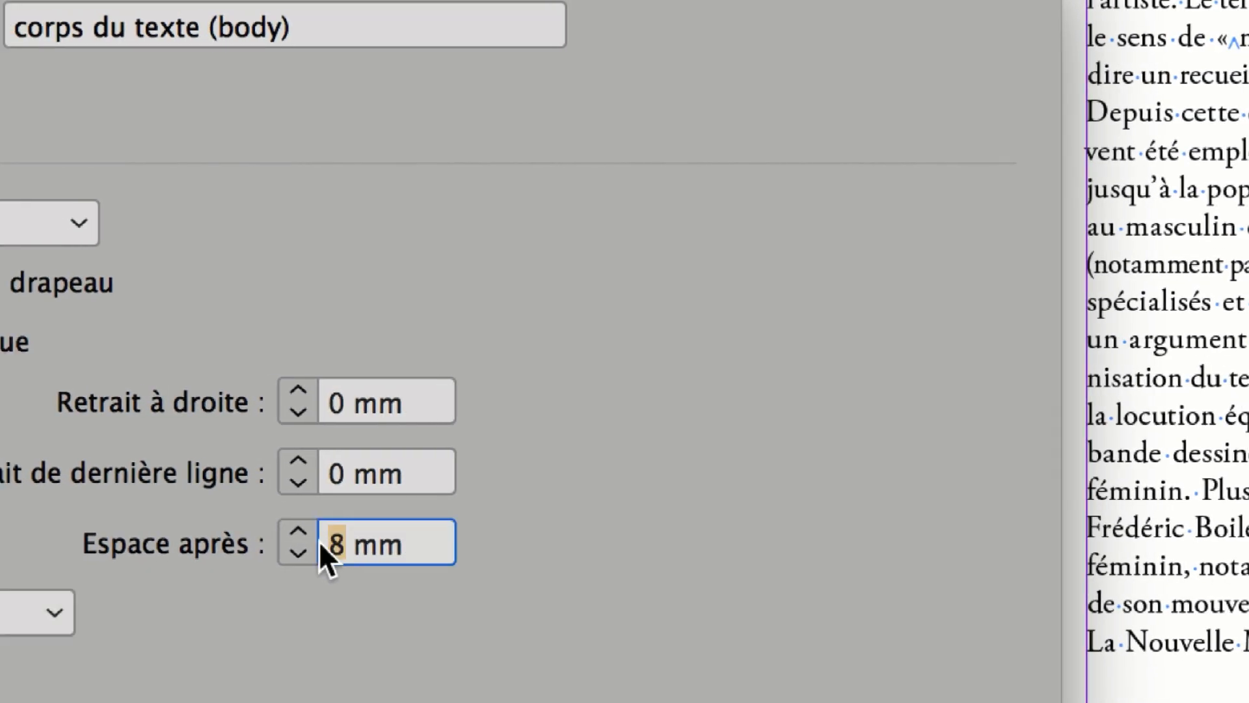
text(3)
key(Tab)
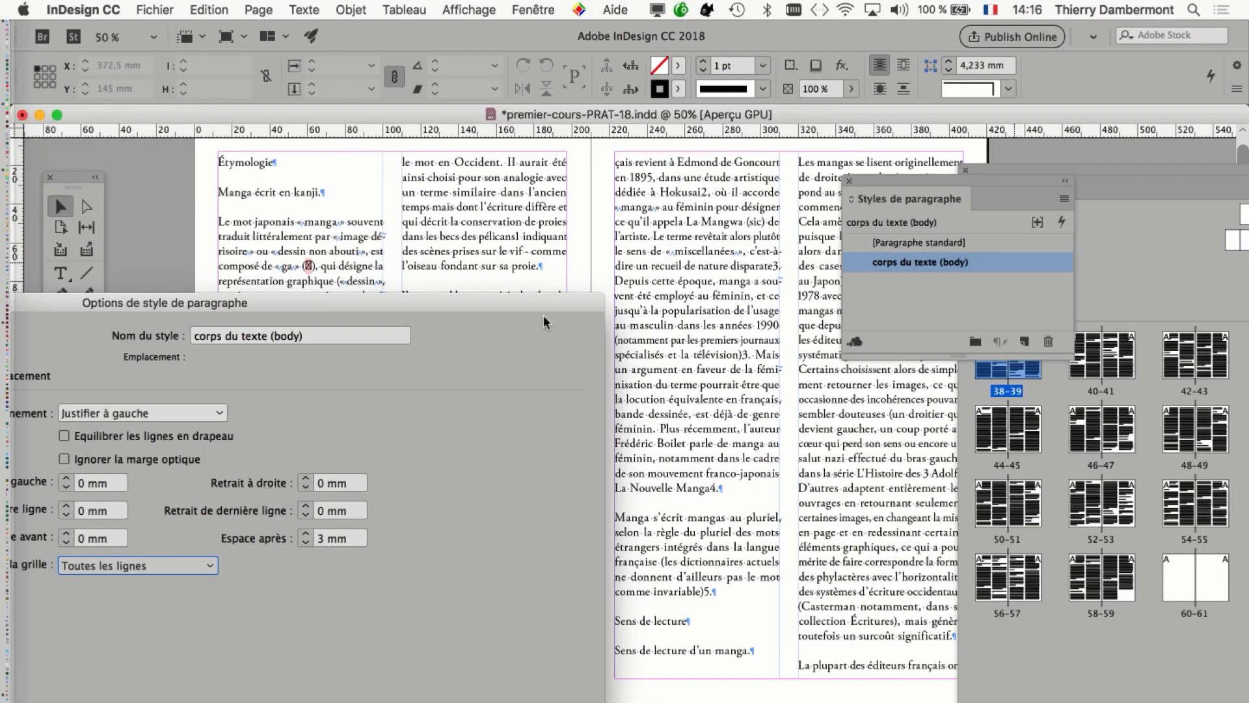
drag(544, 314, 687, 127)
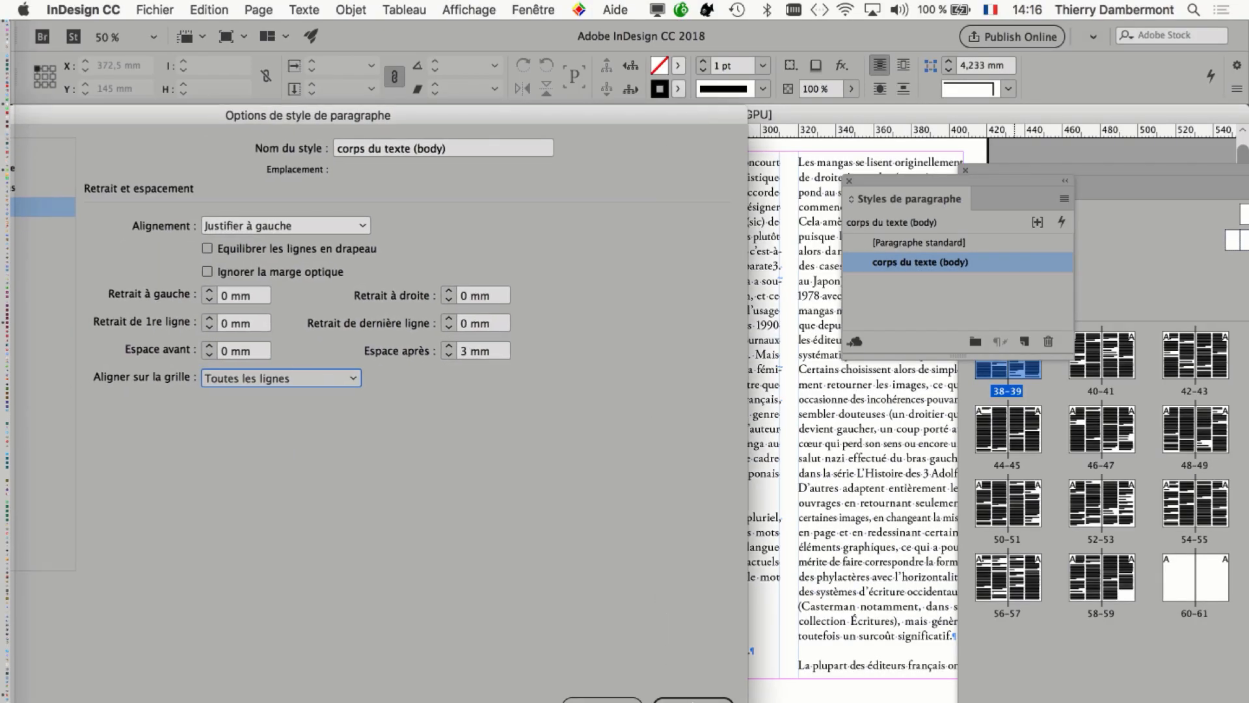
key(Return)
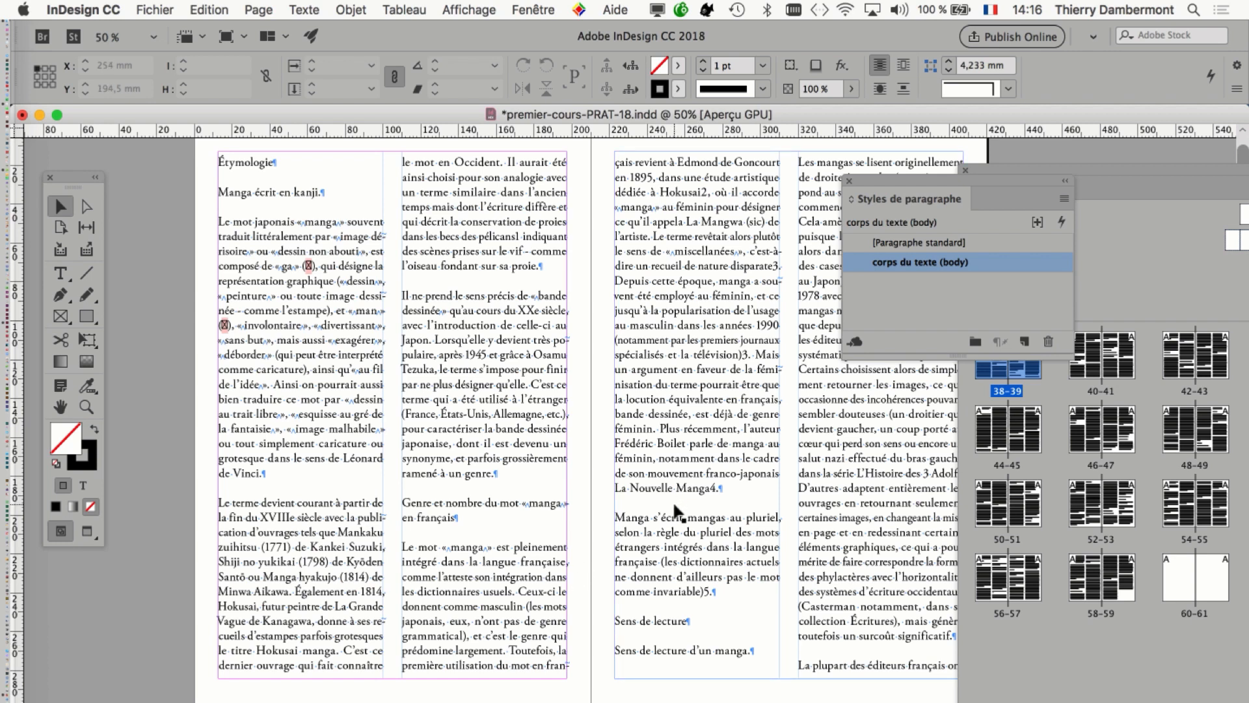
key(super+F12)
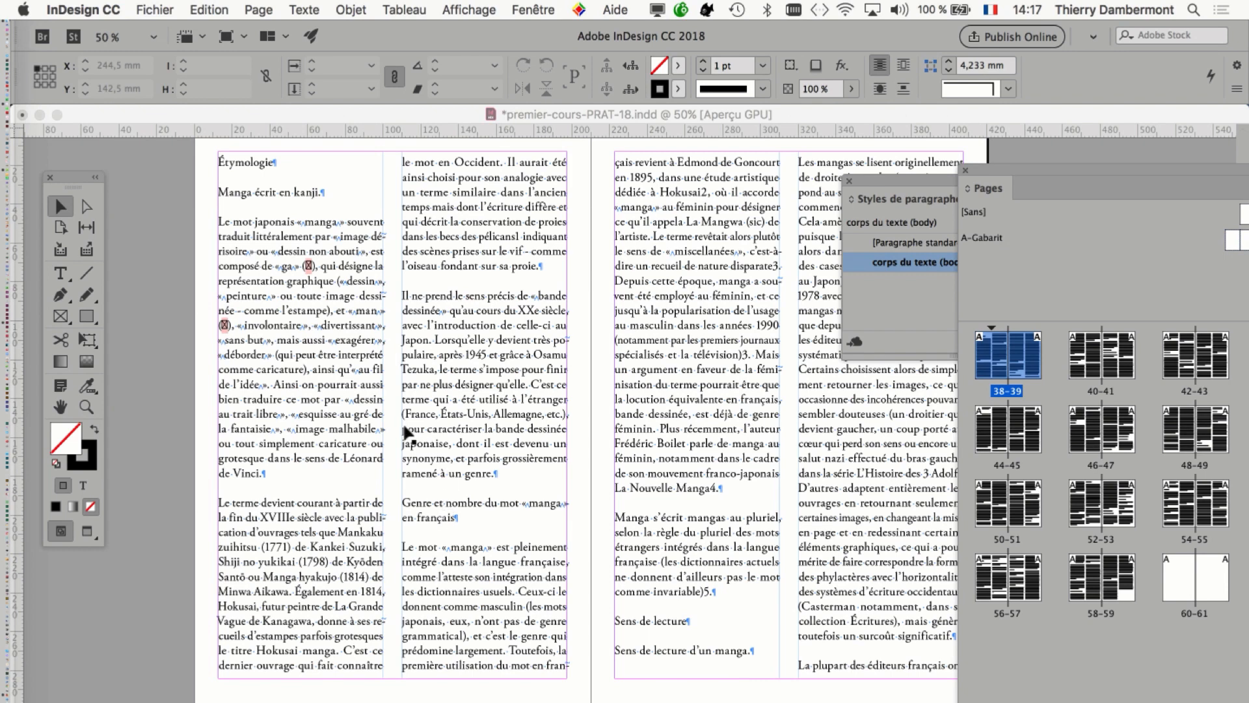
click(393, 451)
drag(436, 388, 371, 423)
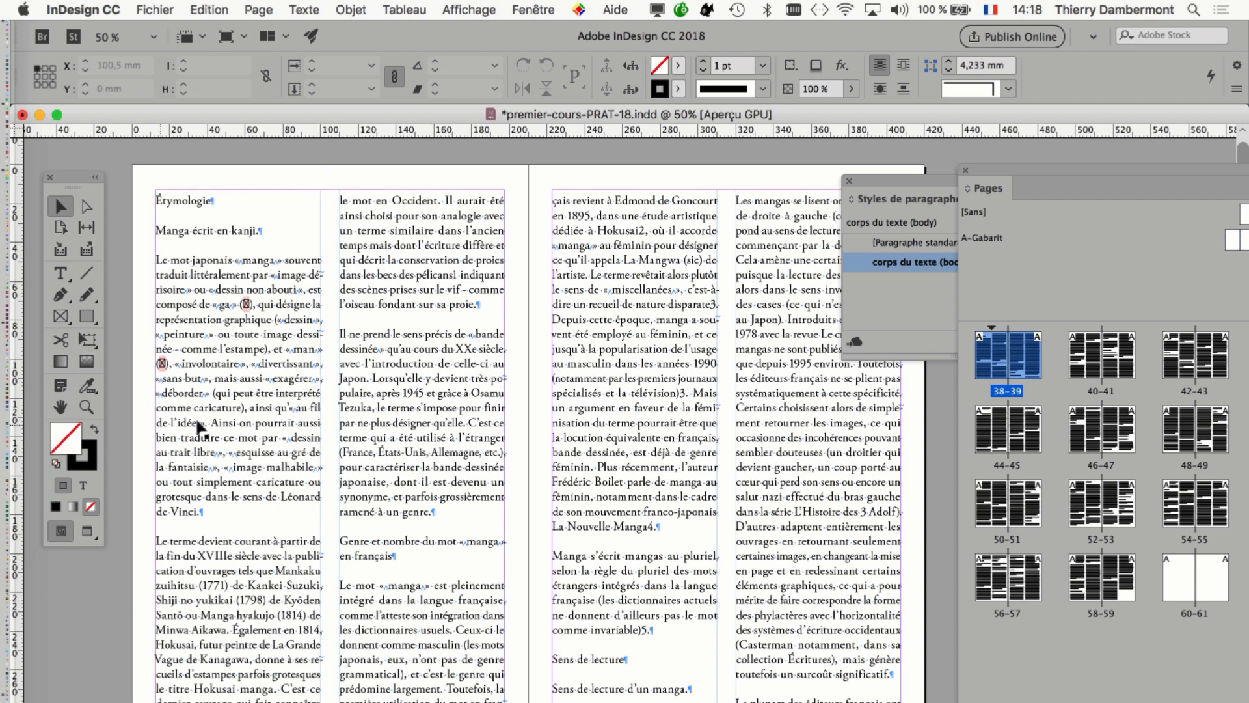
drag(405, 367, 413, 412)
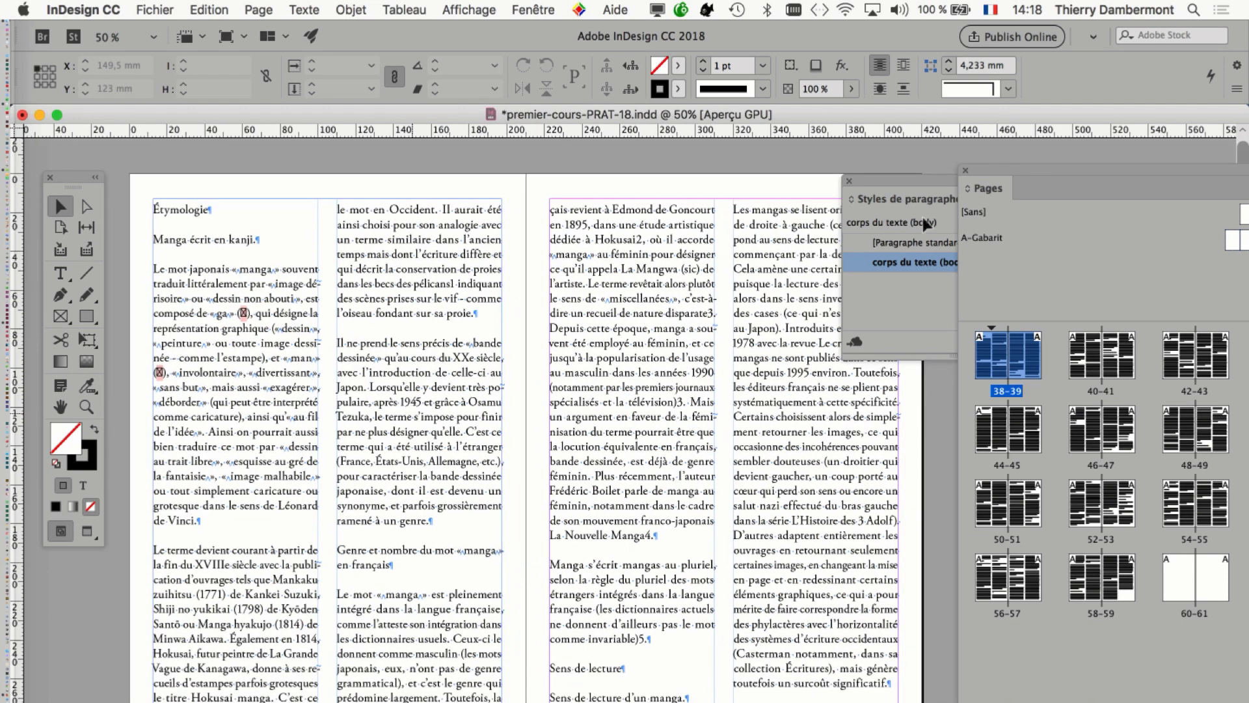
Rearrange the Styles de paragraphe and Pages panels beside the document so they do not cover the spread.
drag(1105, 173, 858, 148)
drag(1024, 701, 1028, 633)
drag(738, 146, 1026, 396)
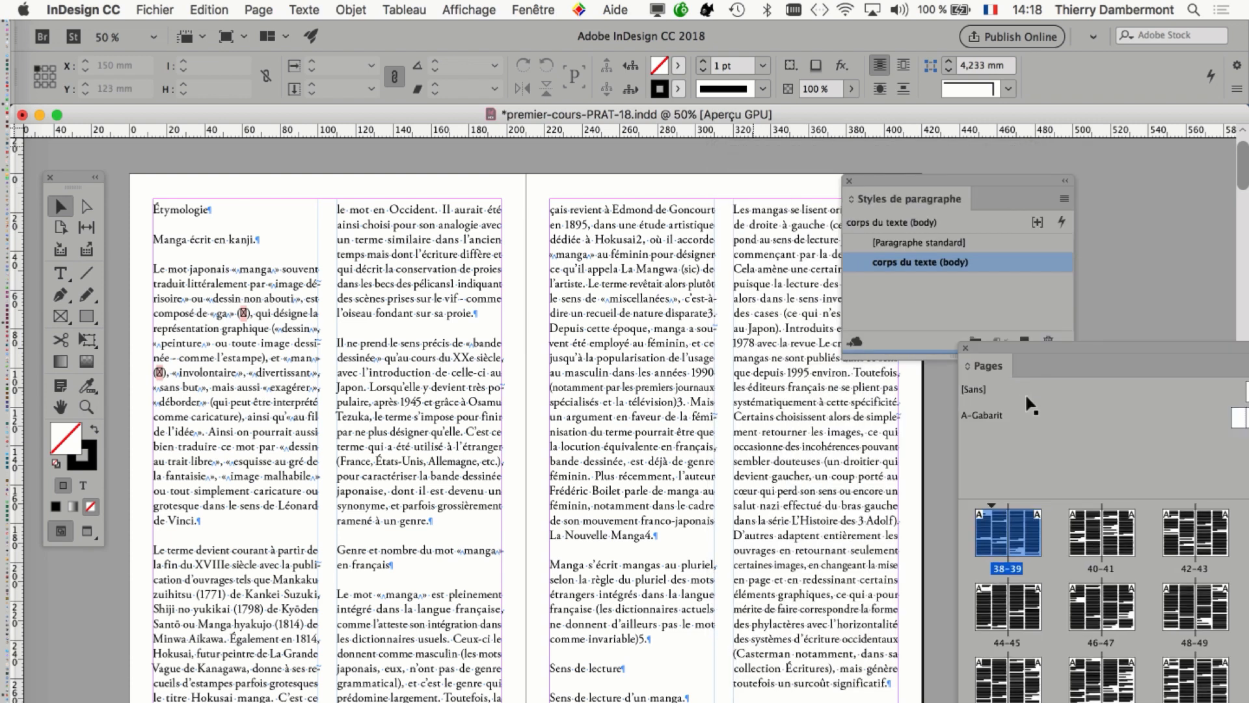
drag(880, 176, 1042, 169)
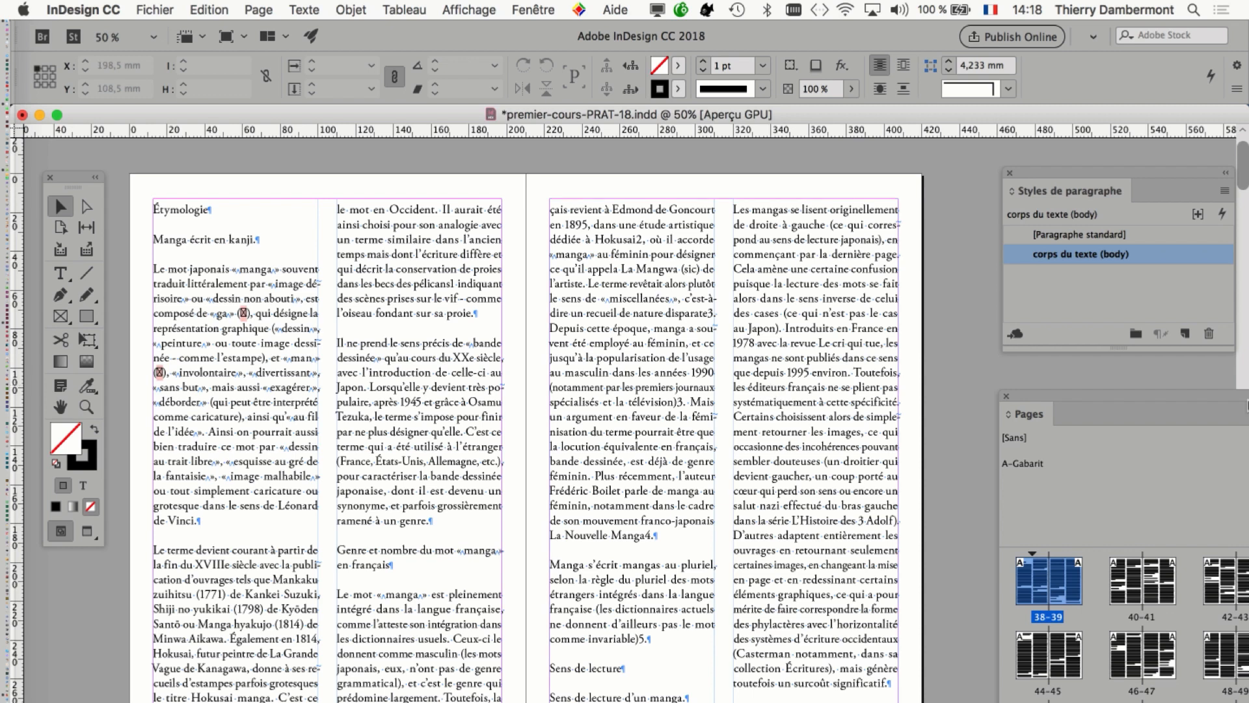
Show the Calques panel over the spread, detach Signets from it and adjust its size.
click(544, 9)
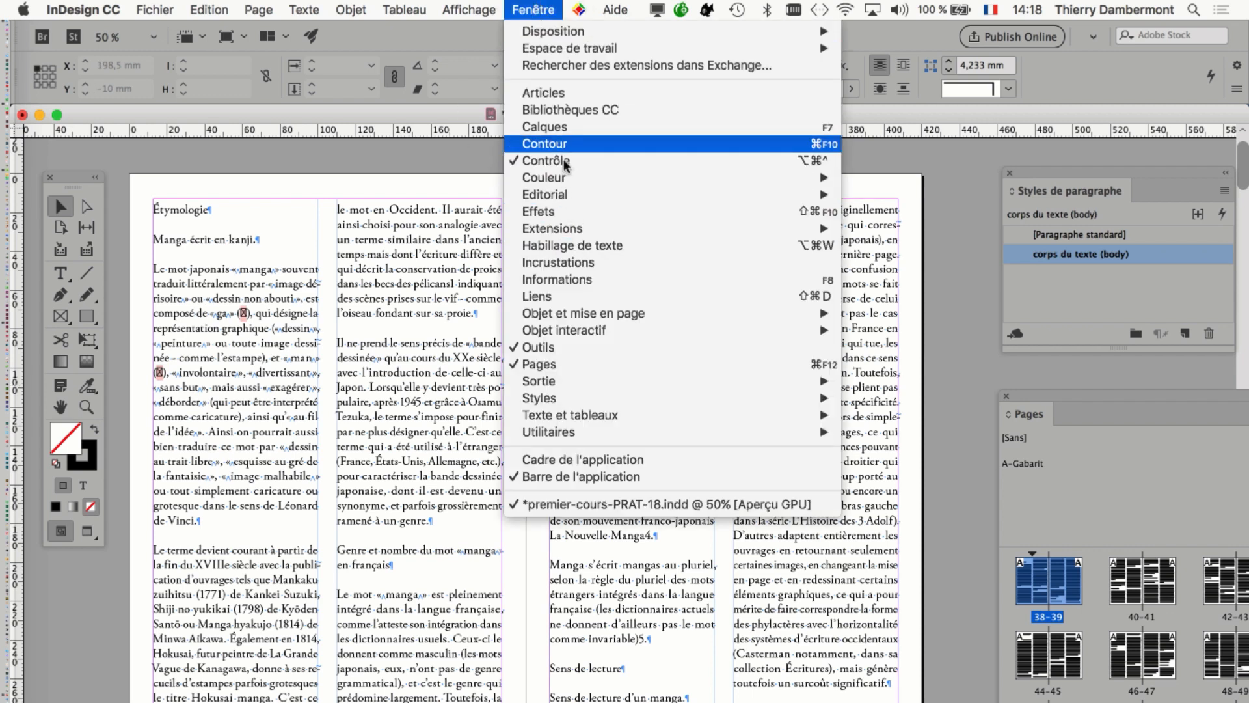
click(565, 127)
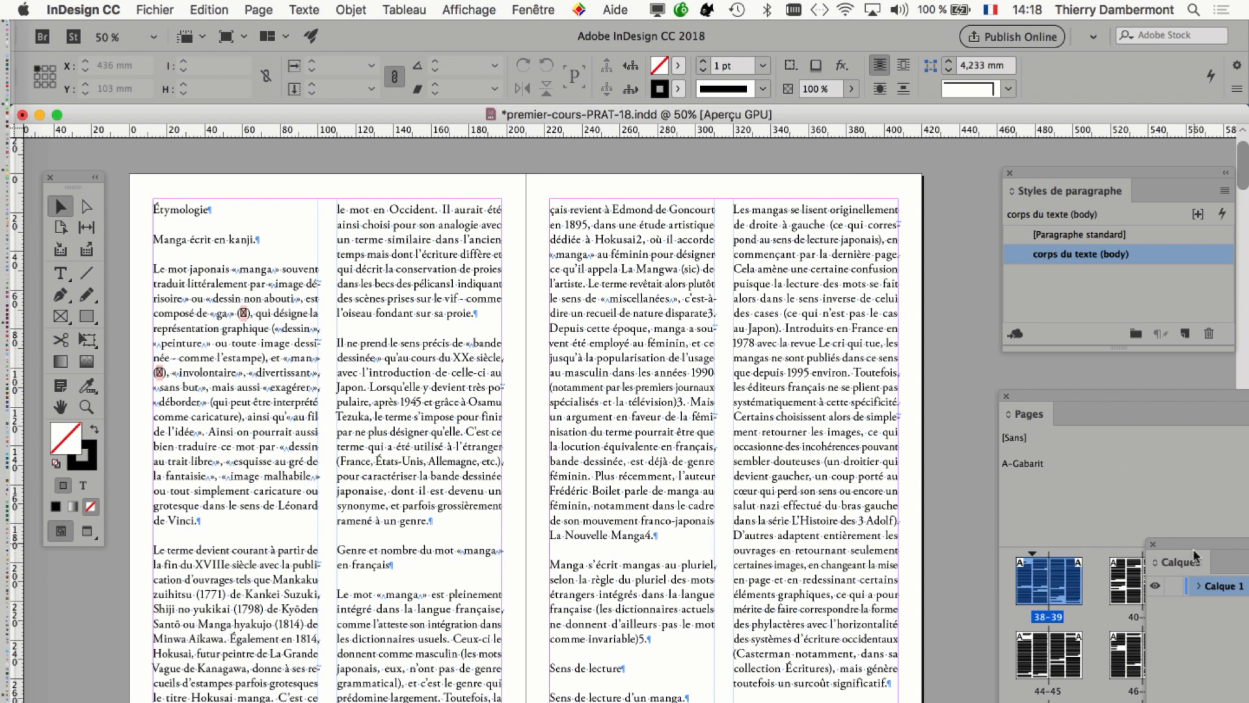
drag(1197, 557, 555, 195)
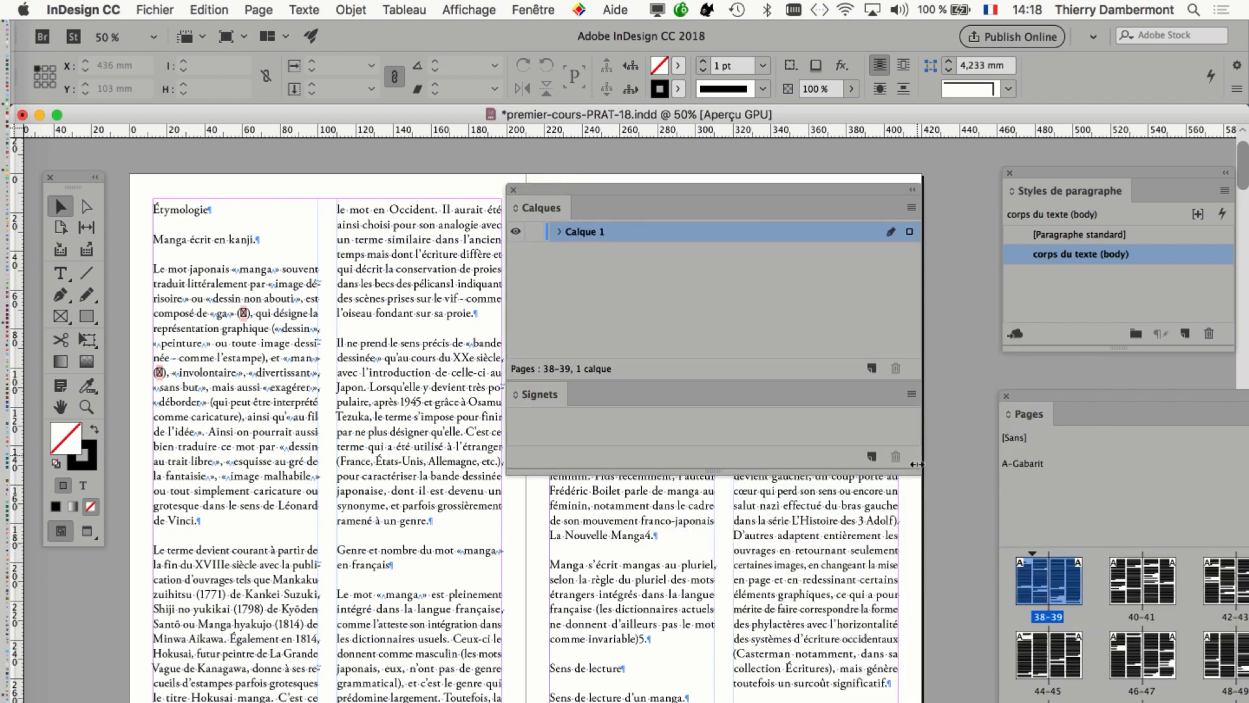
drag(918, 472, 716, 376)
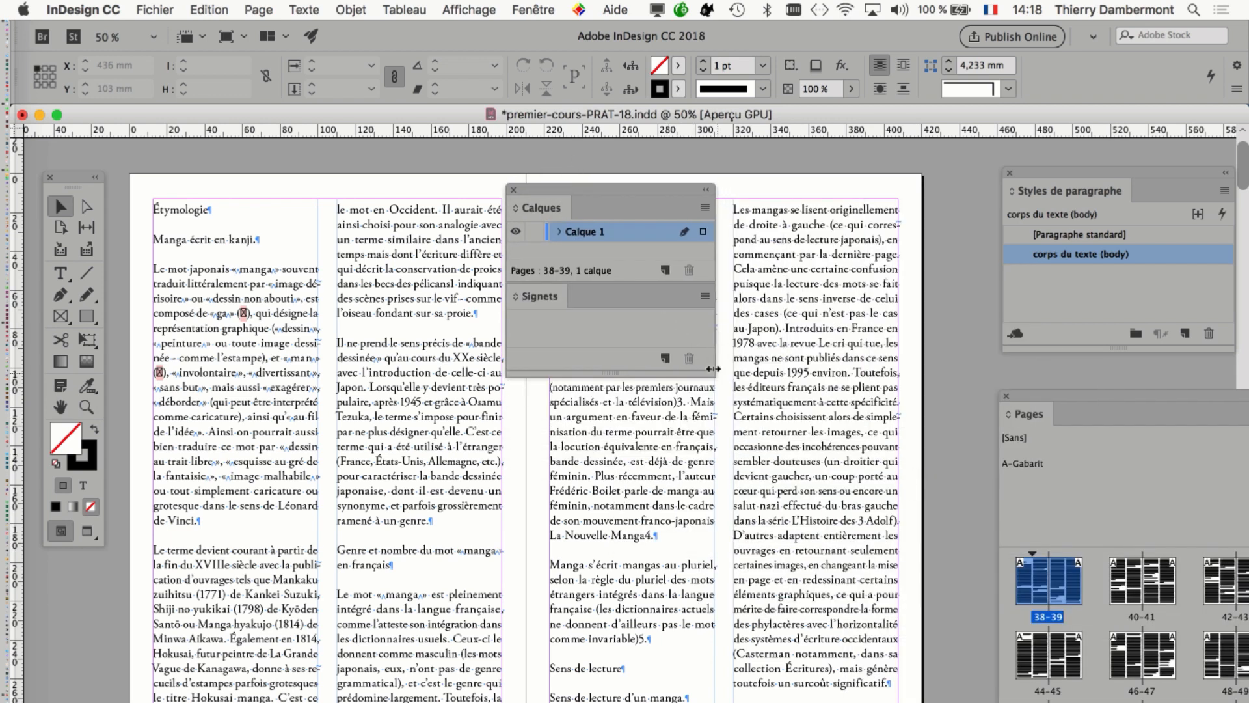
drag(559, 303, 823, 513)
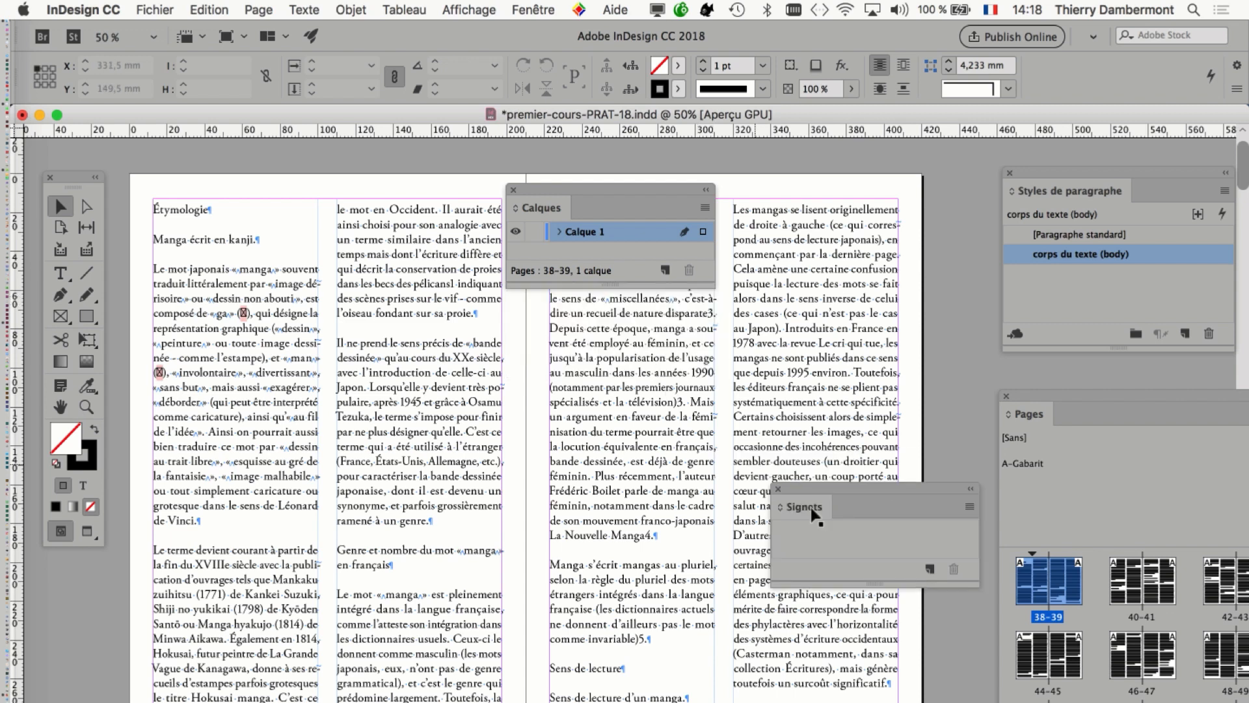
drag(621, 364, 625, 501)
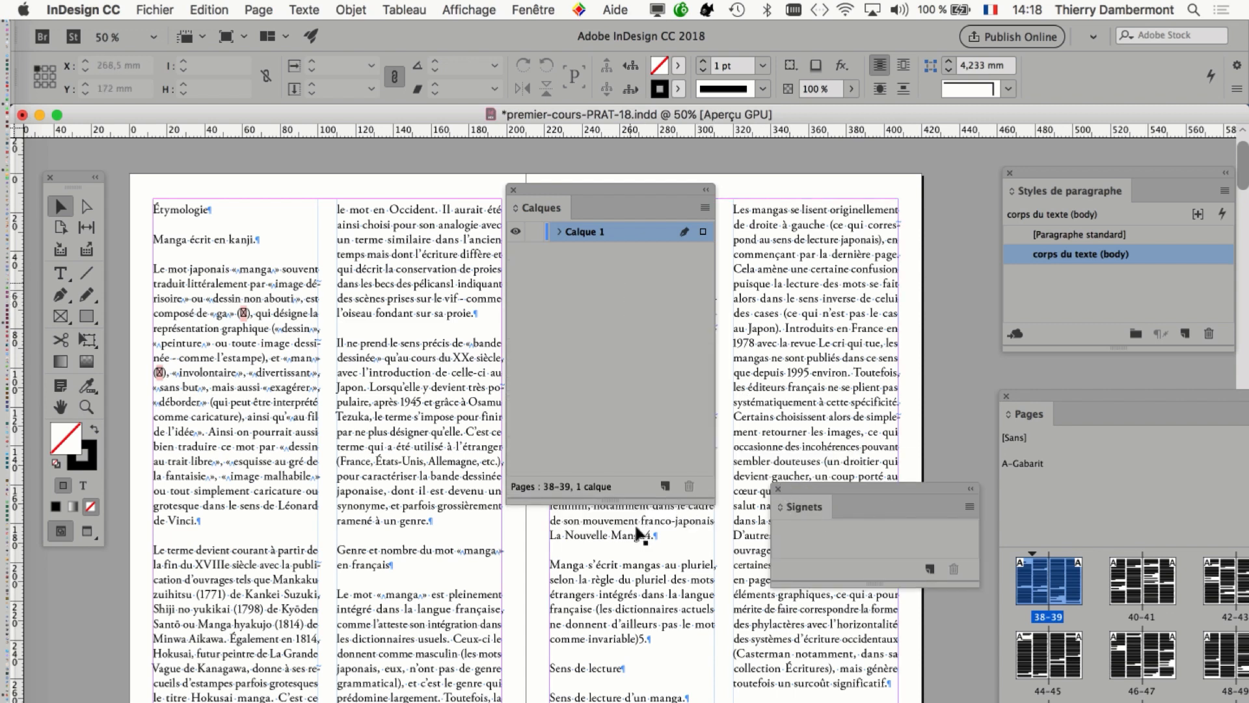
drag(596, 190, 635, 309)
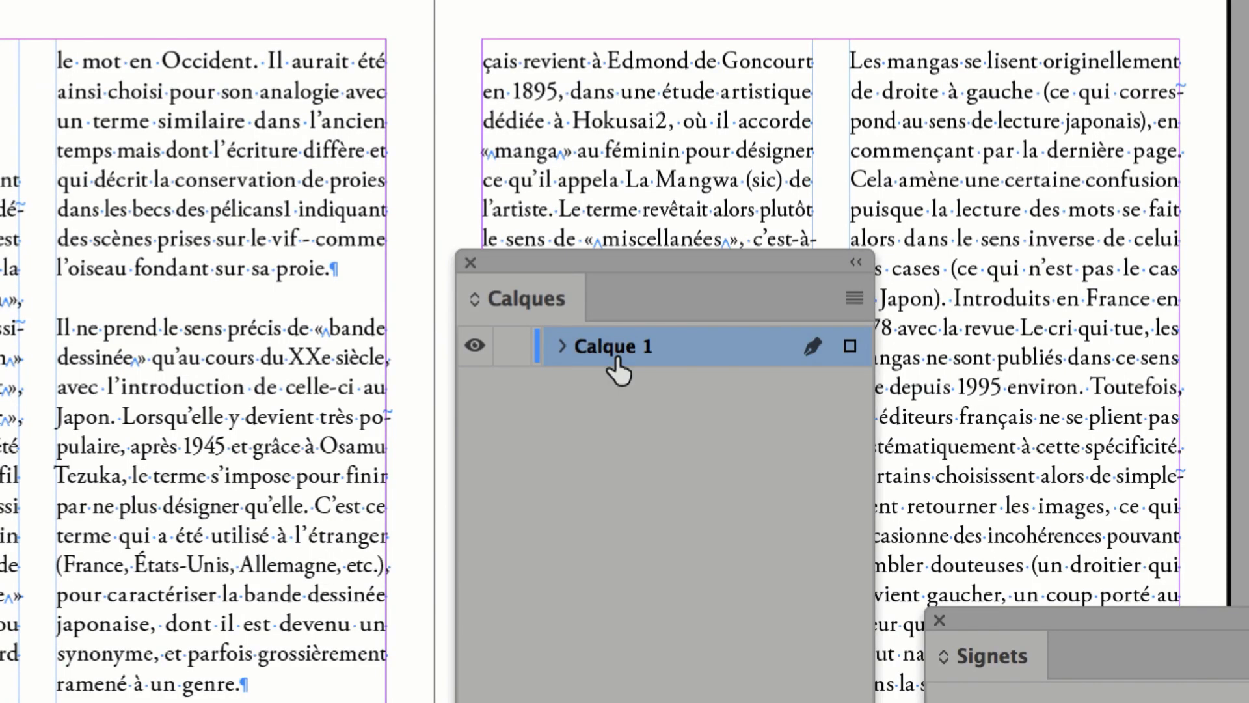
Rename the layer Calque 1 as "texte principal" and lock it.
double_click(618, 371)
text(txte principal)
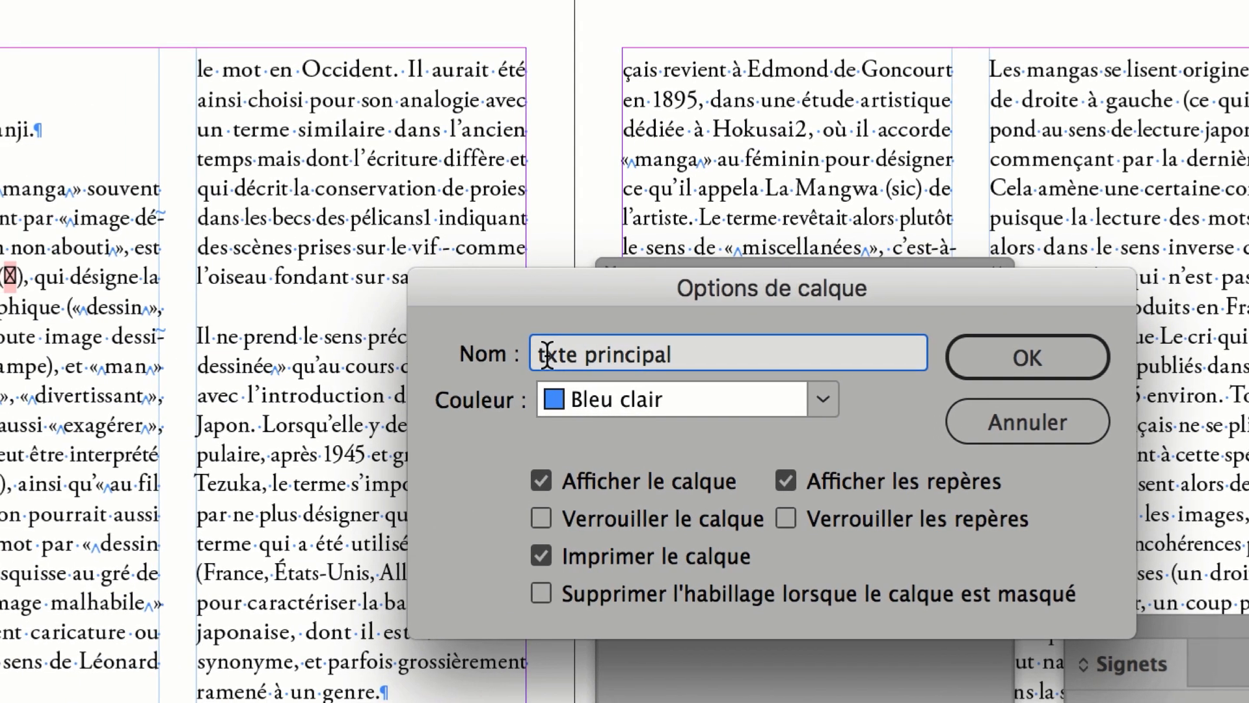
click(546, 355)
text(e)
key(Return)
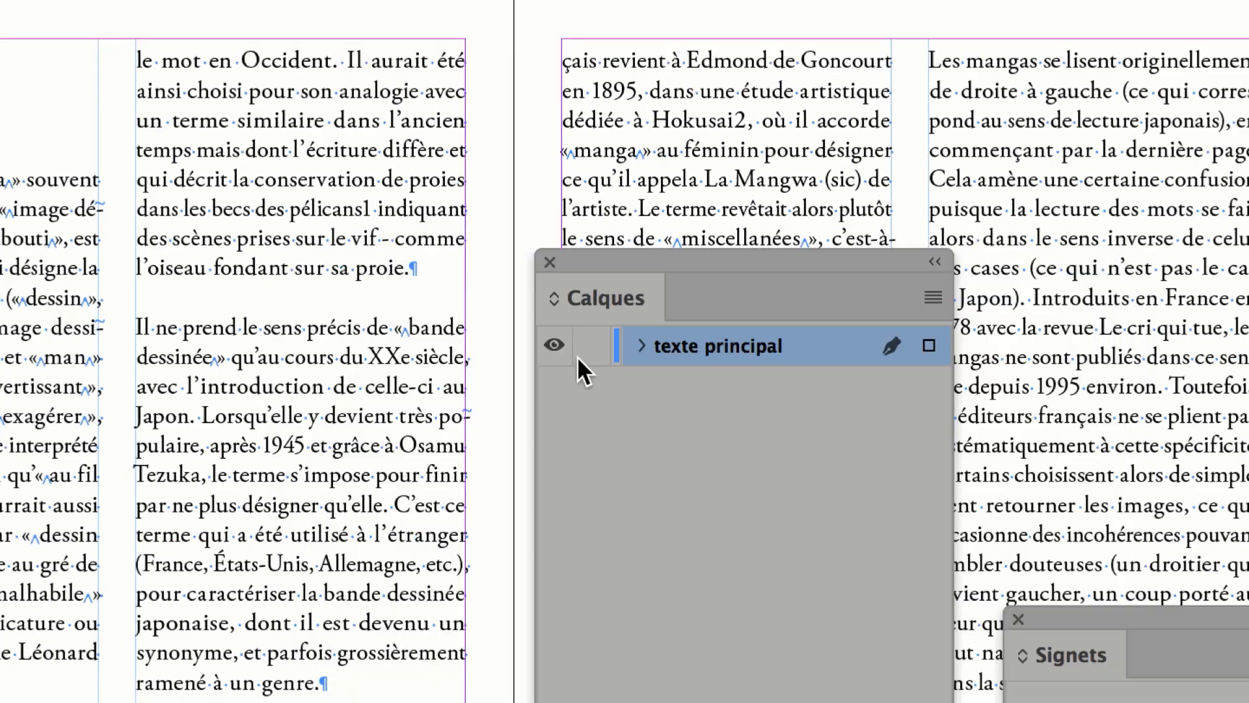
click(582, 356)
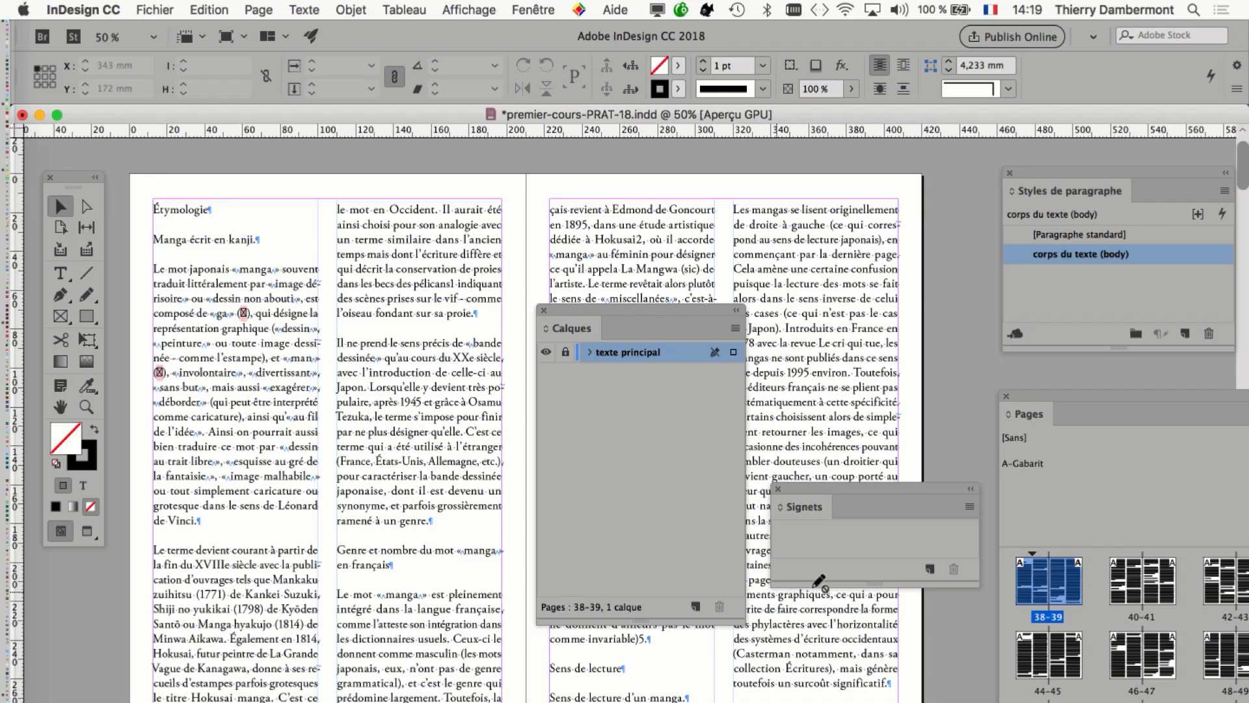
Create a new layer named "images flottantes" above texte principal and make it the active layer.
drag(742, 619, 729, 485)
drag(657, 309, 701, 172)
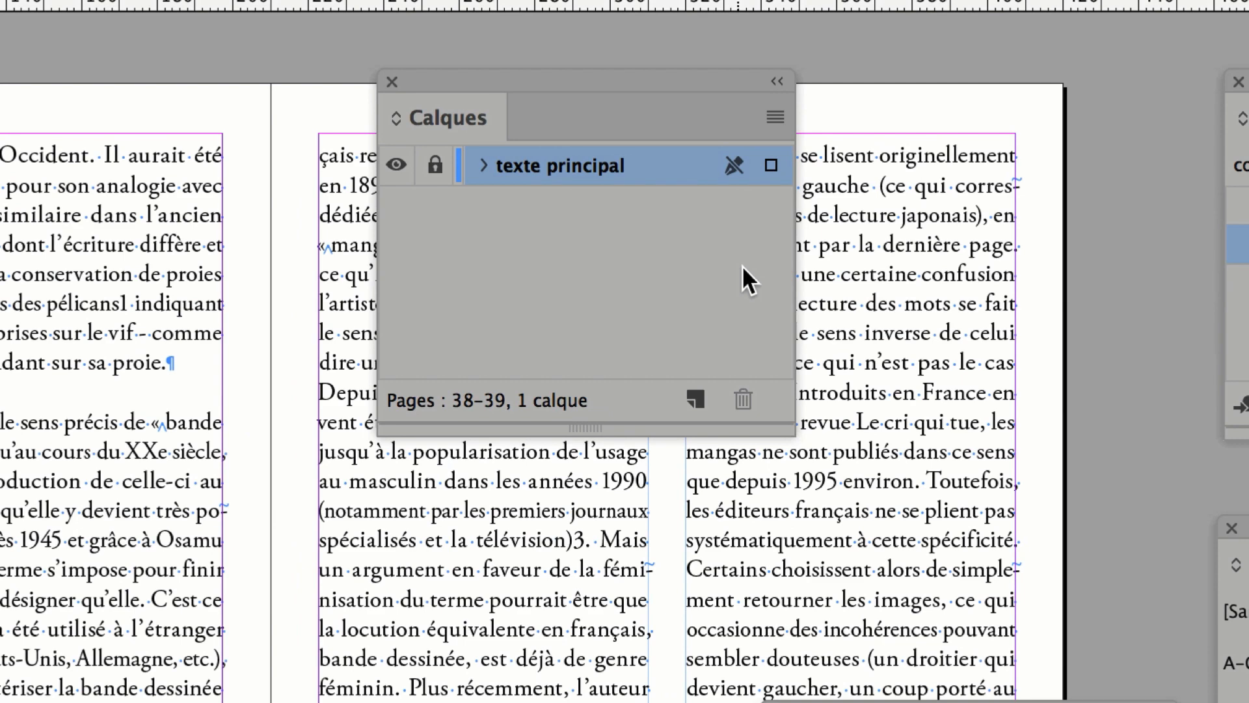
click(696, 399)
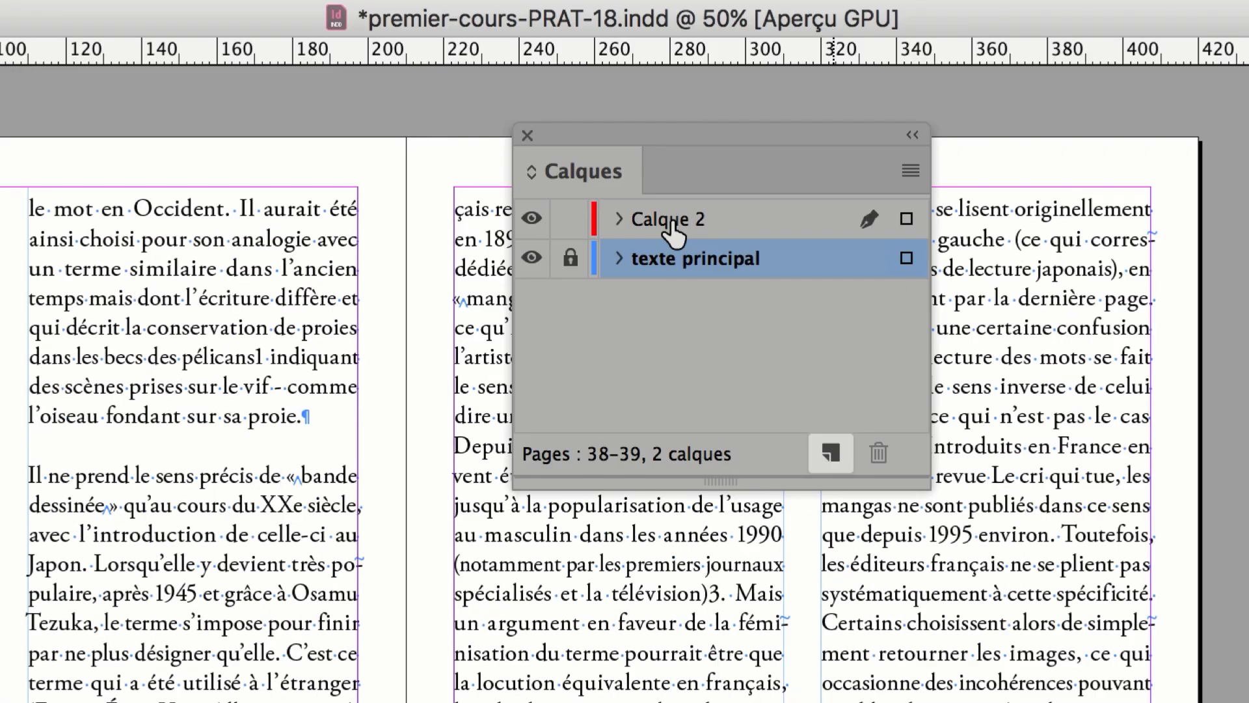
double_click(670, 220)
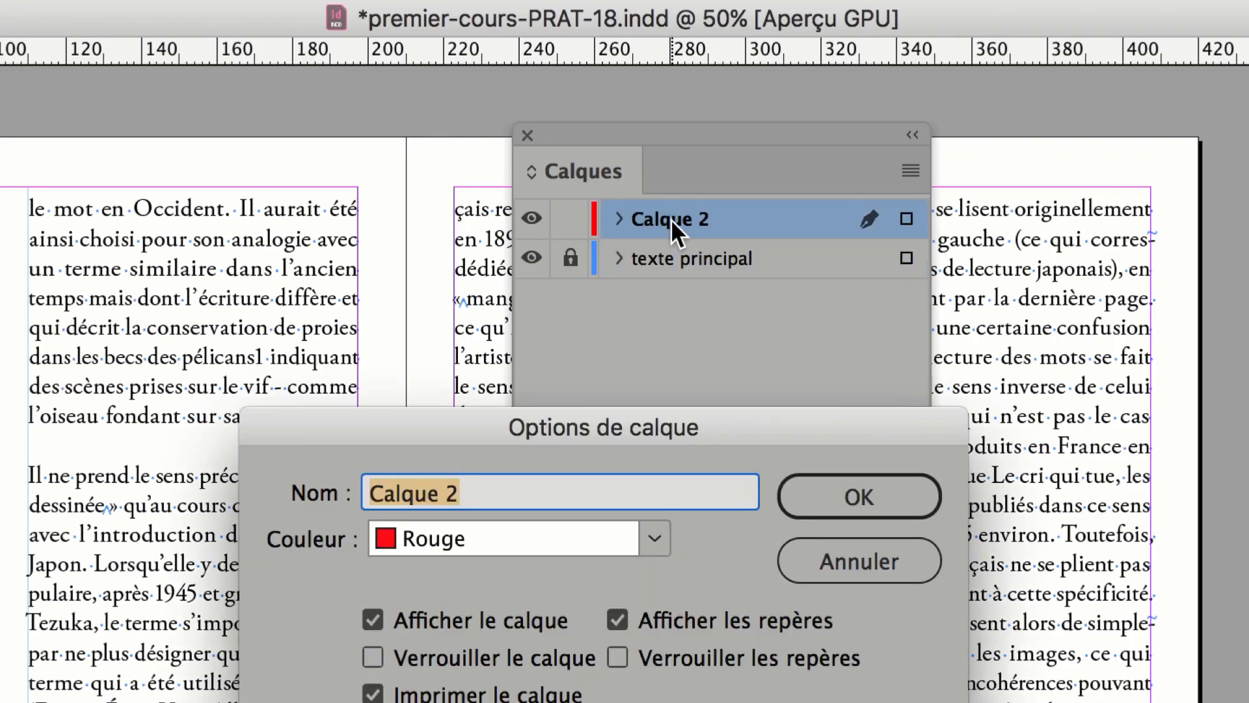
text(images flottantes)
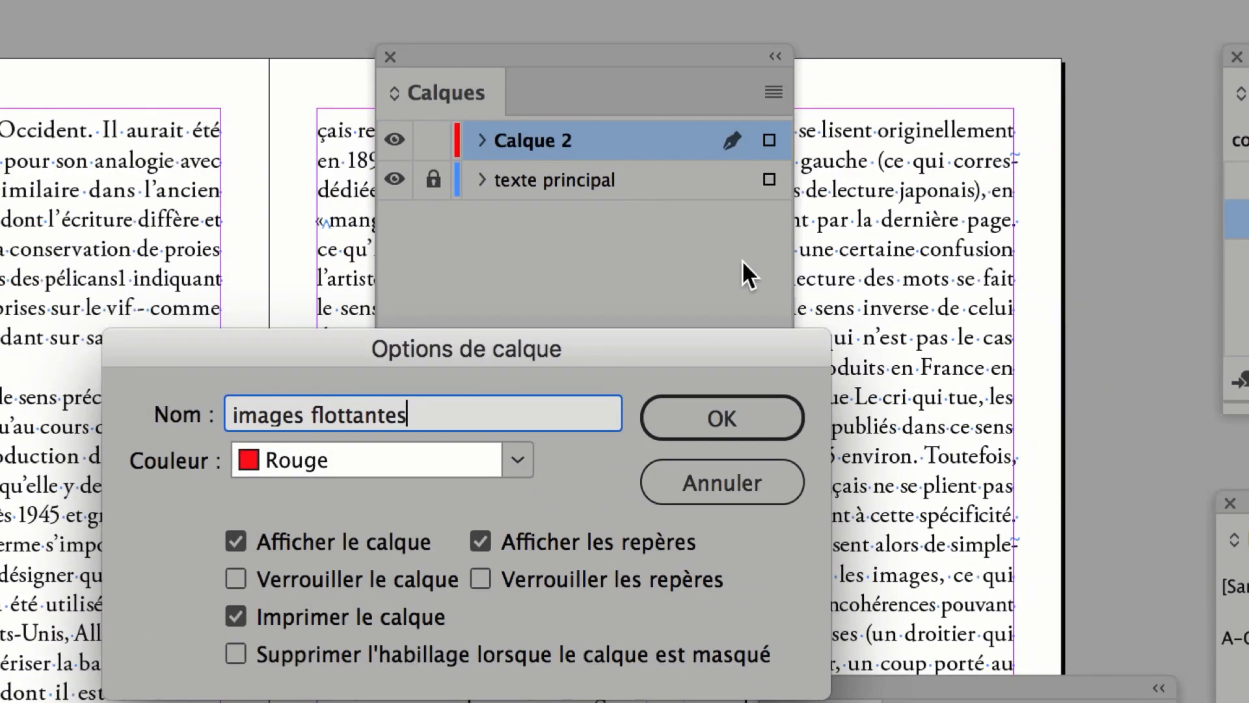
click(722, 418)
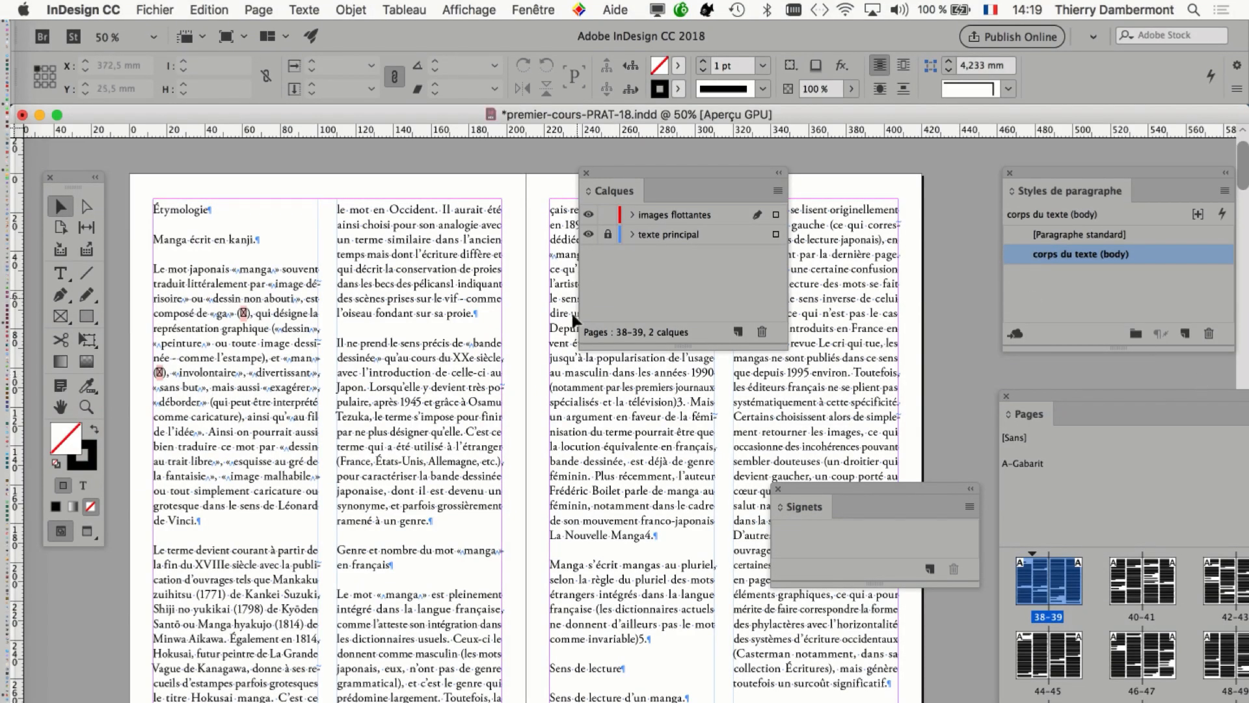
click(663, 220)
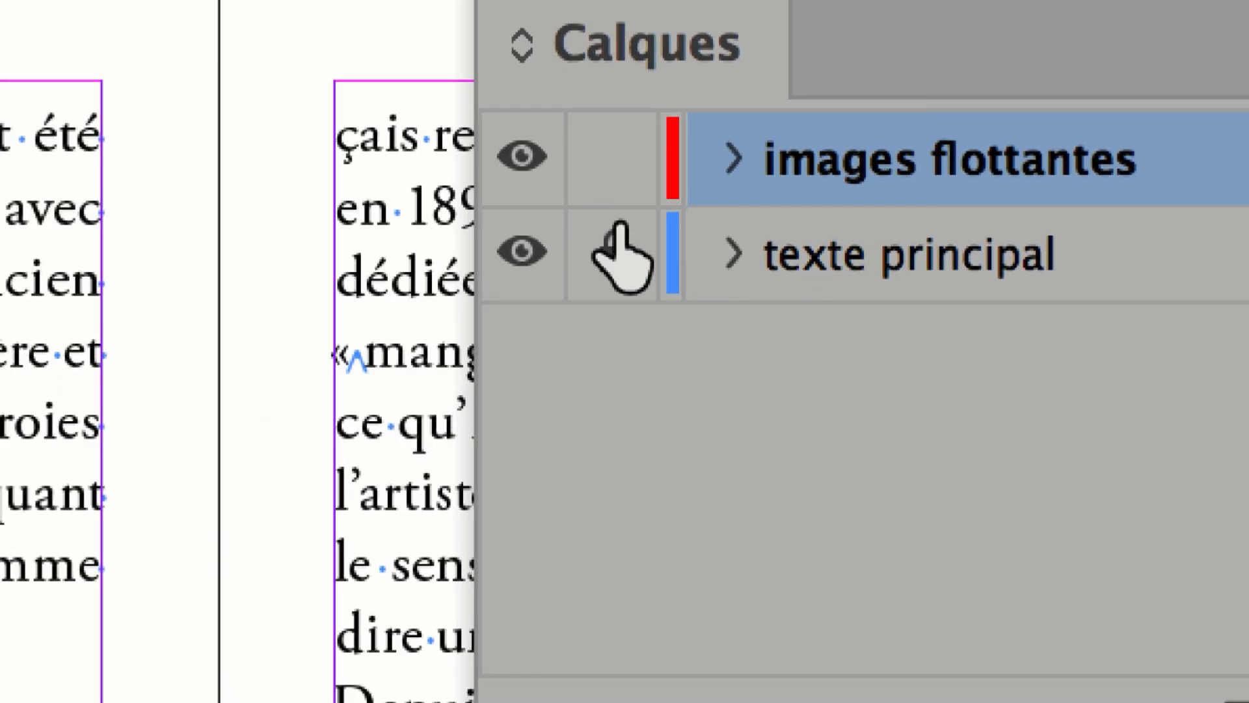
Switch the texte principal layer's lock and visibility off and back on.
click(619, 228)
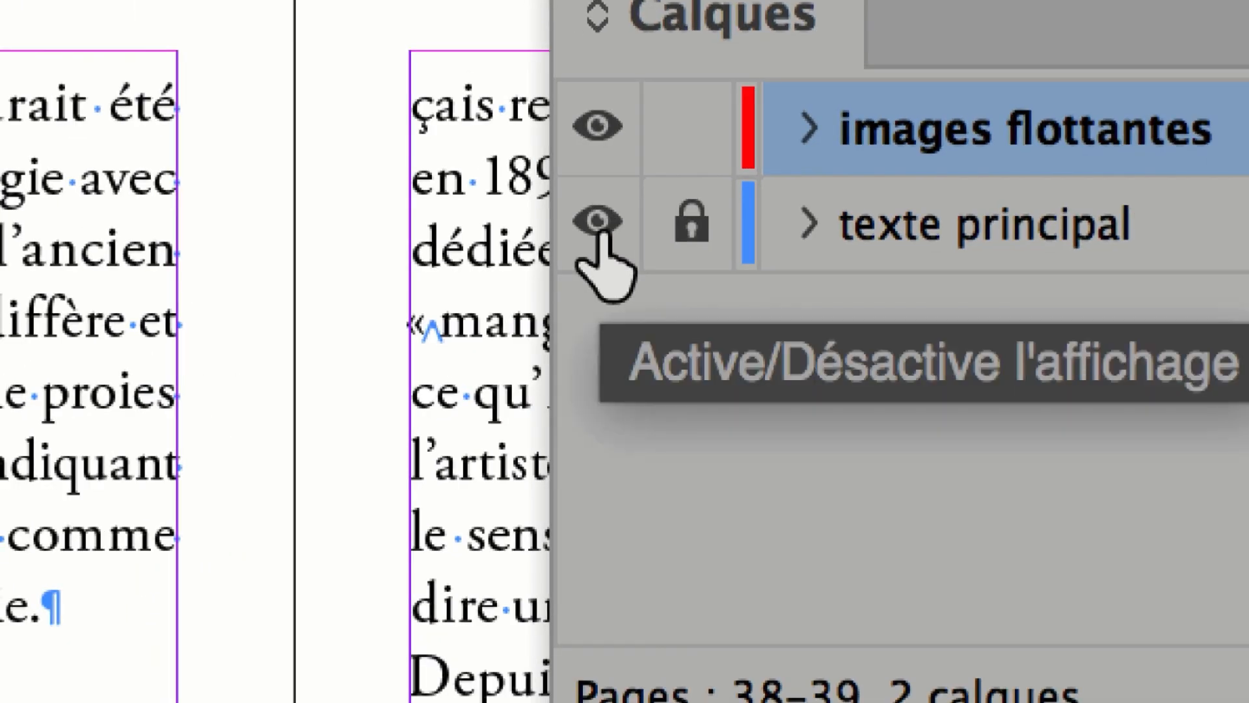
click(598, 223)
click(602, 232)
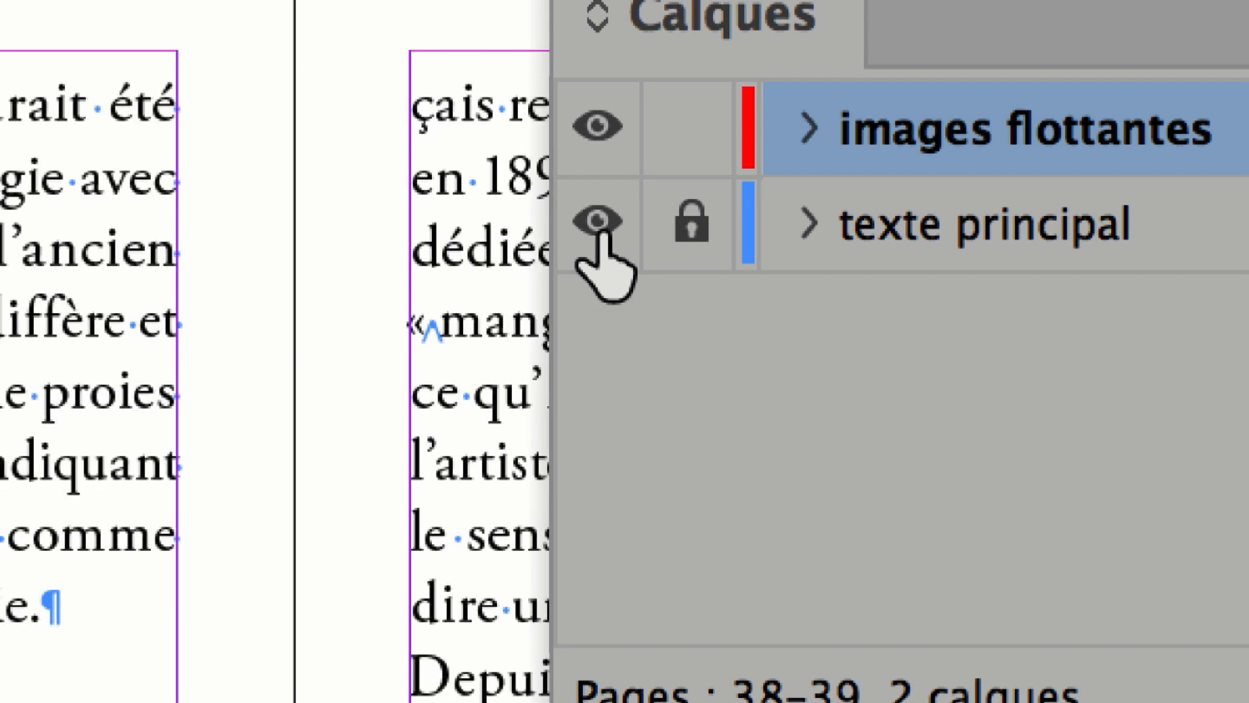
click(603, 232)
click(603, 233)
click(603, 232)
click(603, 232)
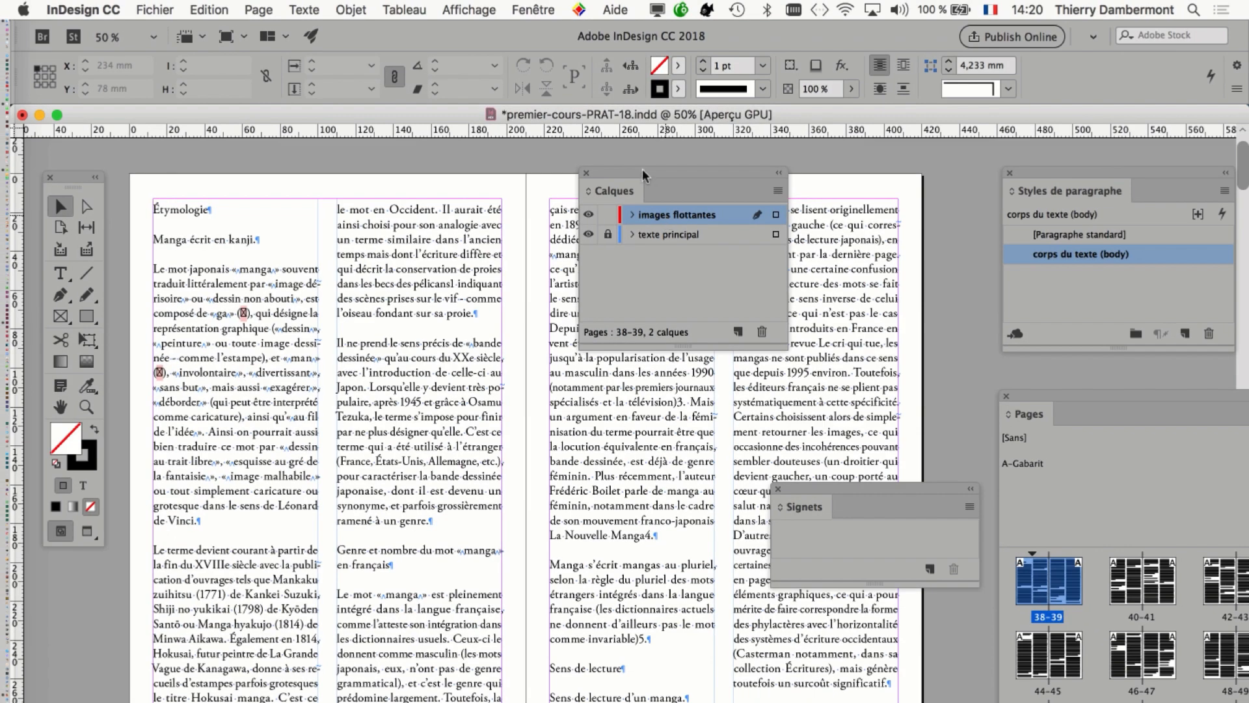
Draw an empty image frame about 87.3 × 99 mm across the first column, starting at the "Le mot japonais" paragraph, on the images flottantes layer.
drag(642, 169, 885, 156)
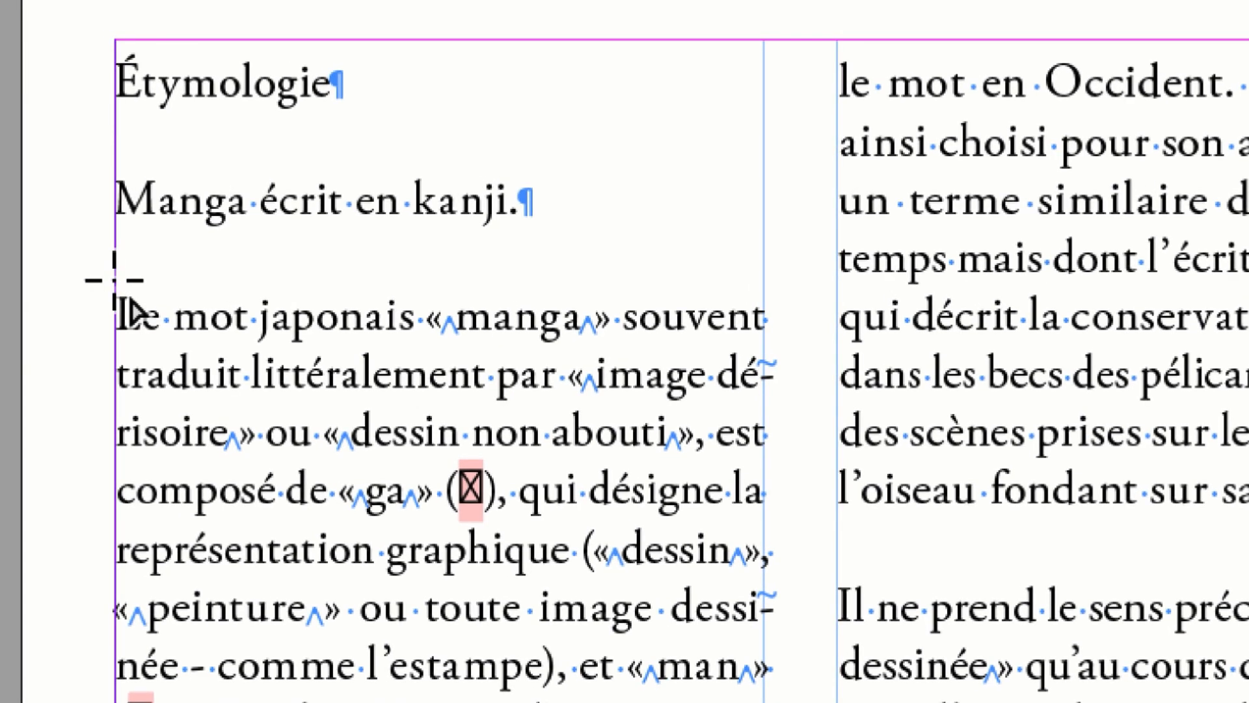
drag(114, 280, 256, 460)
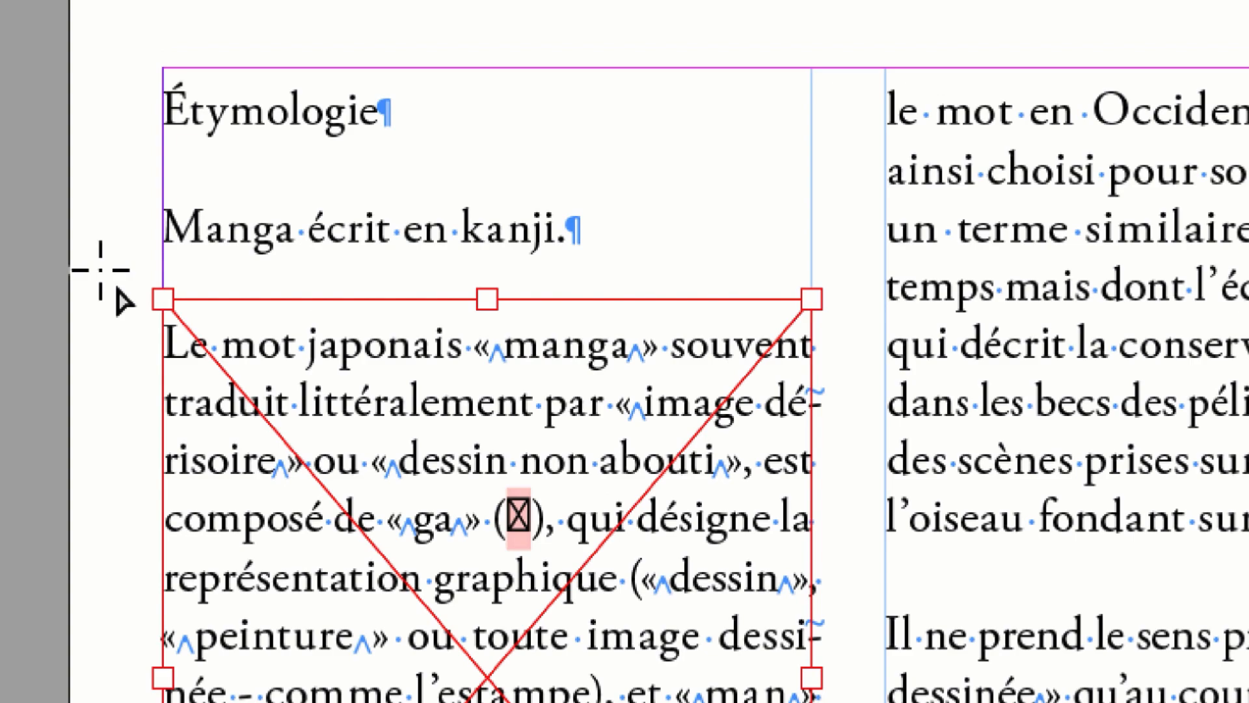
Try shrinking the image frame from its upper-left corner and undo the resize.
key(v)
drag(163, 300, 280, 339)
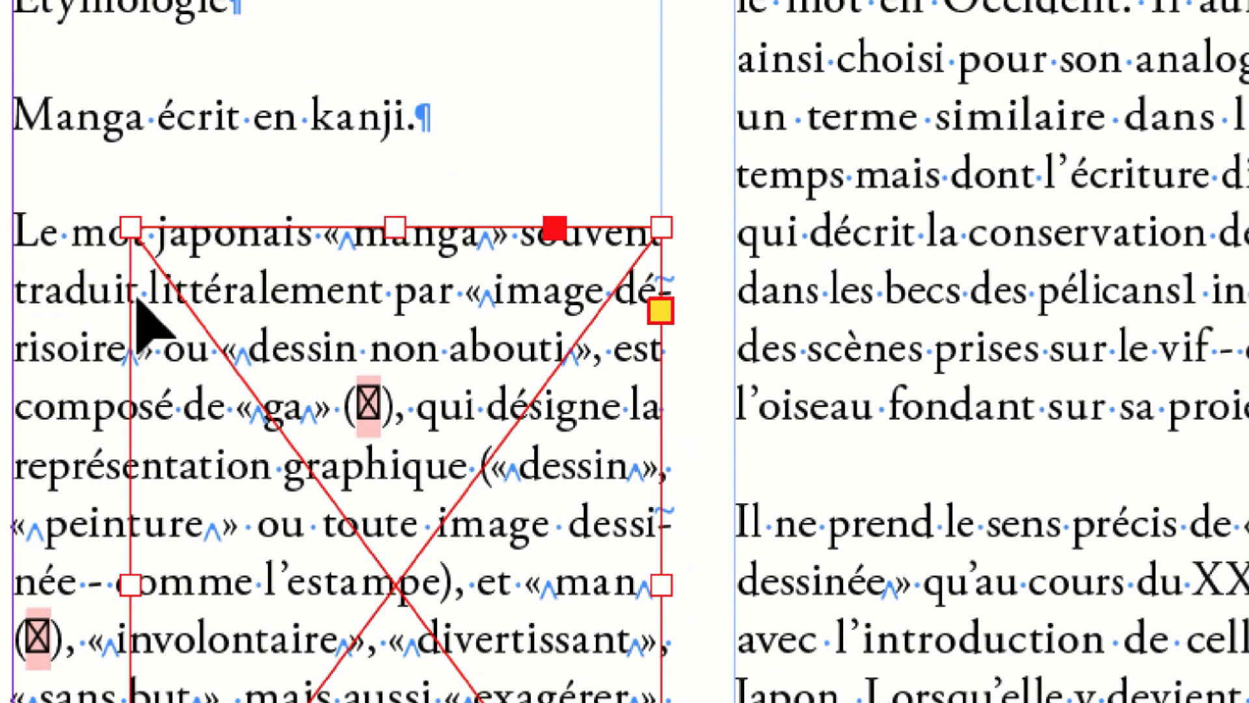
key(super+z)
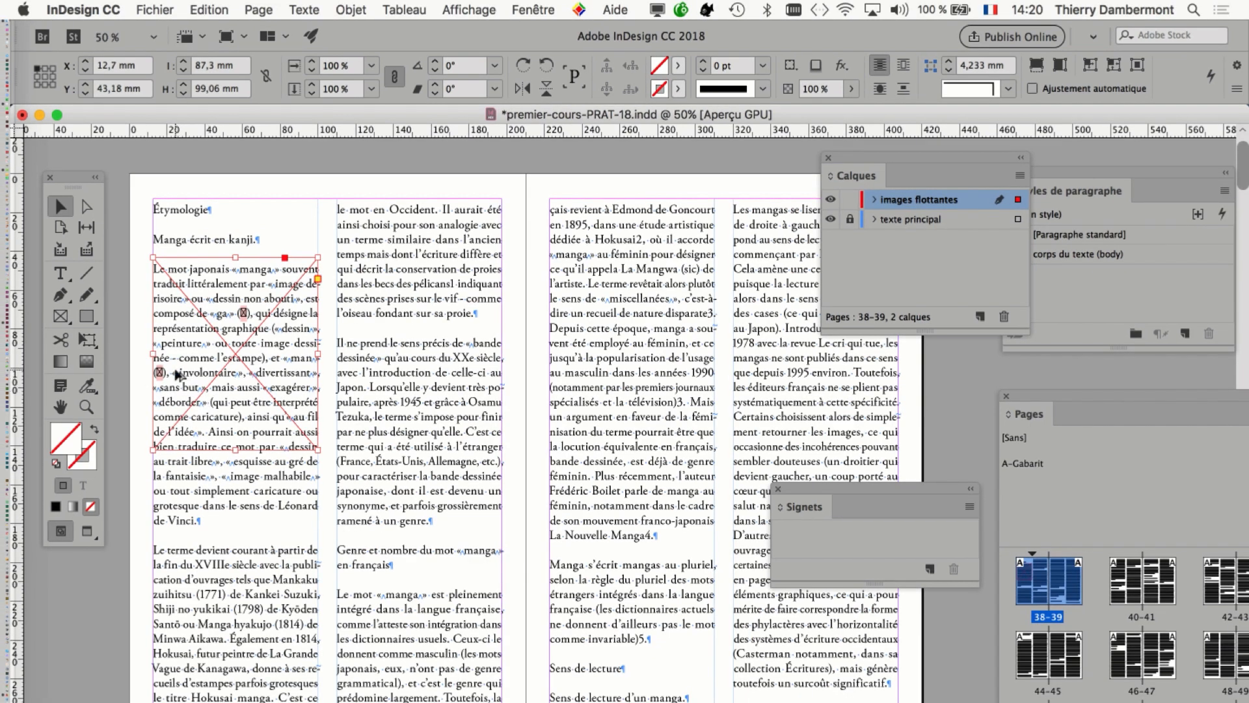
Move the image frame into the second column, to about X 110 mm and Y 66 mm.
key(super+equal)
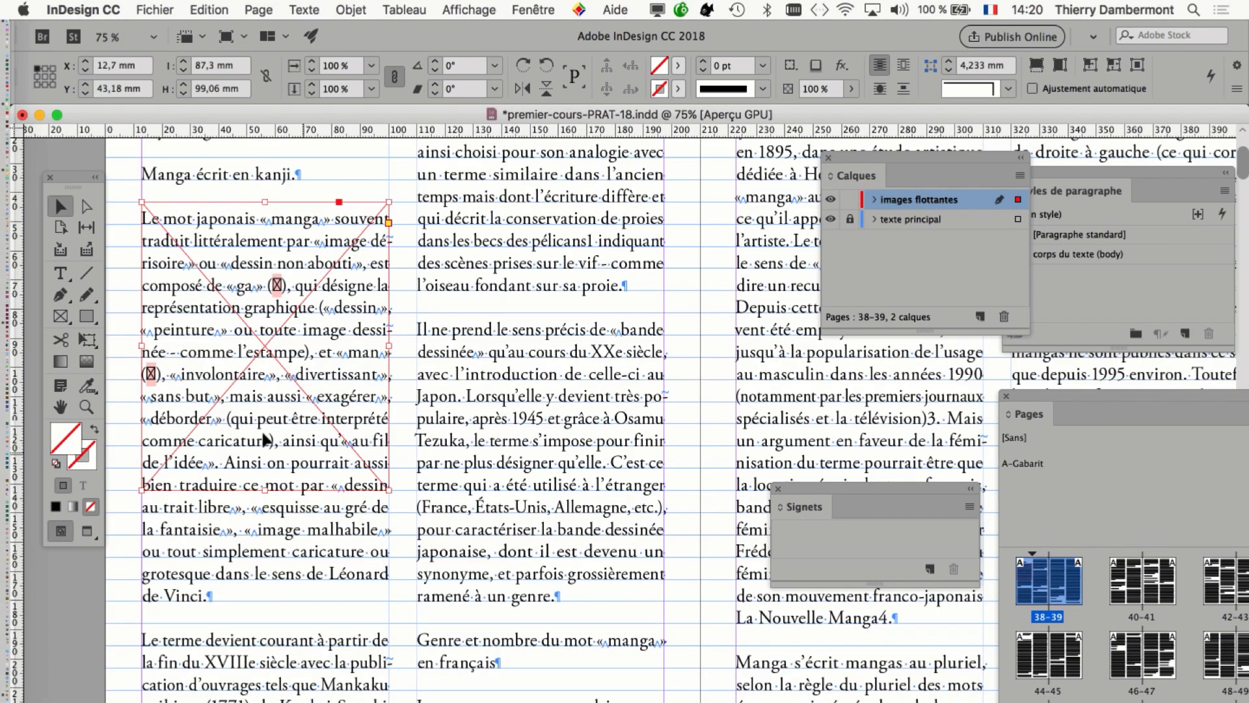
key(super+minus)
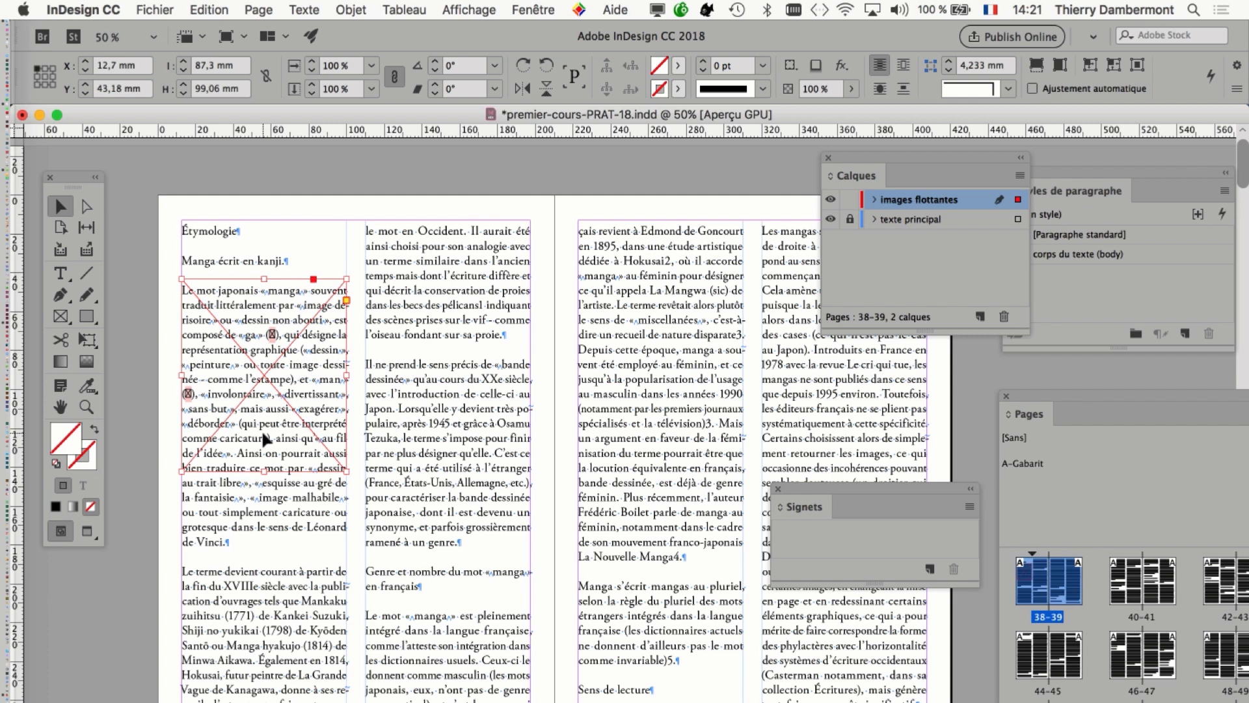
scroll(208, 318, up, 1)
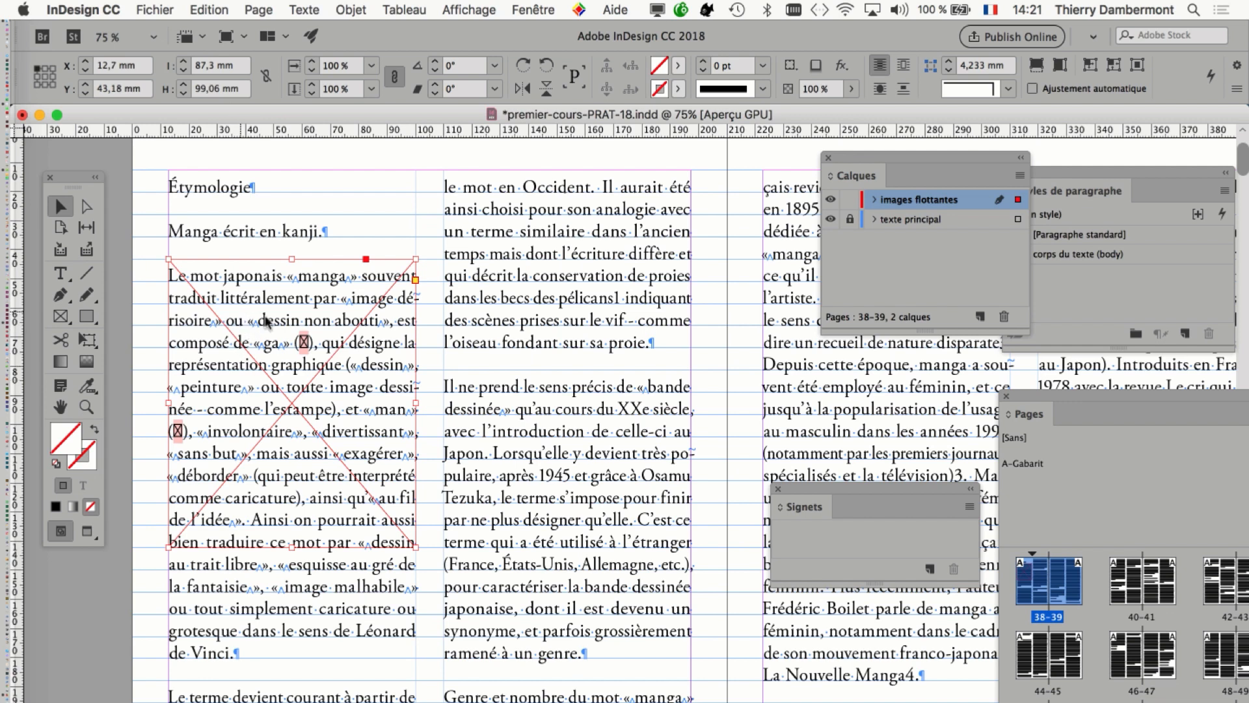
drag(266, 320, 511, 404)
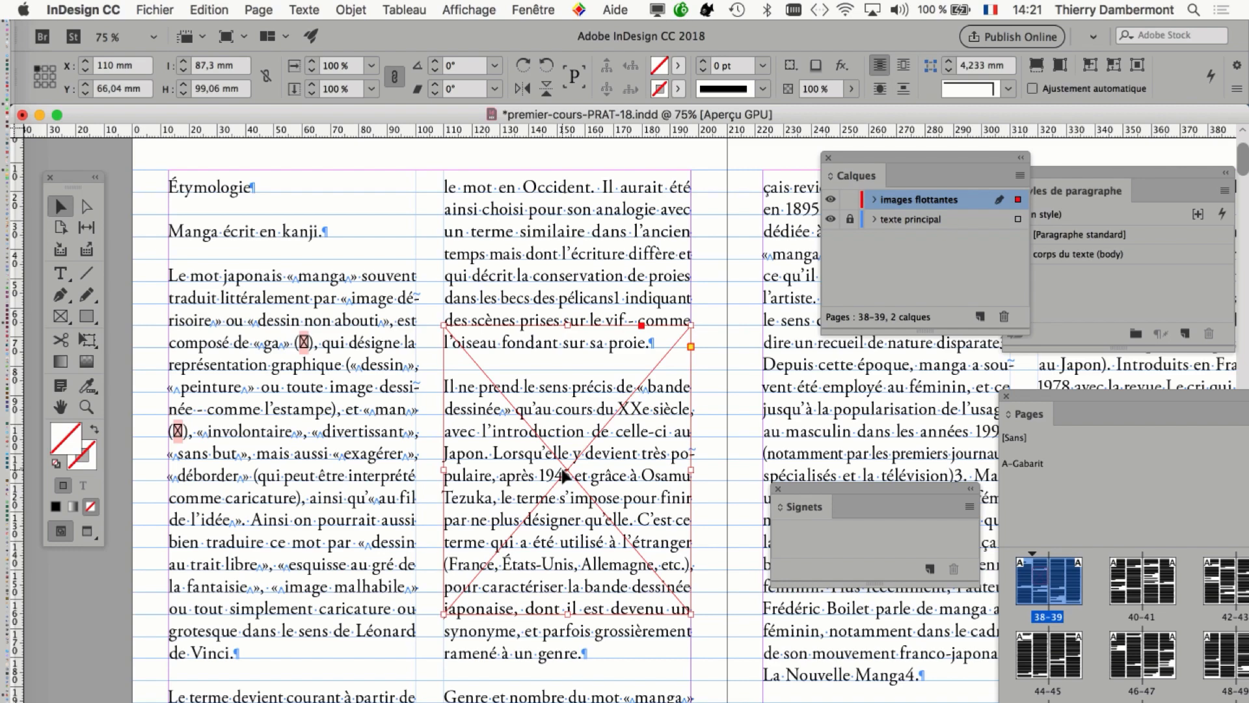
Apply a text wrap around the bounding box of the image frame in the second column.
scroll(289, 387, right, 5)
scroll(289, 388, down, 2)
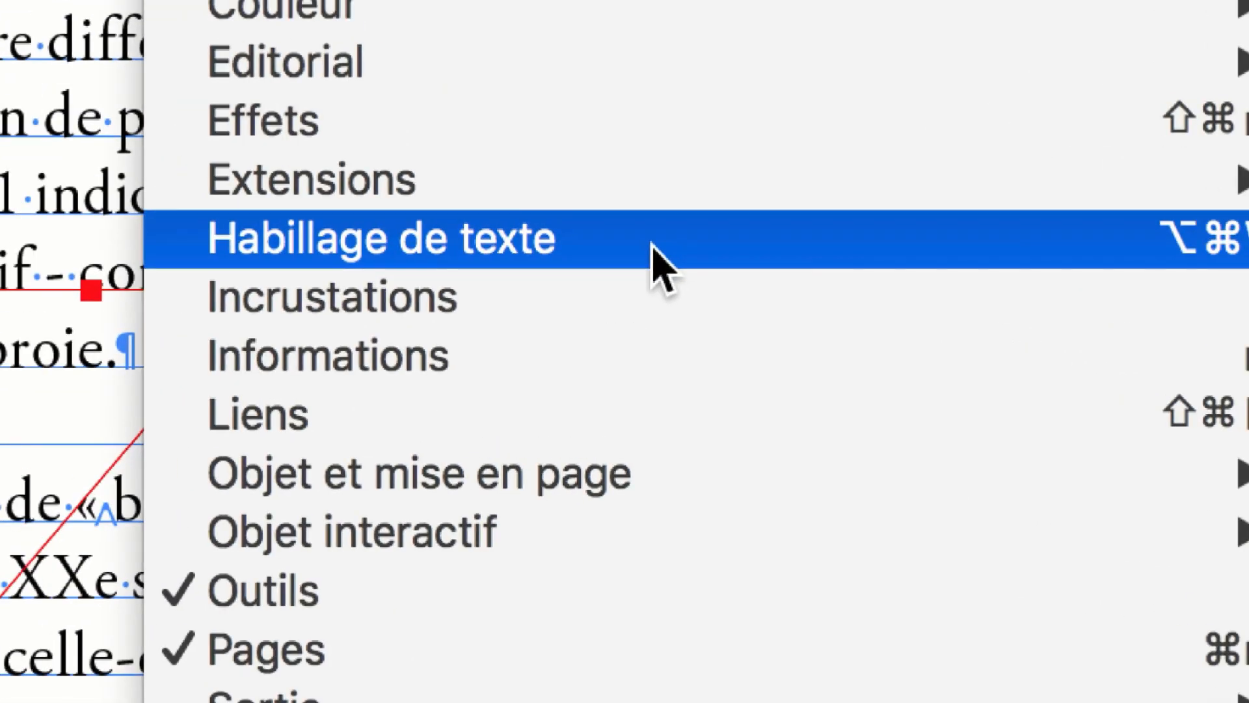
click(653, 247)
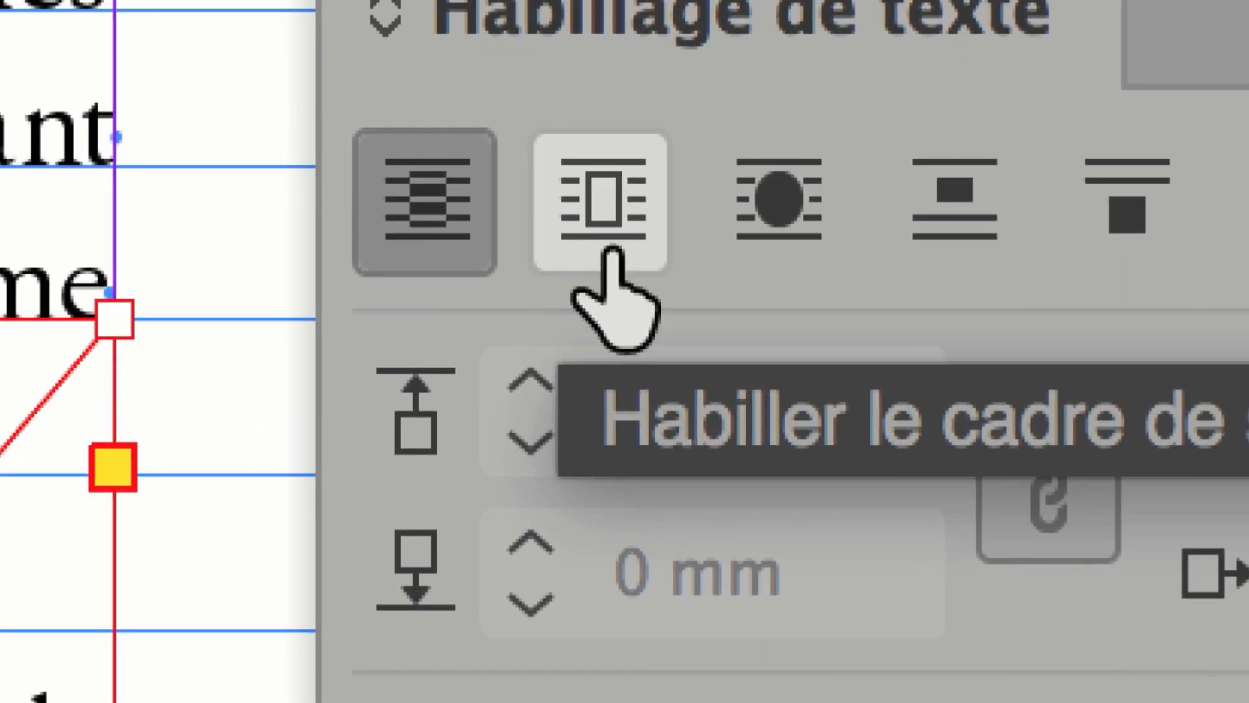
click(613, 252)
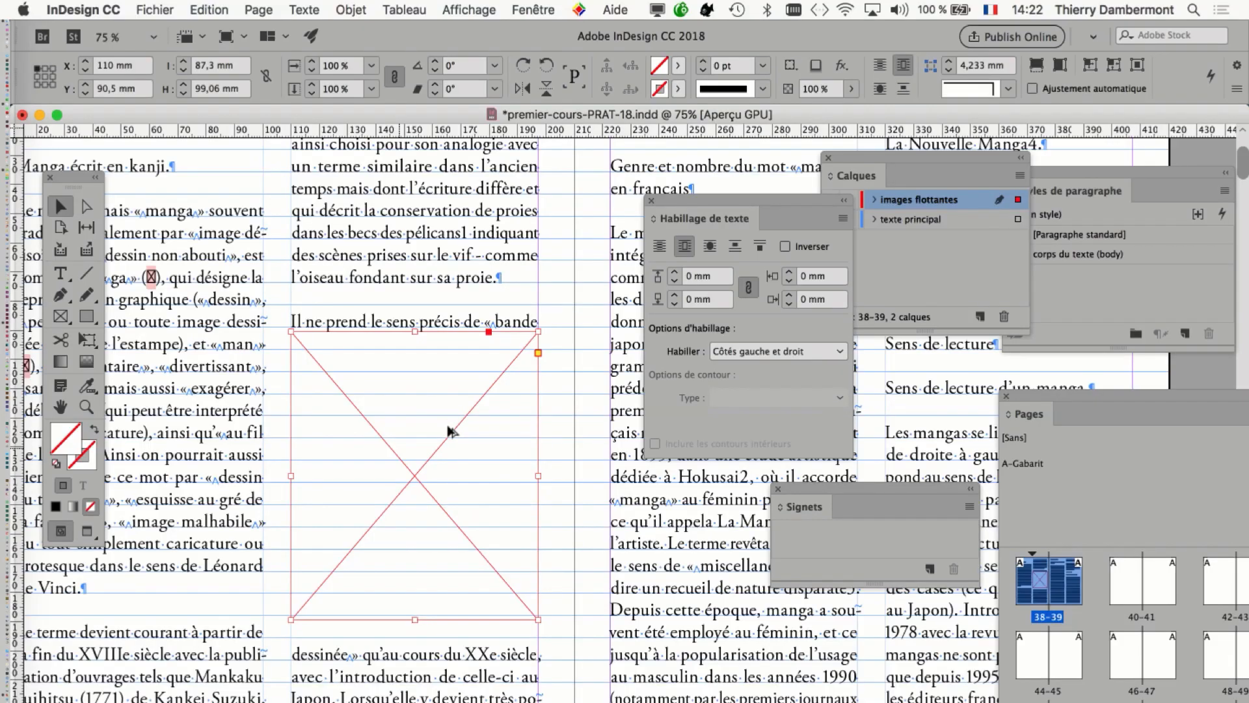
Shift the wrapped image frame down the second column, to just below the line ending in "XXe siècle".
scroll(447, 427, down, 1)
scroll(362, 473, up, 1)
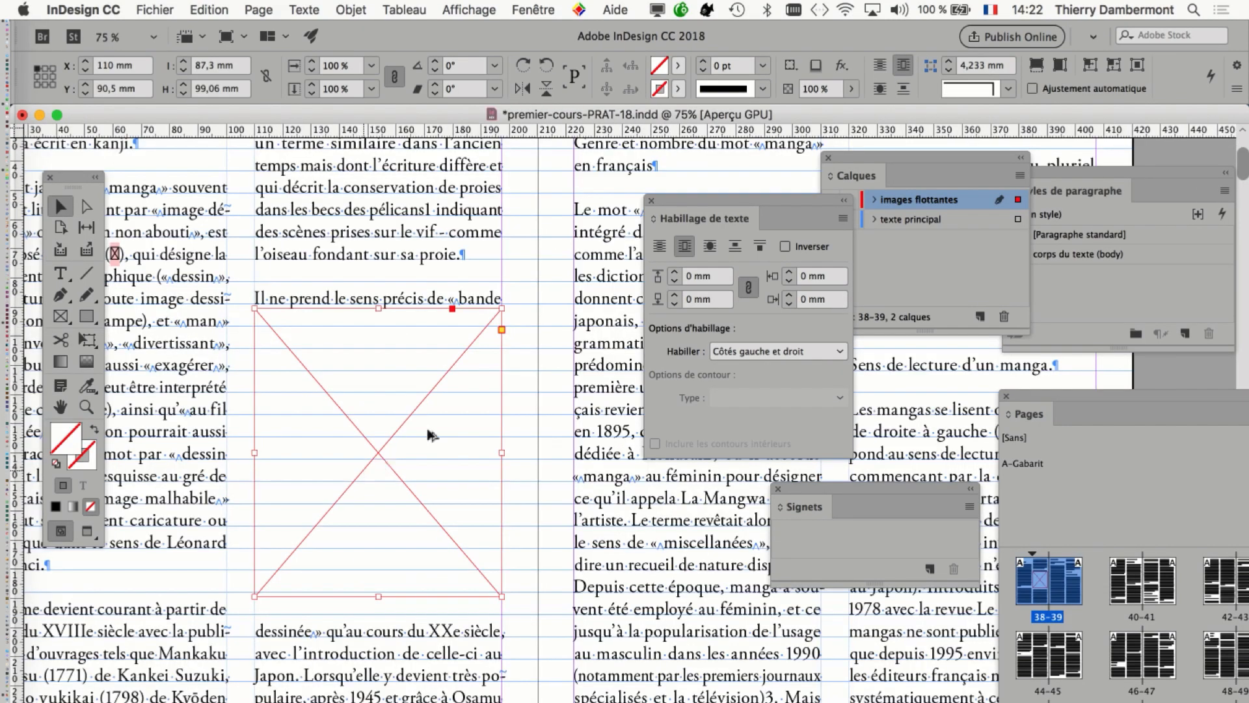
scroll(343, 354, up, 1)
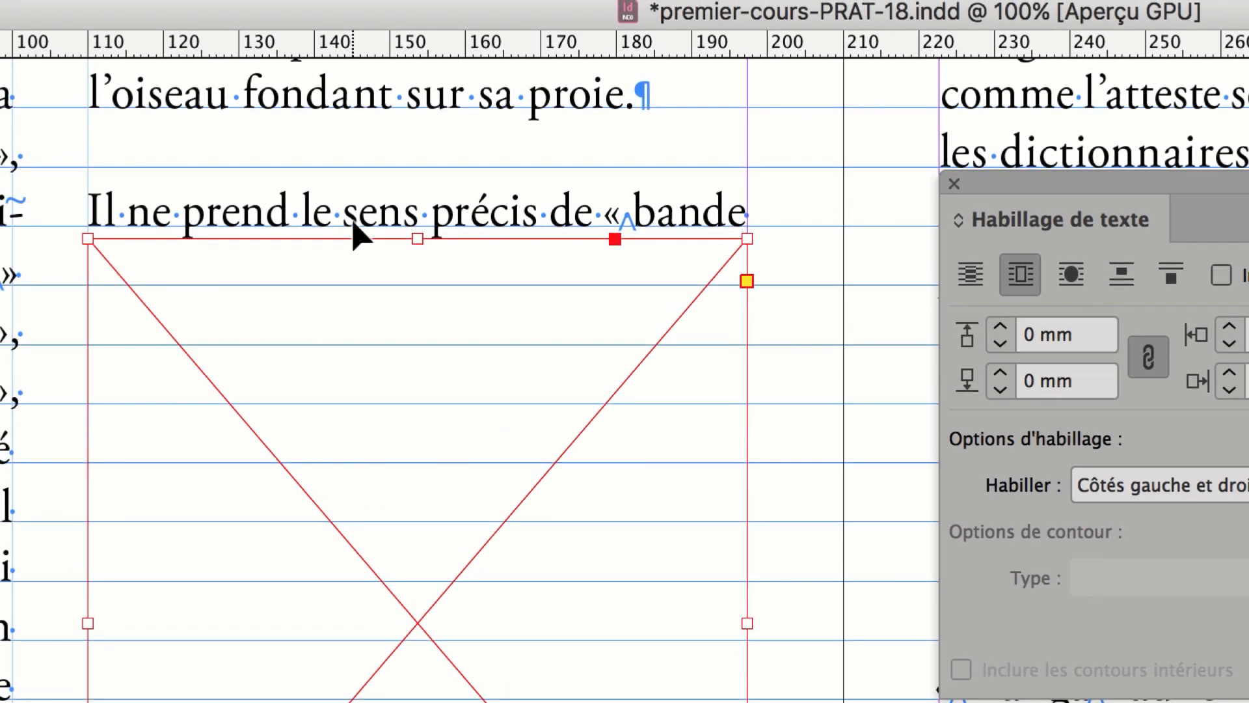
drag(292, 683, 335, 430)
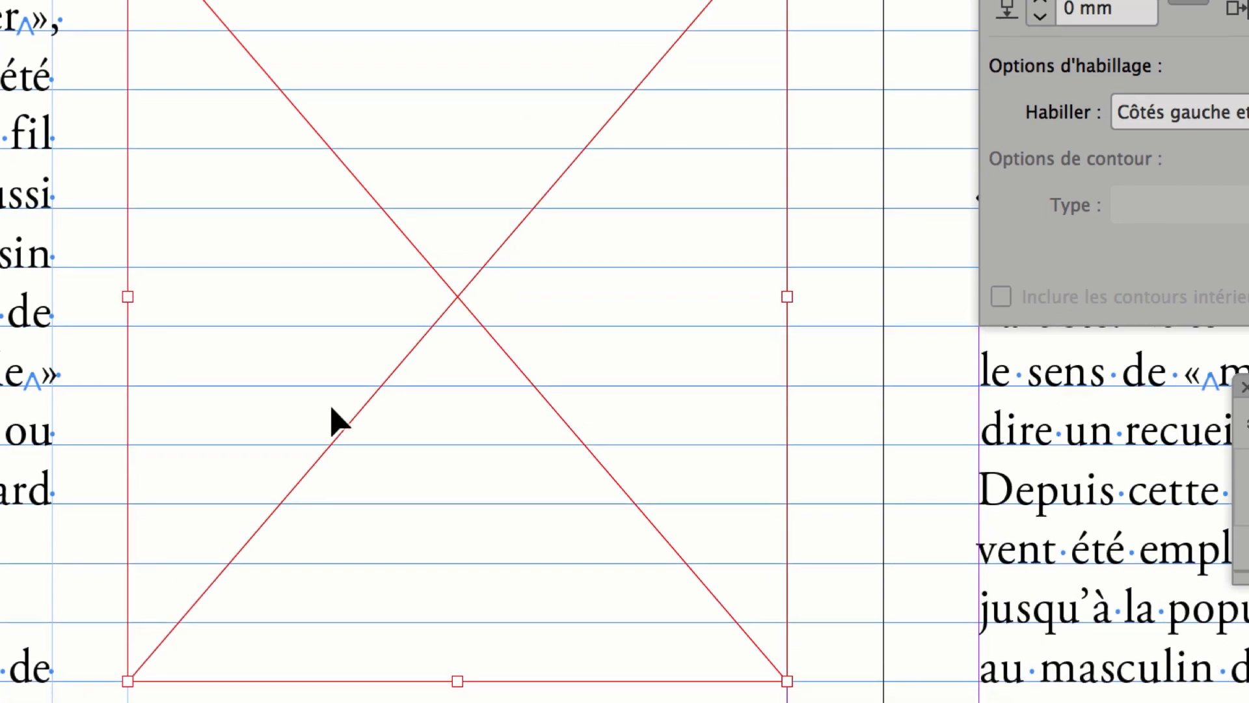
key(shift+Down)
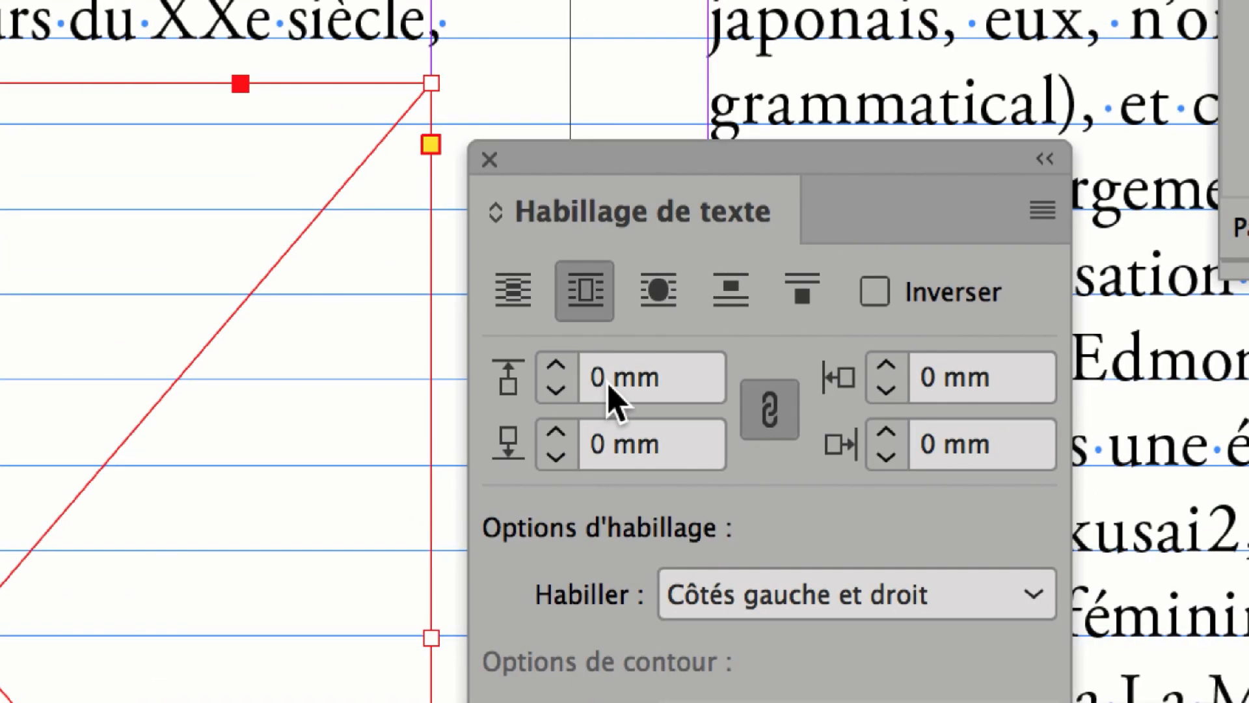
Set the image frame's text wrap offsets to 3 mm on all four sides.
double_click(600, 377)
text(3)
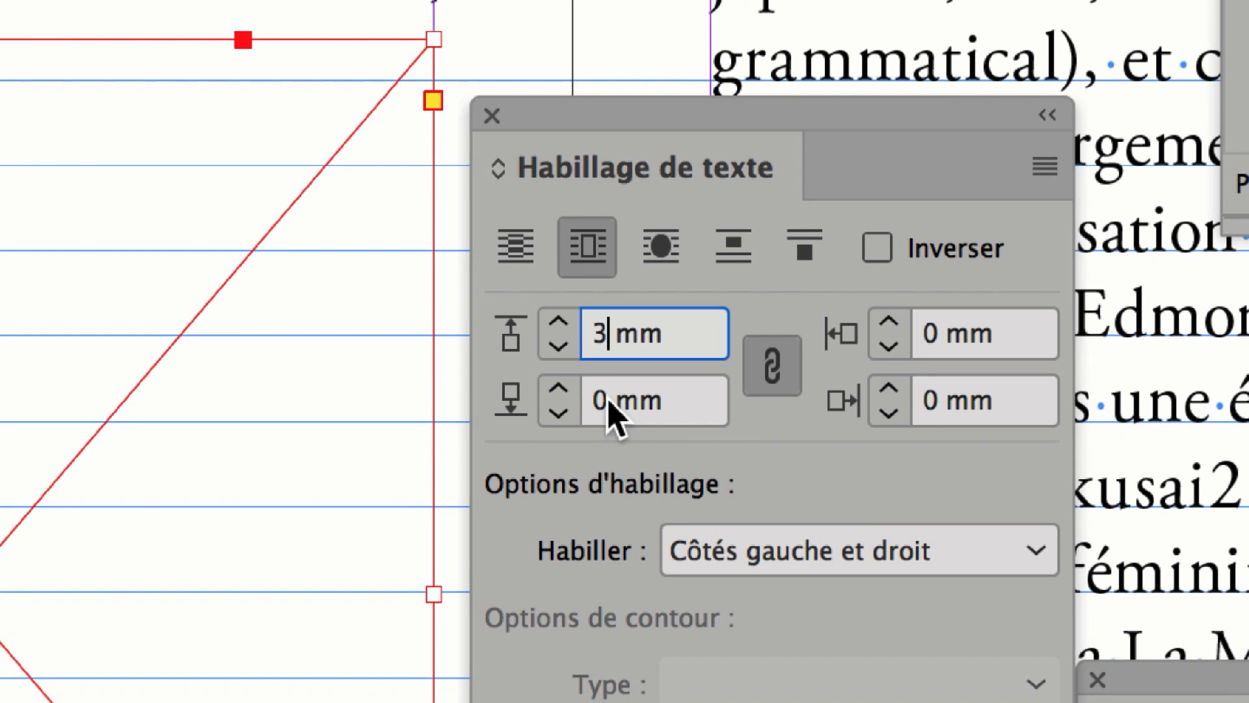
key(Tab)
text(3)
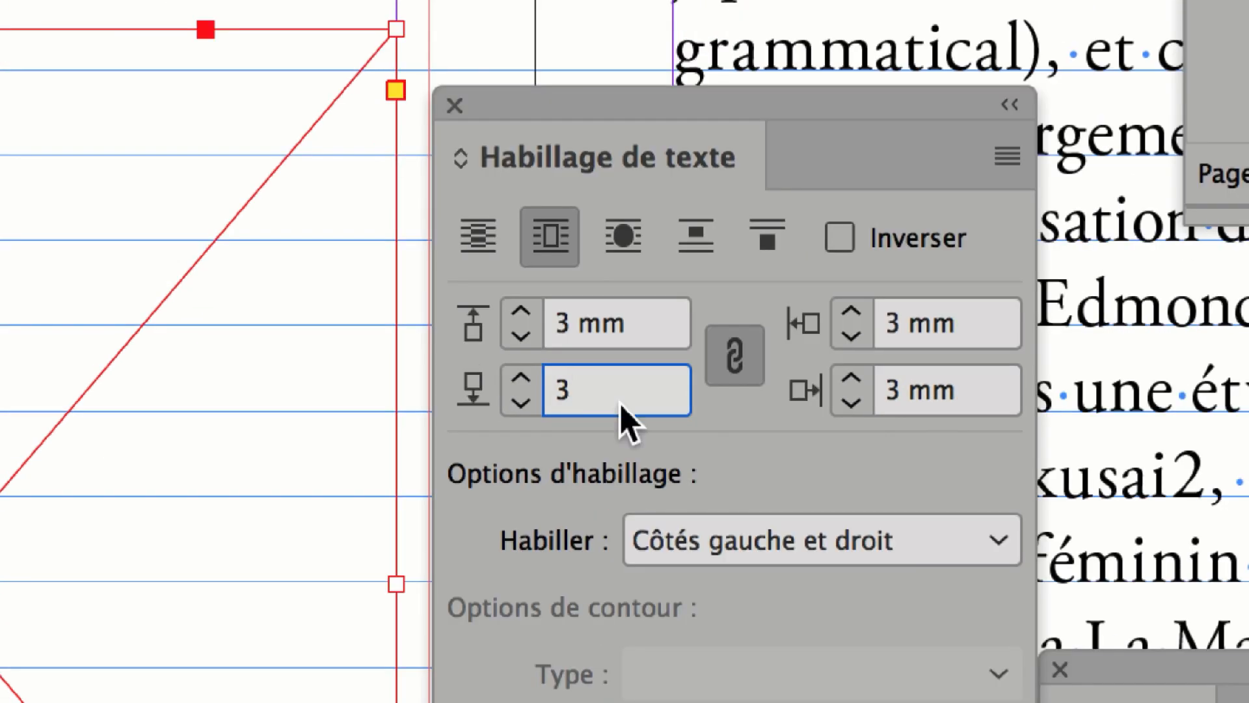
key(Tab)
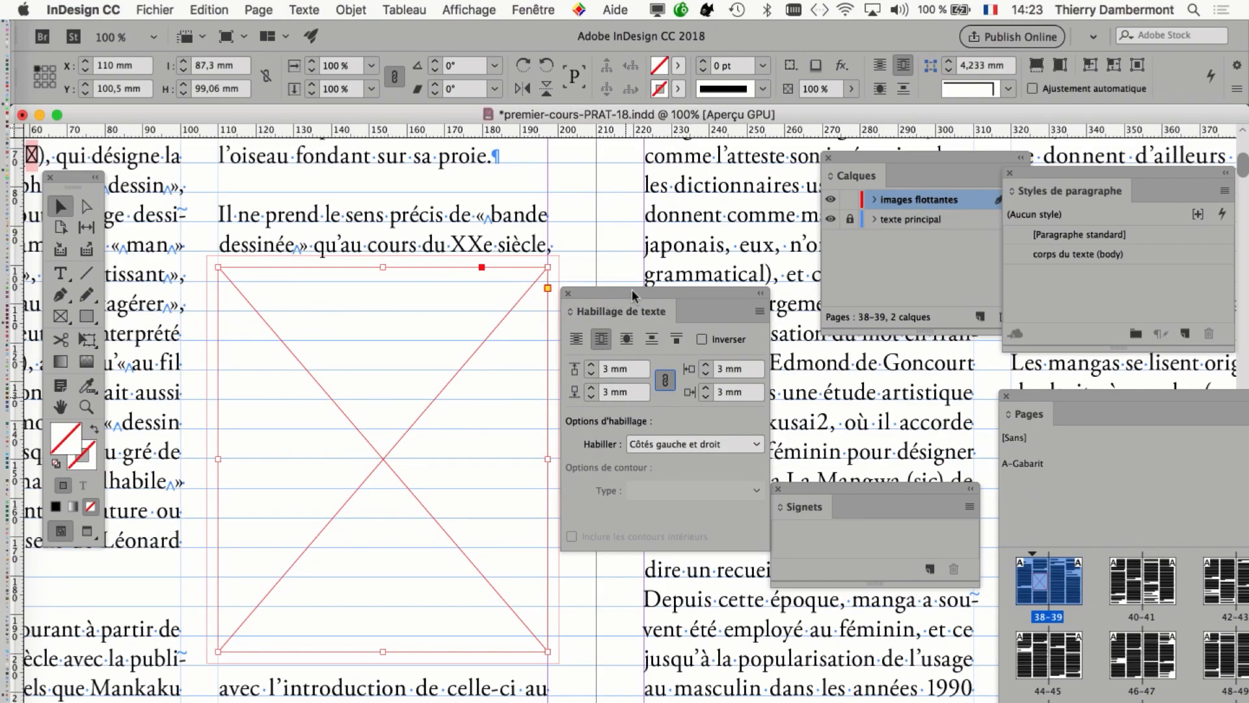
drag(670, 288, 736, 276)
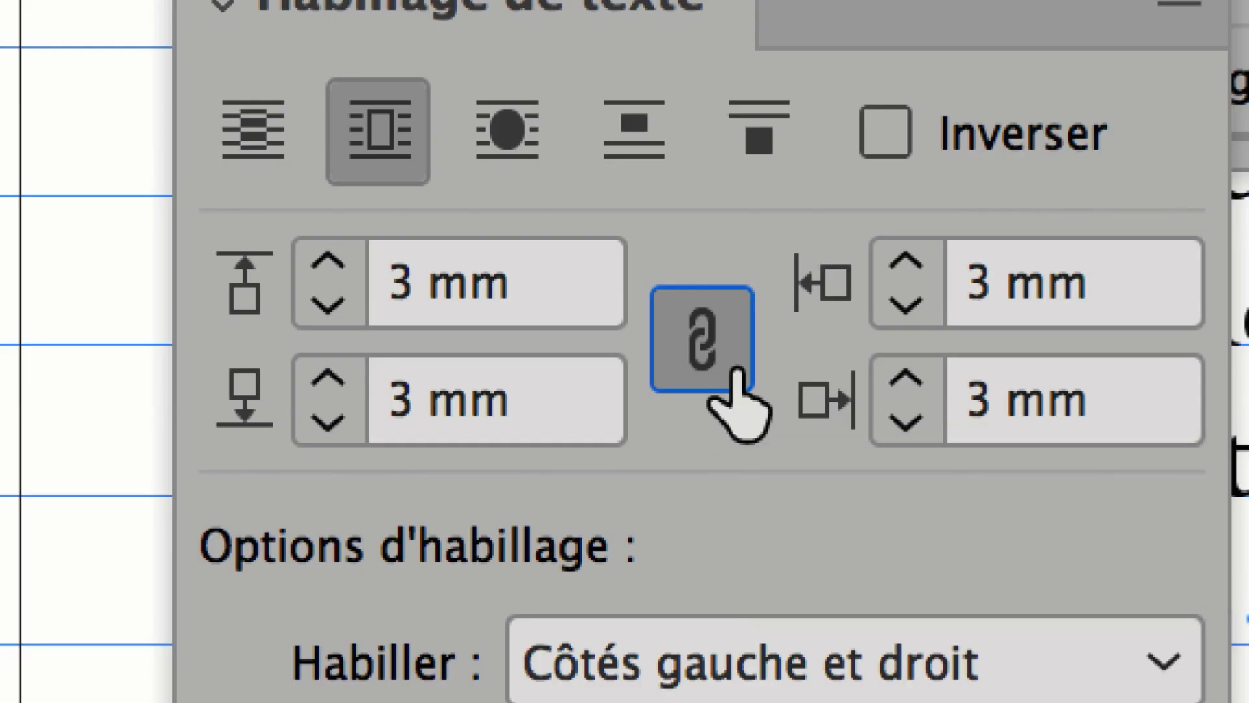
Unlink the wrap offsets and set the left and right offsets to 0 mm.
click(737, 372)
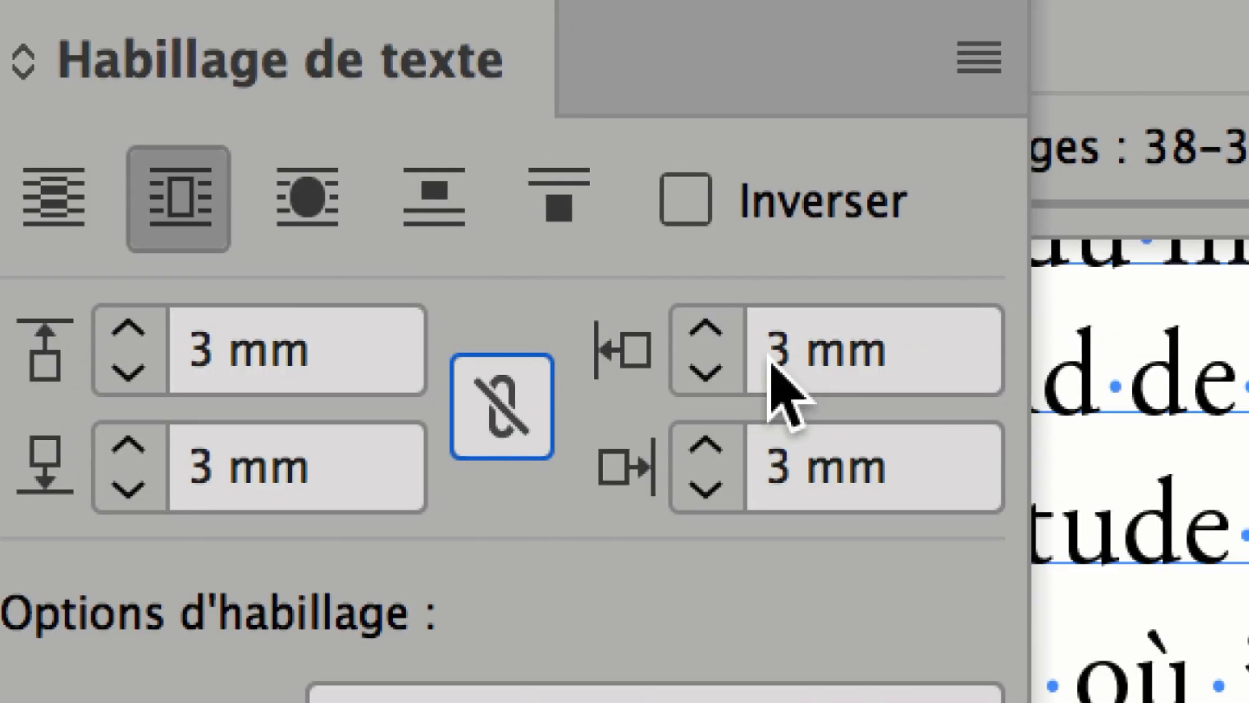
click(950, 300)
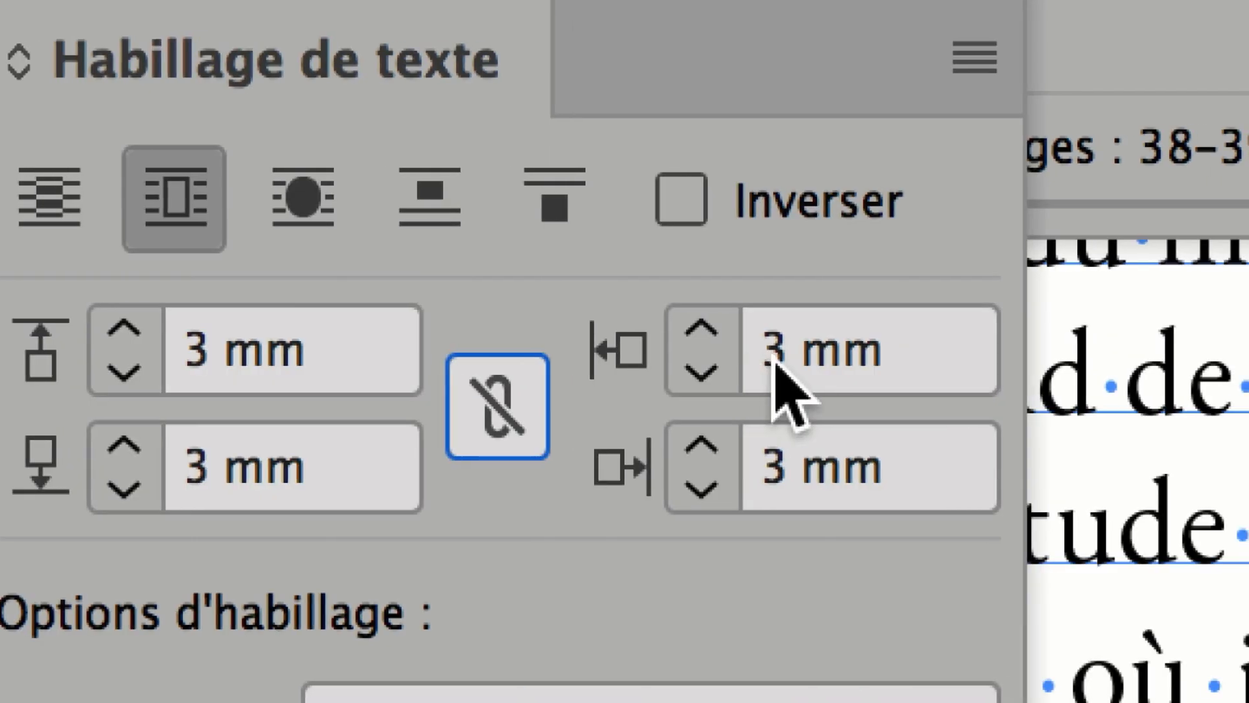
text(0)
key(Tab)
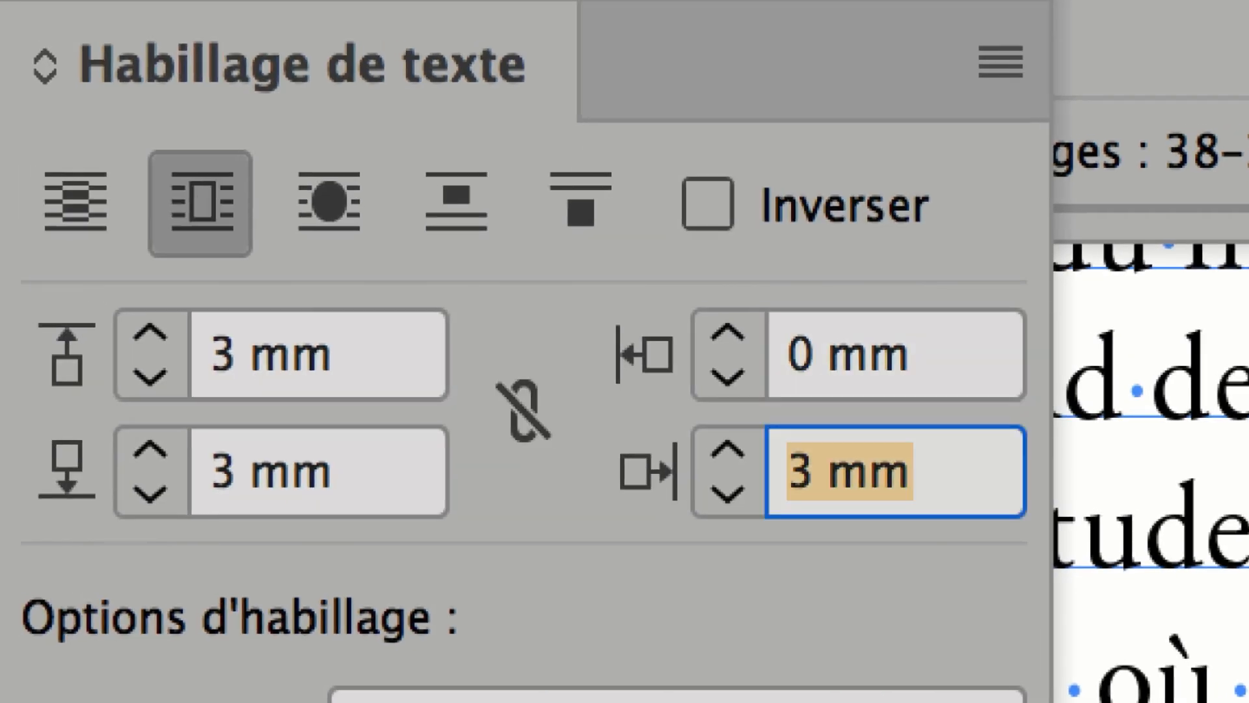
text(0)
key(Tab)
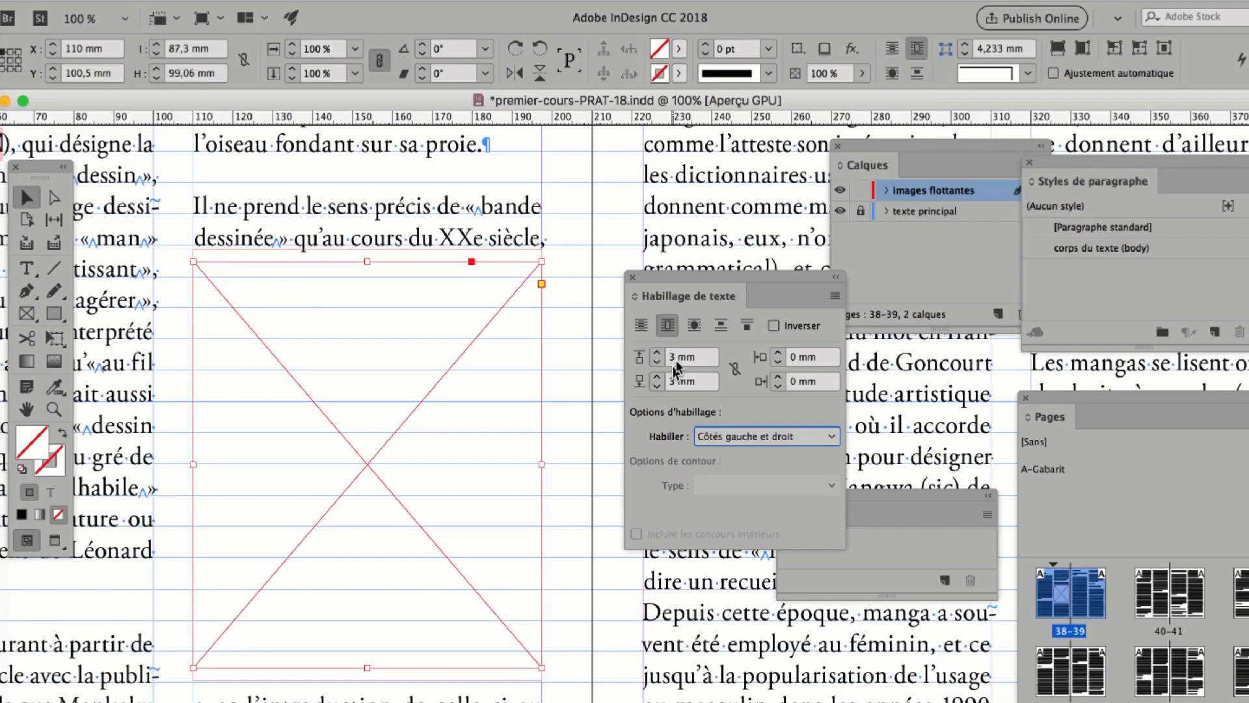
Set the image frame's top and bottom text wrap offsets to 6 mm.
double_click(674, 359)
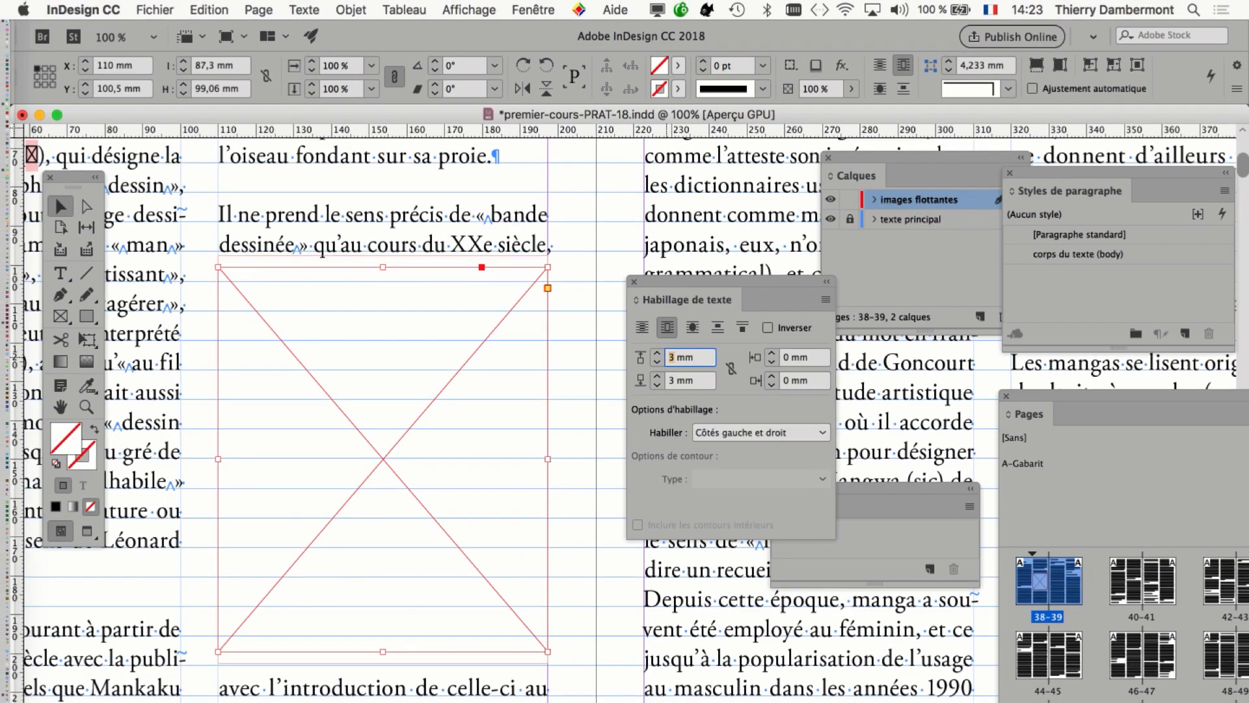
text(6)
key(Tab)
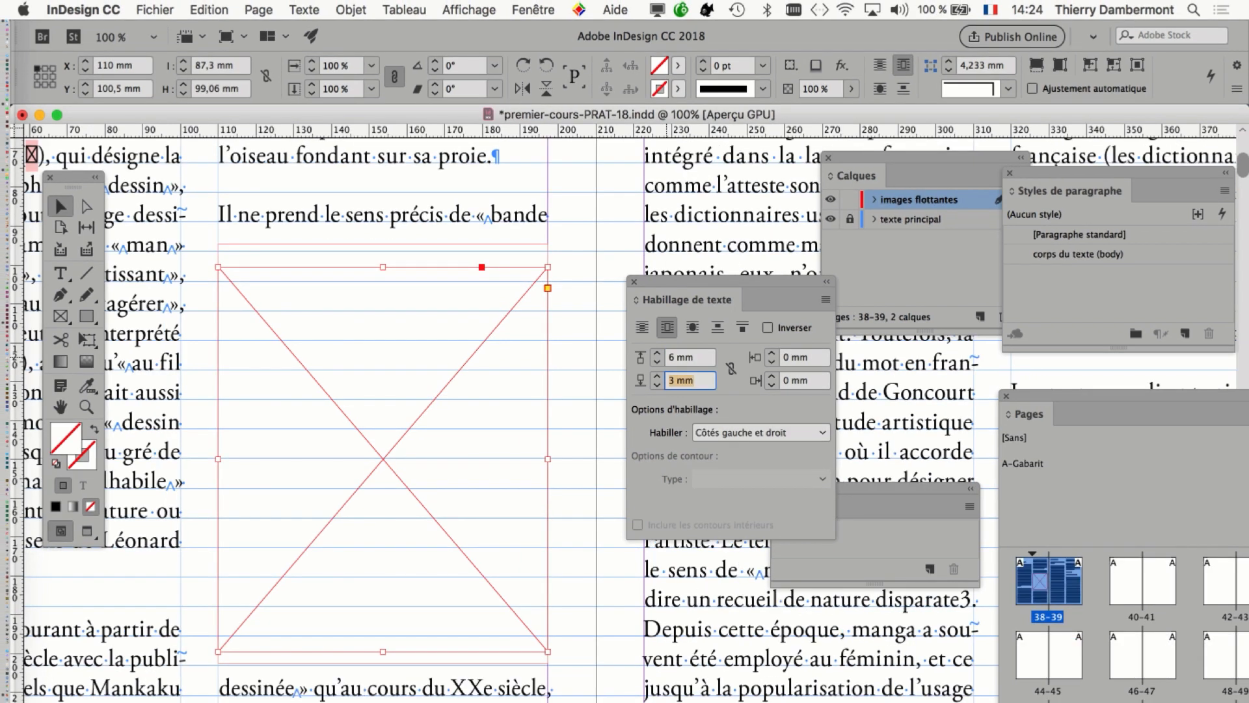
text(6)
key(Tab)
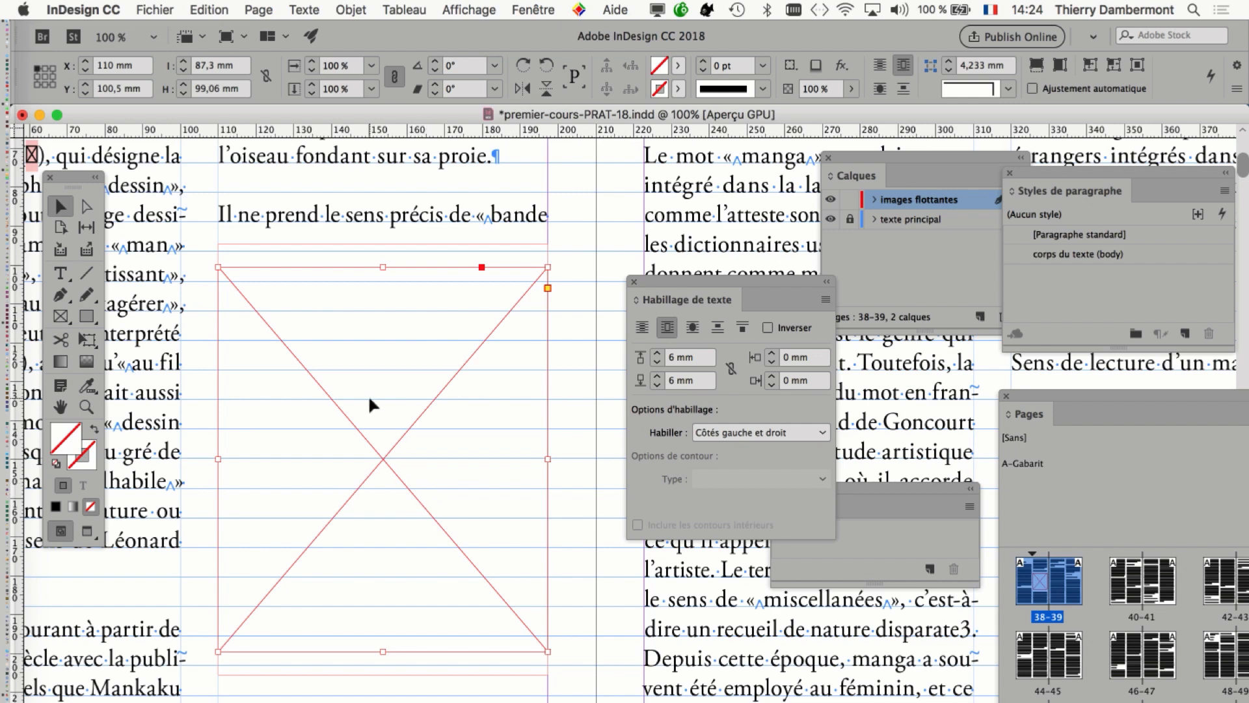
Set the image frame's fitting options to "Remplir le bloc proportionnellement" with a centred reference point.
click(349, 8)
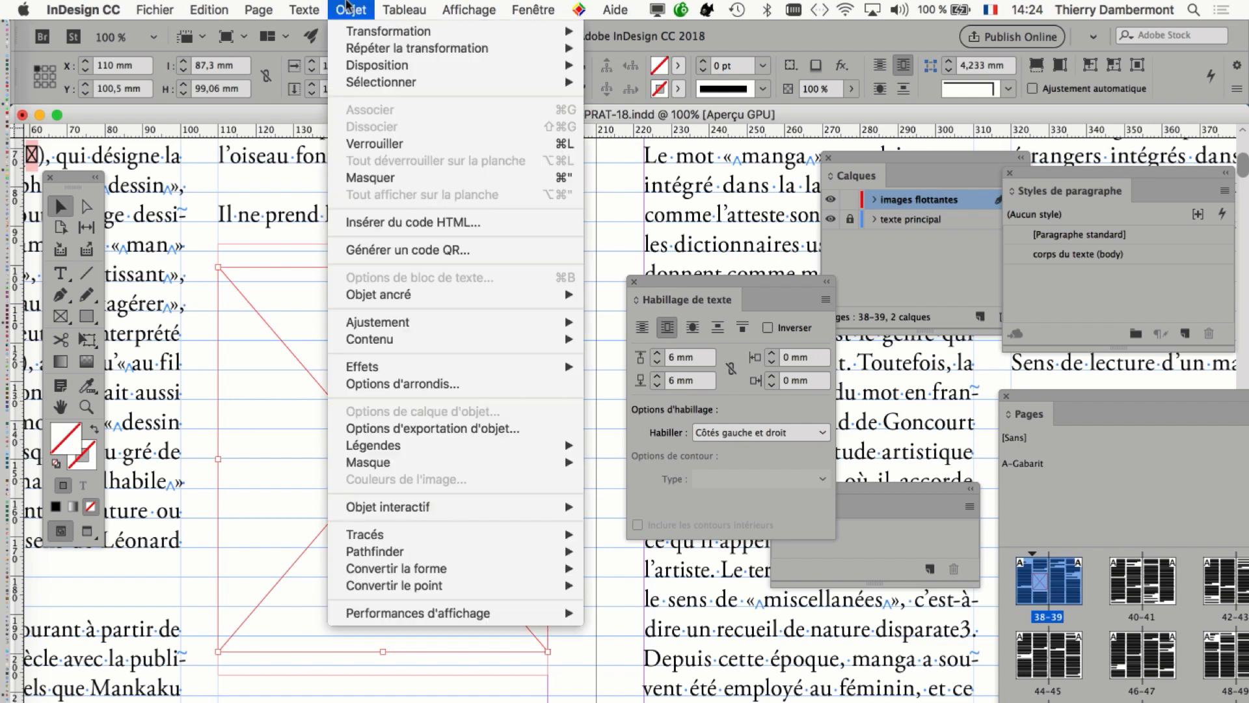
mouse_move(428, 327)
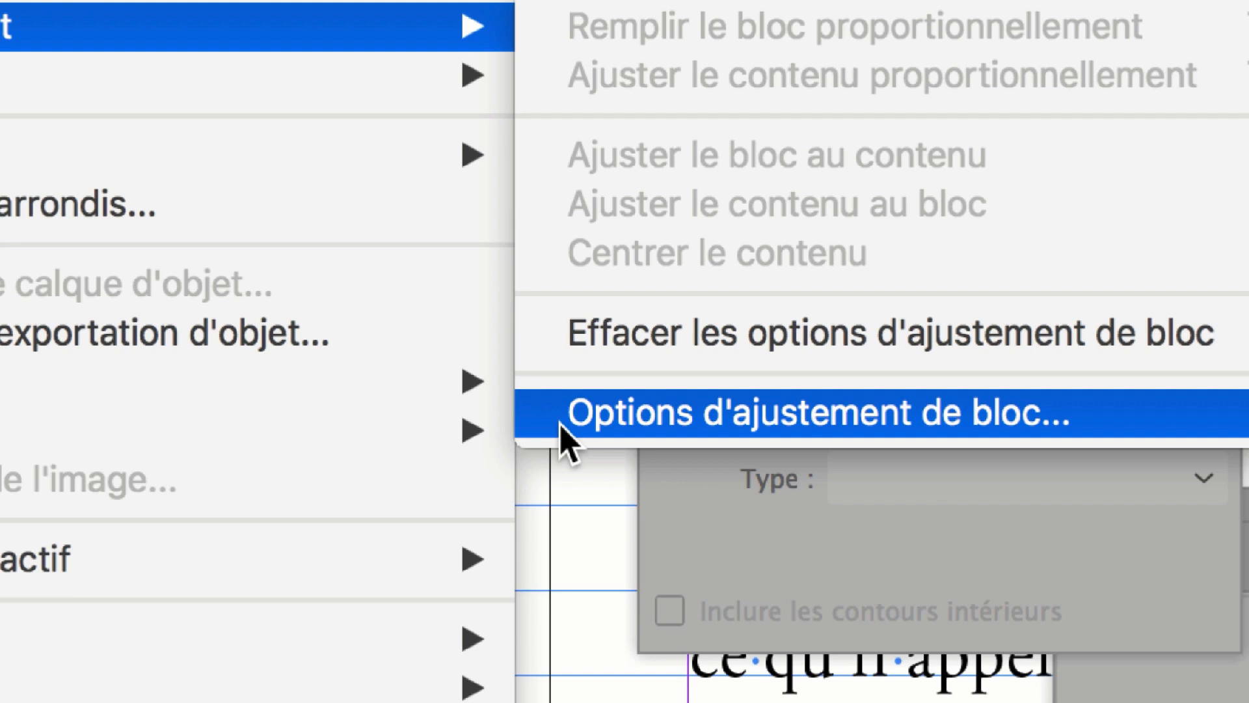
click(563, 417)
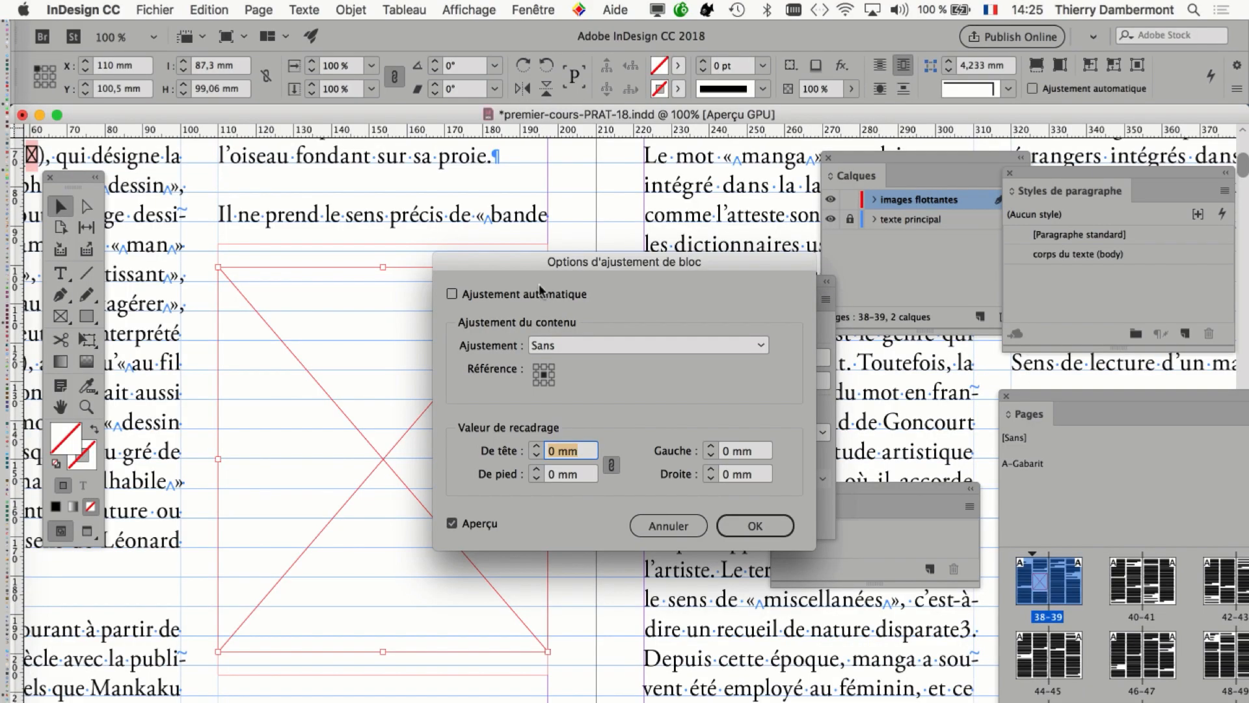
drag(536, 262, 706, 172)
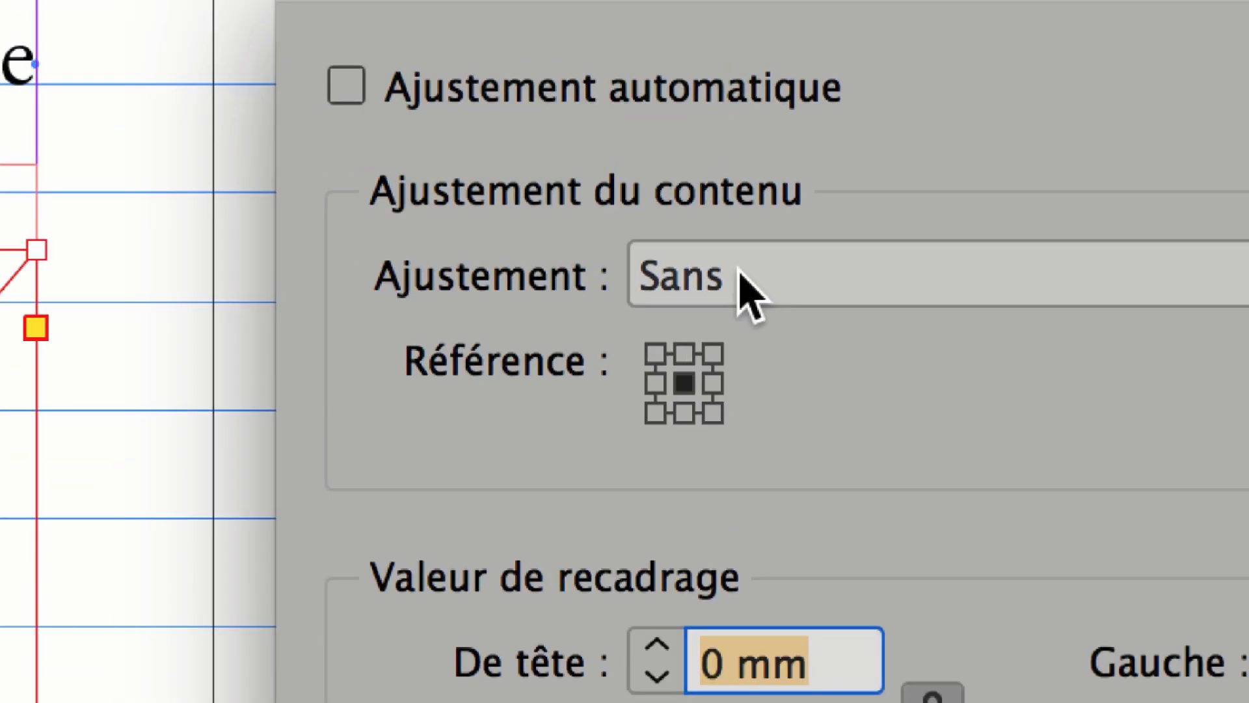
click(748, 293)
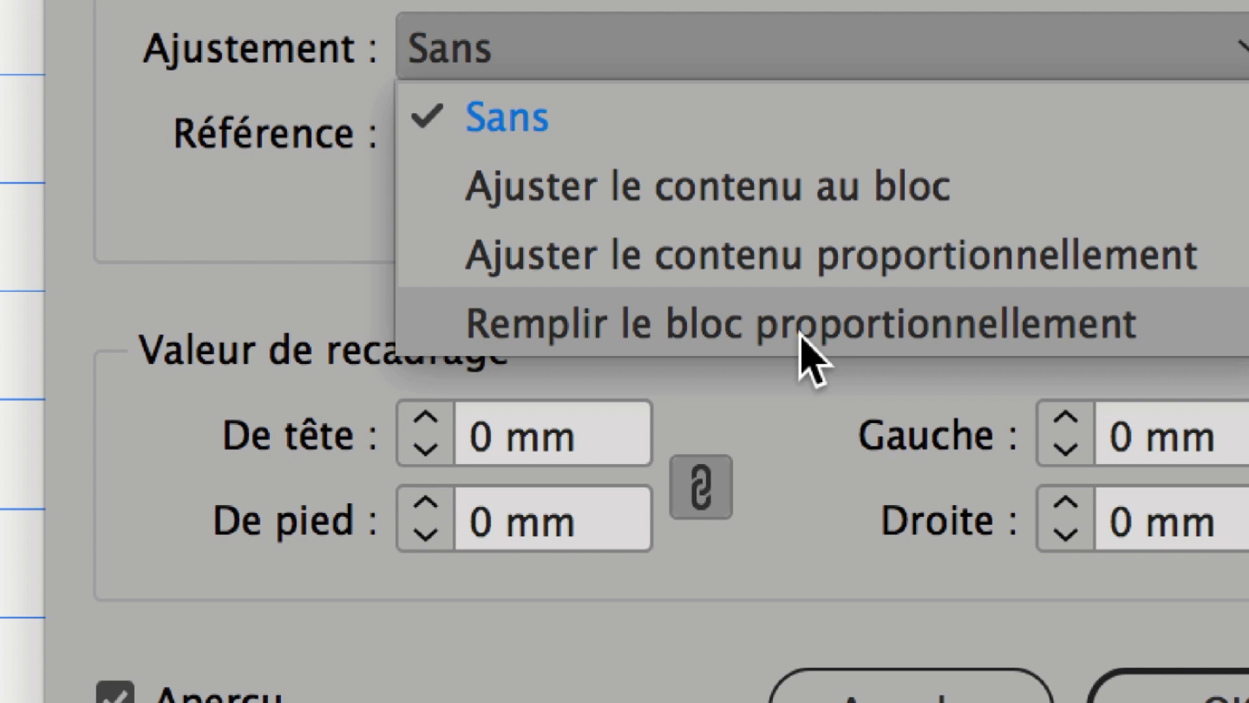
click(802, 336)
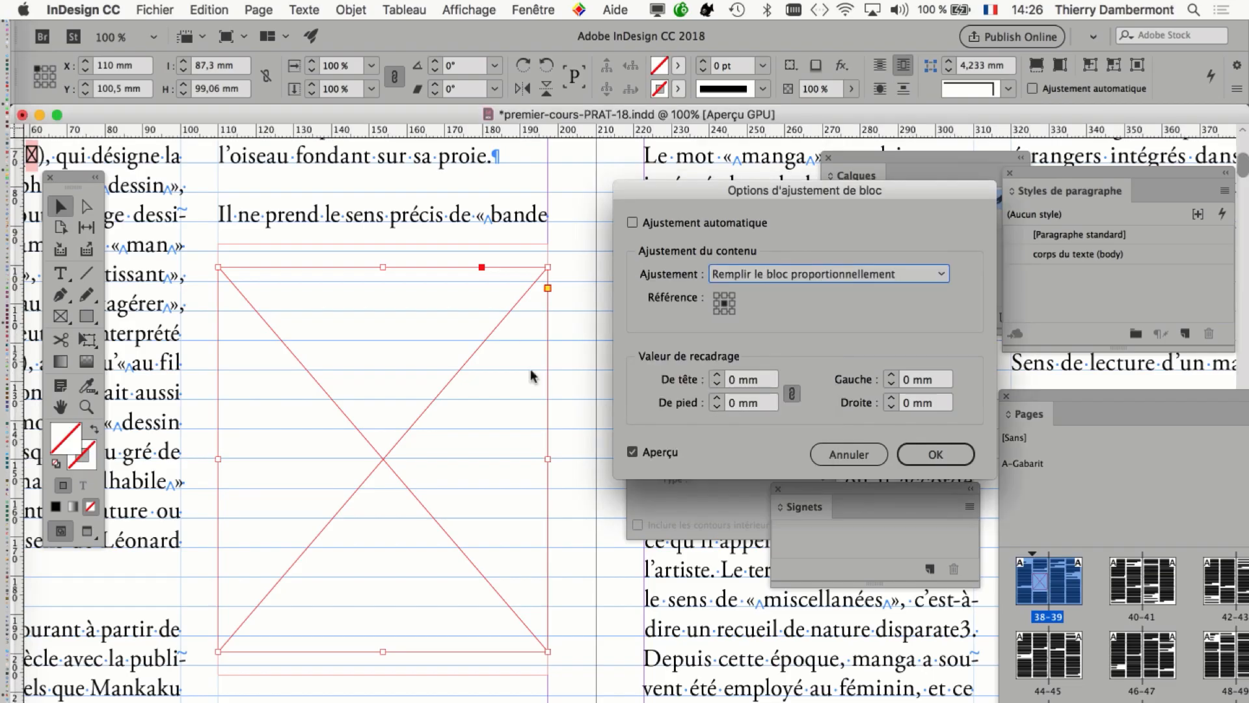
drag(743, 195, 760, 222)
click(349, 10)
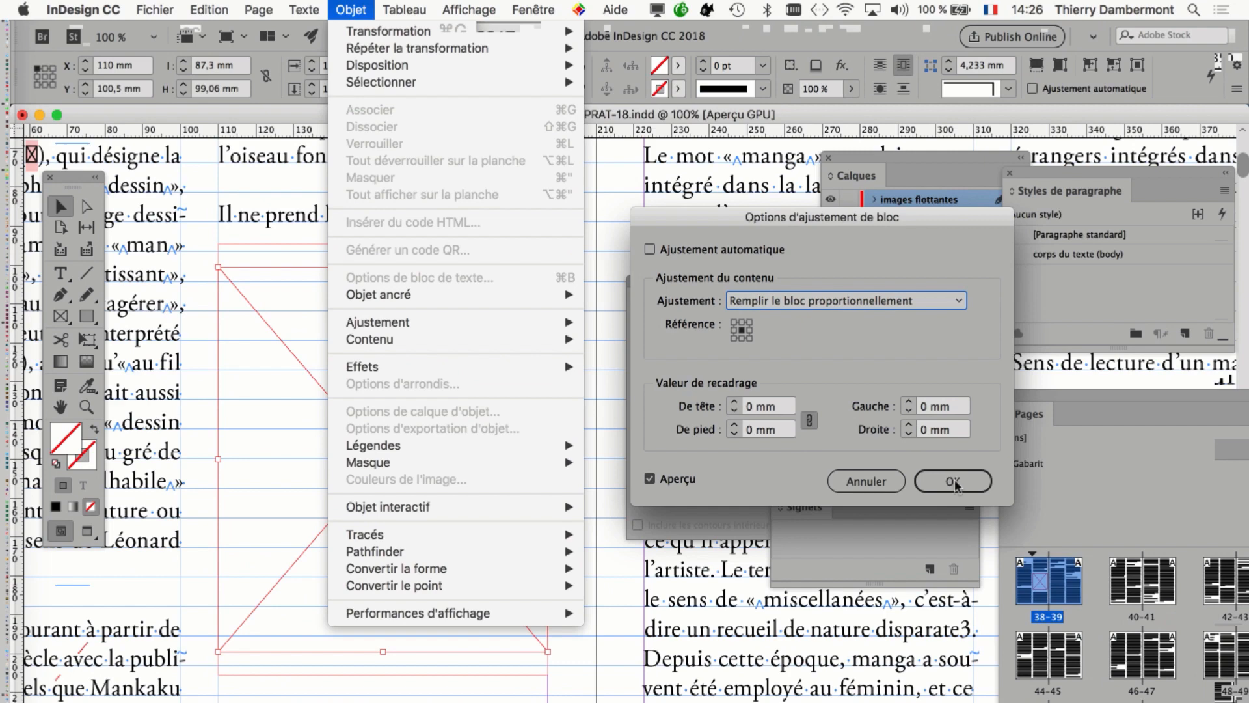
click(950, 482)
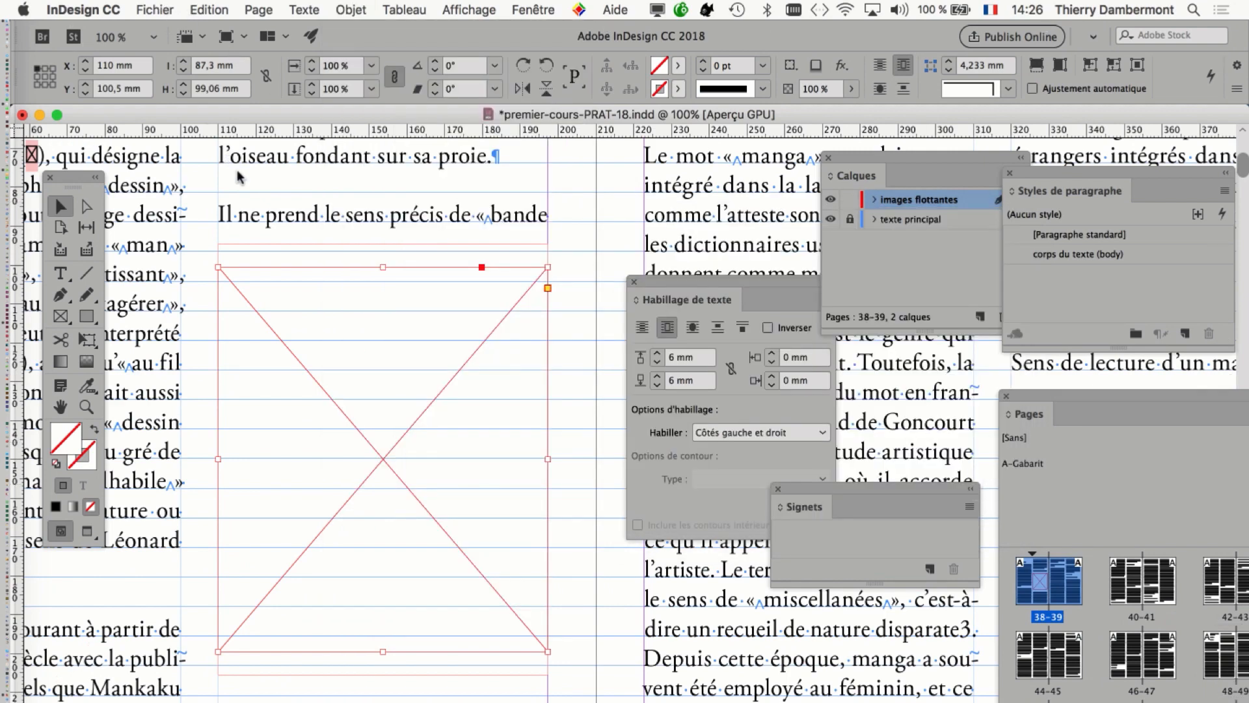
Save the document under the new name premier-cours-PRAT-19.indd.
key(super+shift+s)
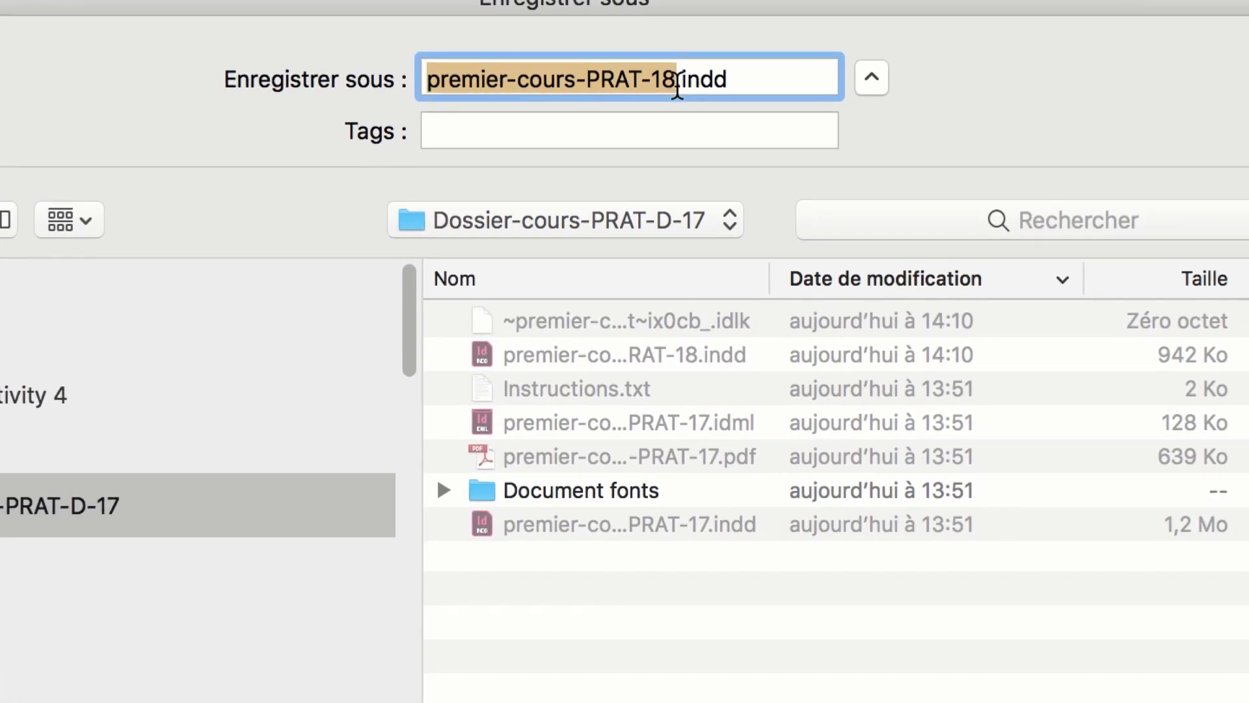
click(676, 86)
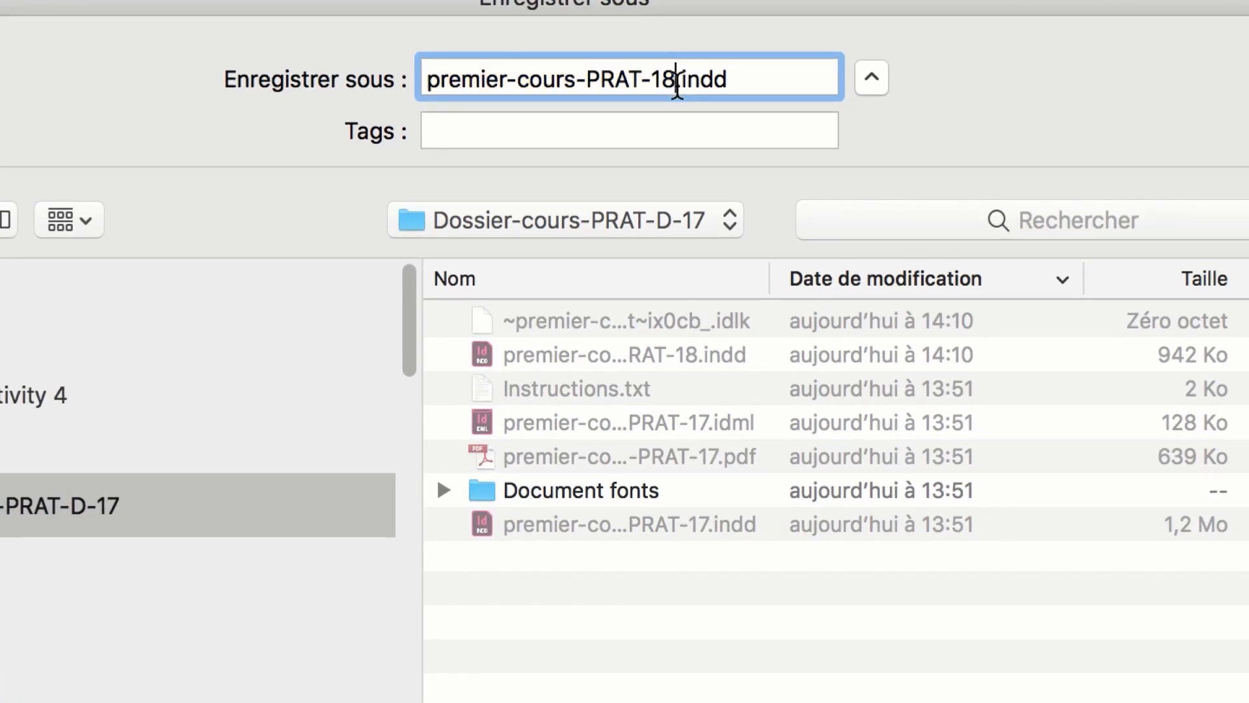
key(BackSpace)
text(9)
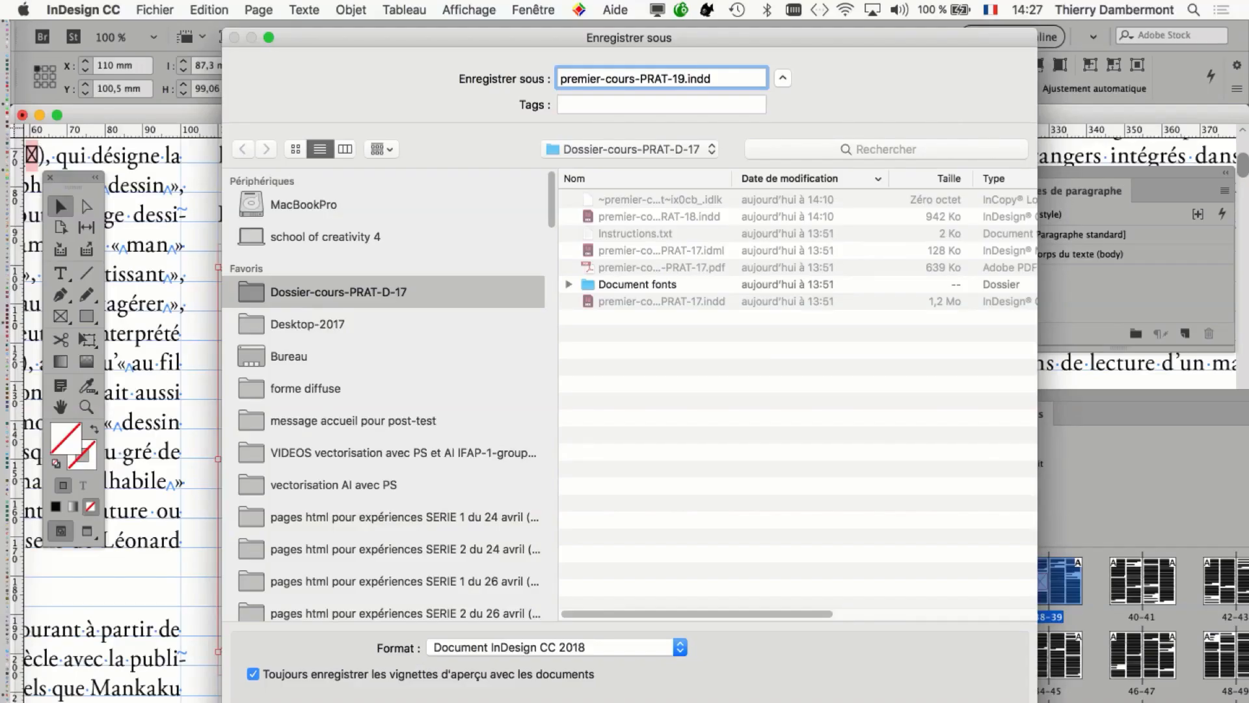
key(Return)
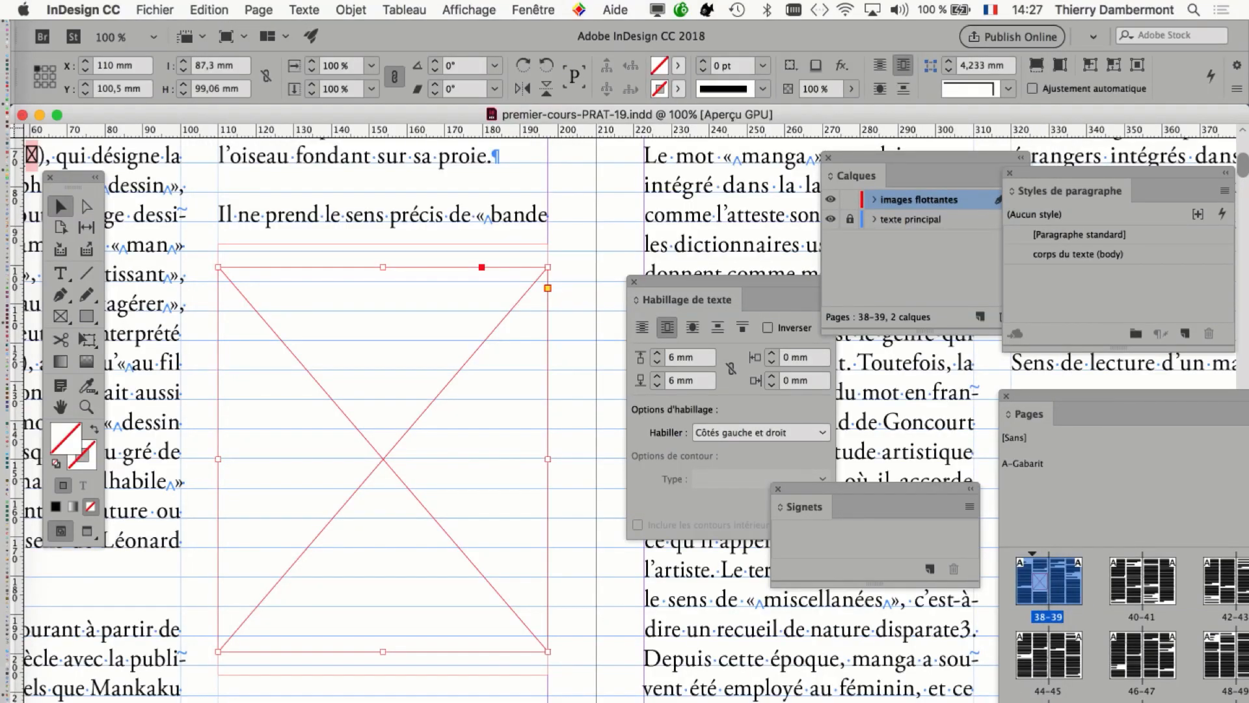
Bring the full set of page thumbnails into view and open the A-Gabarit master spread for editing.
key(super+minus)
key(super+minus)
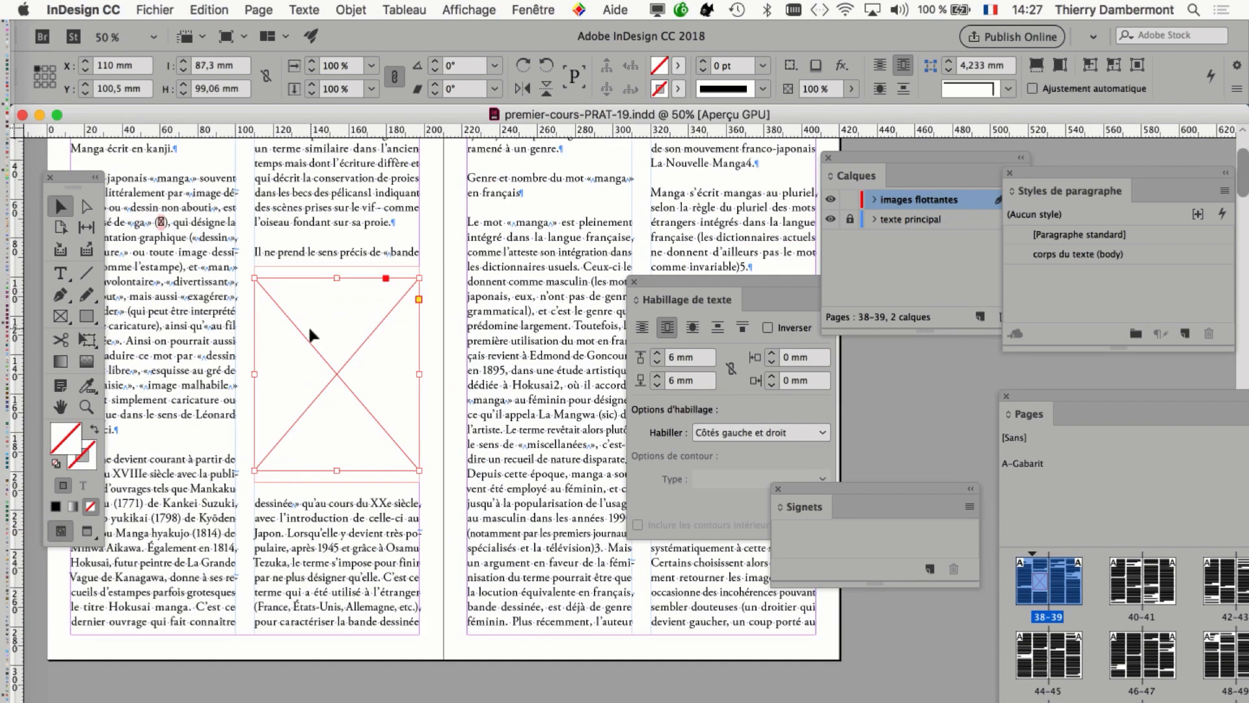
key(super+minus)
key(super+minus)
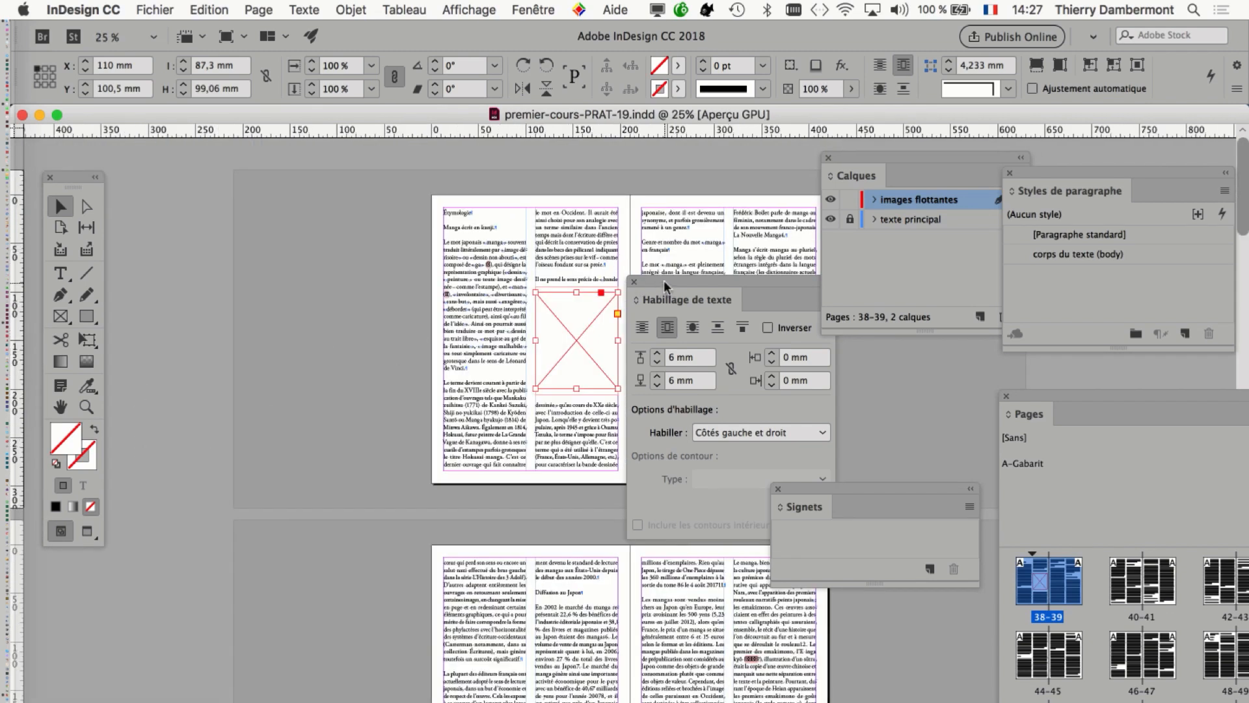
drag(663, 281, 889, 376)
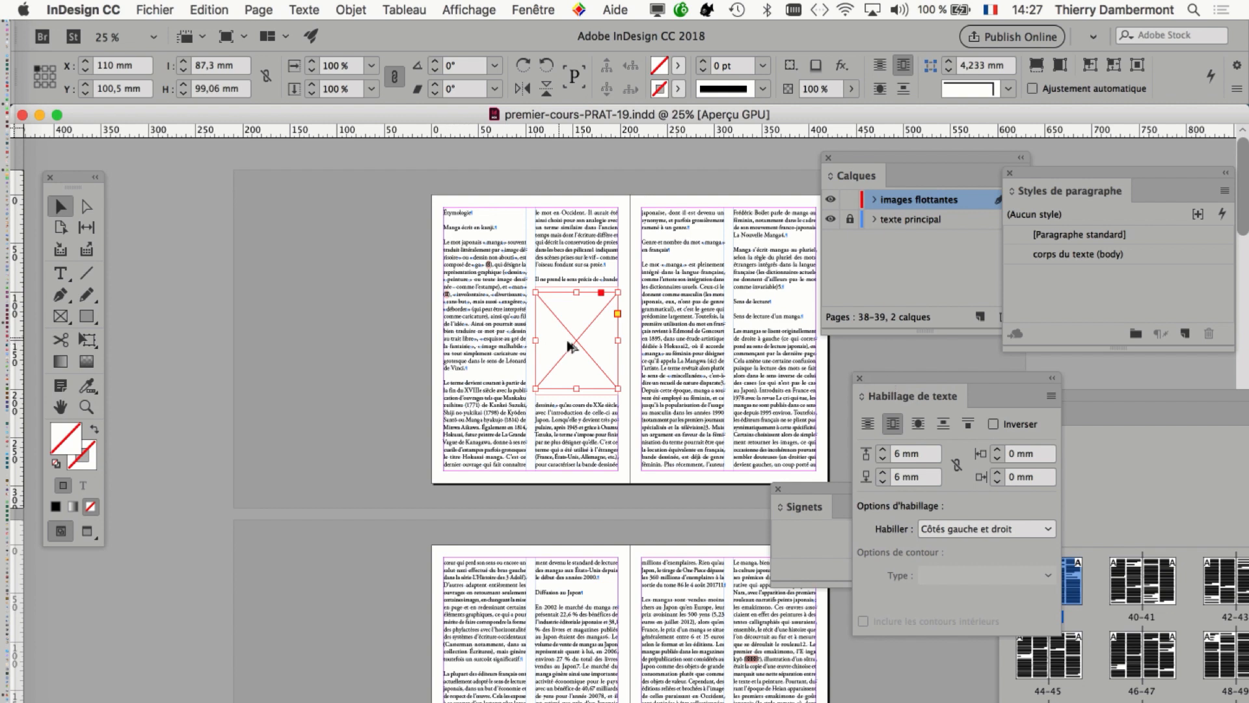
key(super+equal)
key(super+equal)
drag(496, 345, 476, 345)
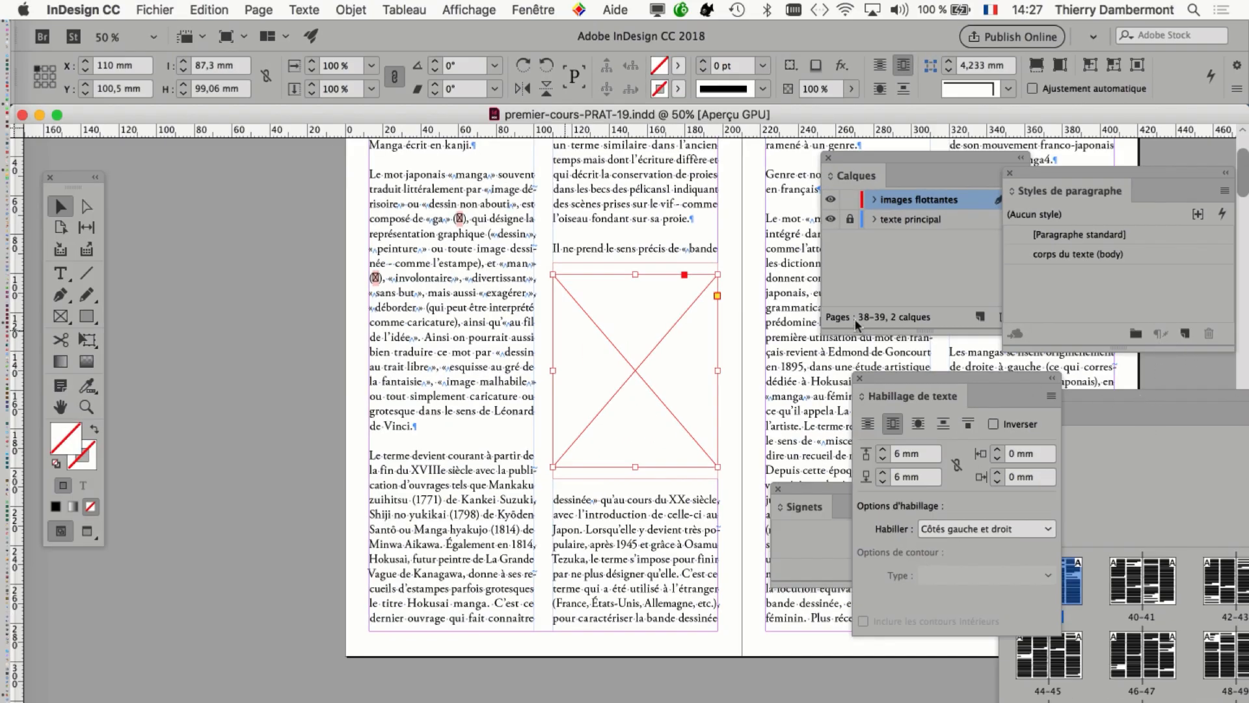
drag(1142, 393, 914, 118)
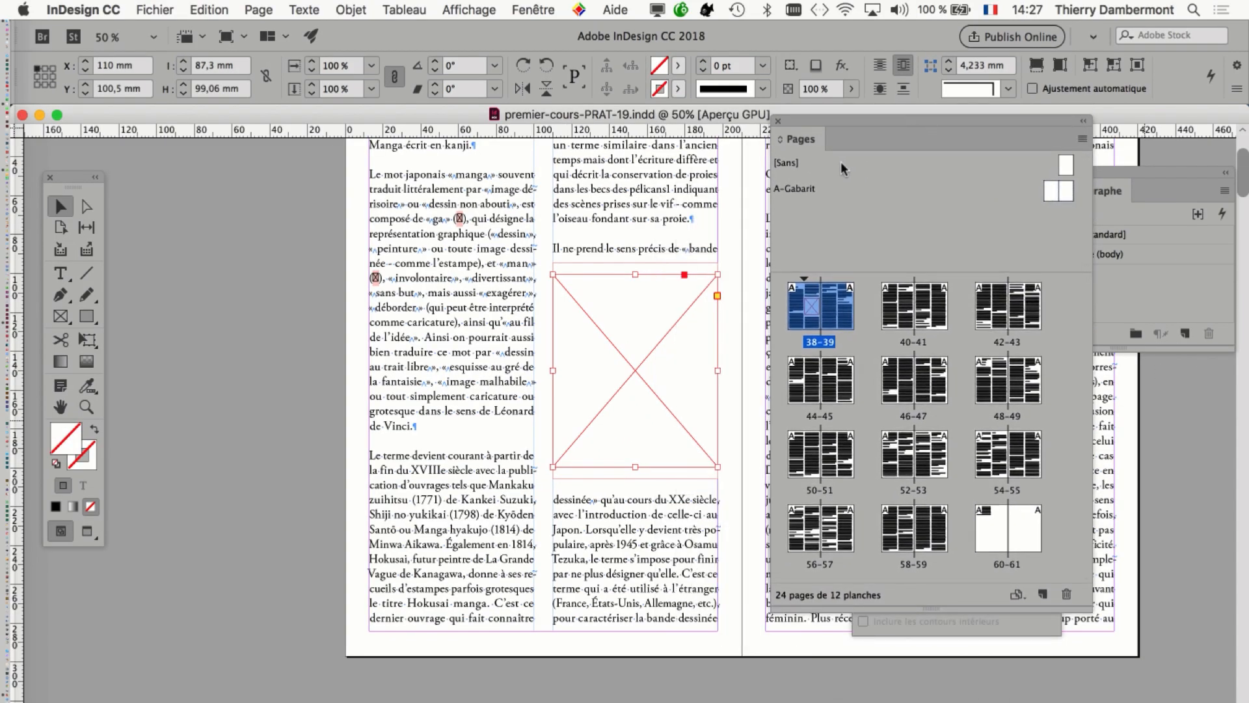
drag(249, 174, 250, 175)
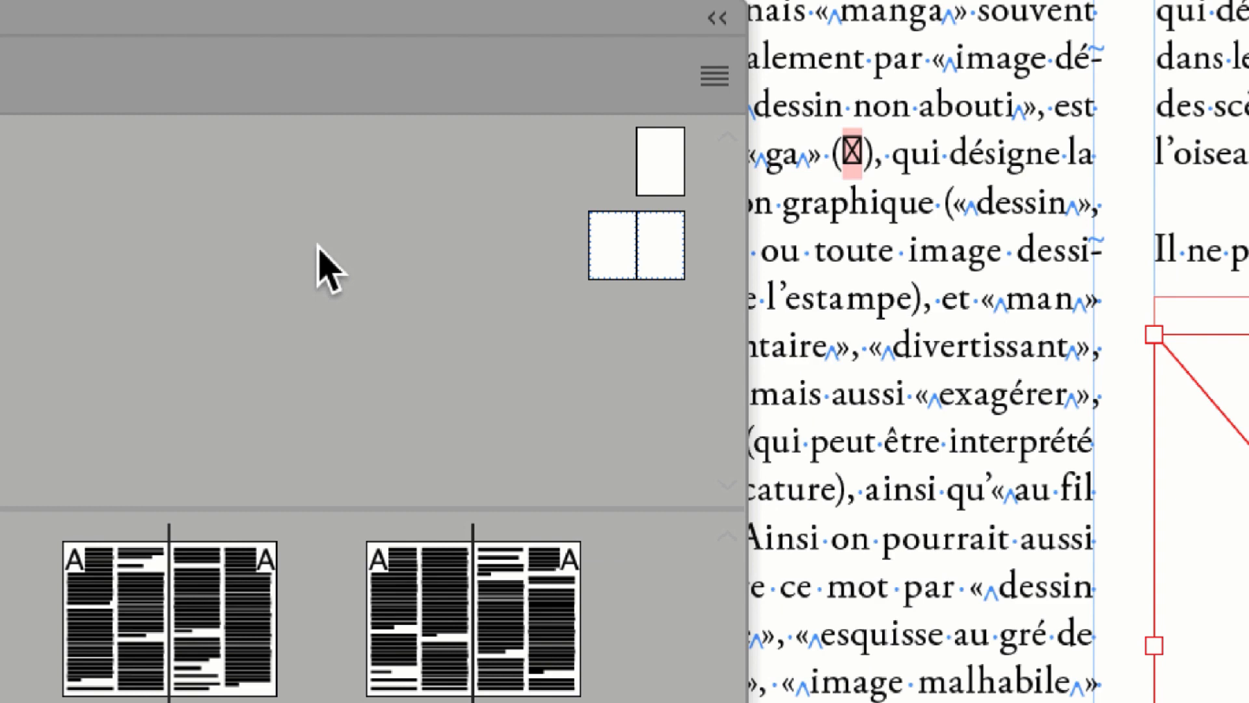
double_click(554, 260)
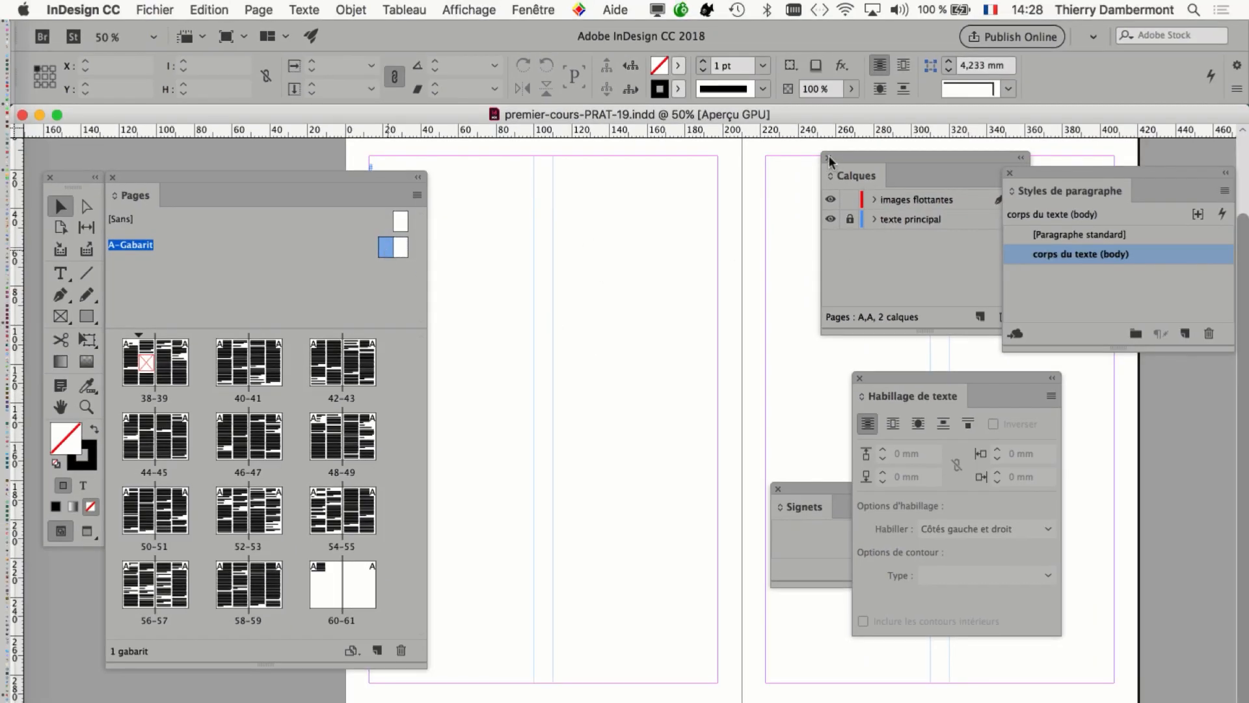
Clear the Calques, Styles de paragraphe, Habillage de texte and Signets panels from the workspace and enlarge the document window.
click(828, 157)
click(1010, 173)
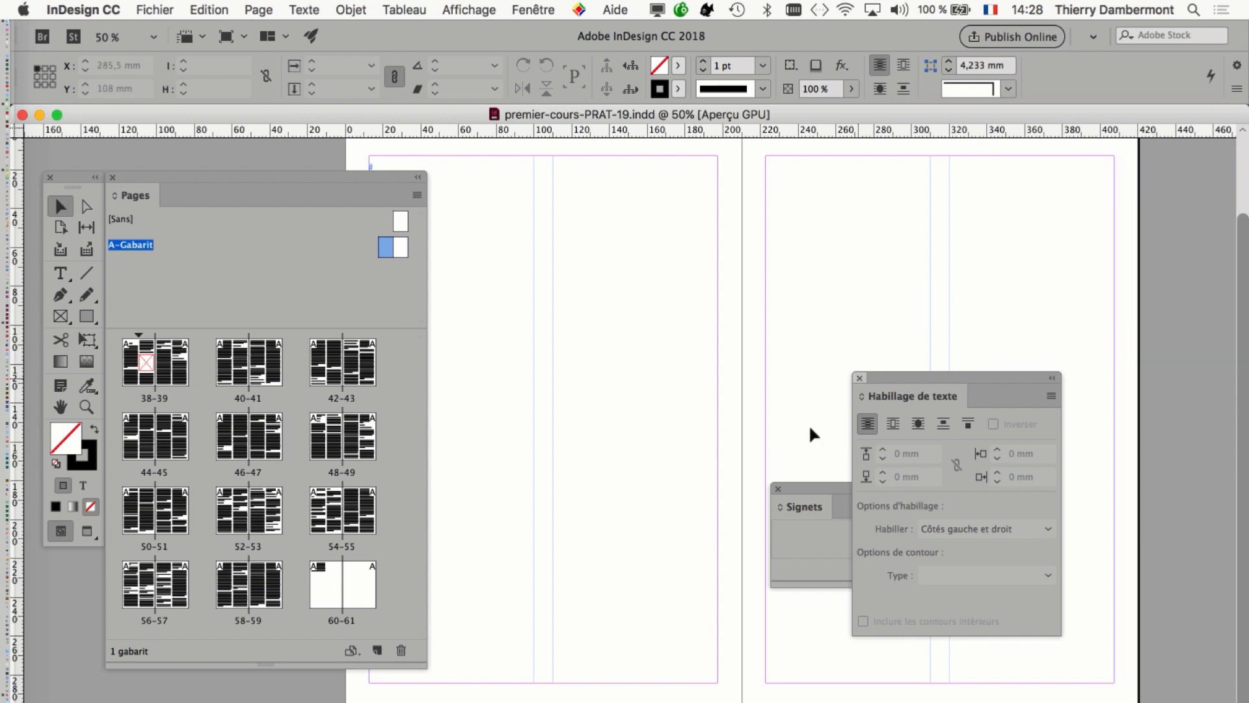
click(860, 377)
click(777, 489)
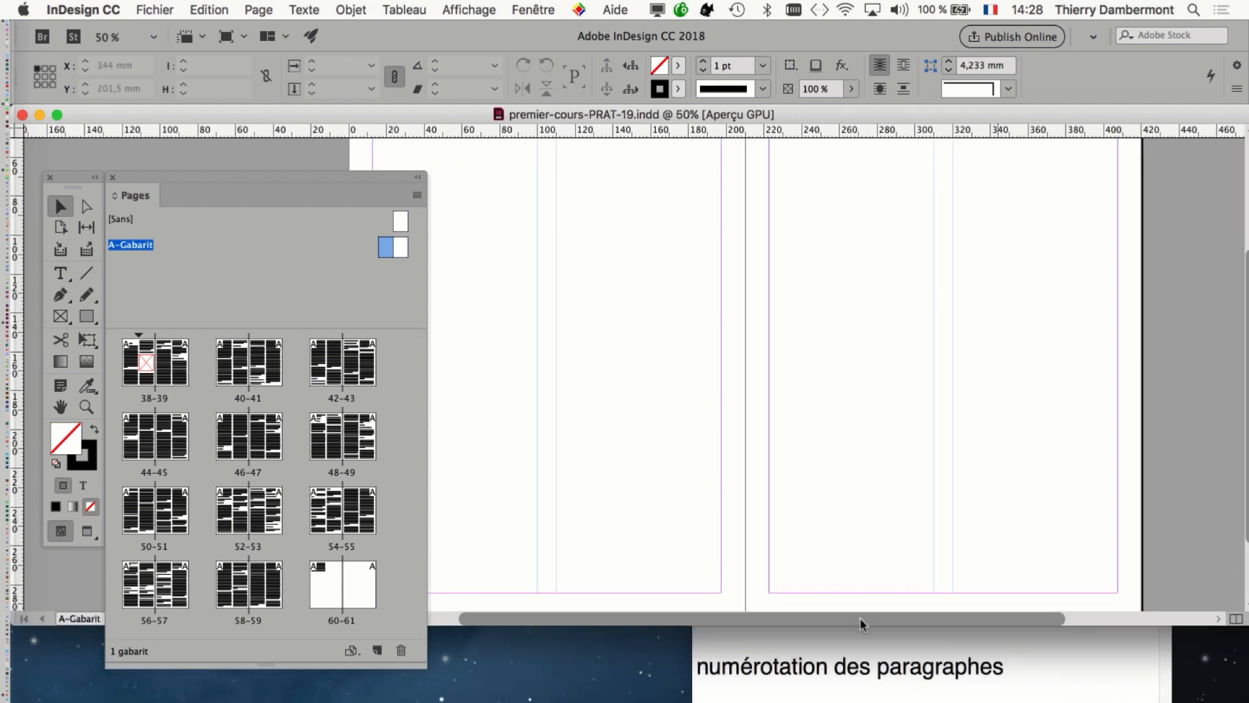
drag(182, 178, 1009, 307)
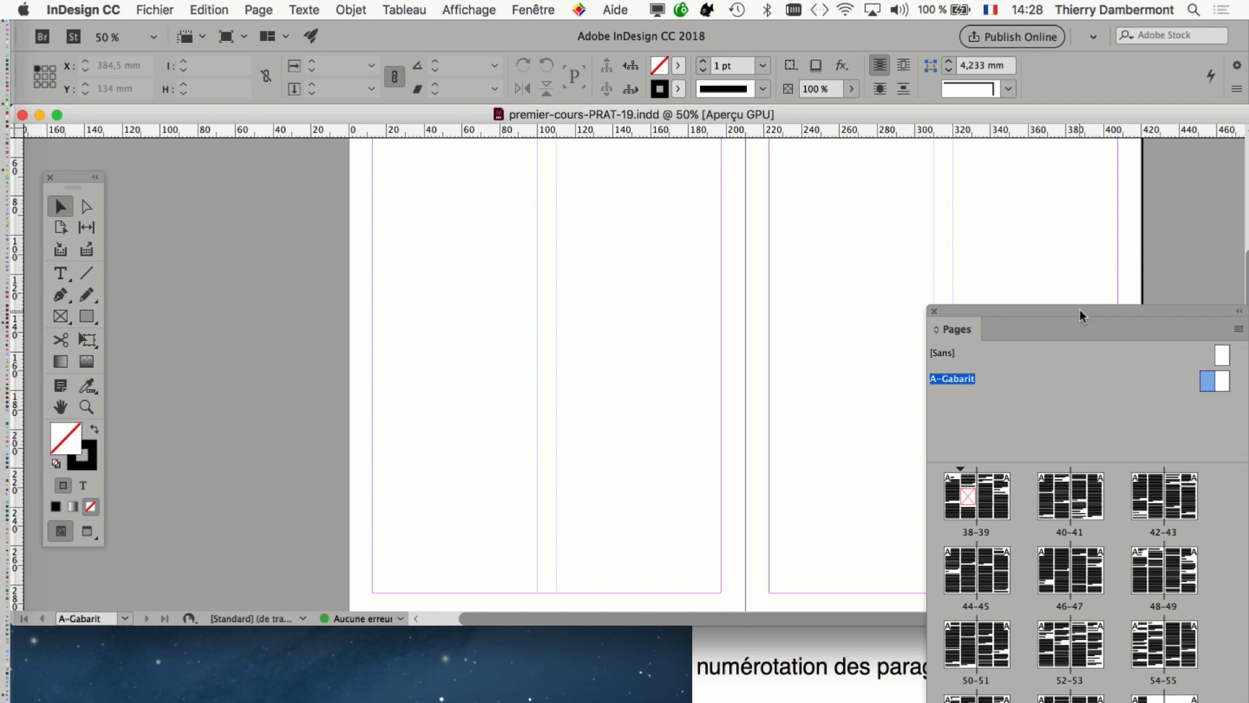
drag(1079, 308, 276, 271)
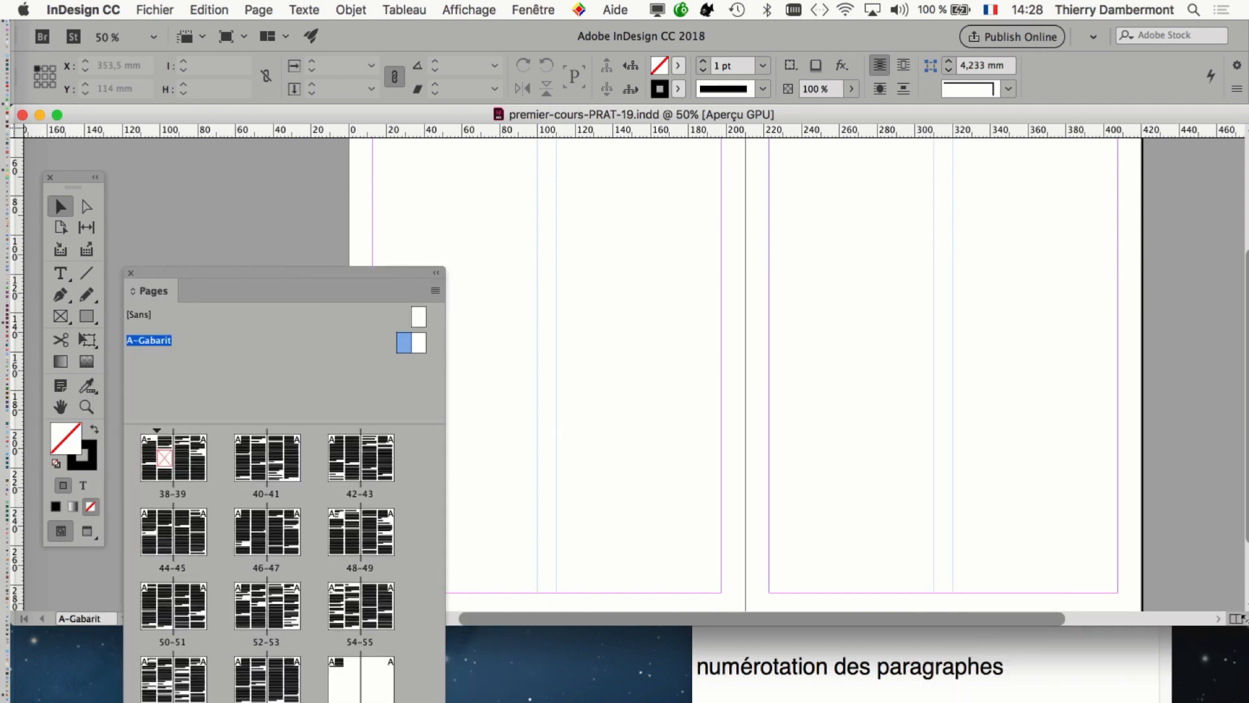
drag(1248, 625, 1237, 702)
drag(275, 268, 989, 267)
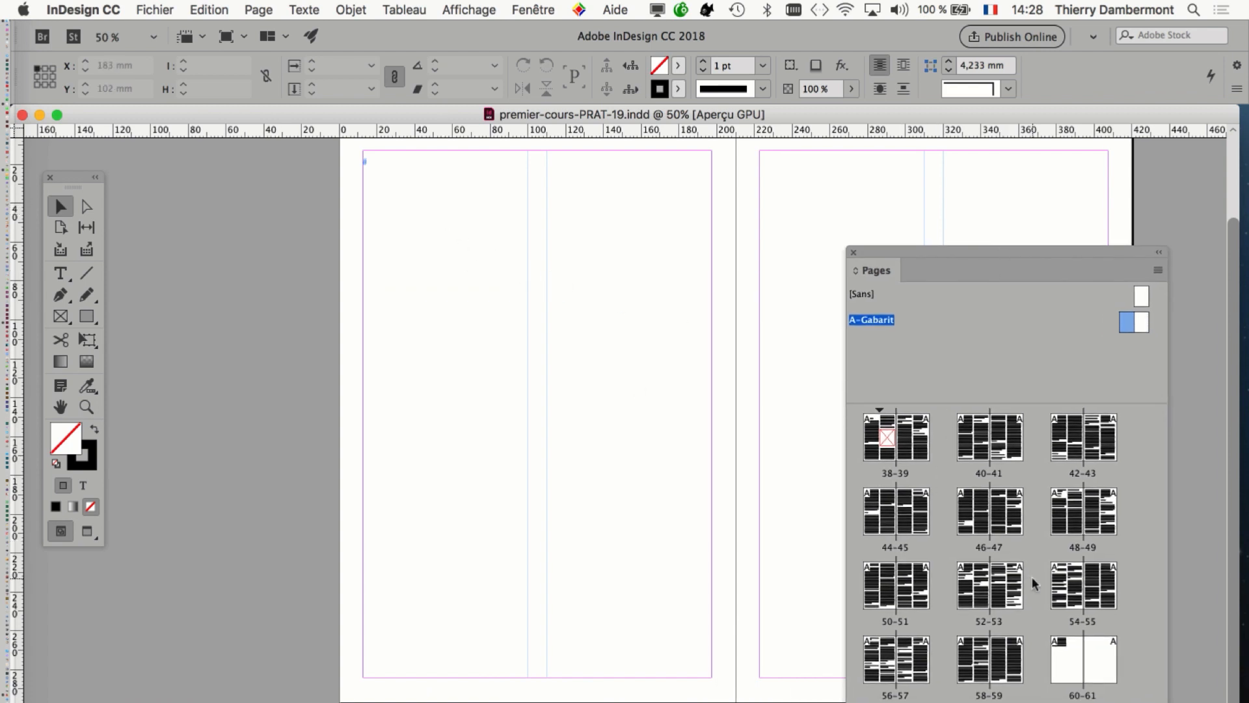
Try pasting a copy of the image frame onto the A-Gabarit master spread and repositioning it.
key(super+v)
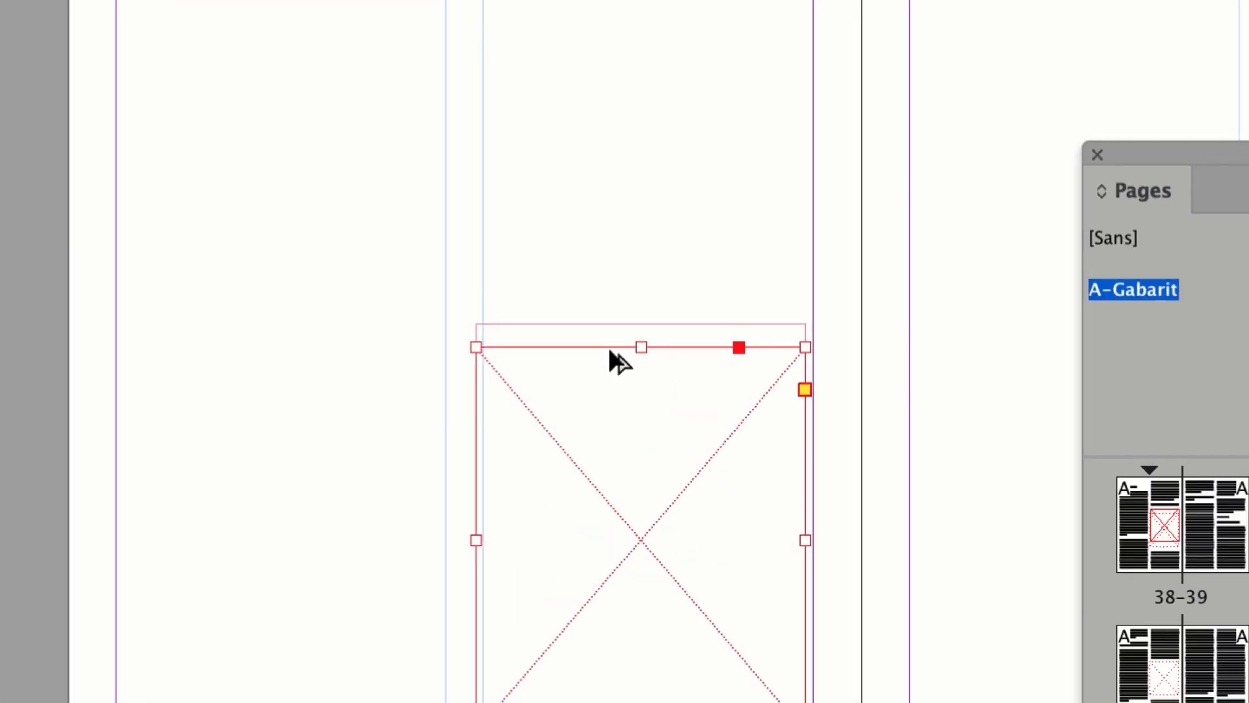
drag(615, 367, 0, 44)
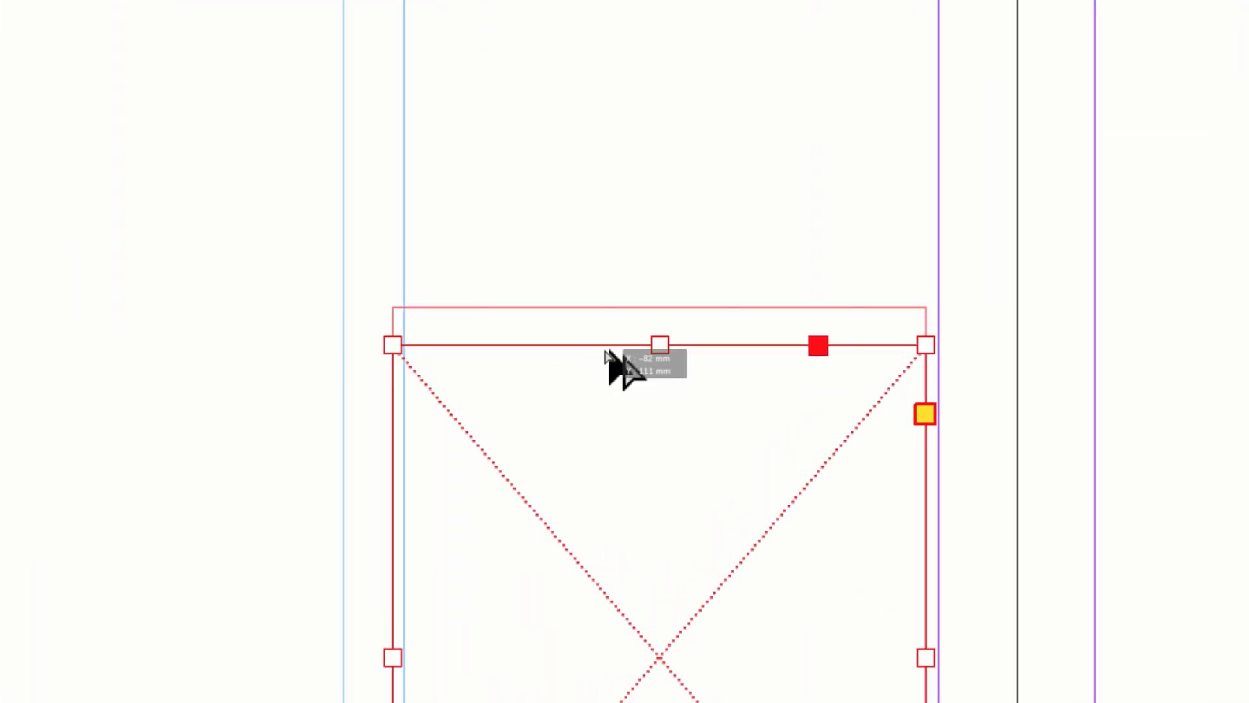
drag(168, 238, 194, 200)
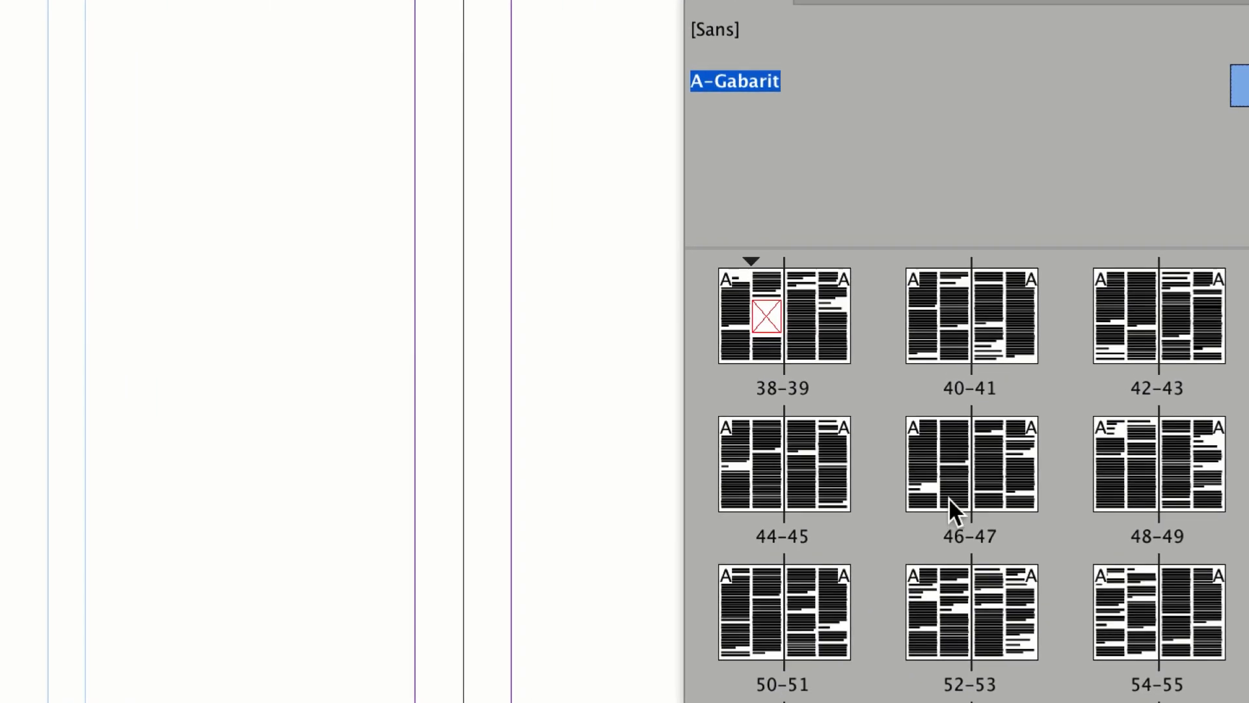
Compare pages 46-47 with the A-Gabarit master spread, checking whether the unfilled pasteboard frame appears on the document pages.
double_click(950, 500)
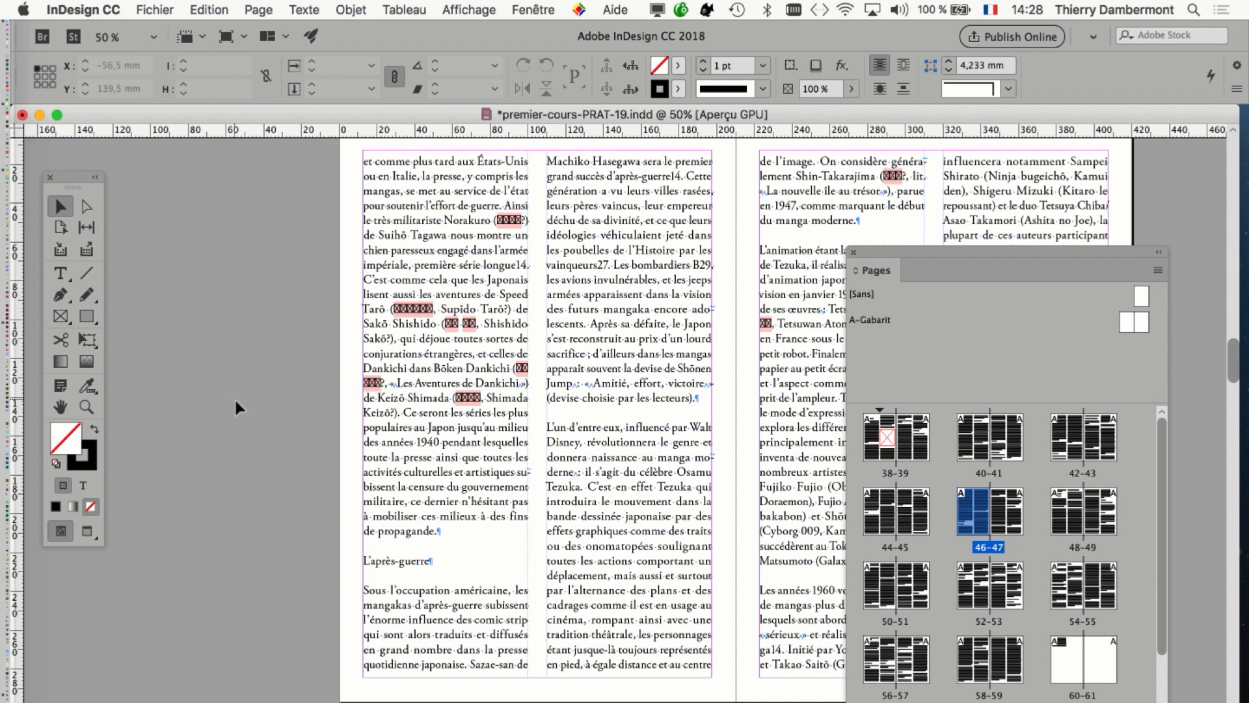
key(i)
key(super+minus)
key(super+equal)
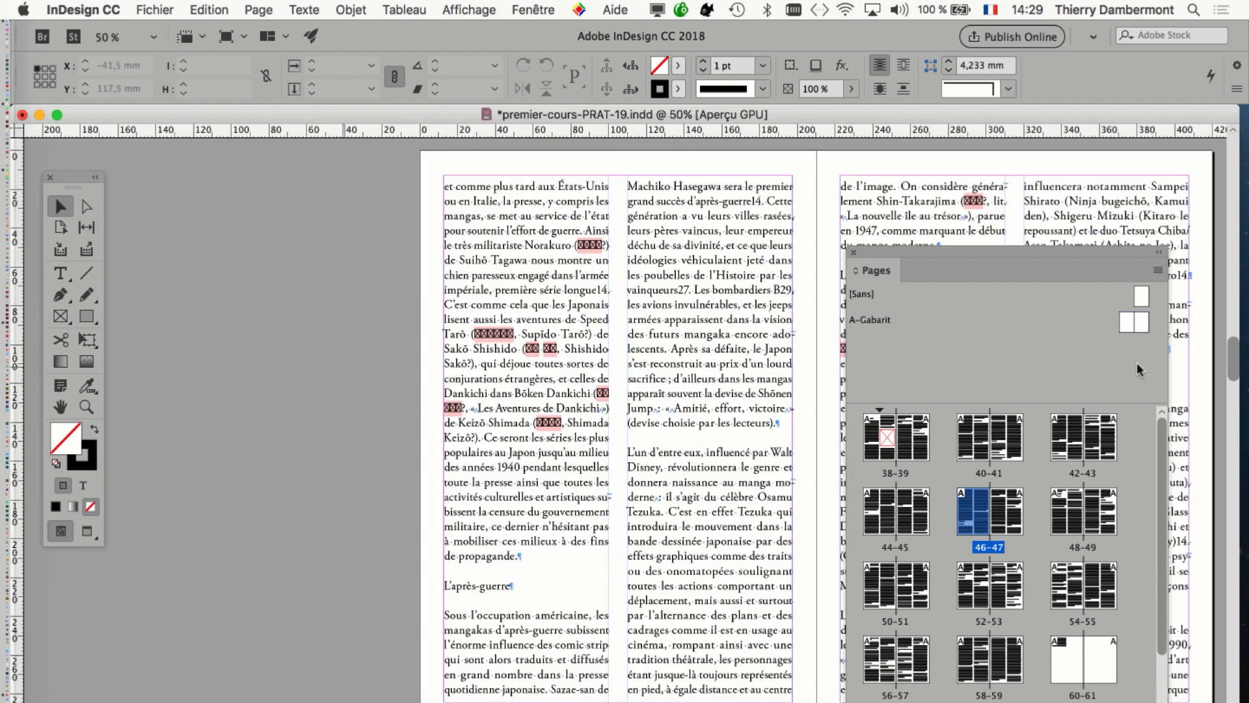
double_click(1131, 323)
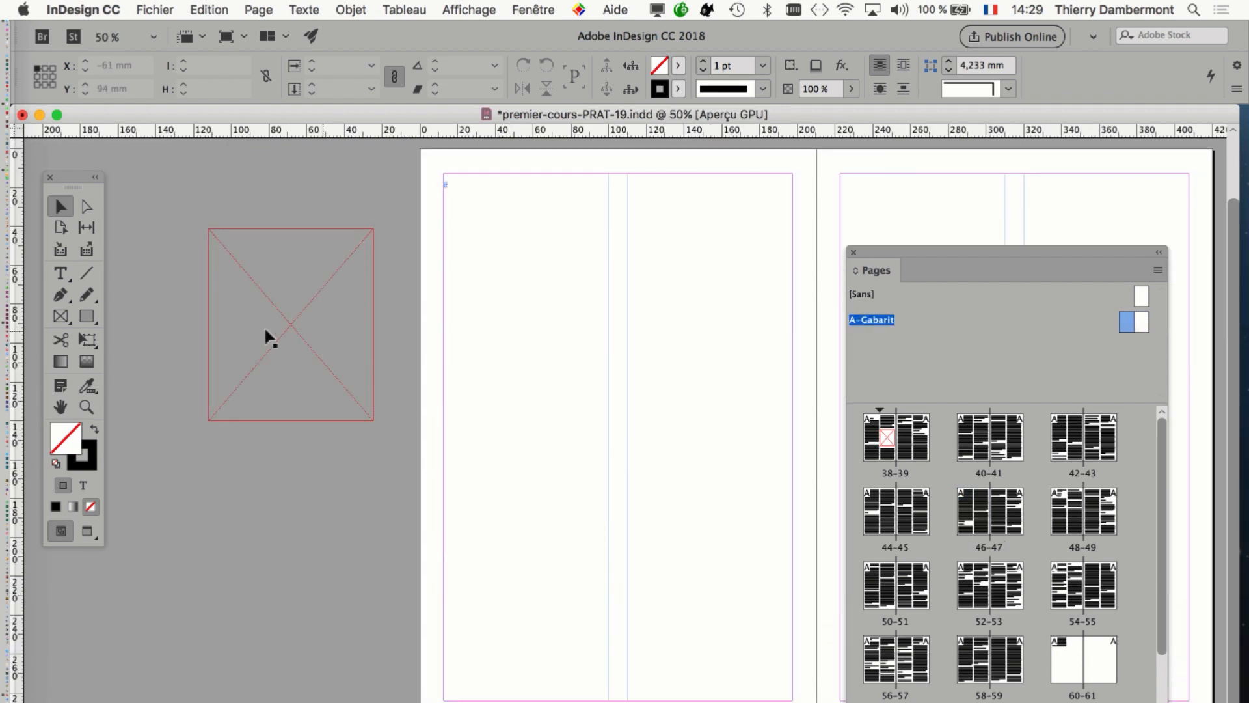
click(307, 345)
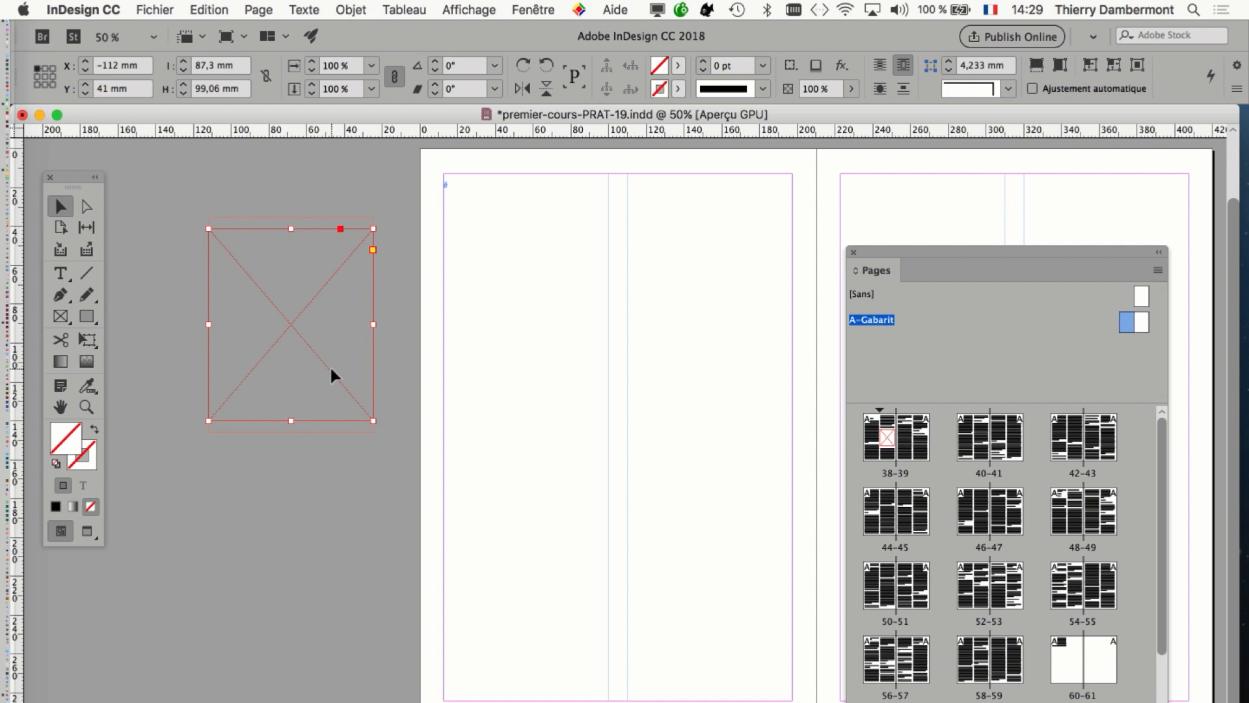
double_click(973, 517)
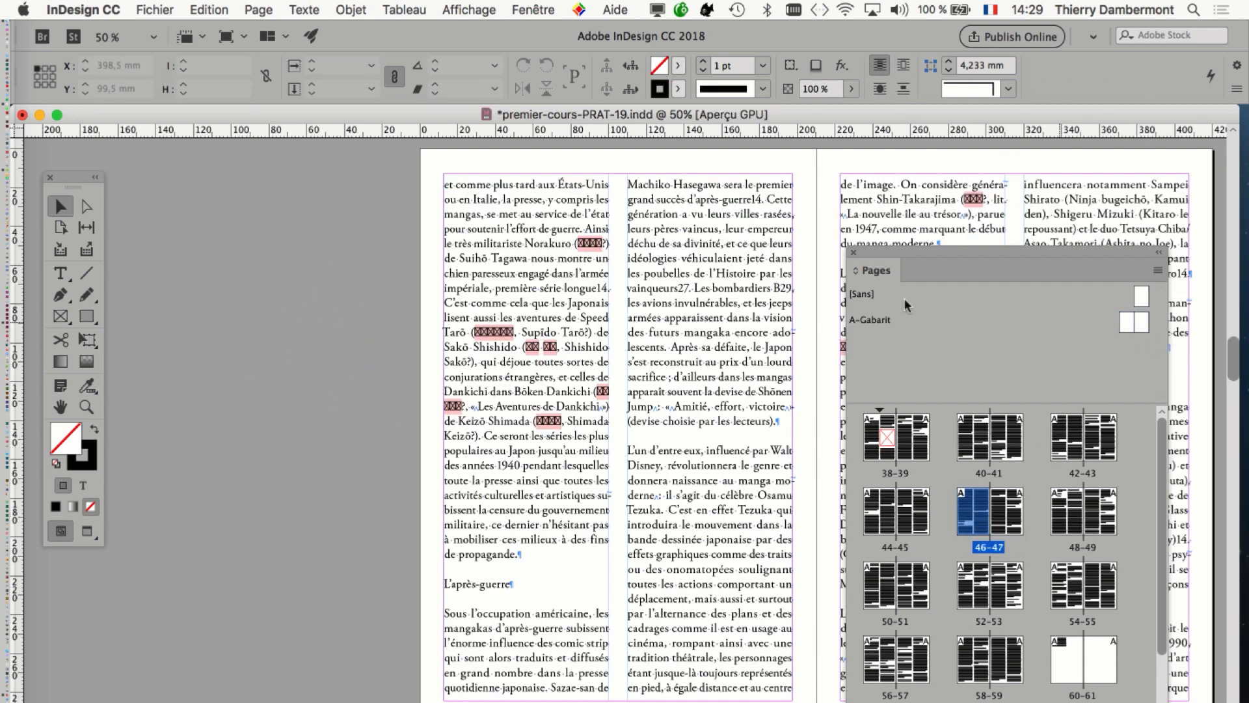
double_click(1129, 329)
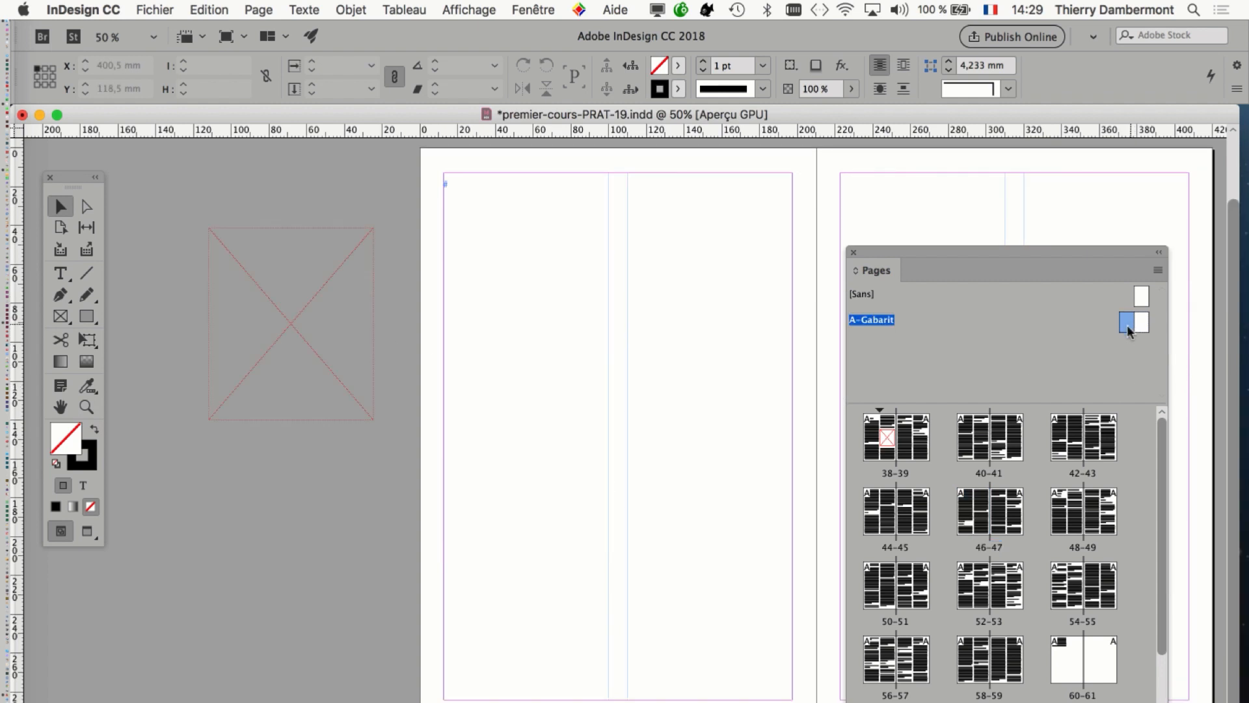
Show the Nuancier swatches and fill the image frame on the A-Gabarit pasteboard with [Papier].
click(311, 296)
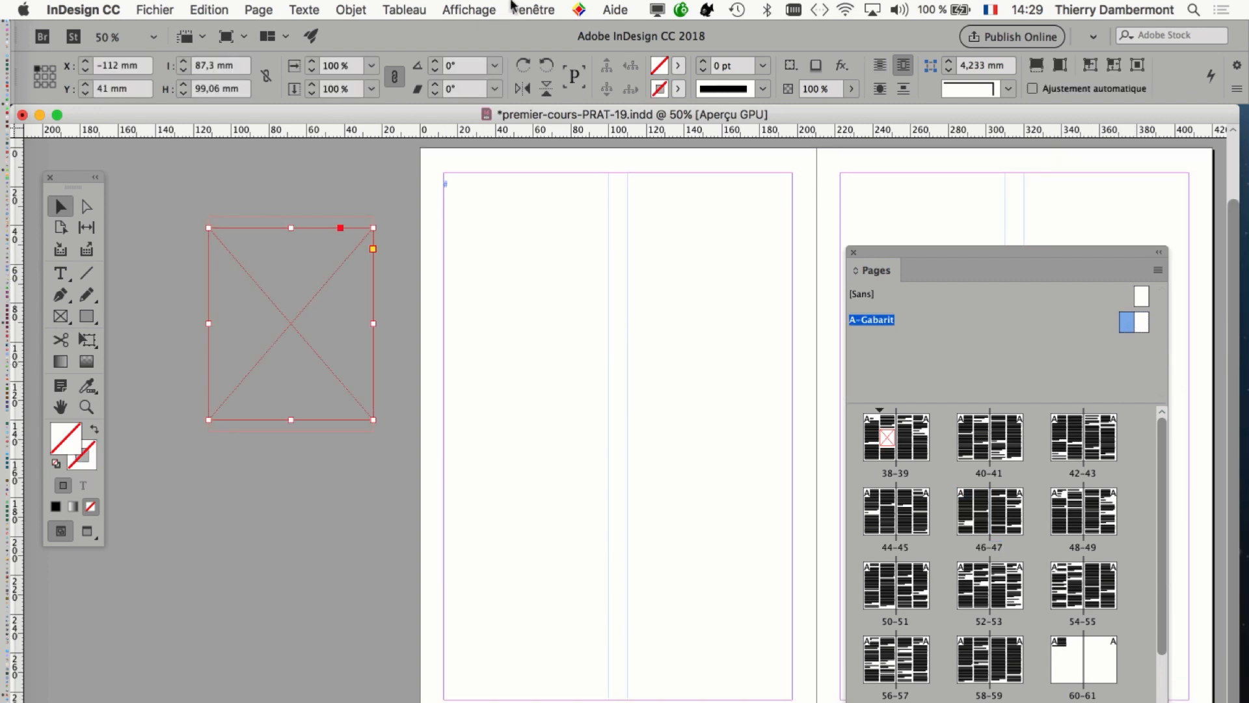
click(515, 8)
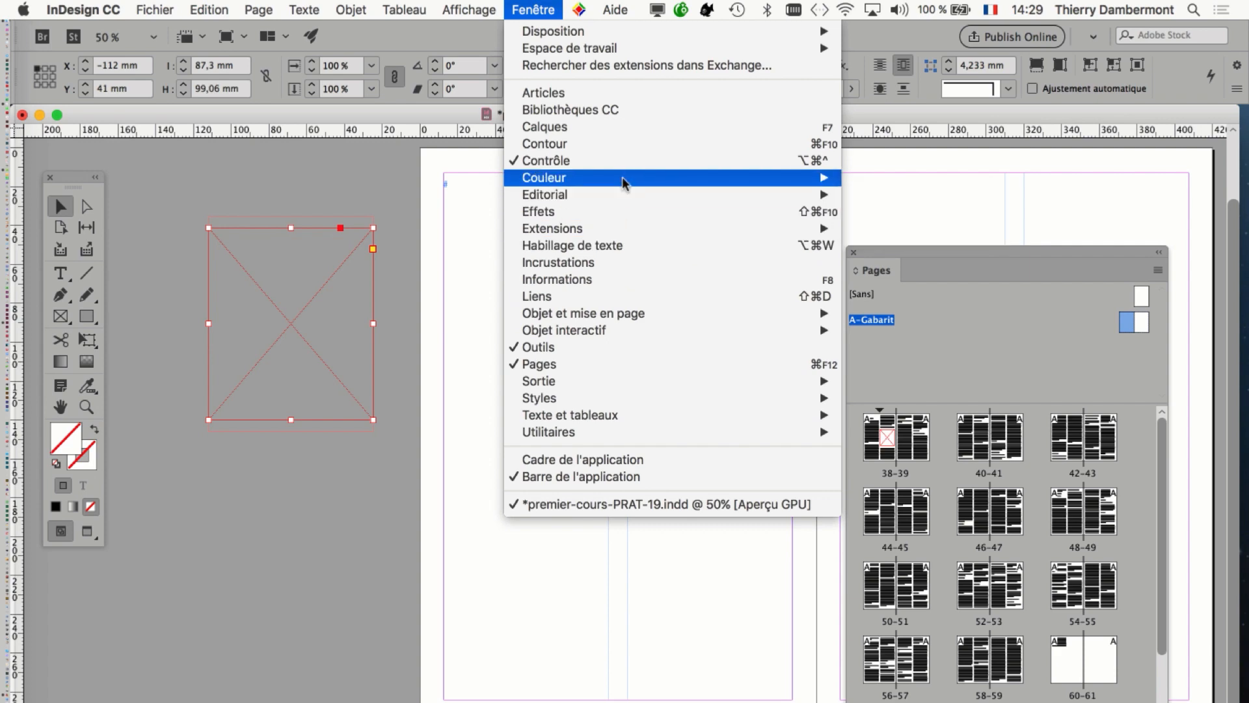
mouse_move(623, 183)
click(920, 215)
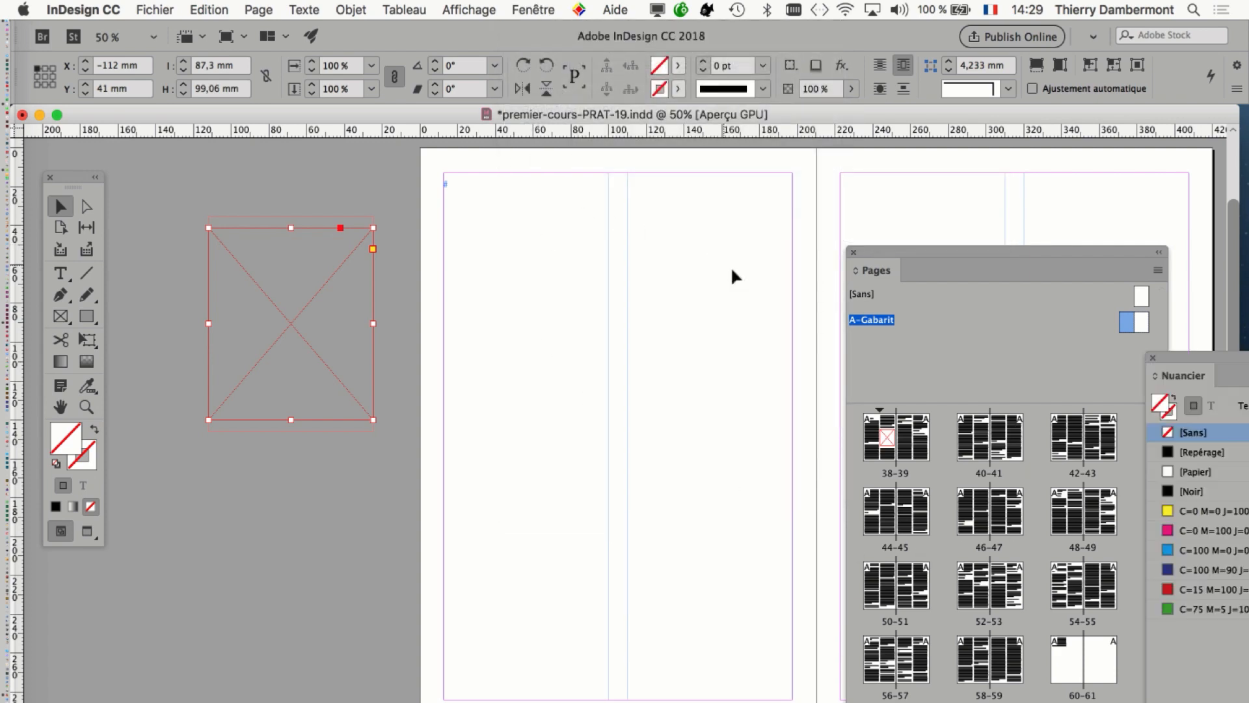
drag(1240, 359, 525, 224)
click(484, 337)
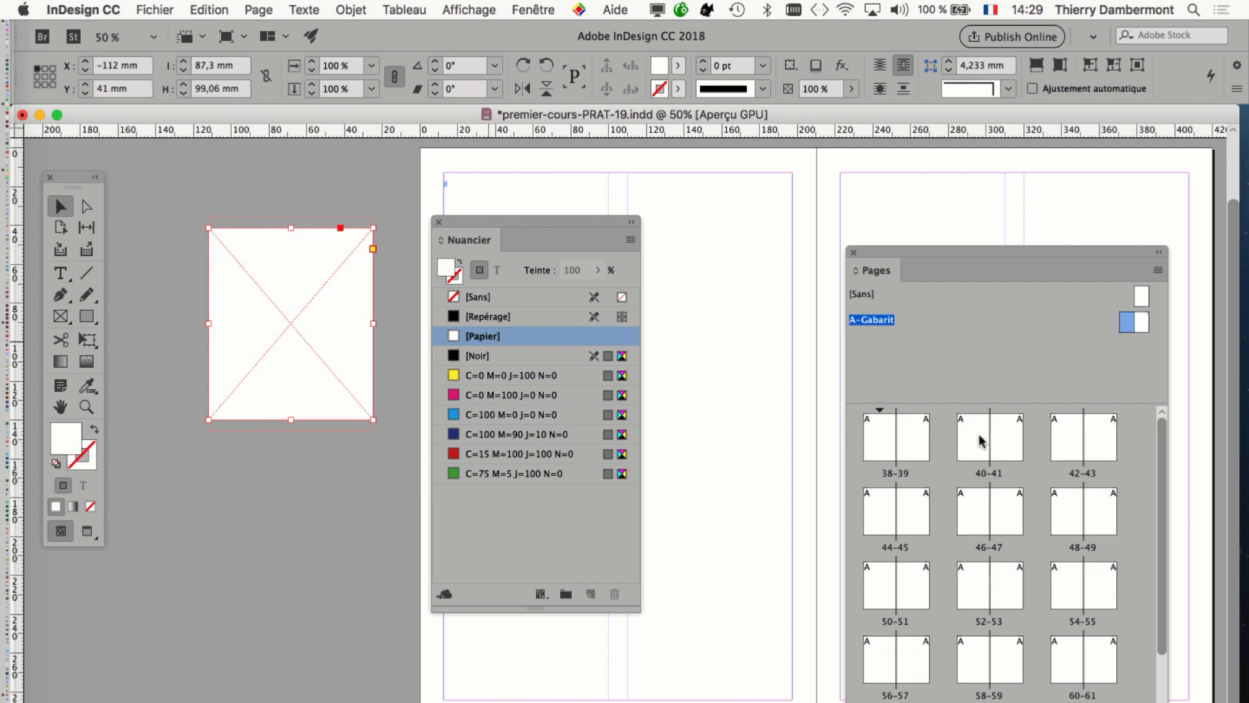
Check pages 44-45 for the white-filled master frame and return to the A-Gabarit master spread with the frame selected.
double_click(891, 519)
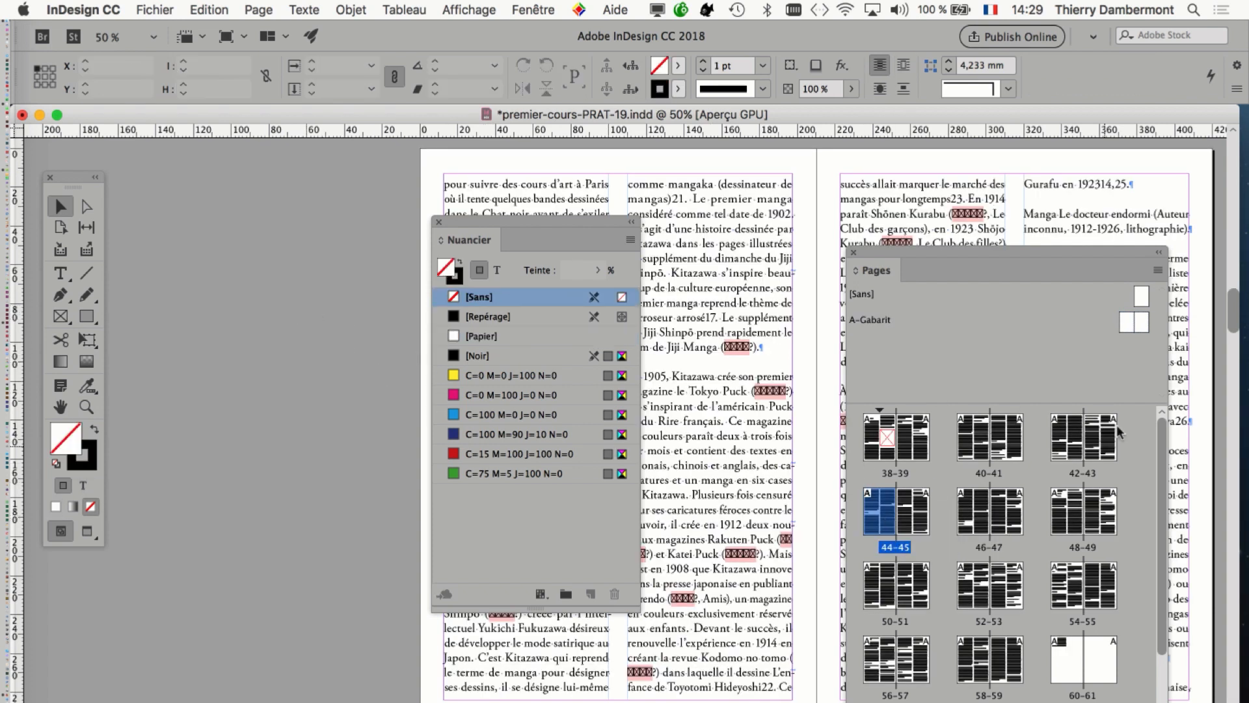
double_click(1127, 325)
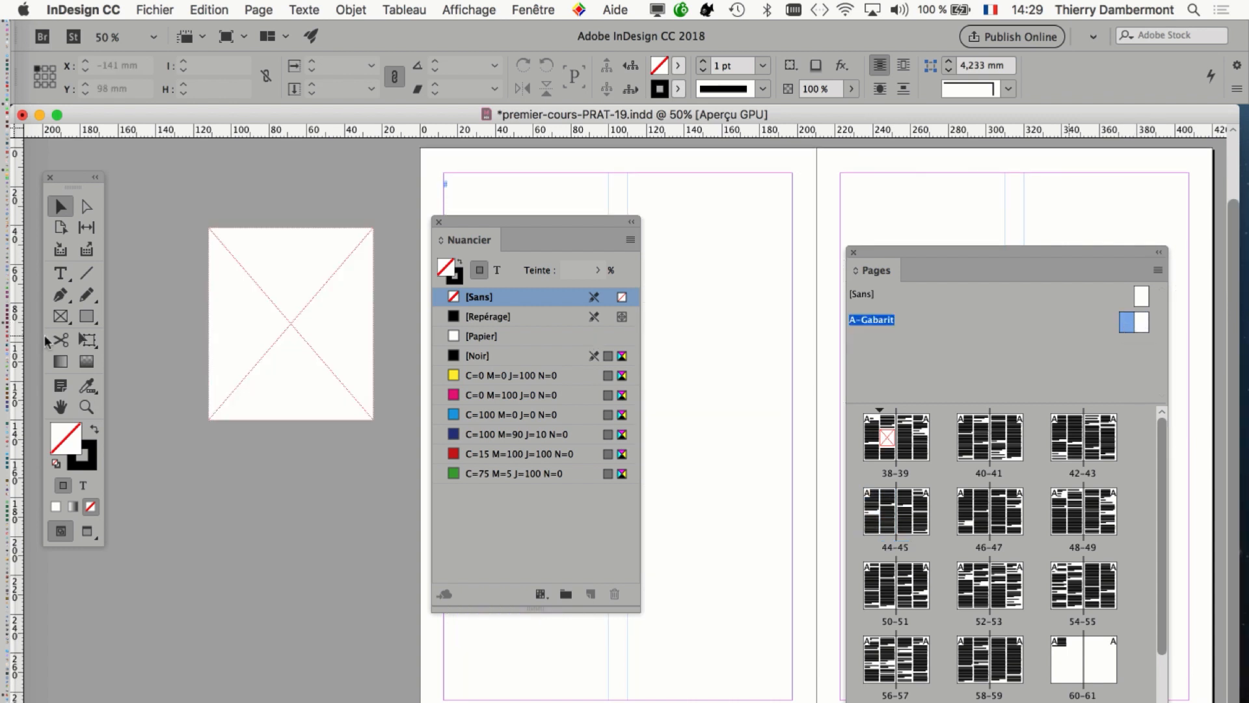
click(253, 332)
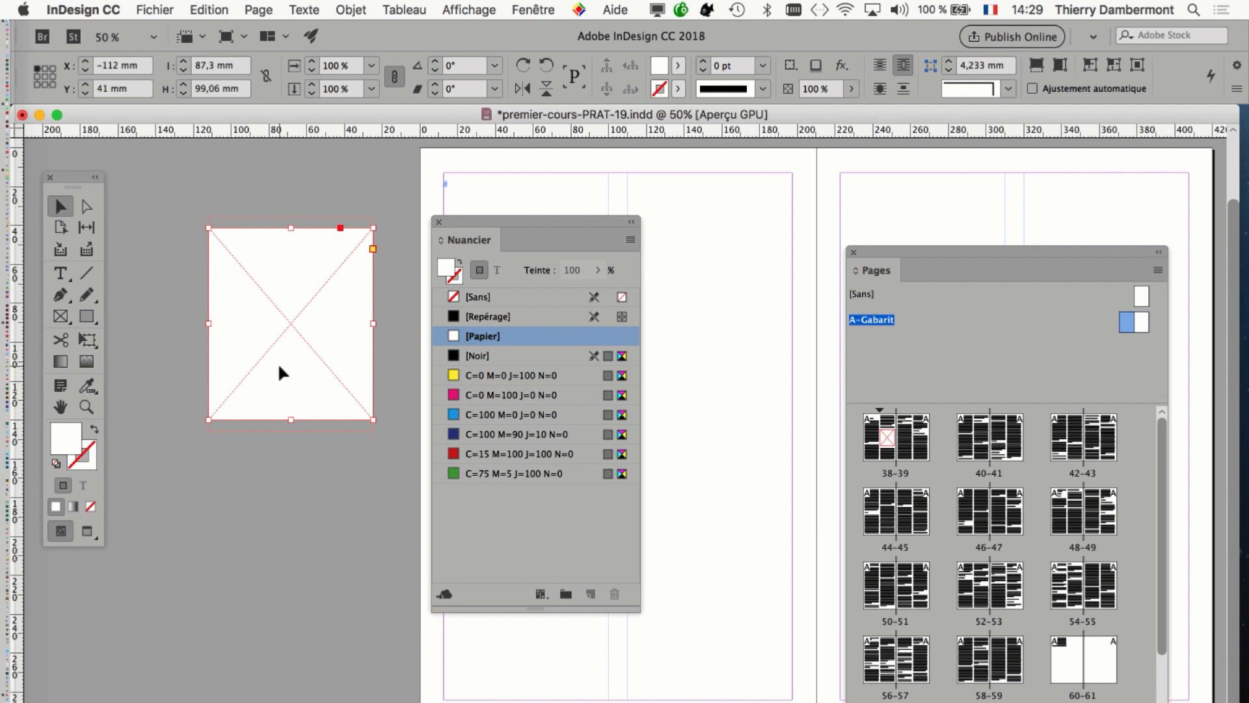
double_click(1128, 324)
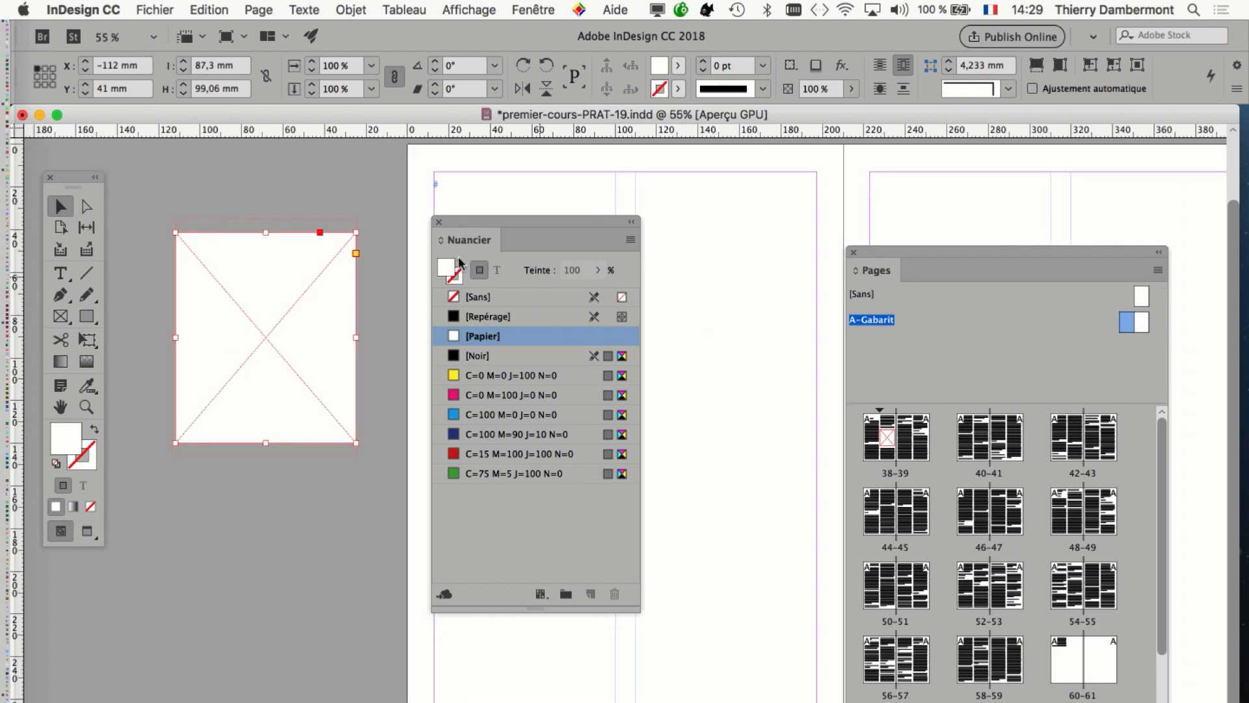
Move the white master frame flush against the left page's outer edge, at X -87.3 mm and Y 20.32 mm, and check pages 44-45.
drag(488, 223, 590, 220)
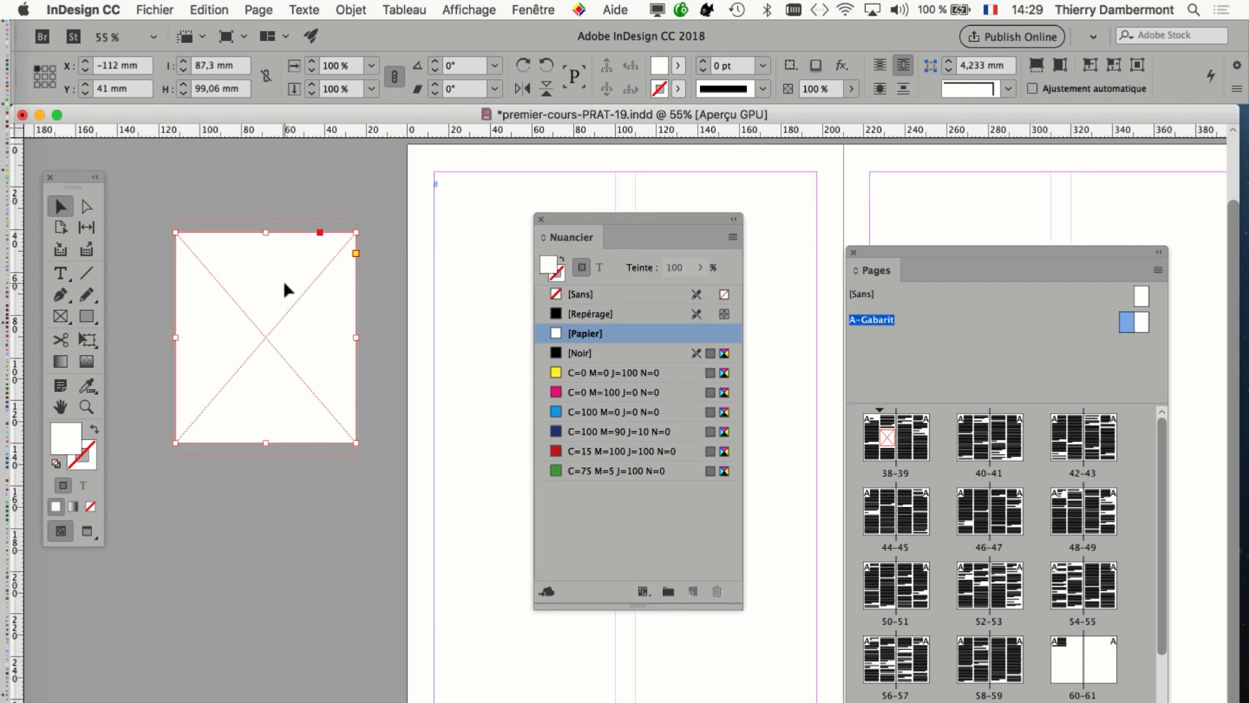
drag(285, 290, 339, 245)
click(888, 519)
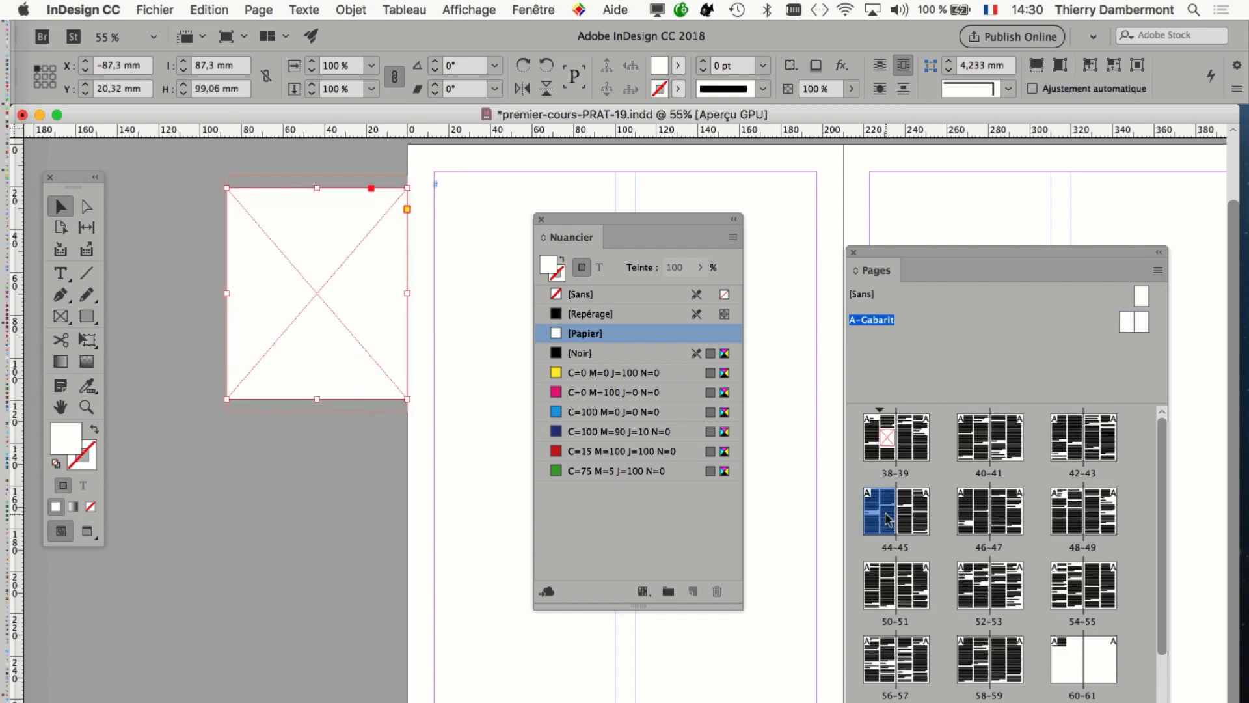
double_click(888, 519)
click(1128, 328)
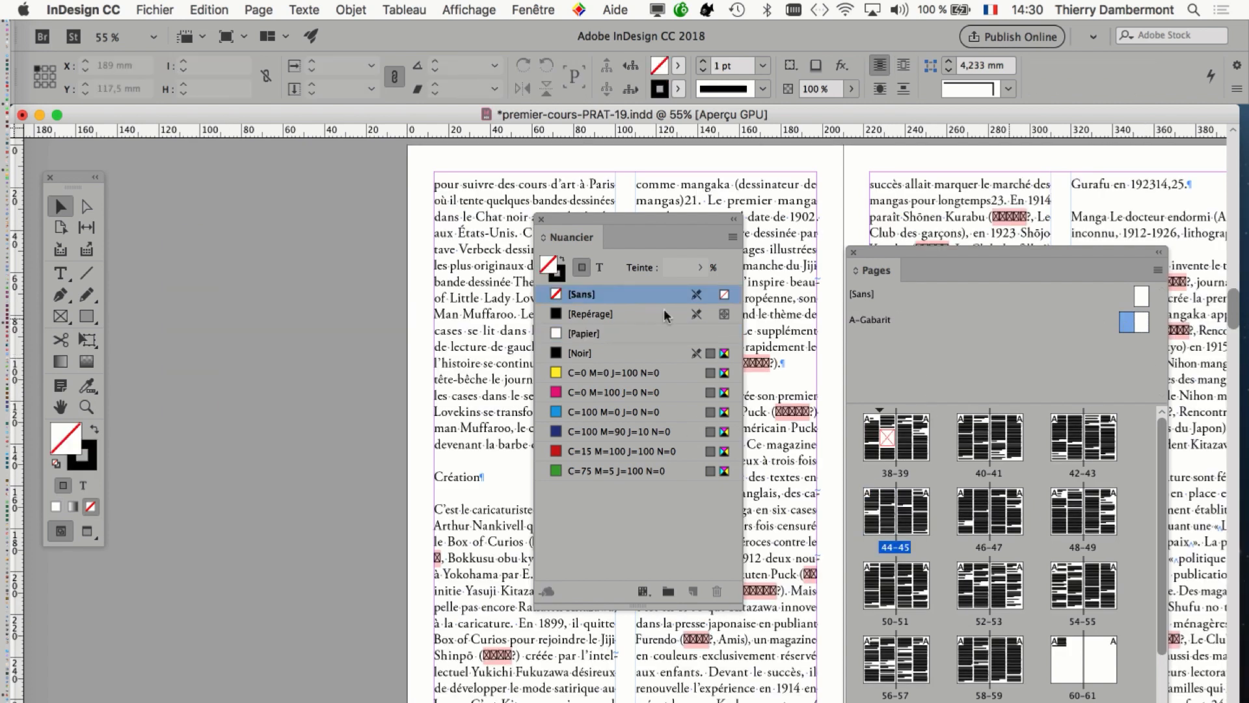
Move the frame on A-Gabarit so it slightly overlaps the left page, at X -80.5 mm and Y 33.5 mm, and check pages 44-45.
double_click(1125, 325)
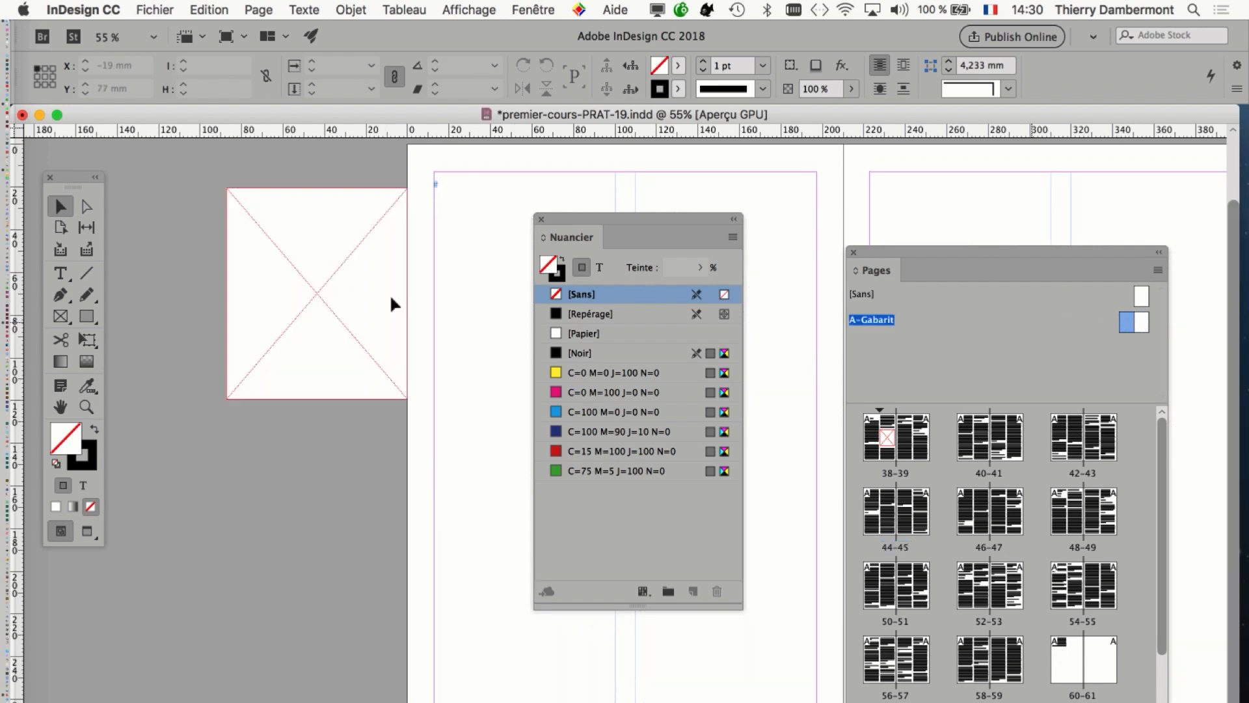
drag(356, 306, 401, 322)
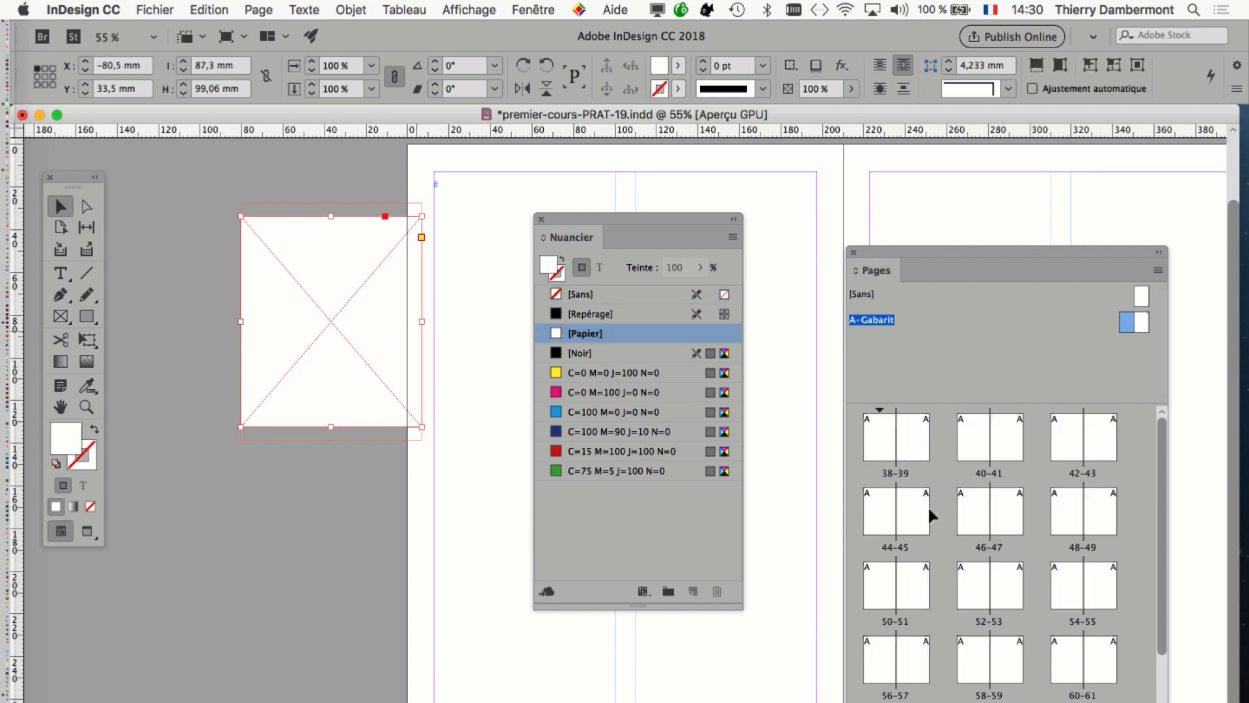
double_click(889, 515)
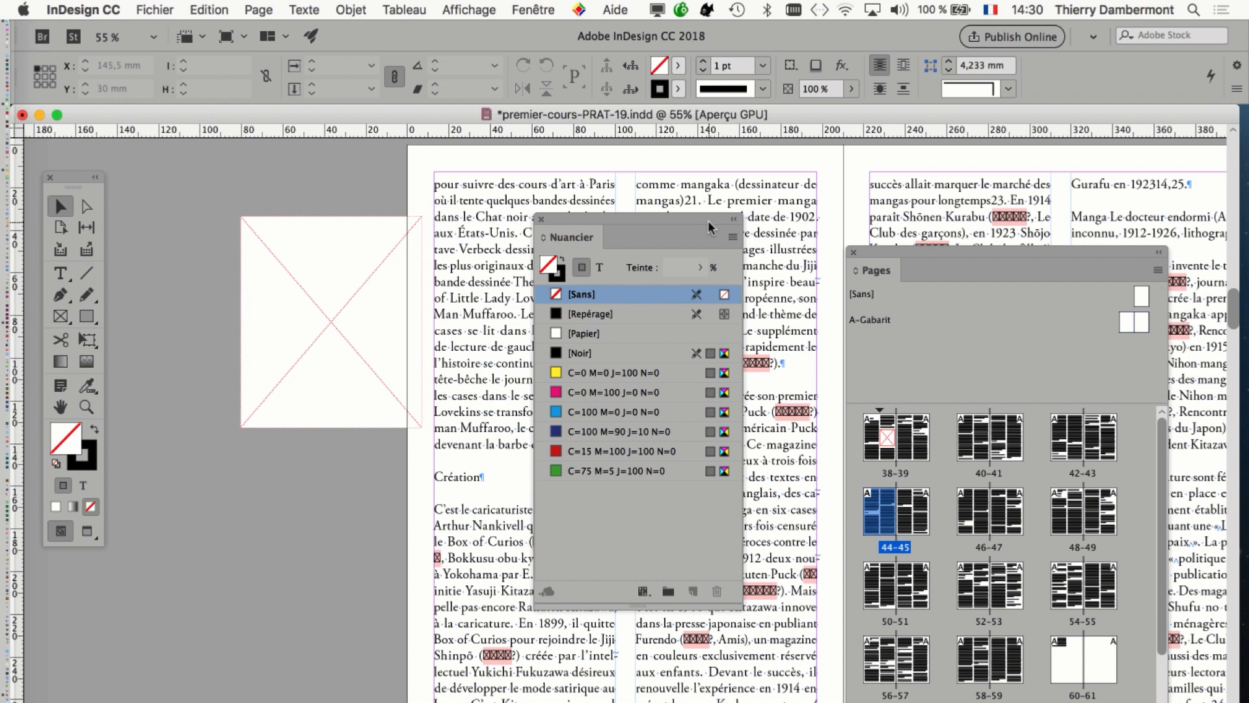
Make the Nuancier panel wider and shorter, and move it clear of the upper text columns on pages 44-45.
drag(708, 217, 461, 462)
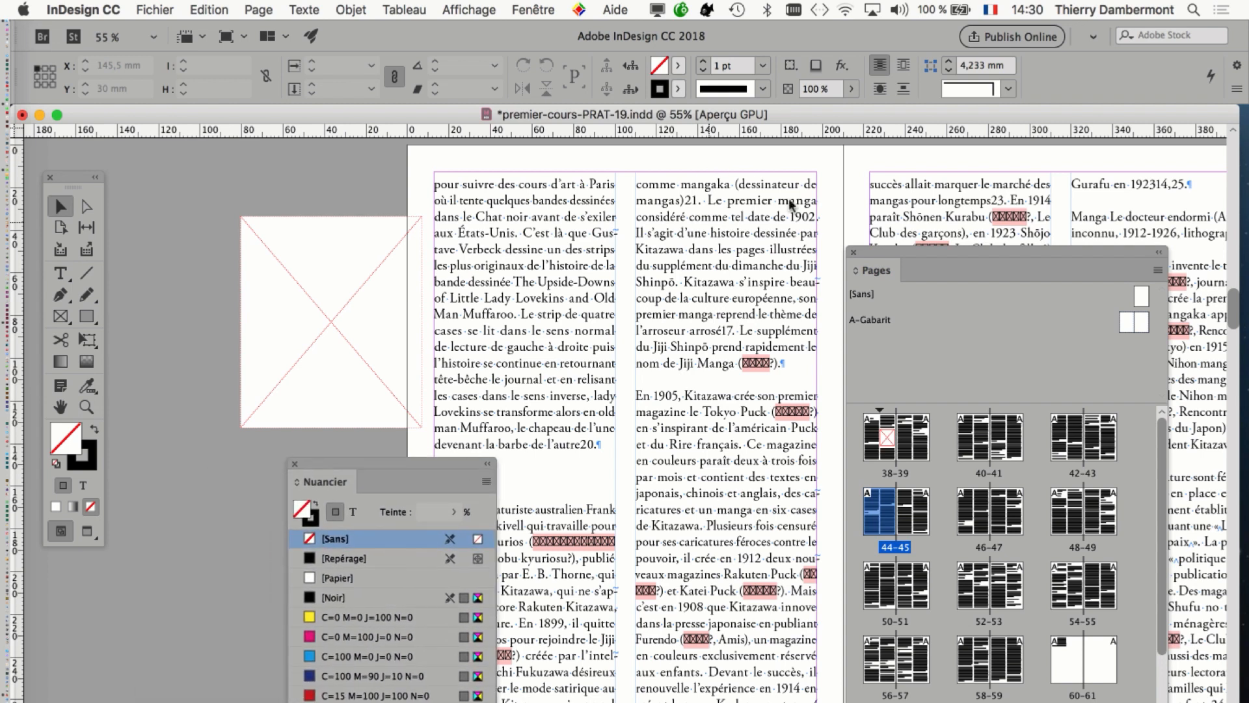
drag(345, 475, 597, 172)
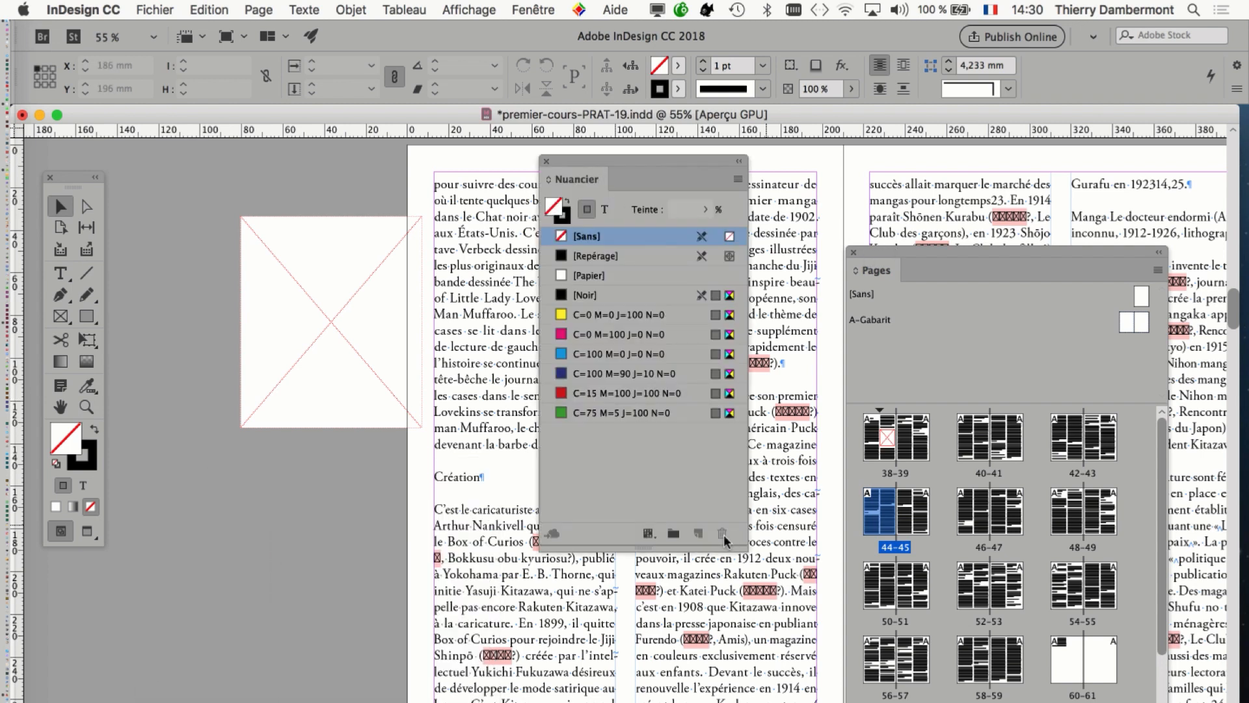
drag(744, 550, 819, 474)
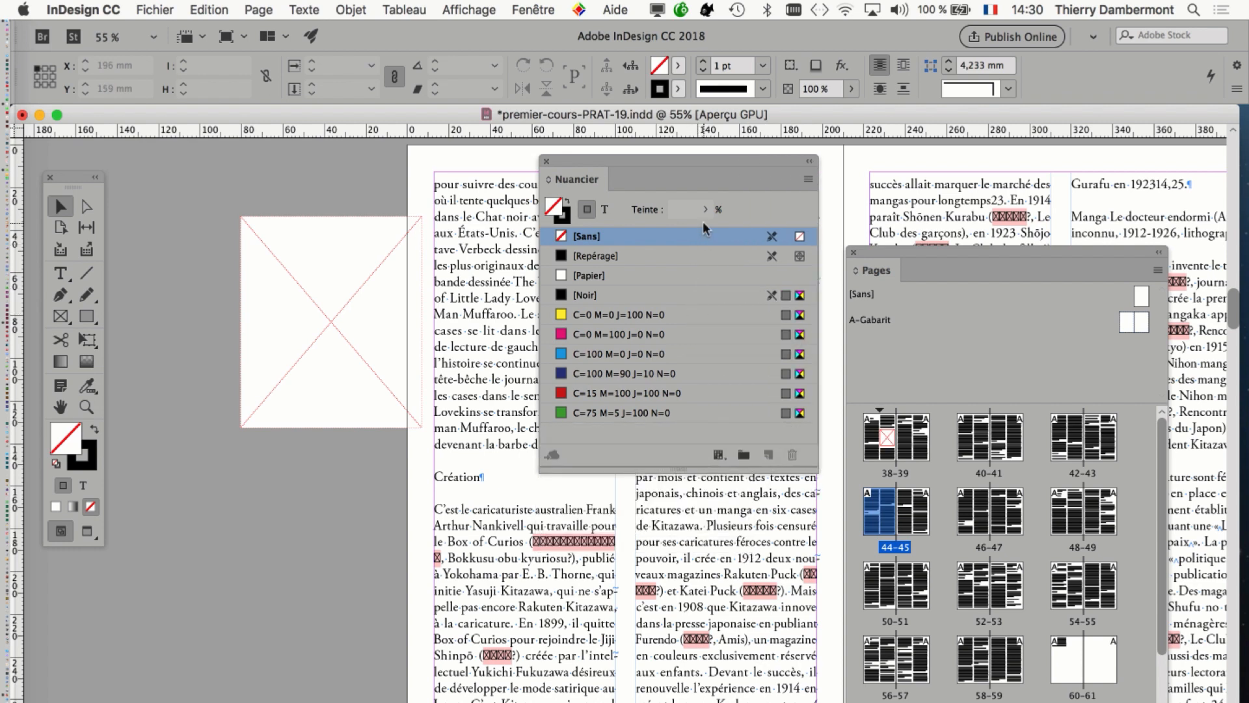
drag(745, 159, 376, 479)
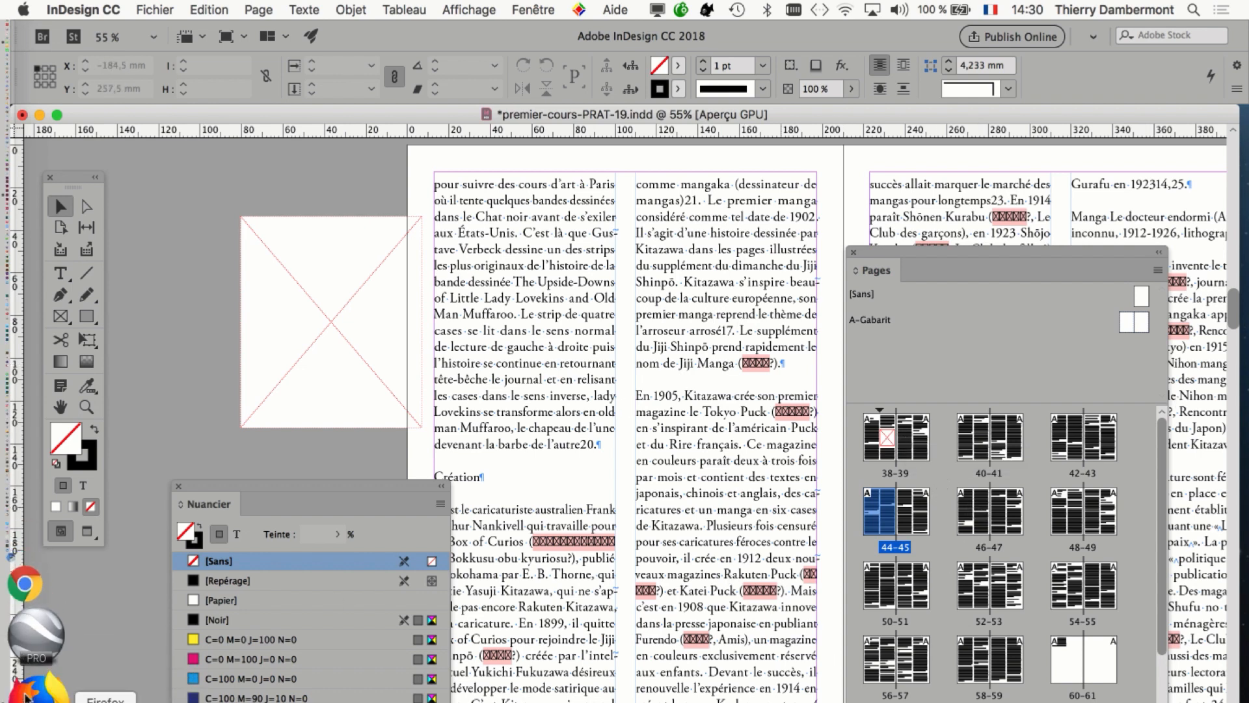
Switch to Firefox and search Bing for squirrel "public domain".
click(26, 699)
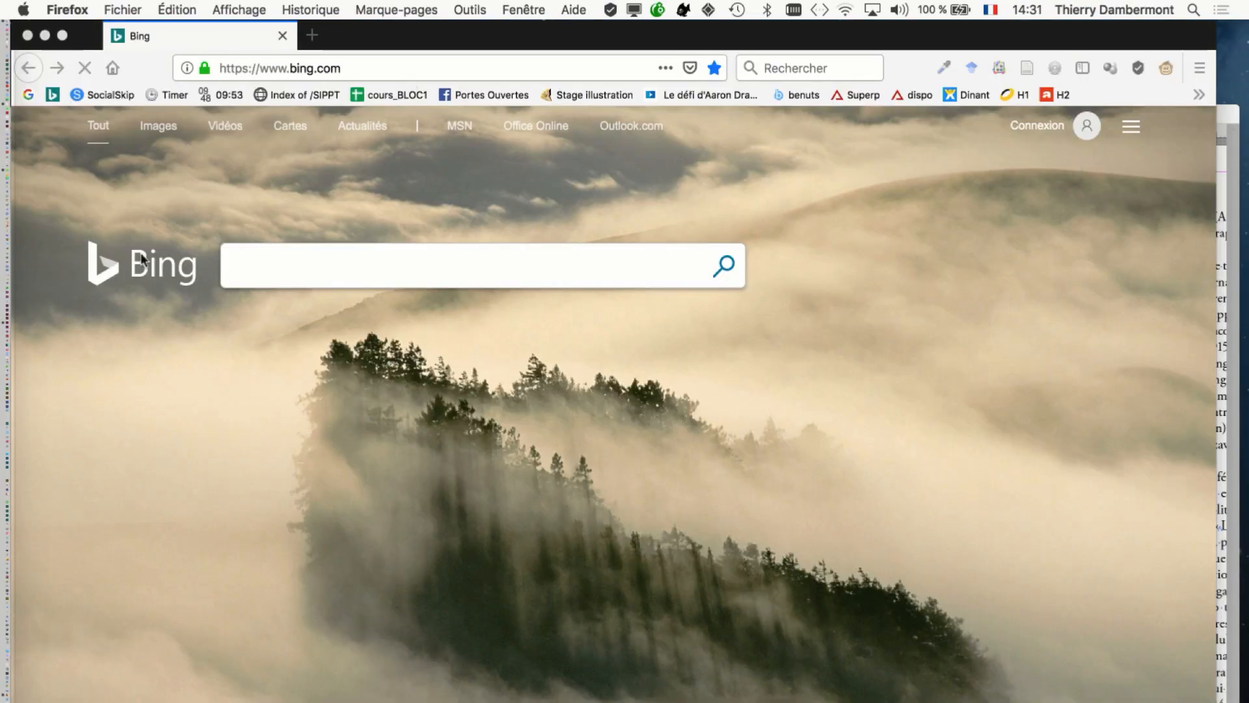
click(255, 269)
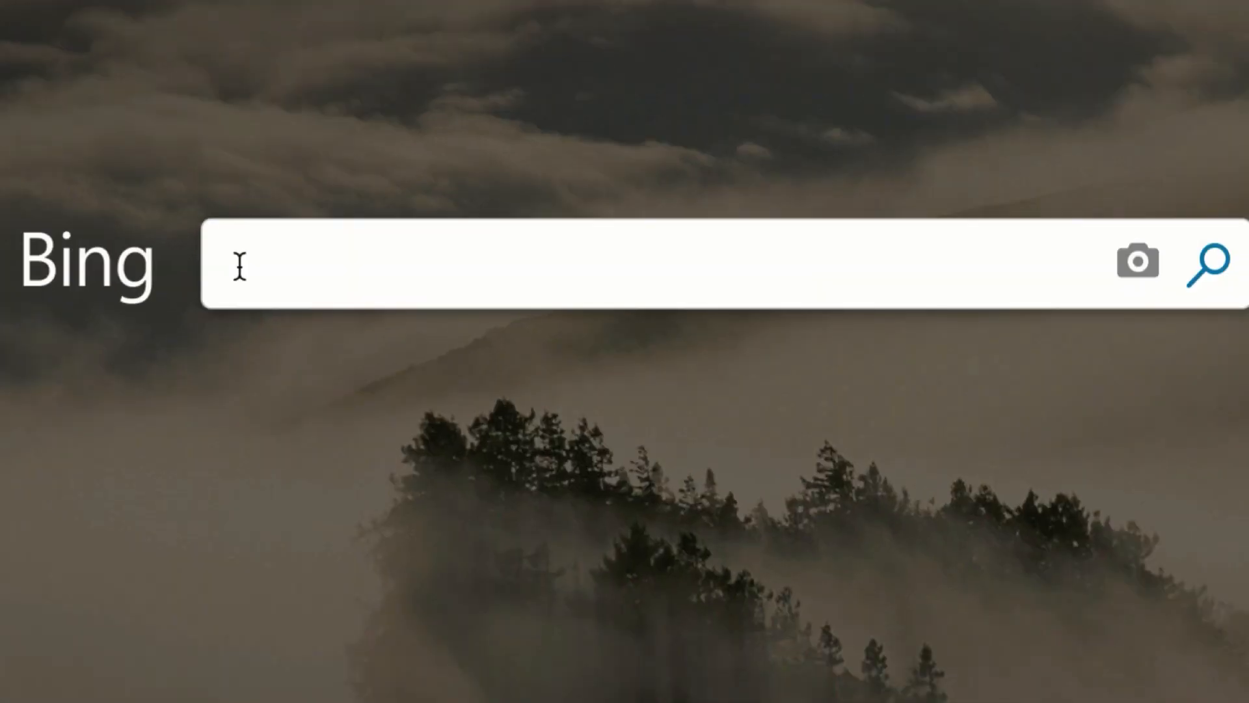
text(squirrel)
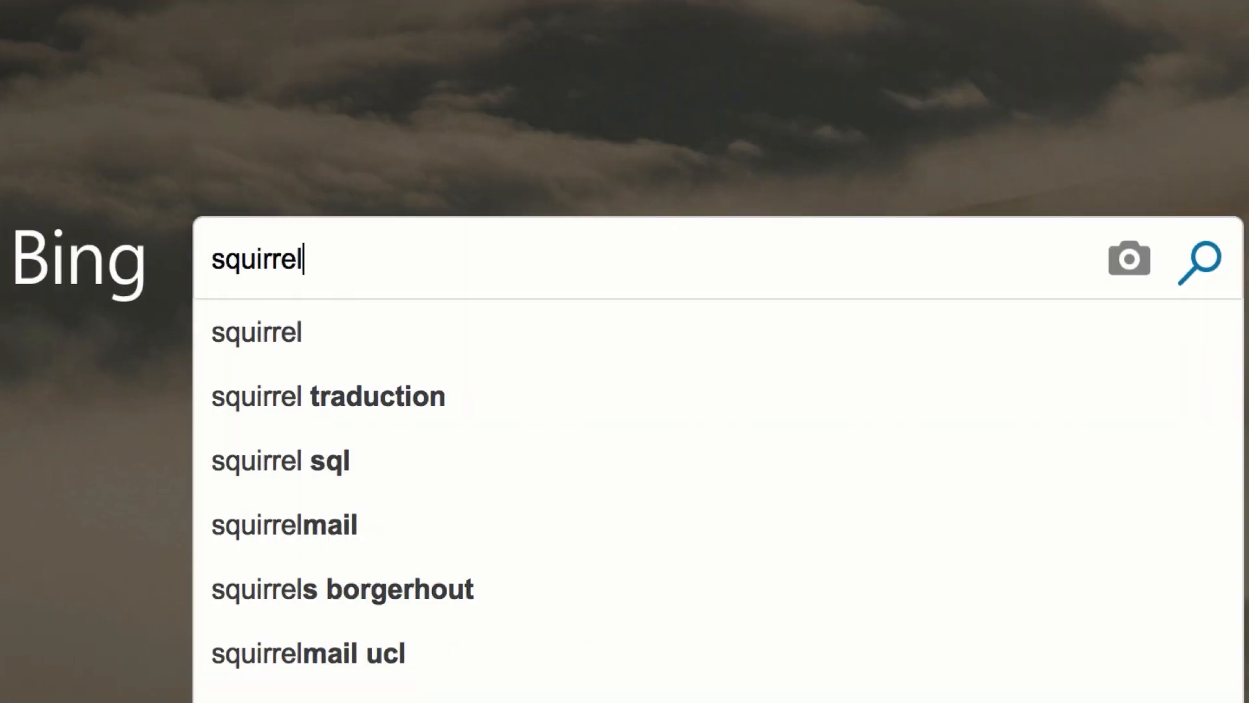
text( ")
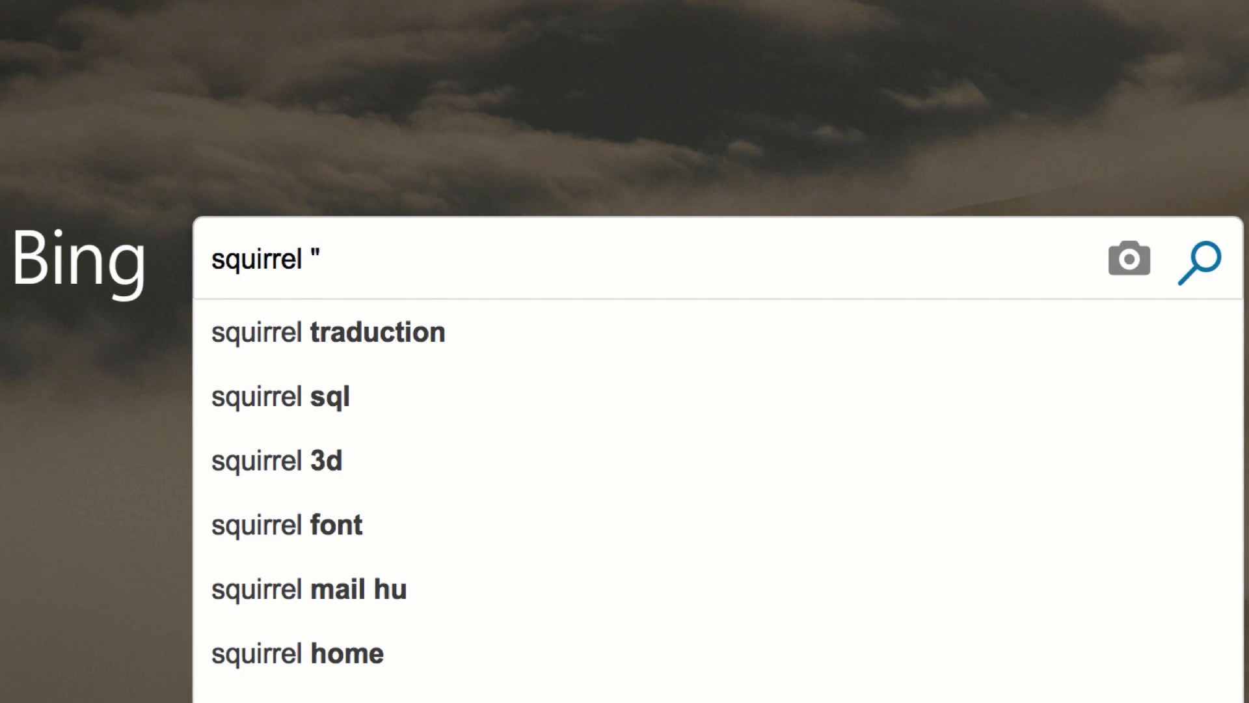
text(public)
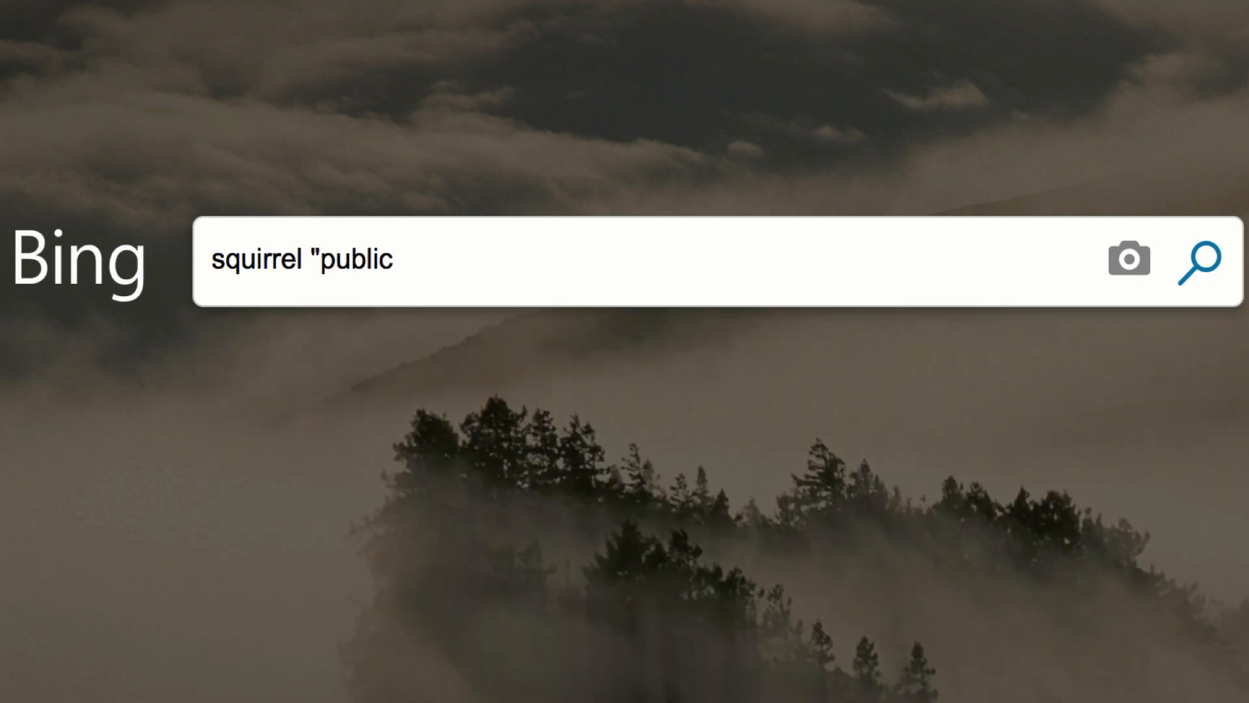
text( domain")
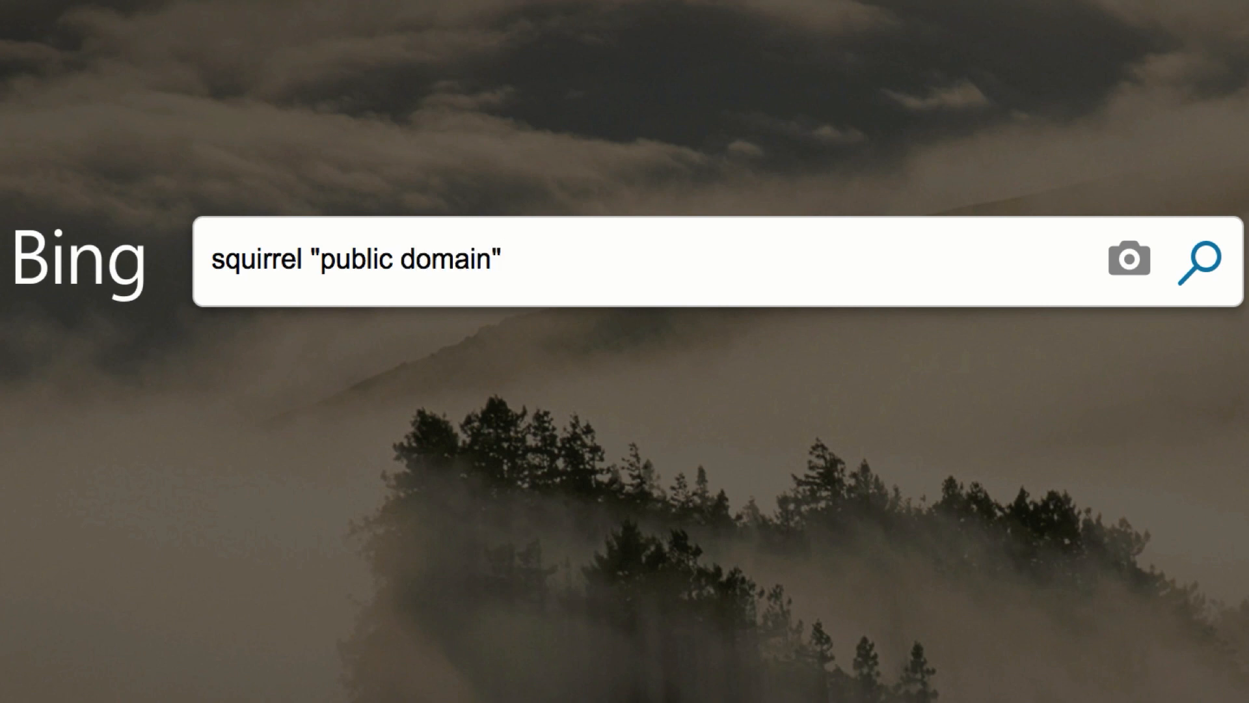
key(Return)
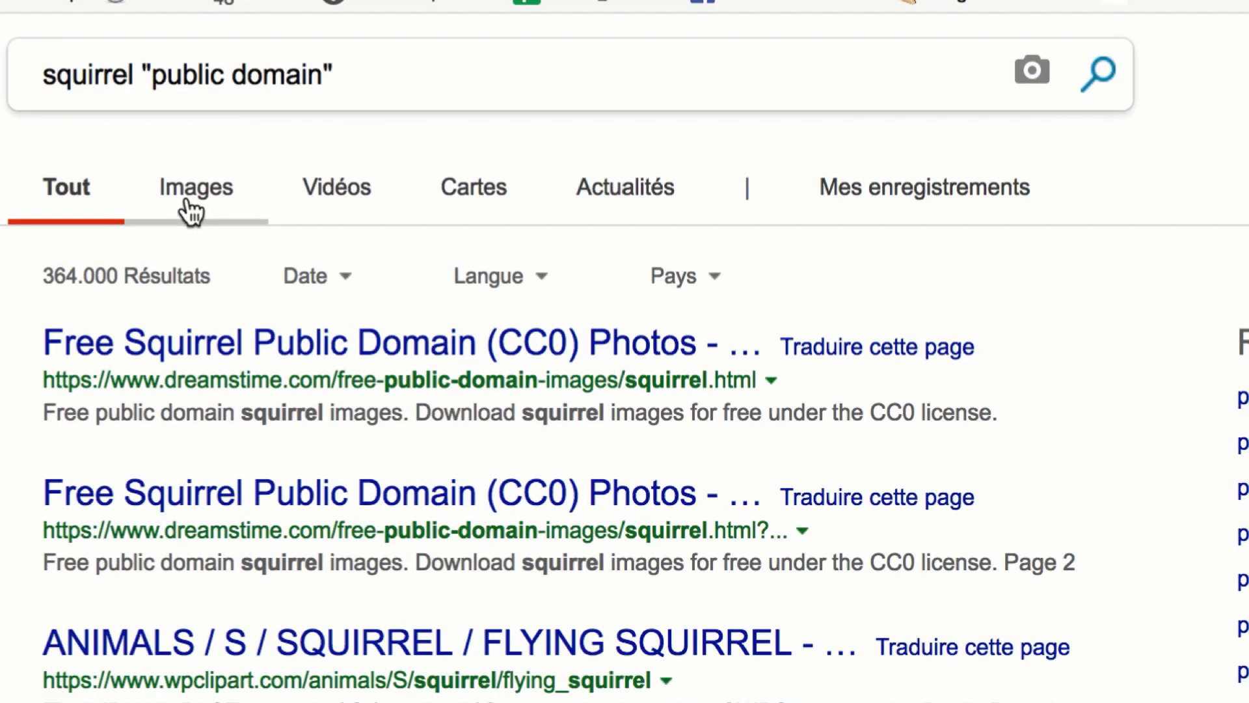
Show the image results filtered to large sizes (Grandes) and open the picture of the squirrel sitting on the branch.
click(192, 210)
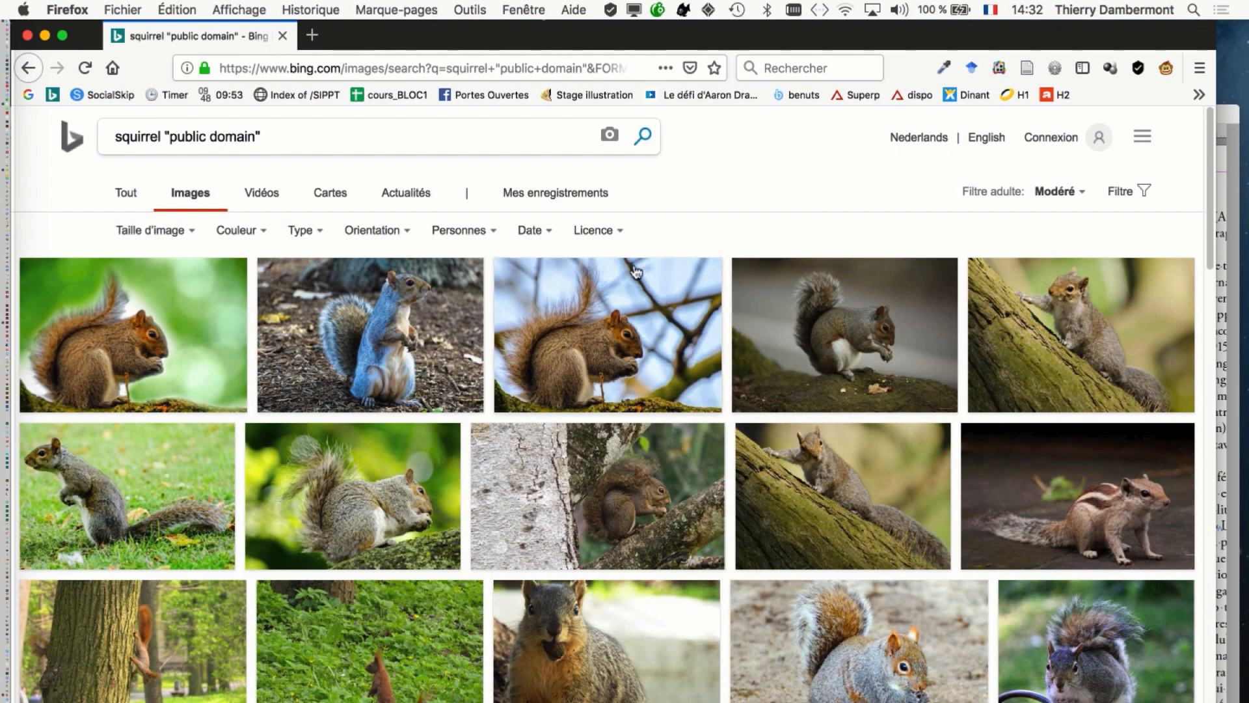
click(1142, 195)
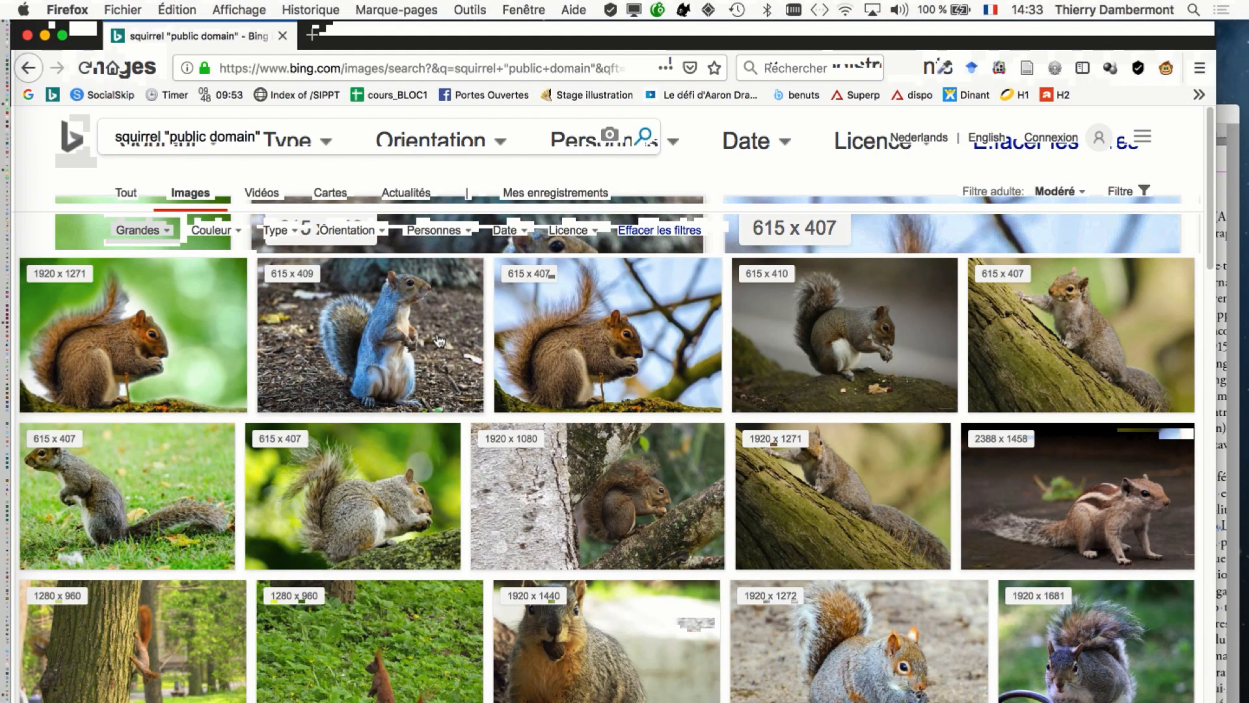
mouse_move(441, 341)
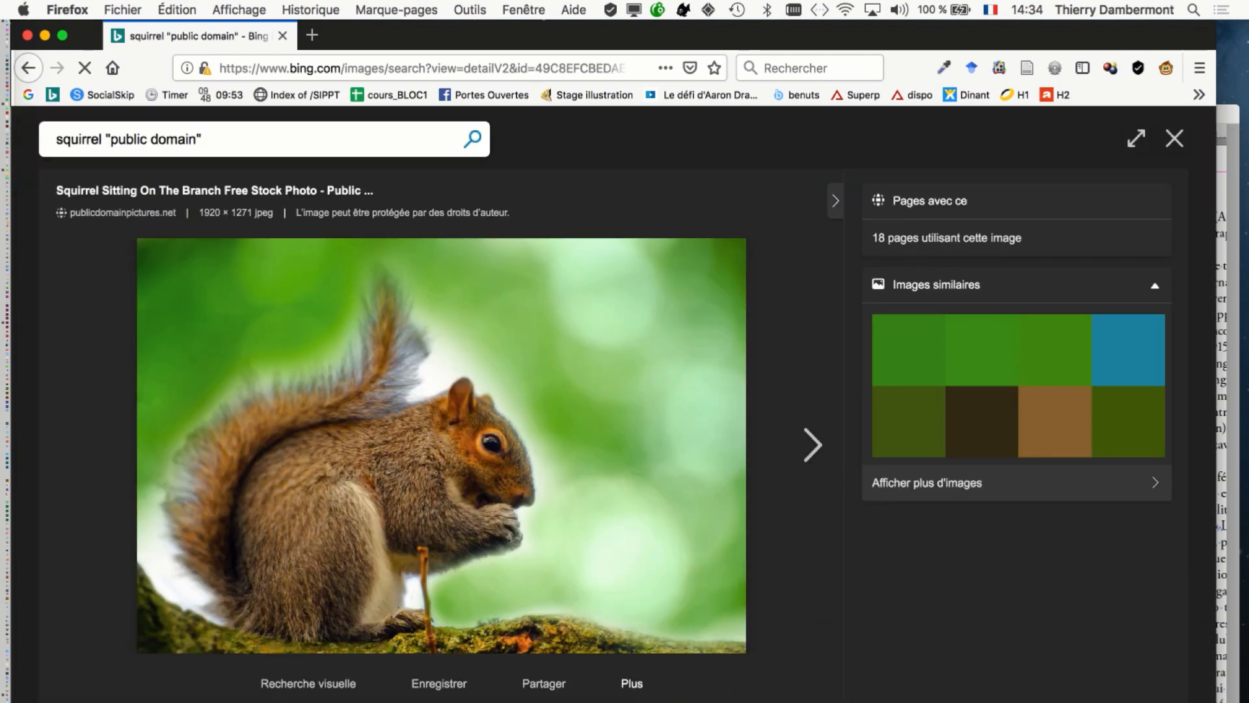
Display the original squirrel picture from publicdomainpictures.net on its own in a new browser tab.
click(632, 683)
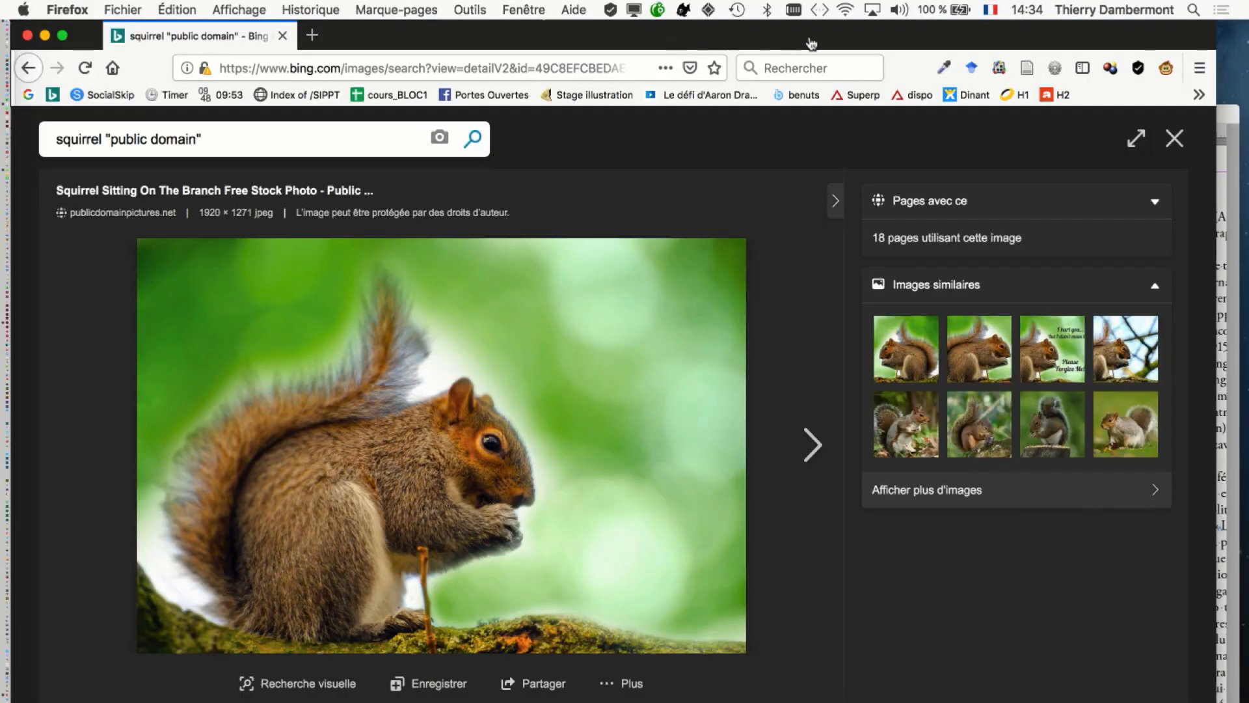
click(634, 10)
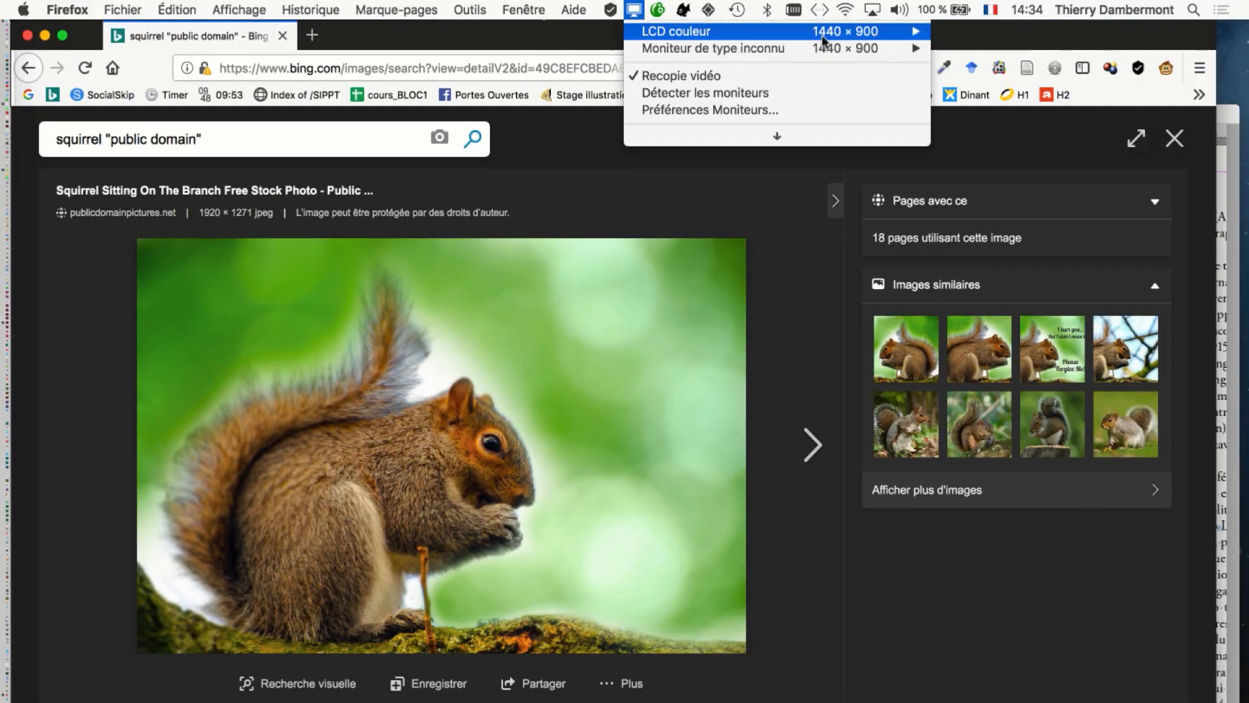
mouse_move(823, 36)
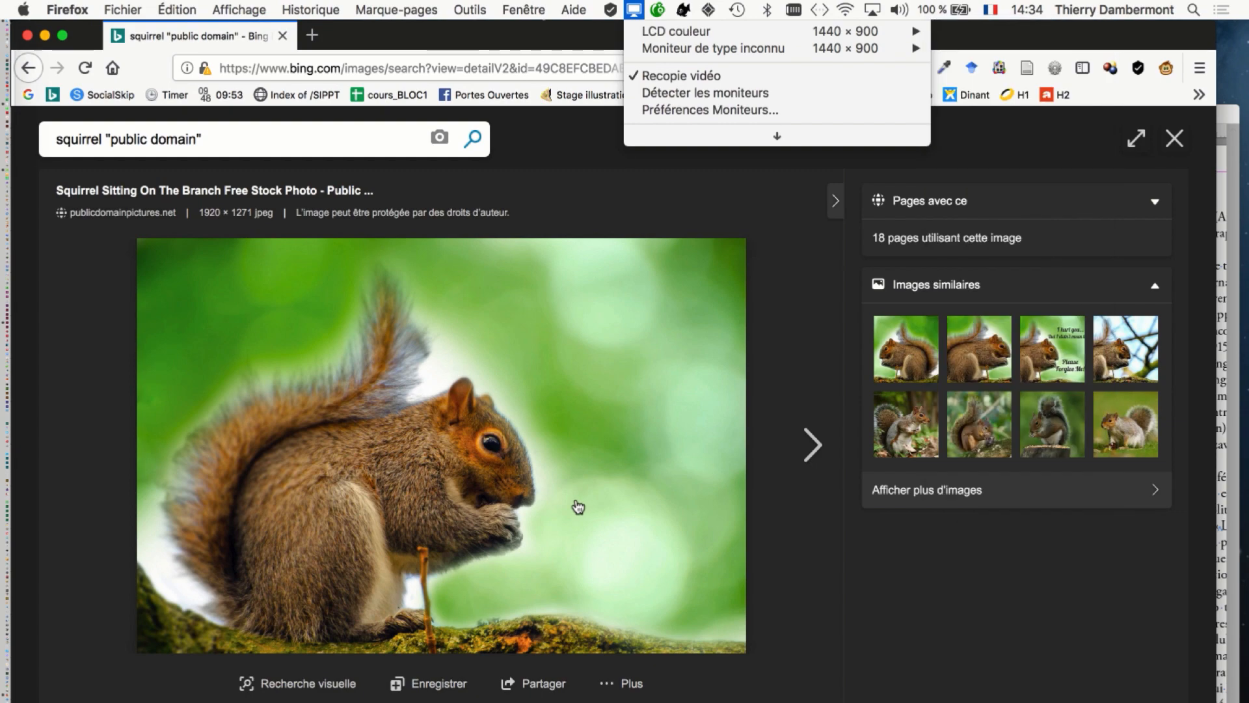
right_click(578, 507)
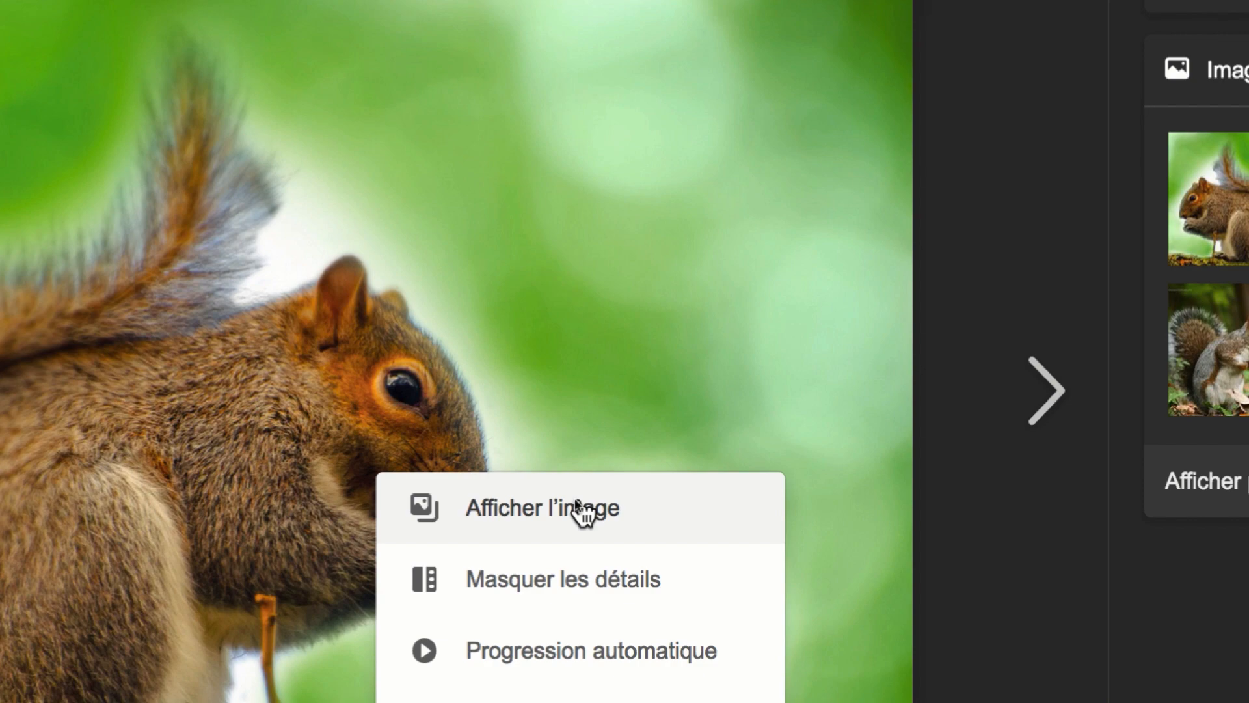
click(576, 504)
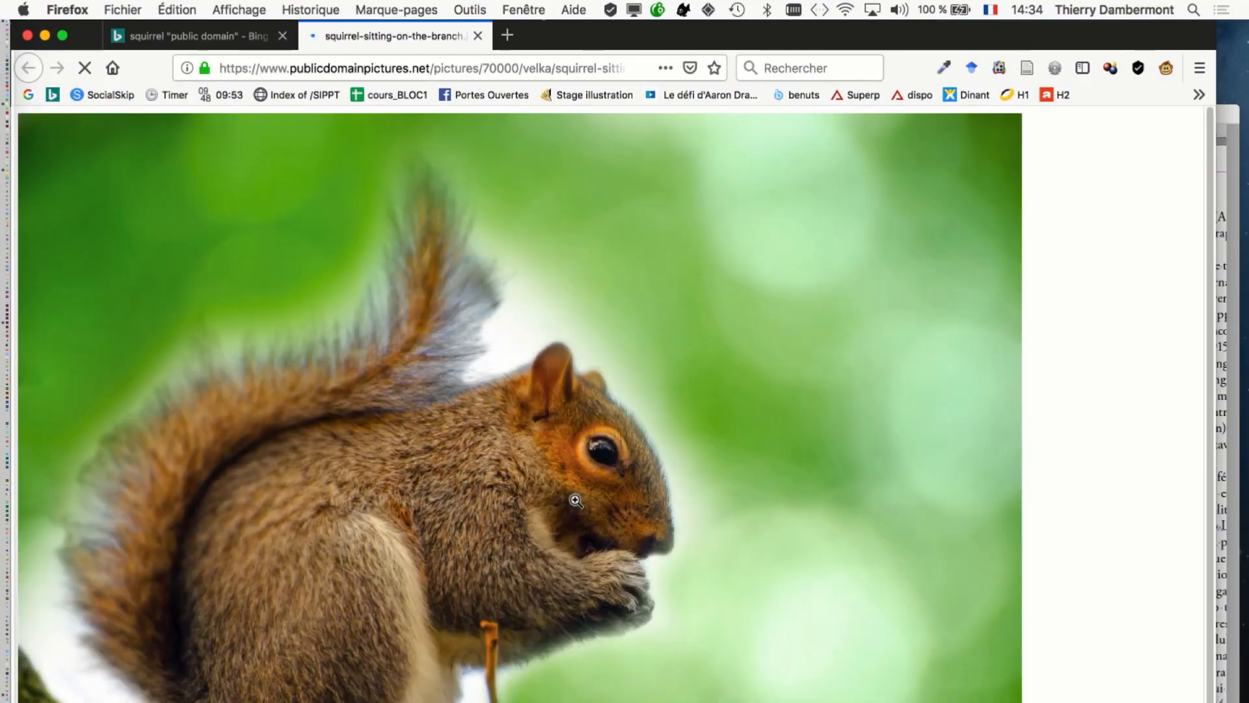
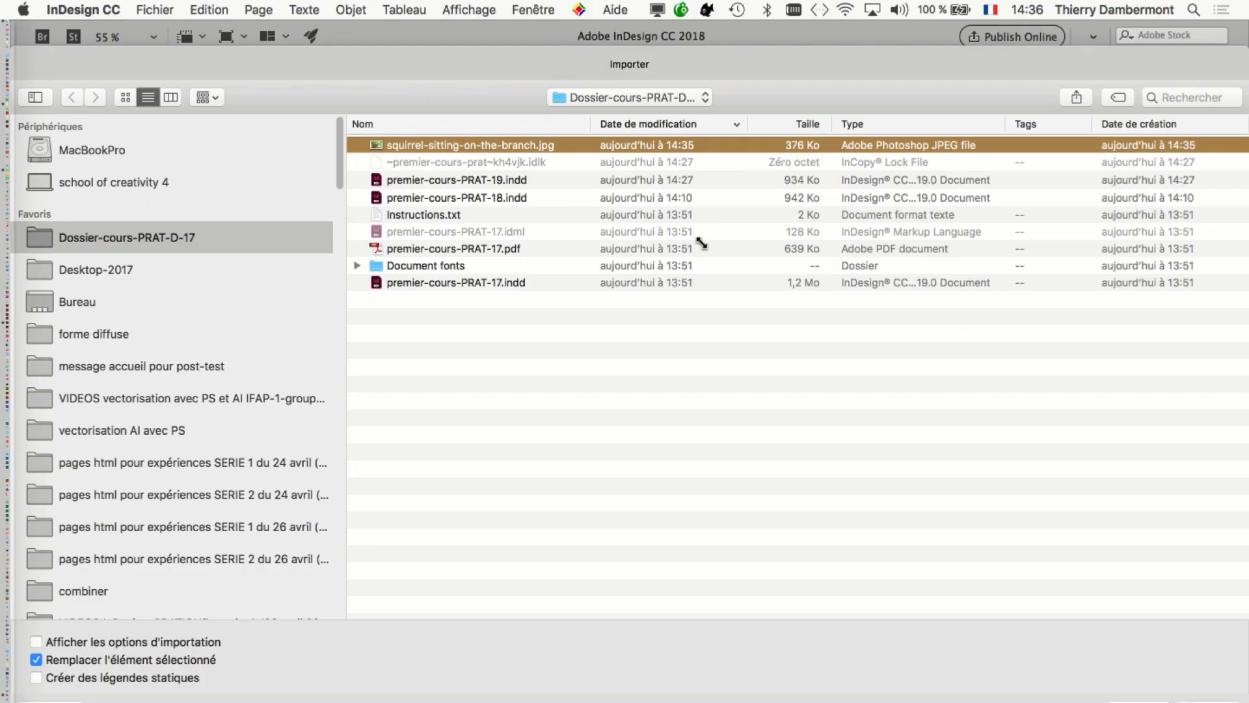
Place squirrel-sitting-on-the-branch.jpg into the selected image frame on page 38.
drag(702, 243, 1008, 655)
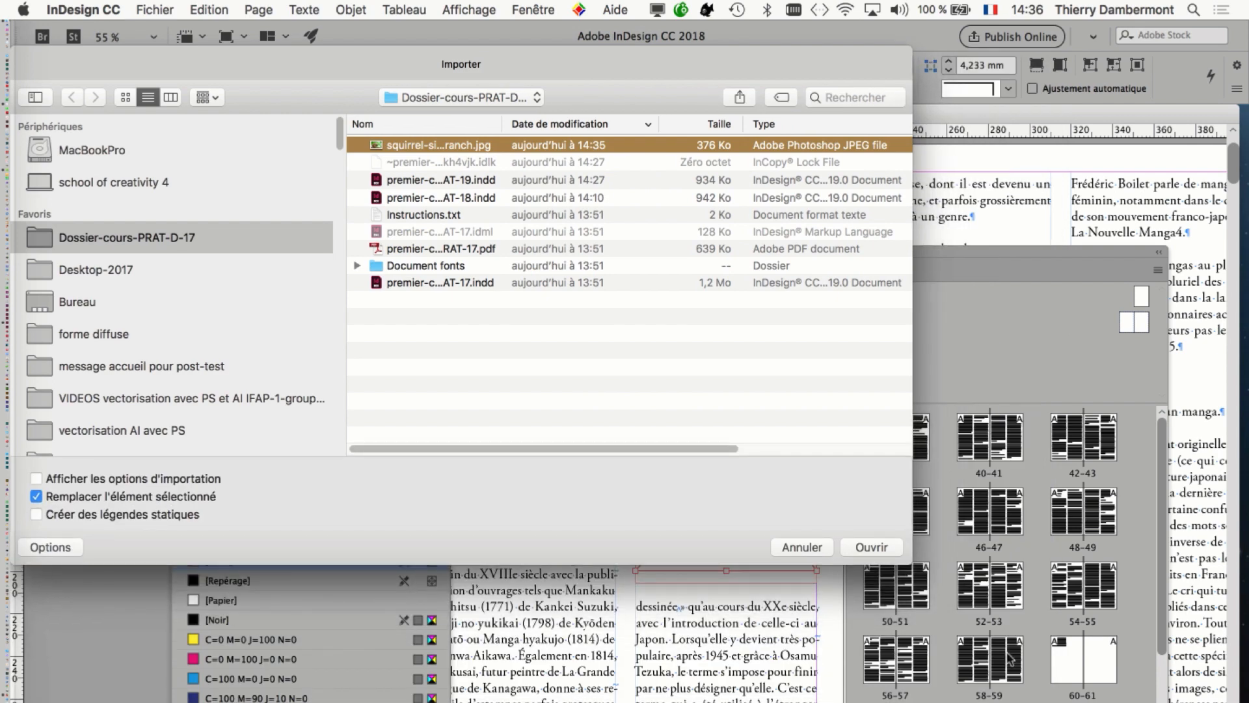
drag(767, 72, 899, 180)
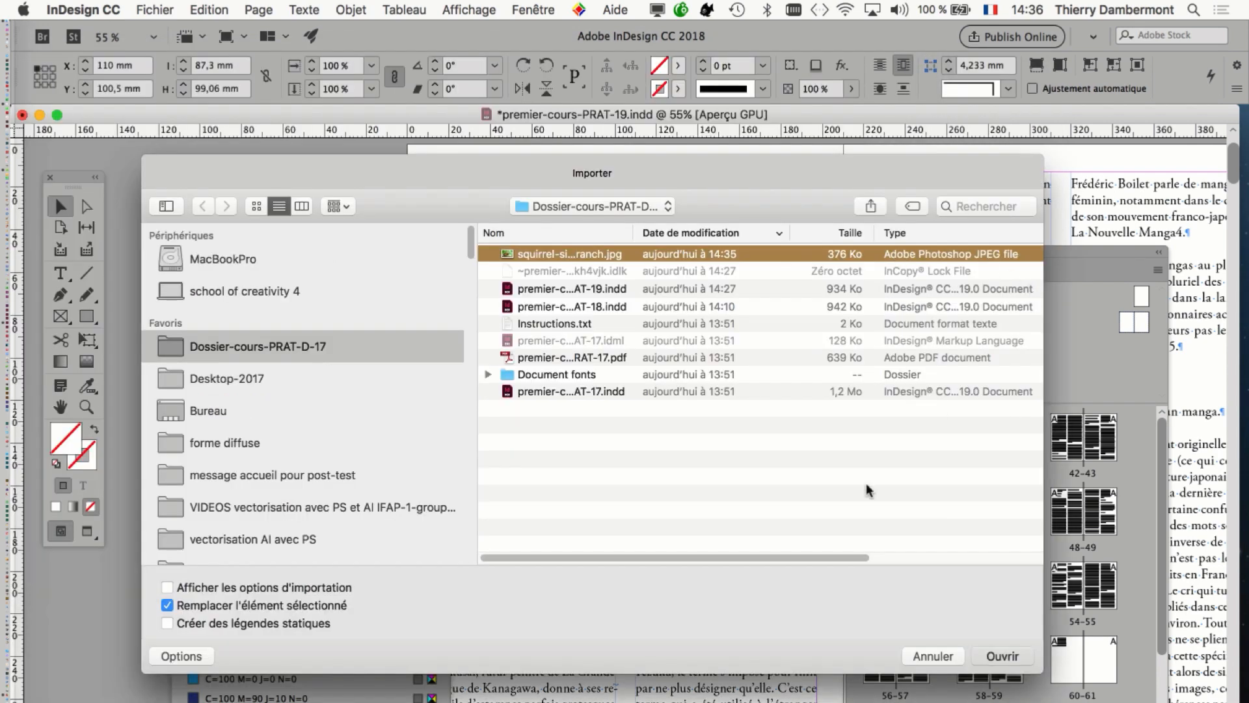
key(Return)
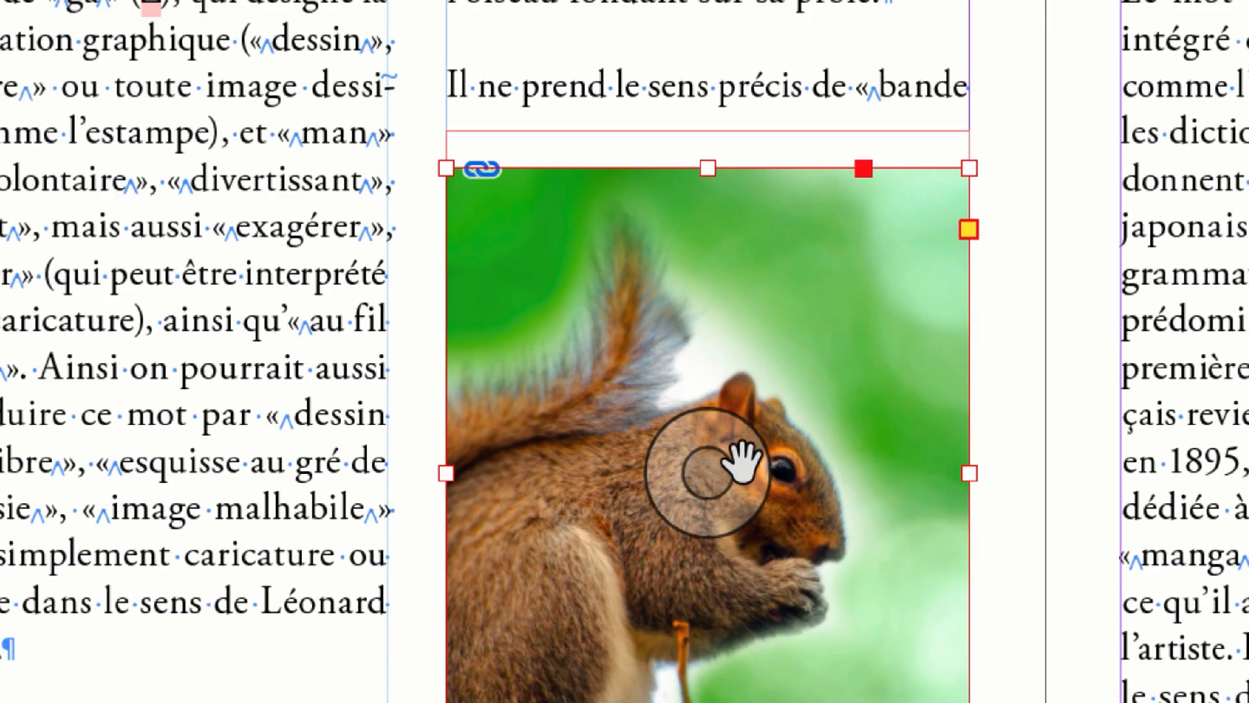
Shift the squirrel picture within its frame to an offset of about X -13.6 mm, Y 0 mm.
click(742, 460)
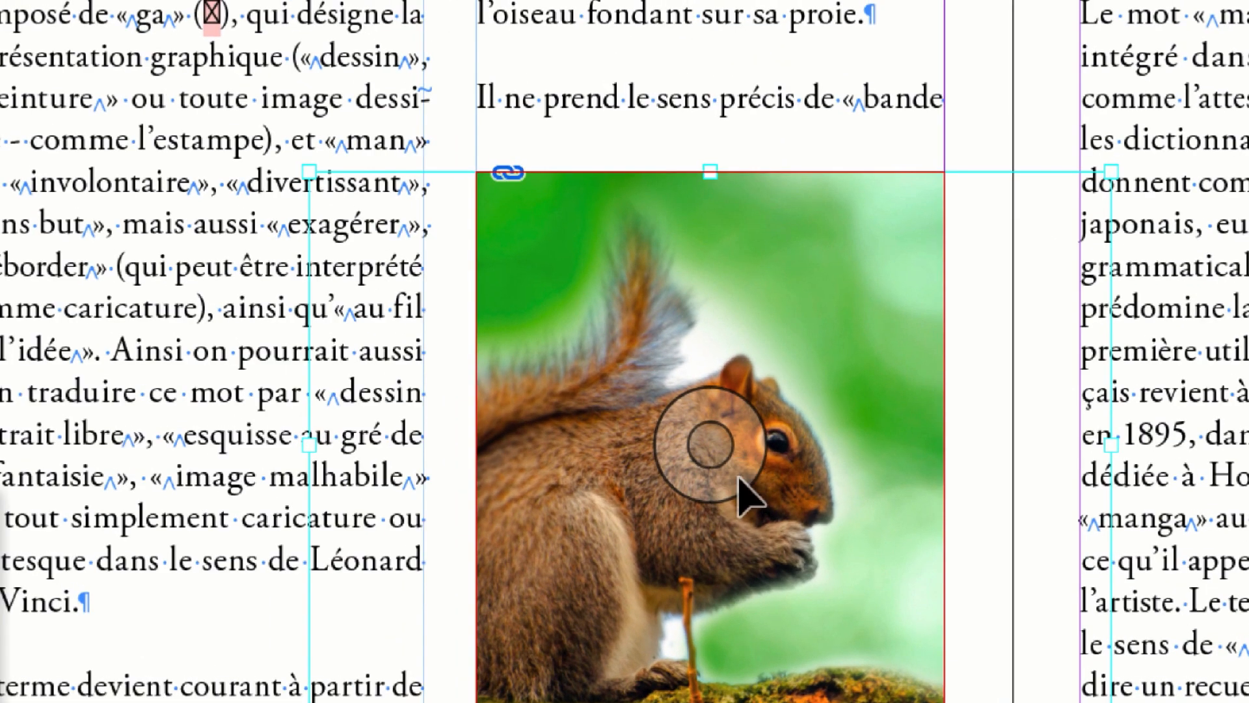
mouse_move(742, 478)
mouse_down()
mouse_move(726, 472)
mouse_move(747, 476)
mouse_up()
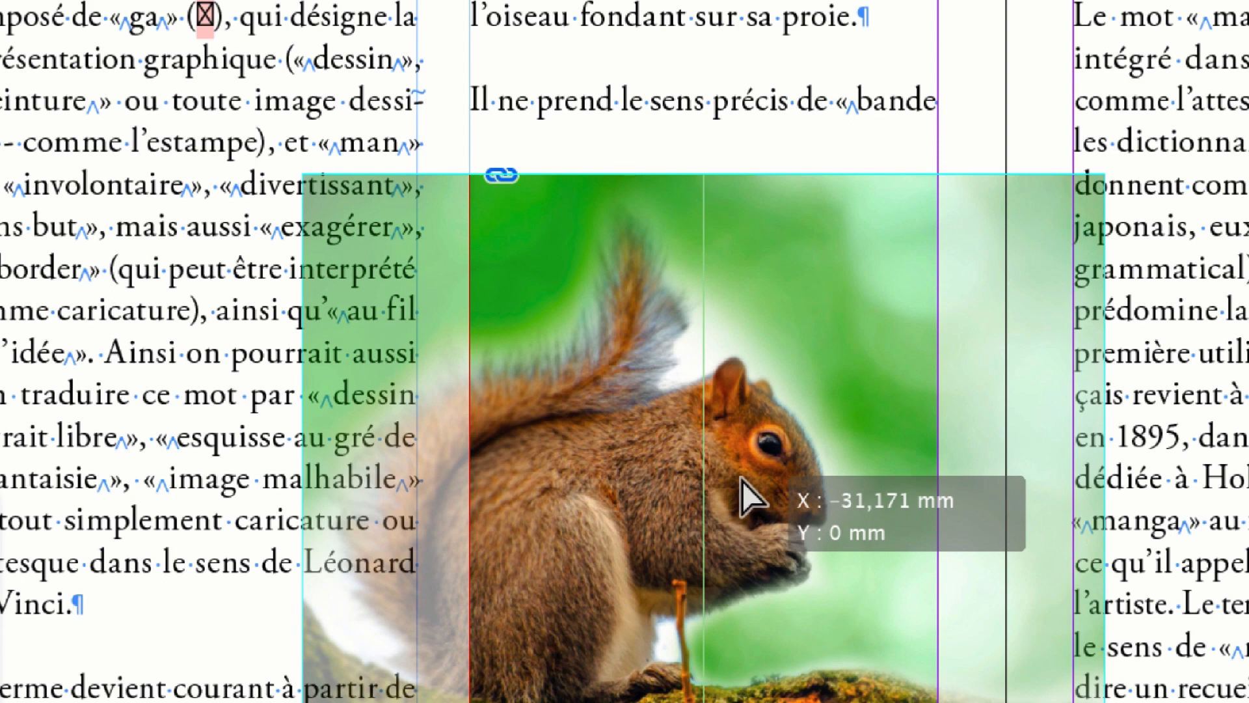
drag(741, 477, 766, 473)
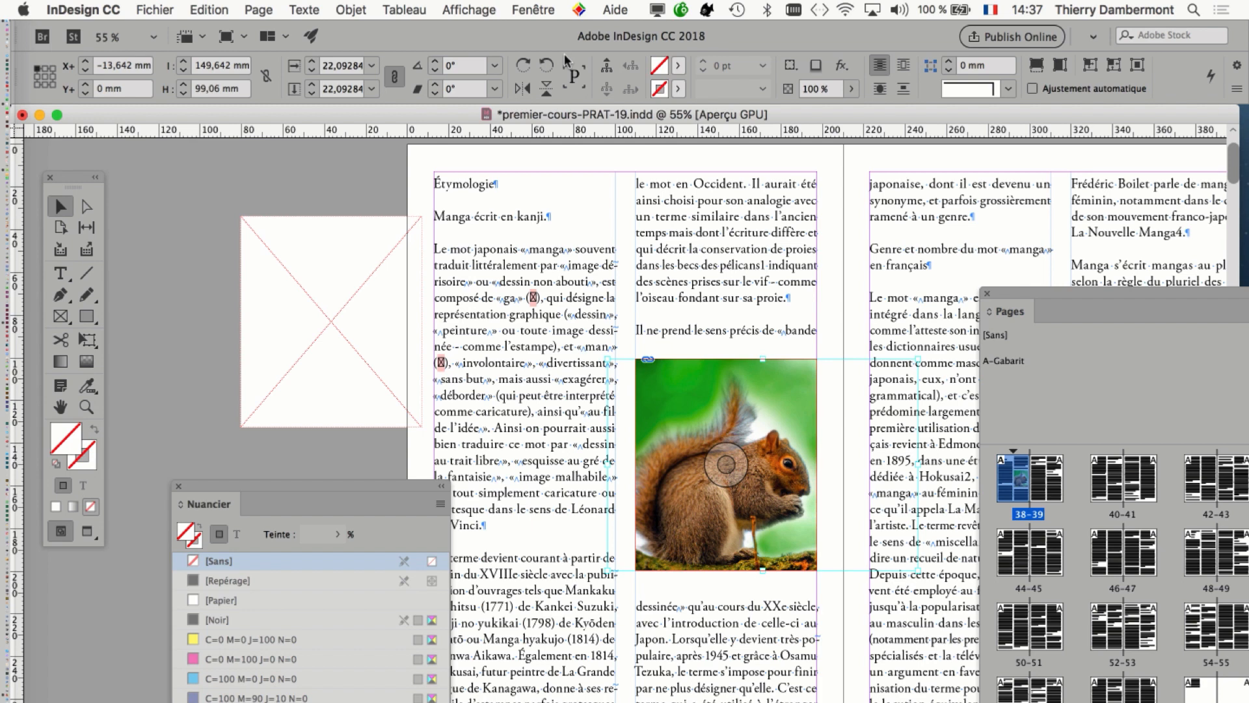
Save the document as a new version named premier-cours-PRAT-20.indd.
key(super+shift+s)
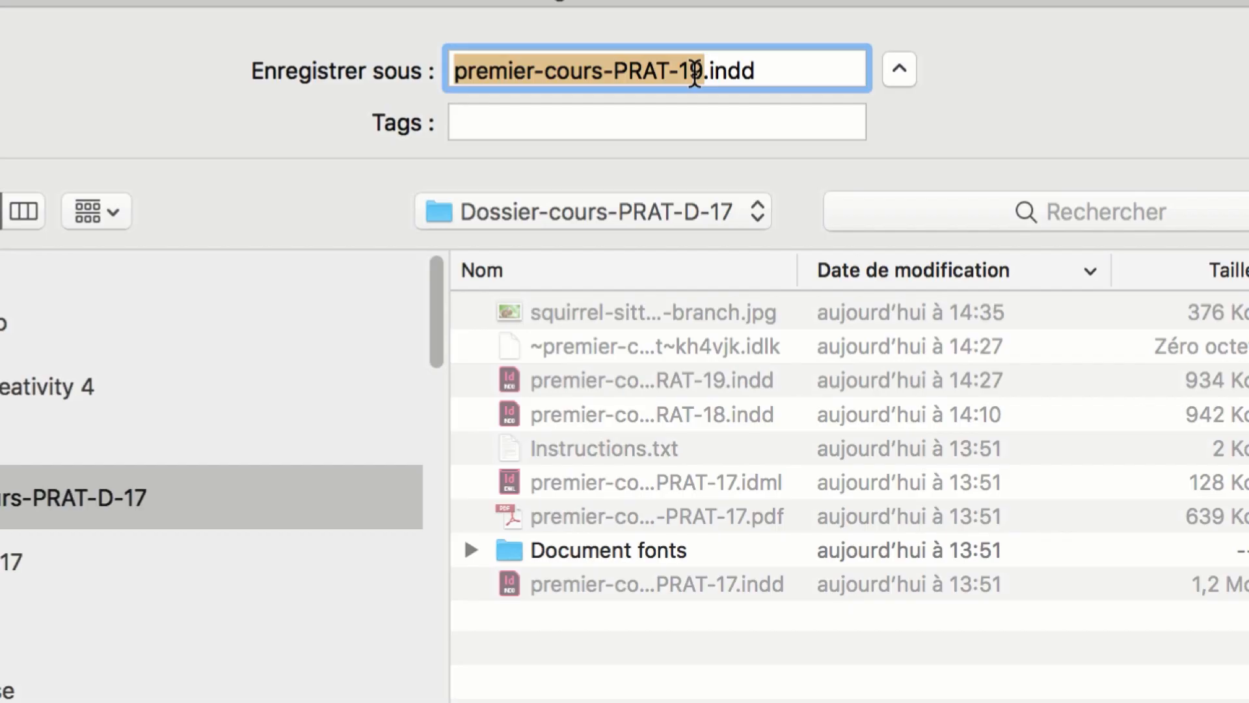
click(694, 71)
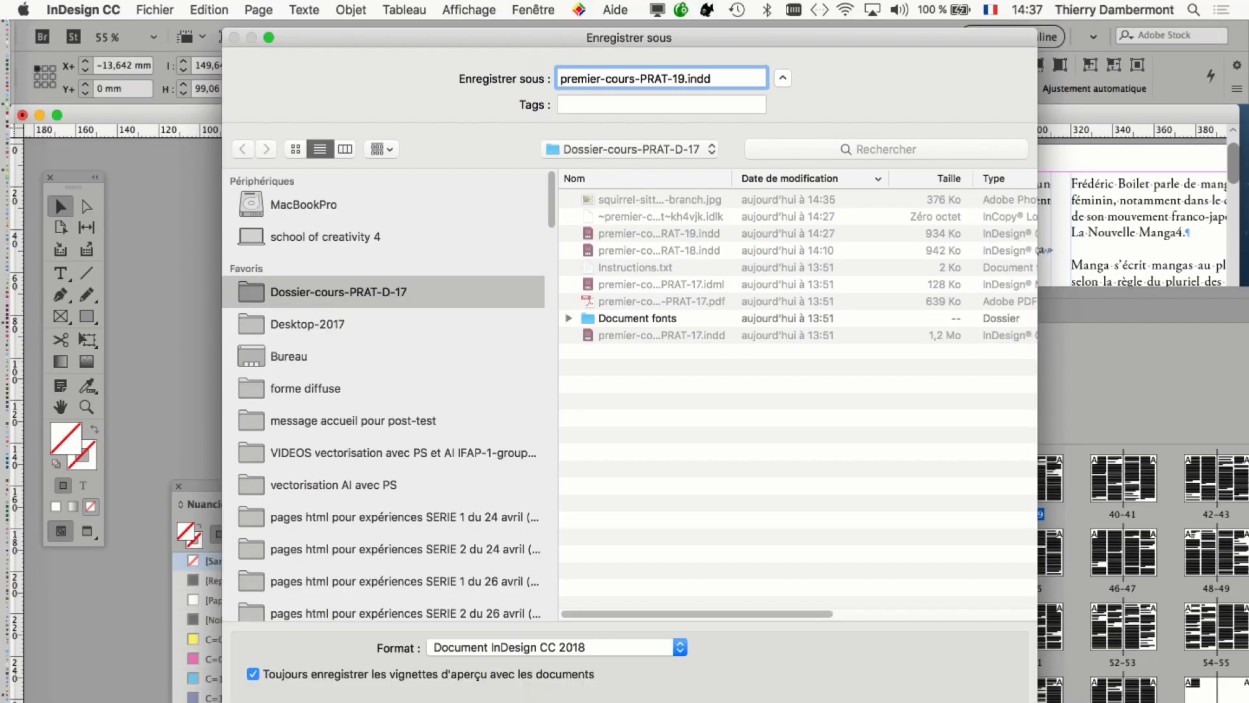
key(BackSpace)
key(BackSpace)
text(20)
key(Return)
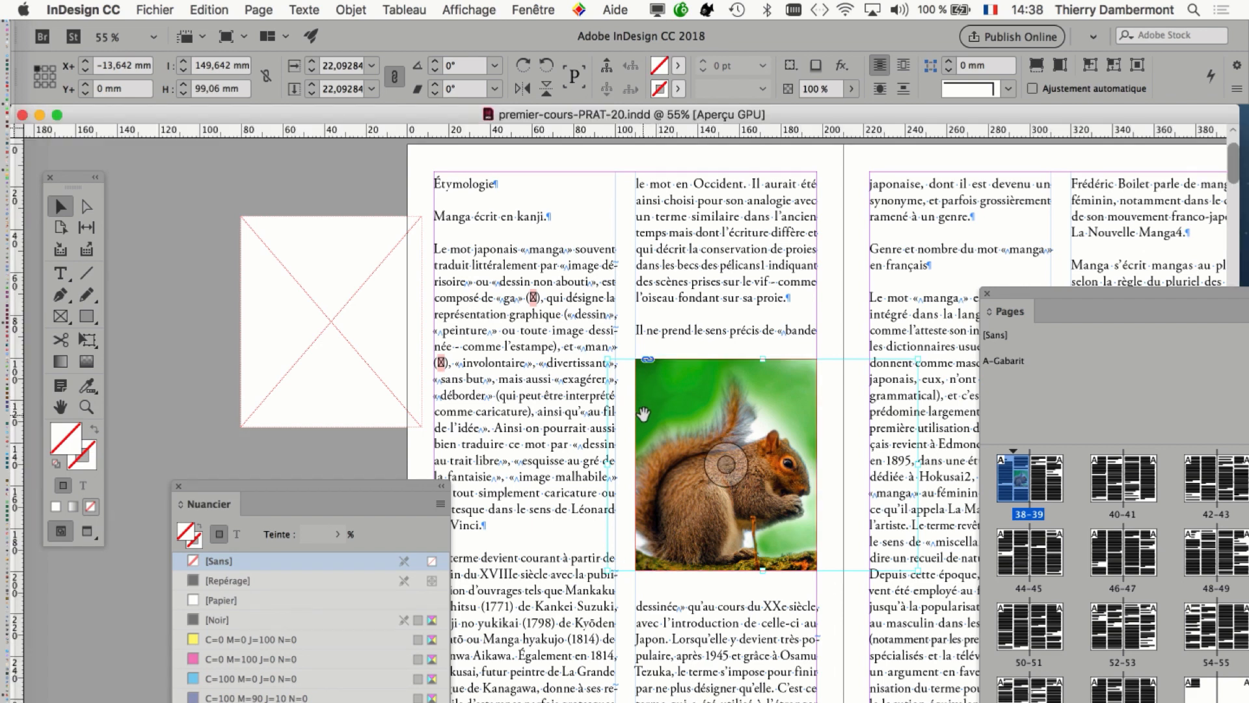
Hide the Nuancier panel so it no longer covers the enlarged squirrel picture.
scroll(643, 417, up, 1)
drag(687, 468, 386, 364)
scroll(386, 364, up, 2)
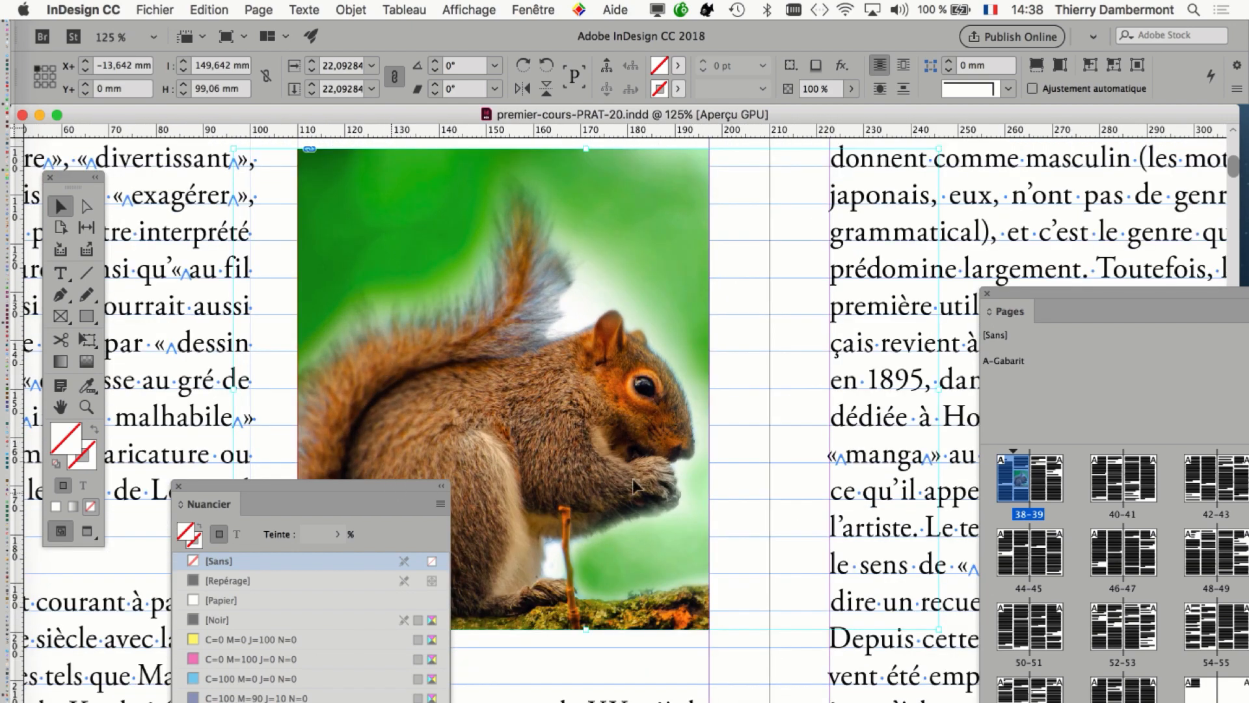
key(F5)
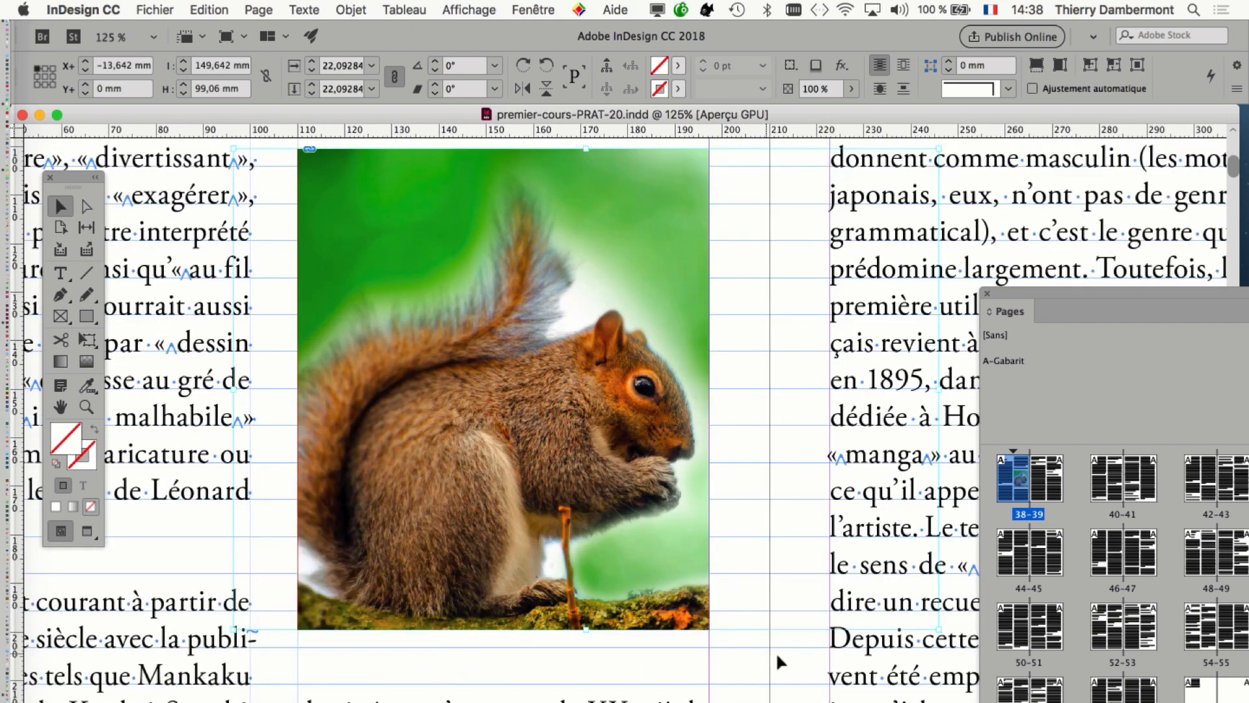
Examine the placed squirrel picture's detail and sharpness at magnifications up to 300%.
scroll(495, 573, up, 3)
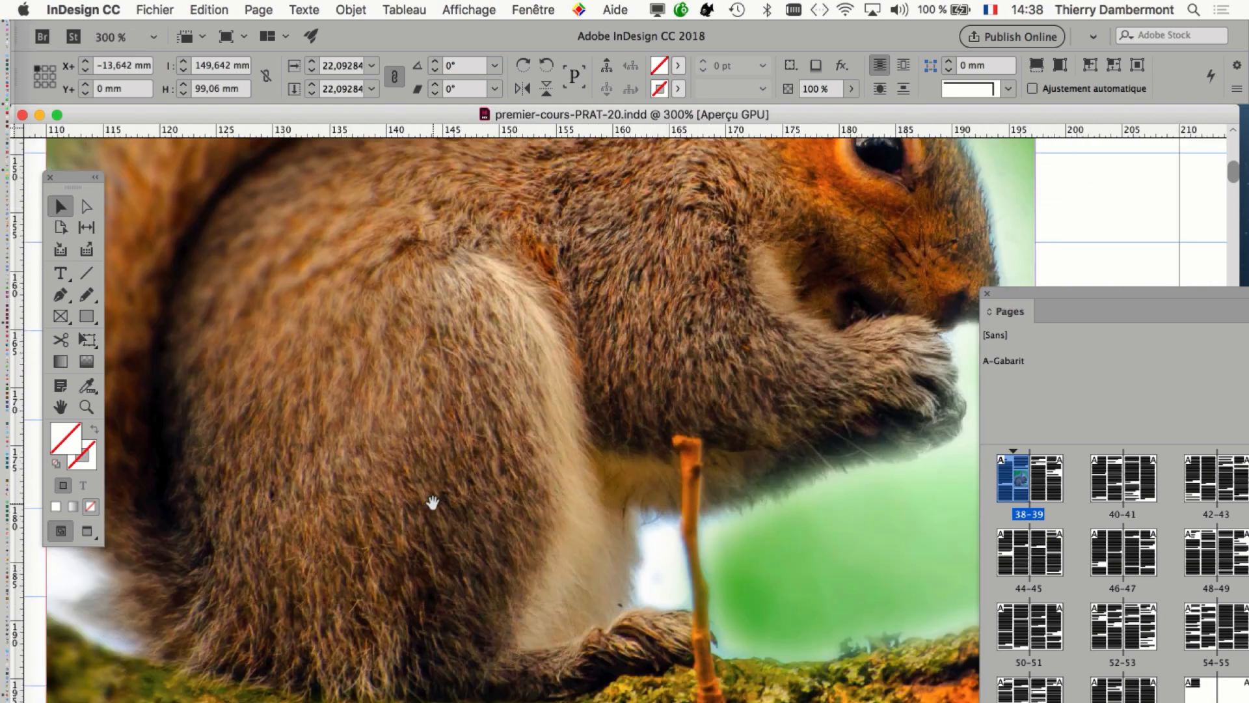
scroll(479, 519, down, 1)
scroll(479, 520, down, 1)
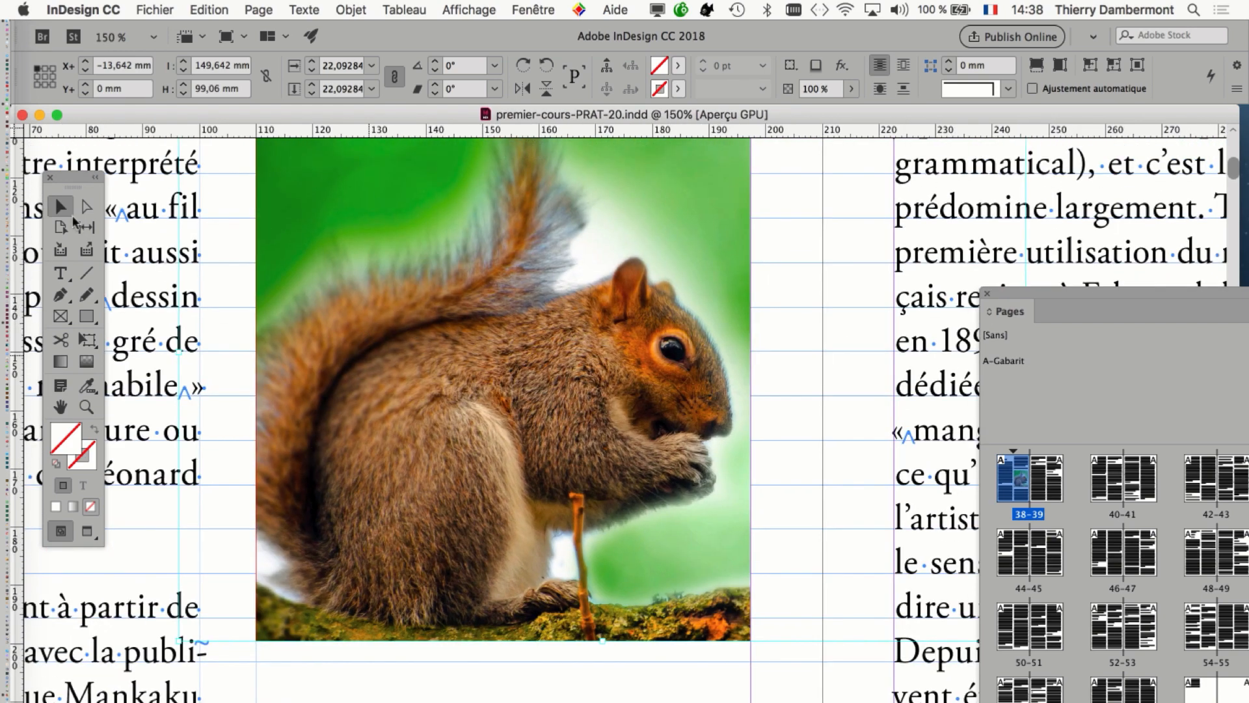
scroll(75, 217, up, 2)
scroll(74, 217, right, 1)
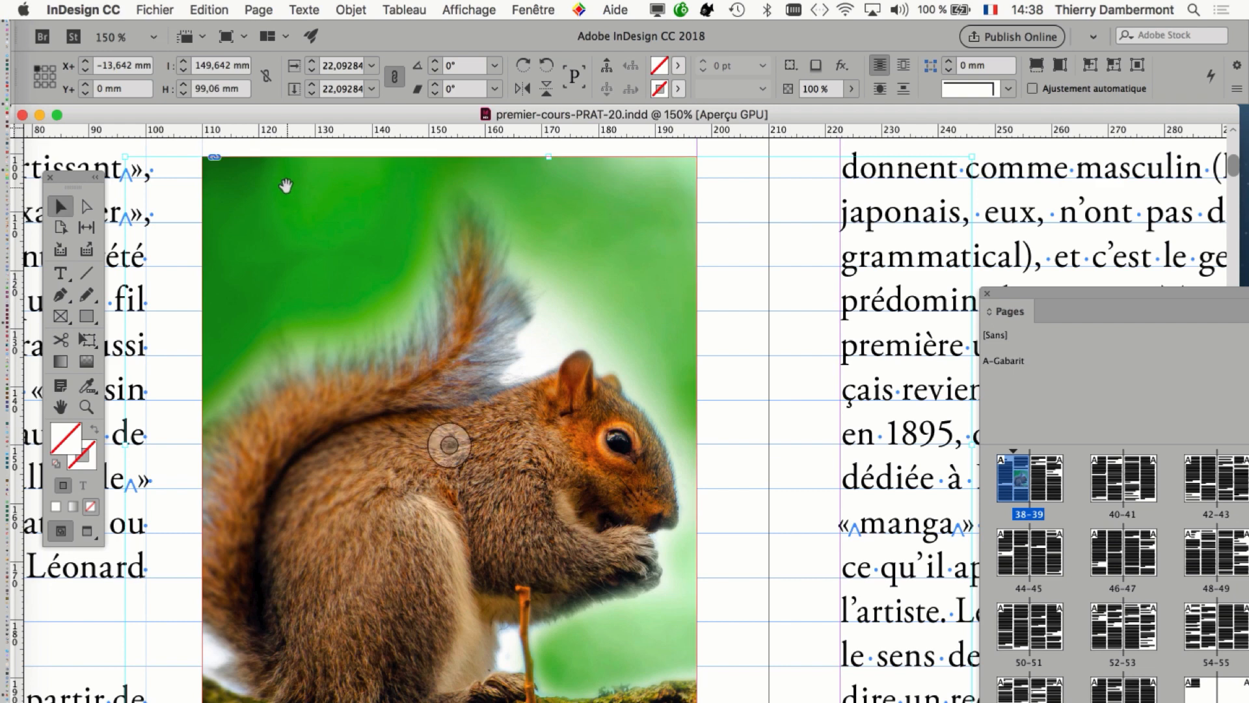
scroll(770, 431, down, 1)
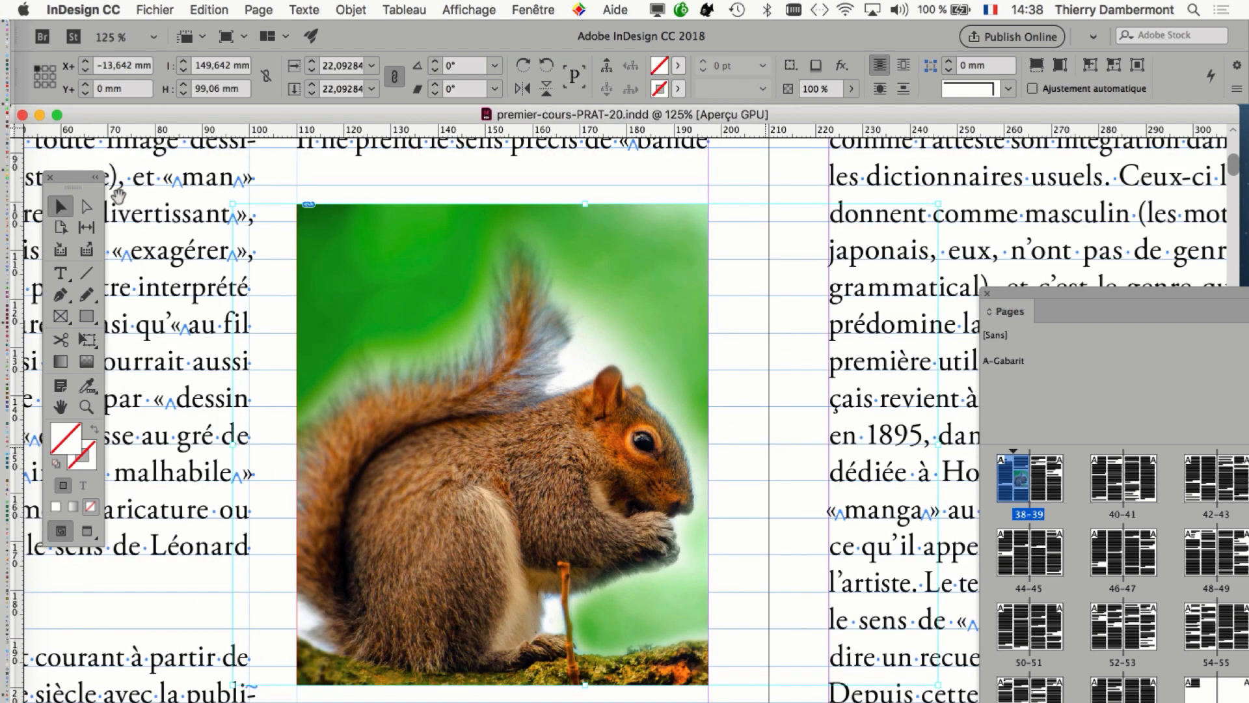
key(super+minus)
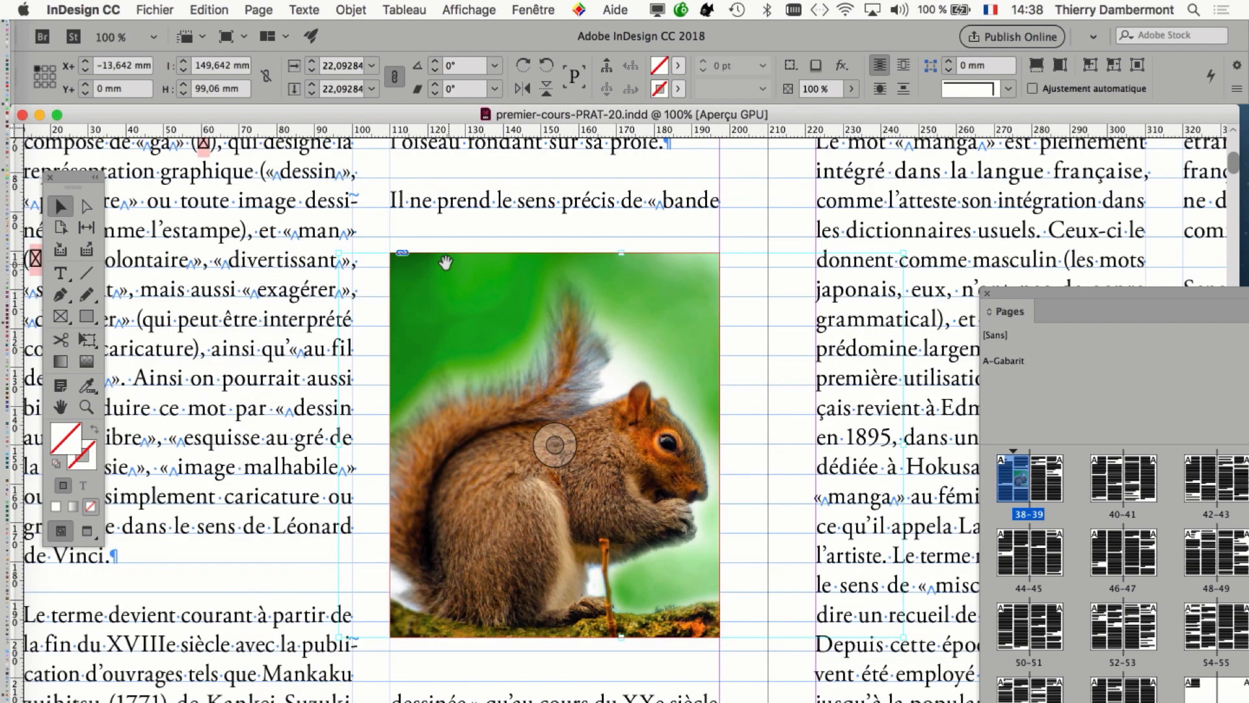
Compare the selection of the squirrel picture's content with the selection of its containing frame.
click(761, 215)
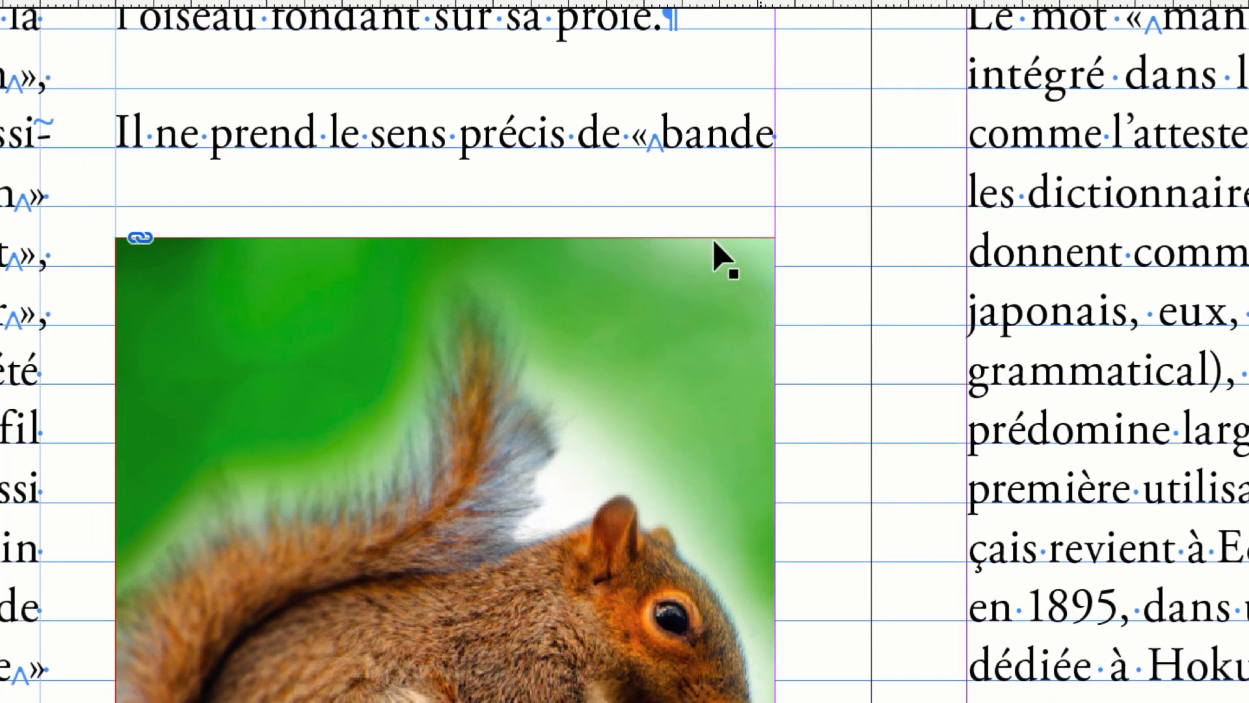
click(685, 270)
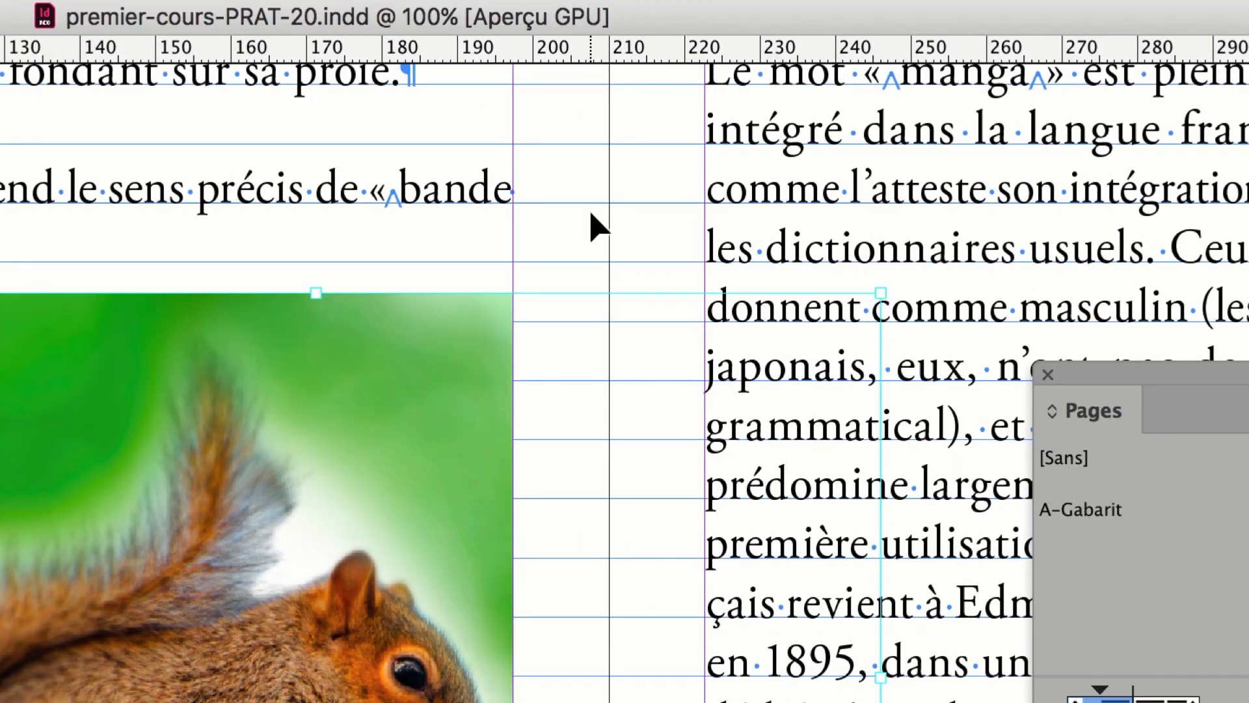
click(458, 332)
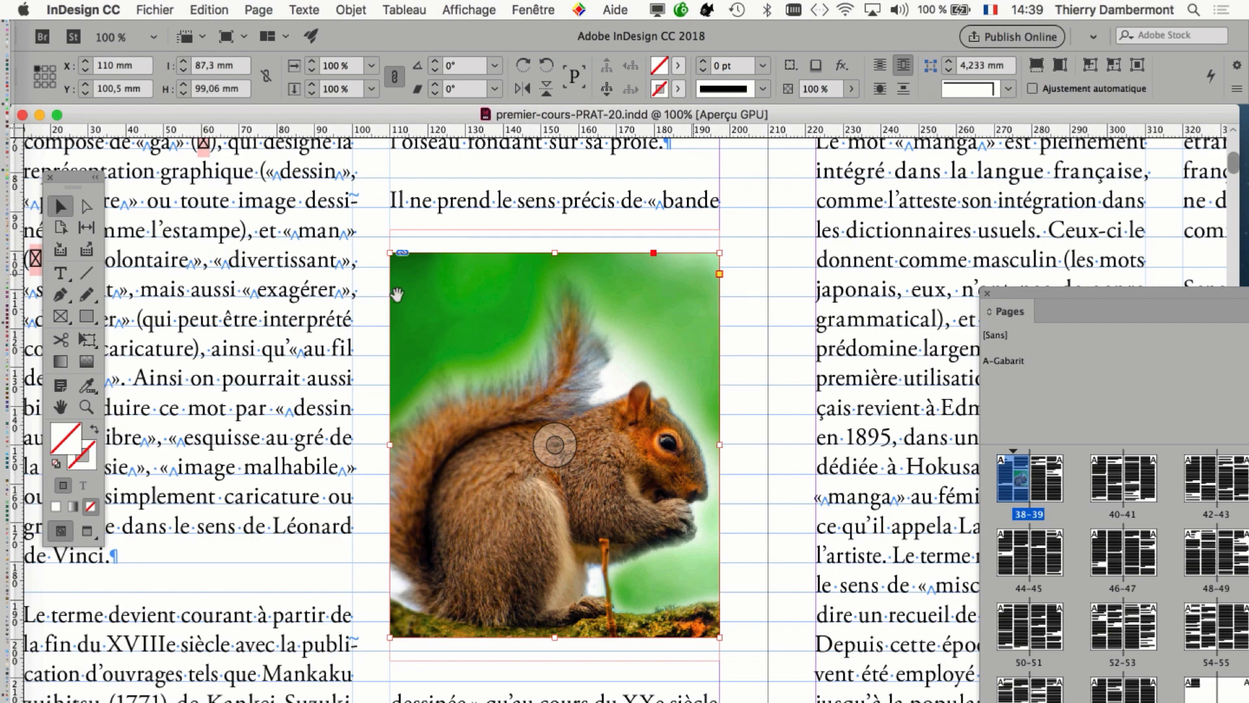
Check the selected squirrel image's actual and effective resolution in the Informations panel.
scroll(397, 296, right, 5)
scroll(397, 296, down, 2)
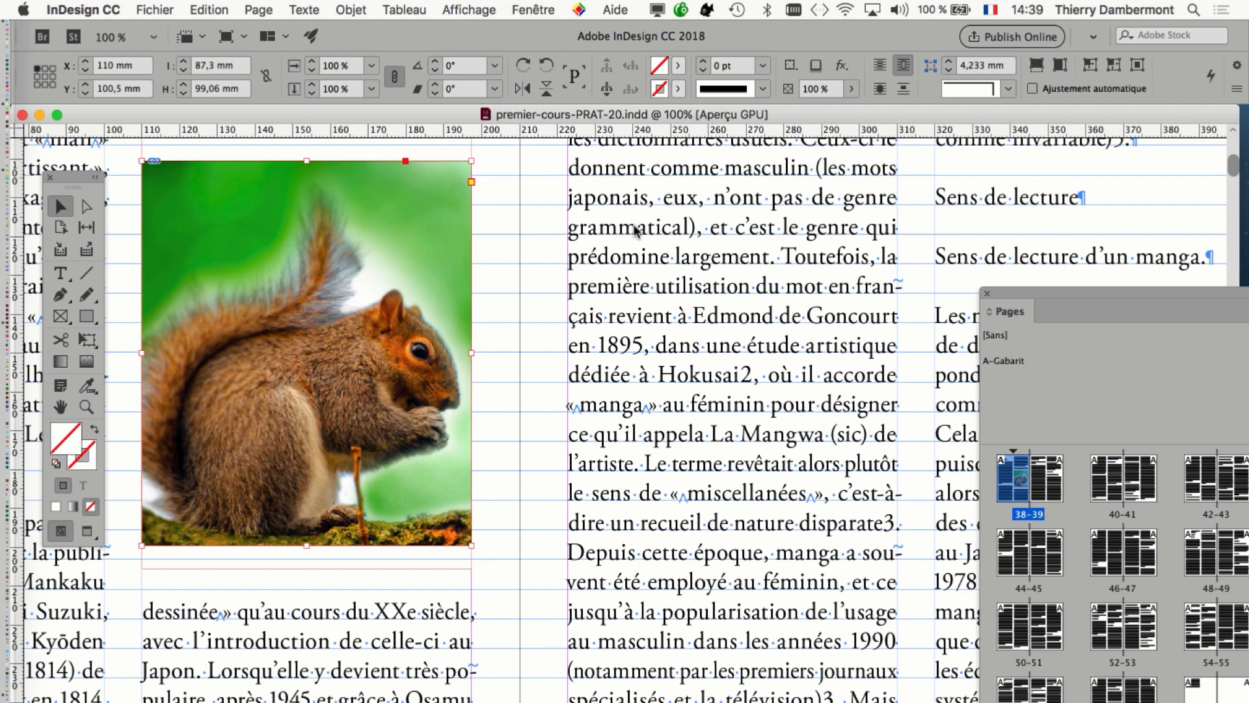
click(533, 10)
click(638, 279)
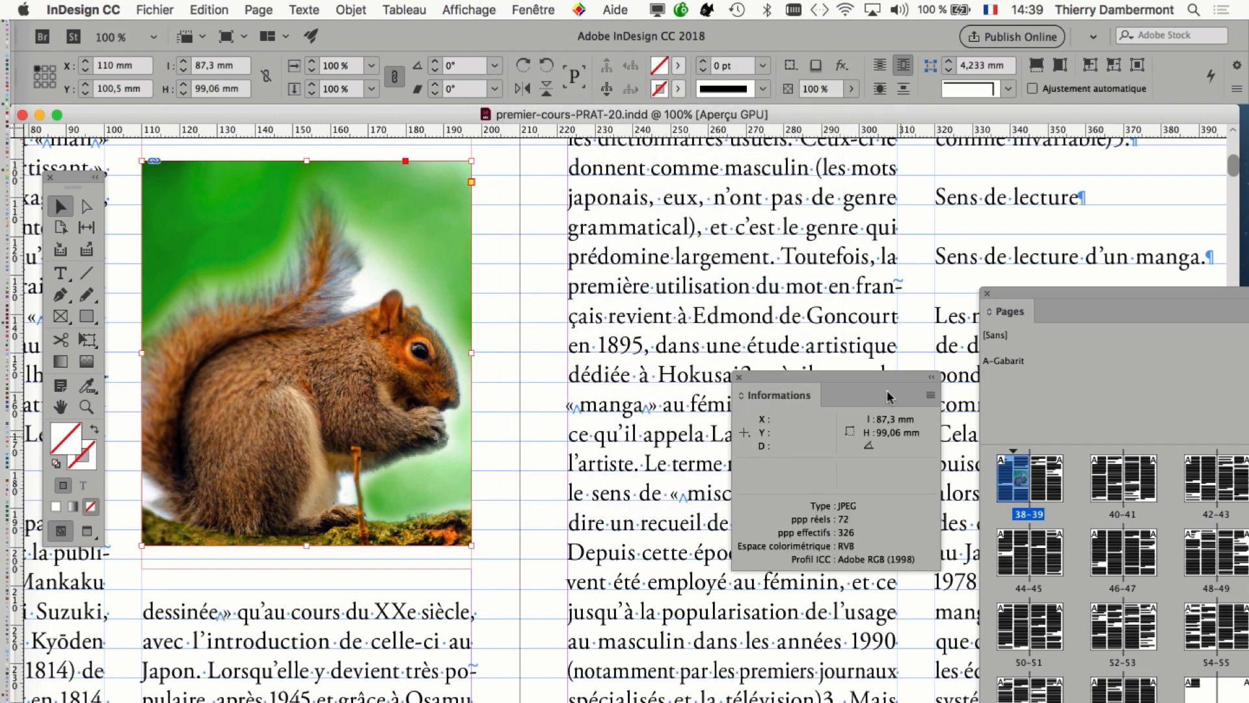
drag(886, 395, 638, 235)
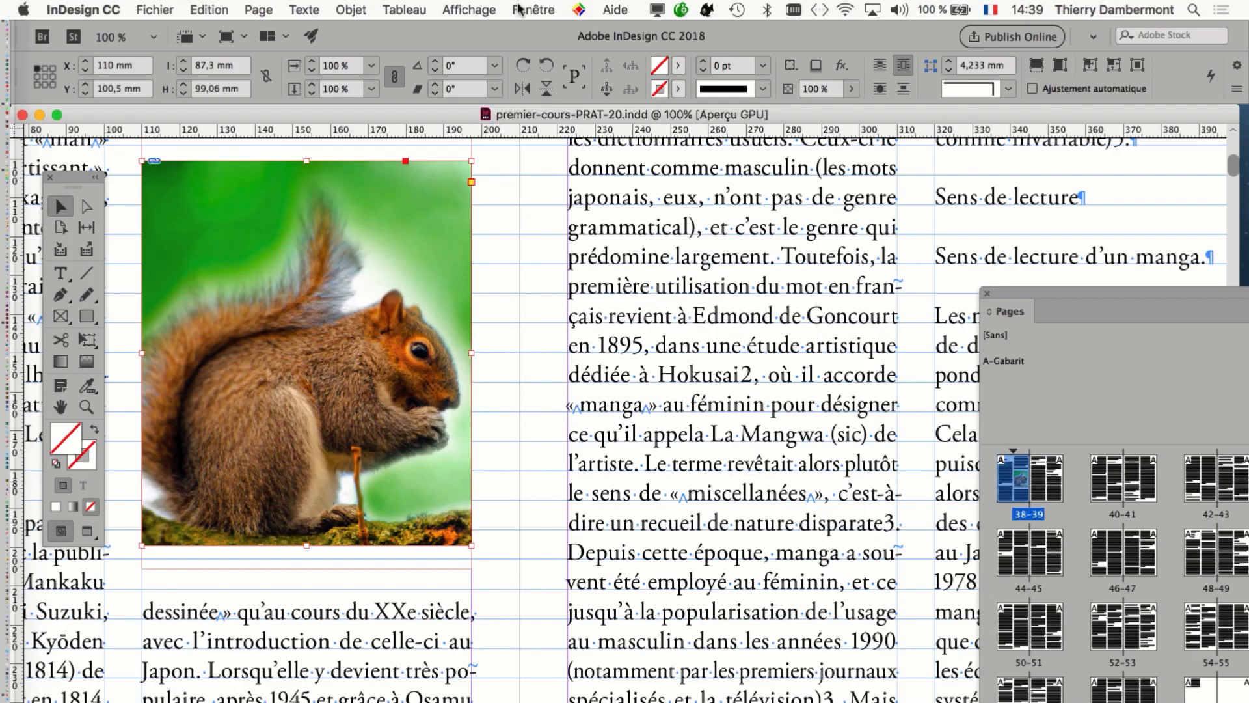
Review the link information for squirrel-sitting-on-the-branch.jpg, including its resolution, layer, path and scaling.
click(519, 6)
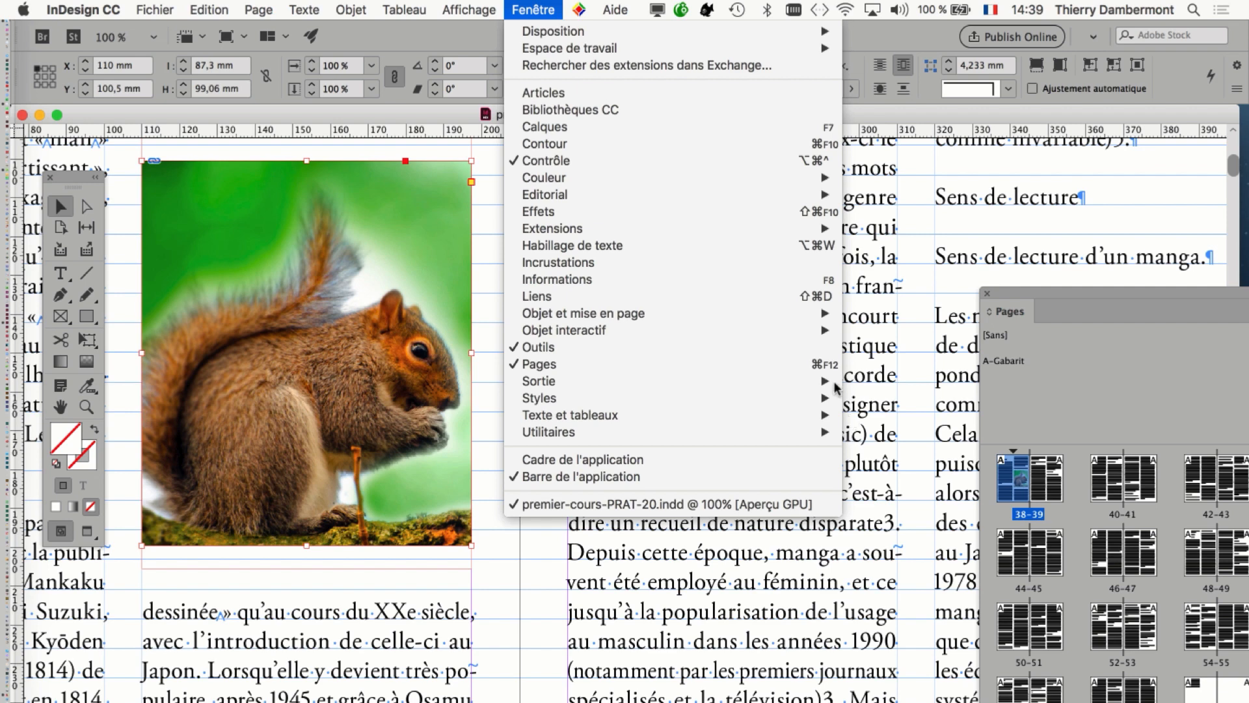
key(shift+super+d)
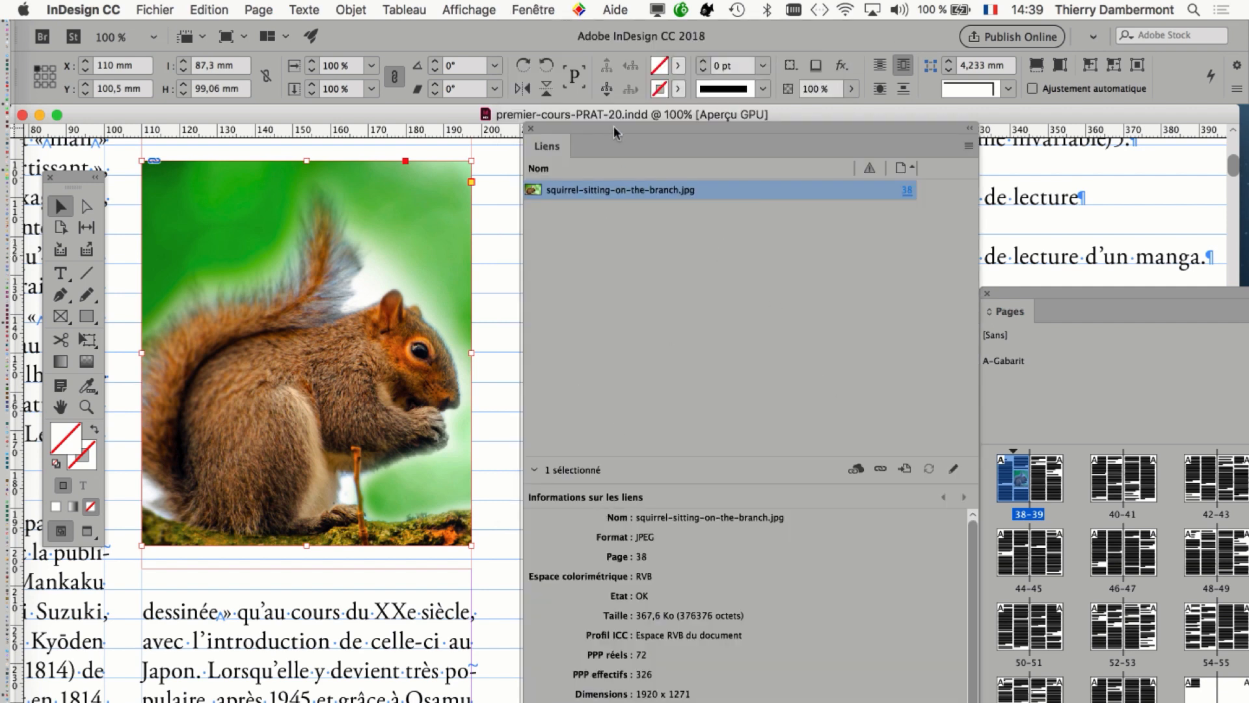
drag(616, 133, 615, 31)
click(535, 368)
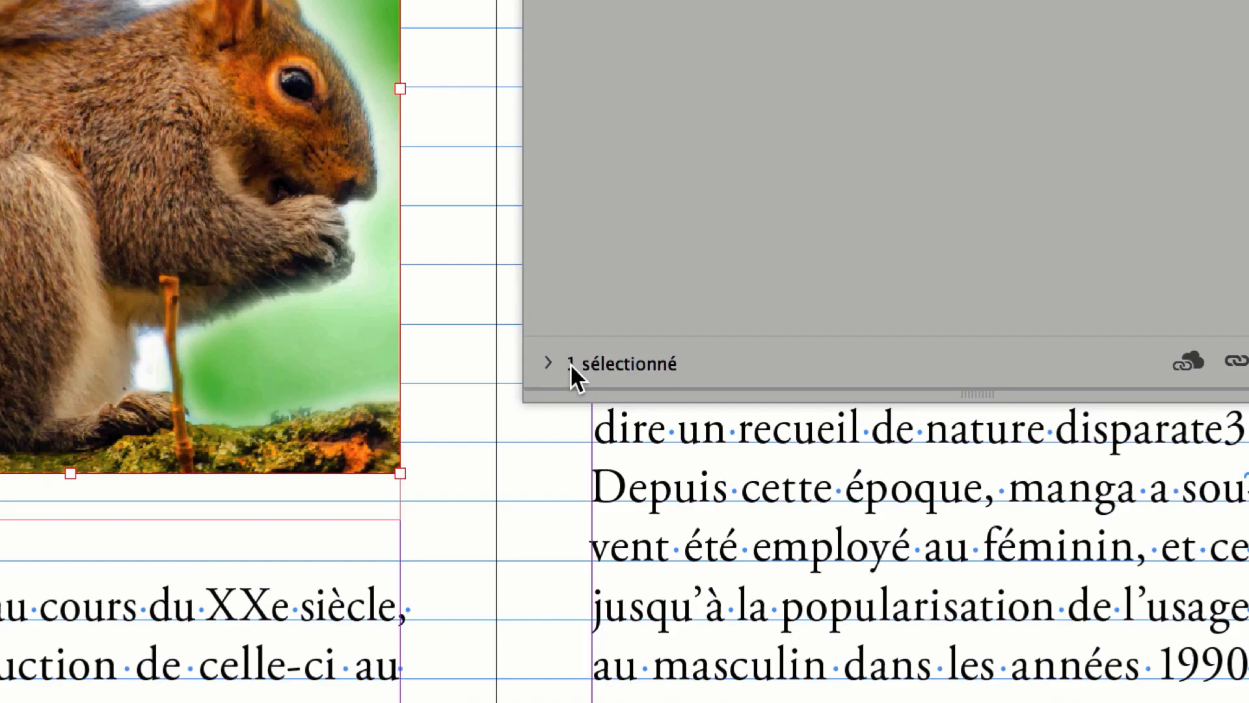
click(347, 640)
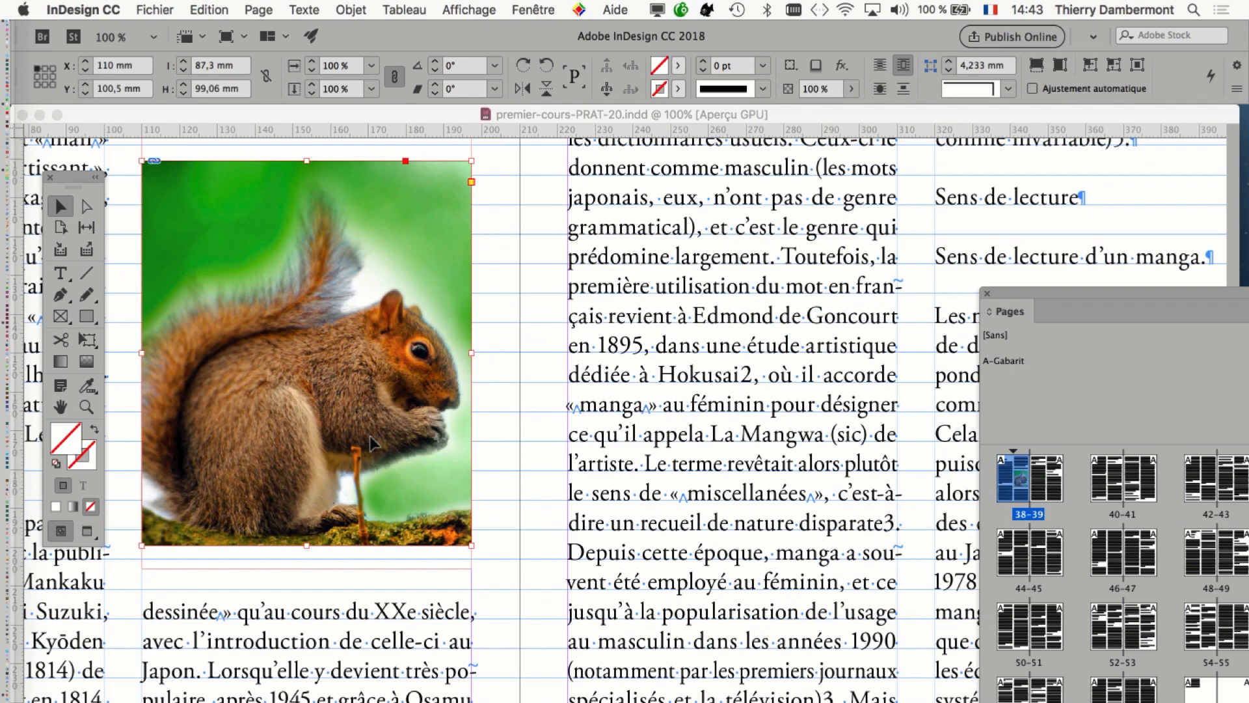
alt+super+click(370, 436)
alt+super+click(370, 436)
Select the empty pasteboard frame together with the squirrel frame and duplicate both by copying and pasting.
drag(307, 353, 620, 444)
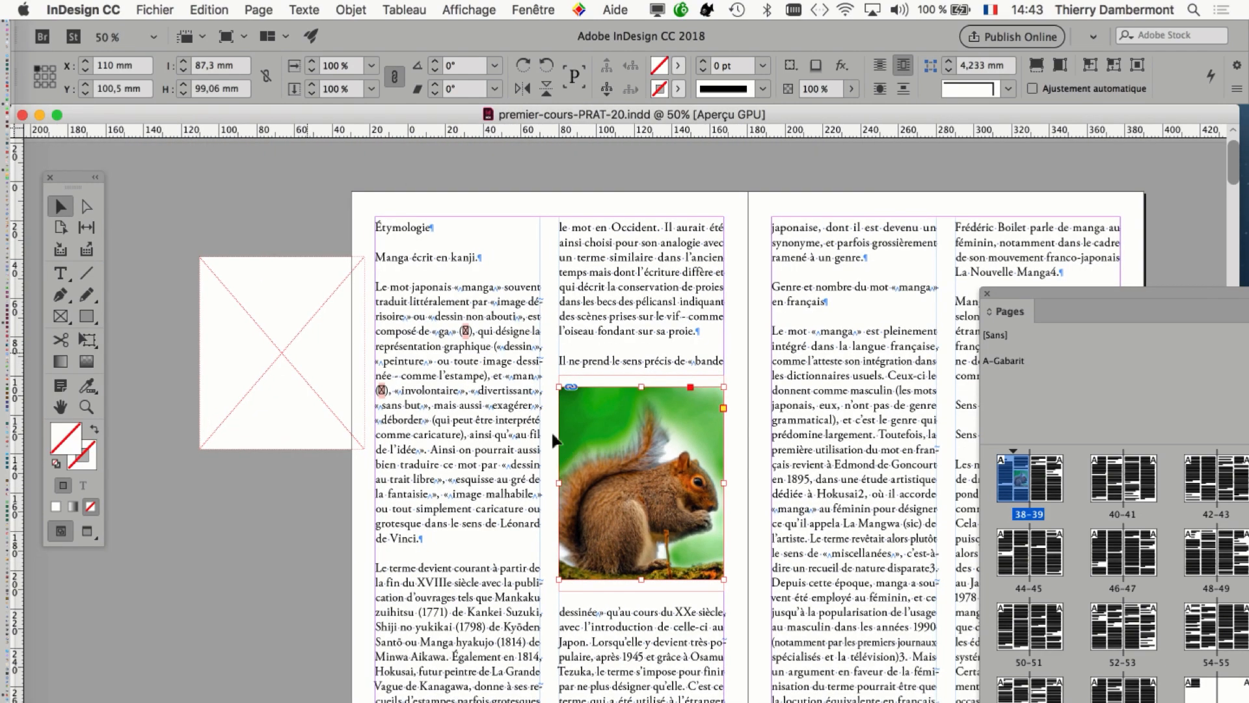
drag(281, 352, 226, 352)
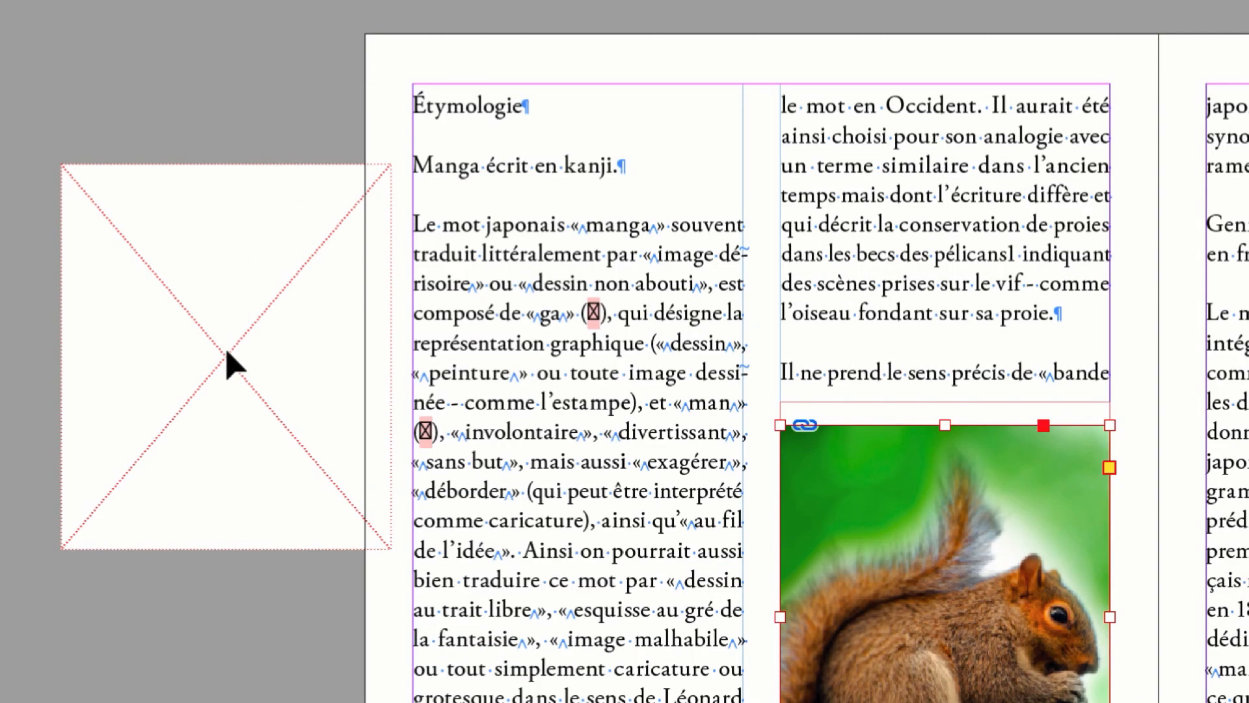
click(226, 352)
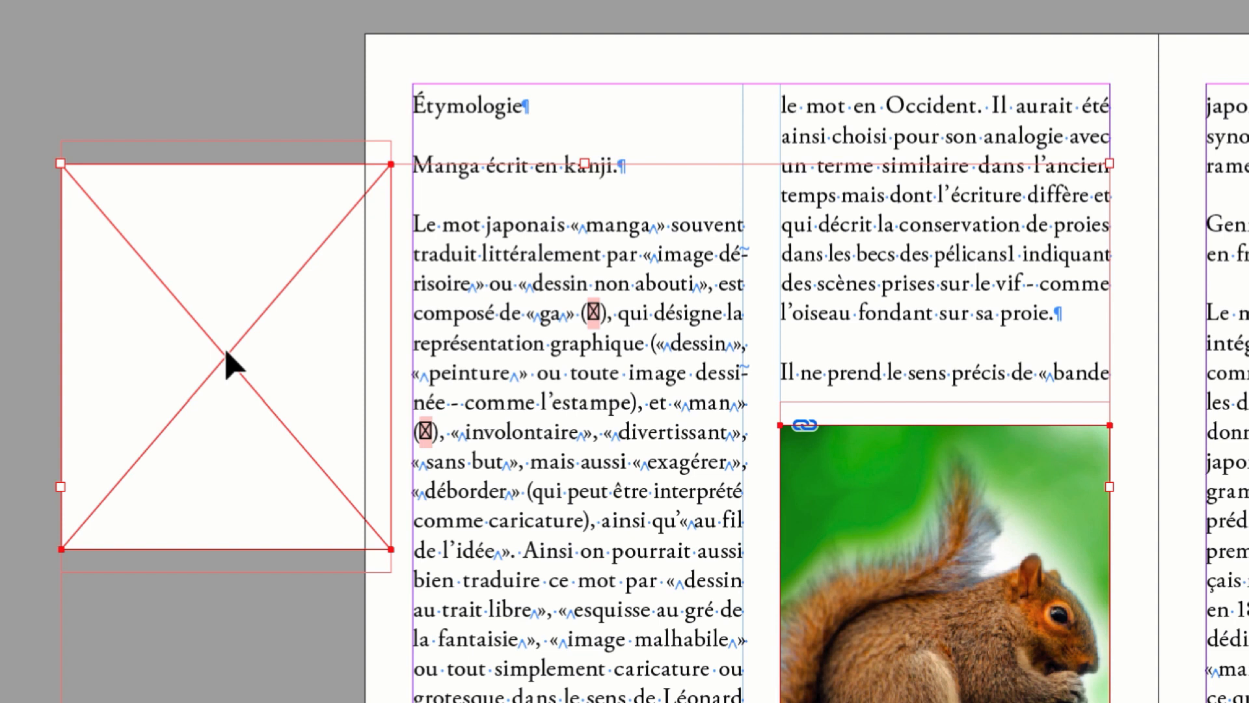
key(super+v)
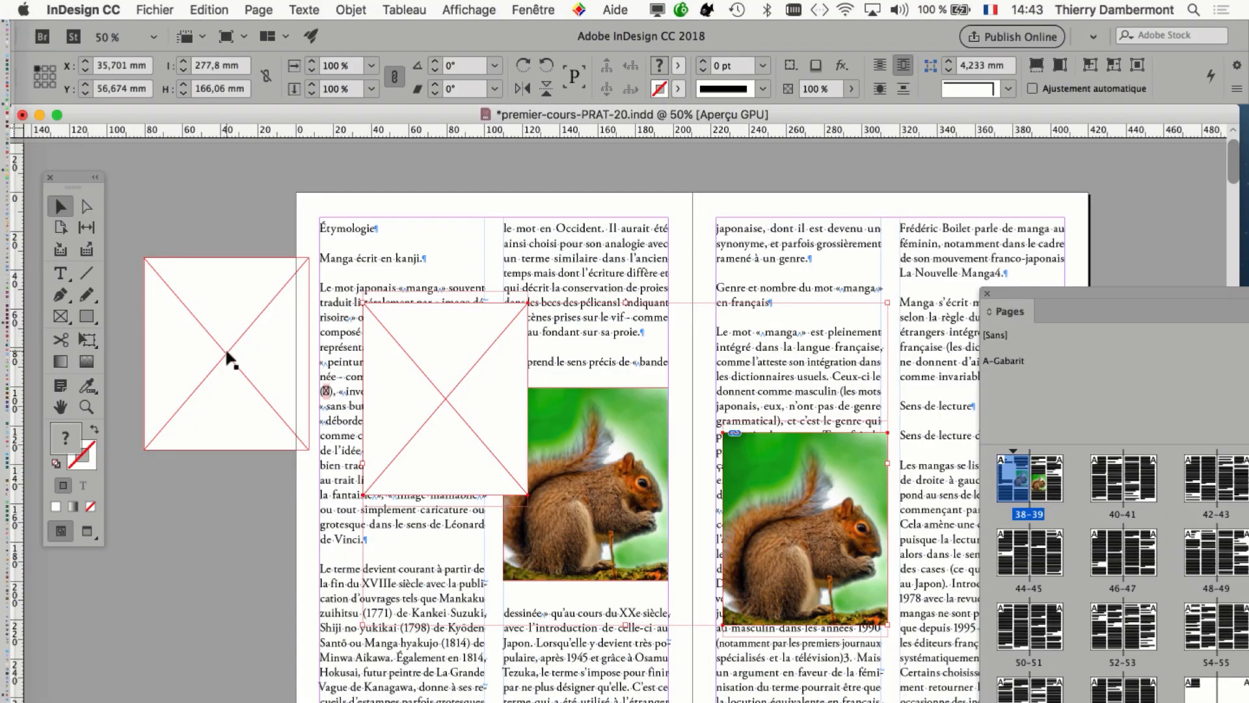
Move the Pages panel aside and the pasted frames onto the pasteboard beside page 39, with the empty frame at X 437 mm, Y 55 mm.
drag(1083, 306, 1170, 431)
drag(770, 367, 526, 318)
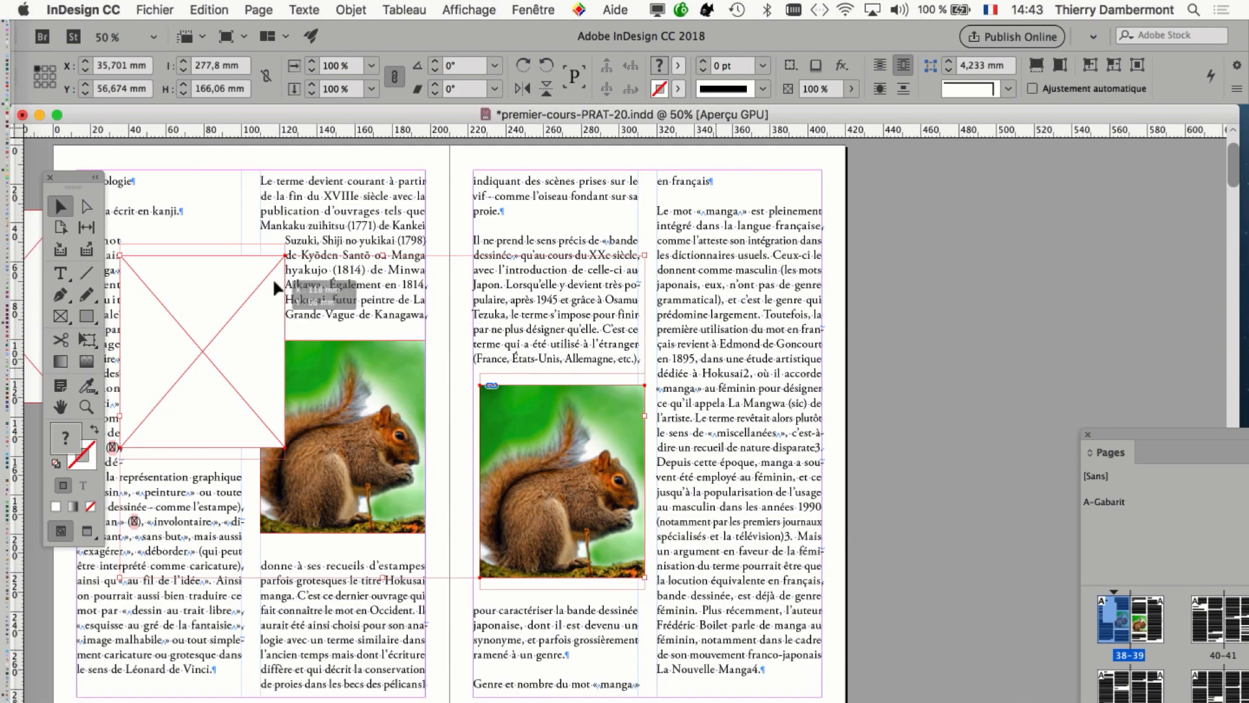
drag(226, 279, 937, 292)
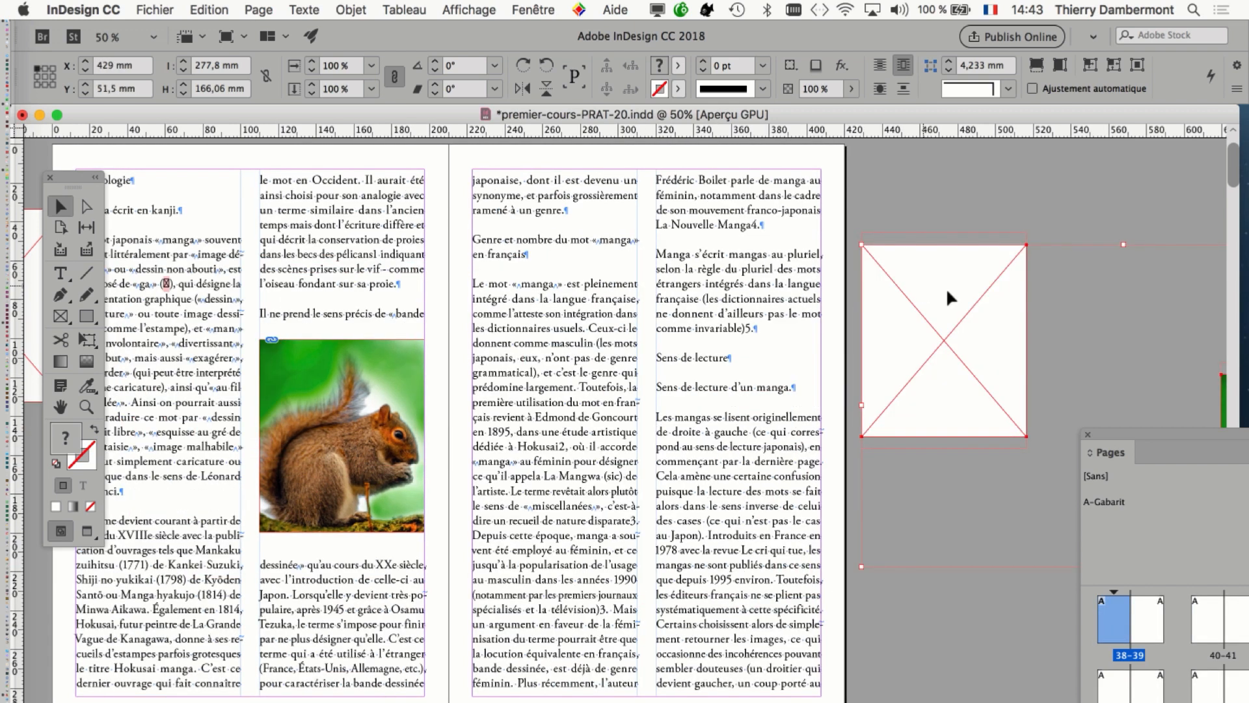
drag(972, 293, 973, 295)
click(974, 294)
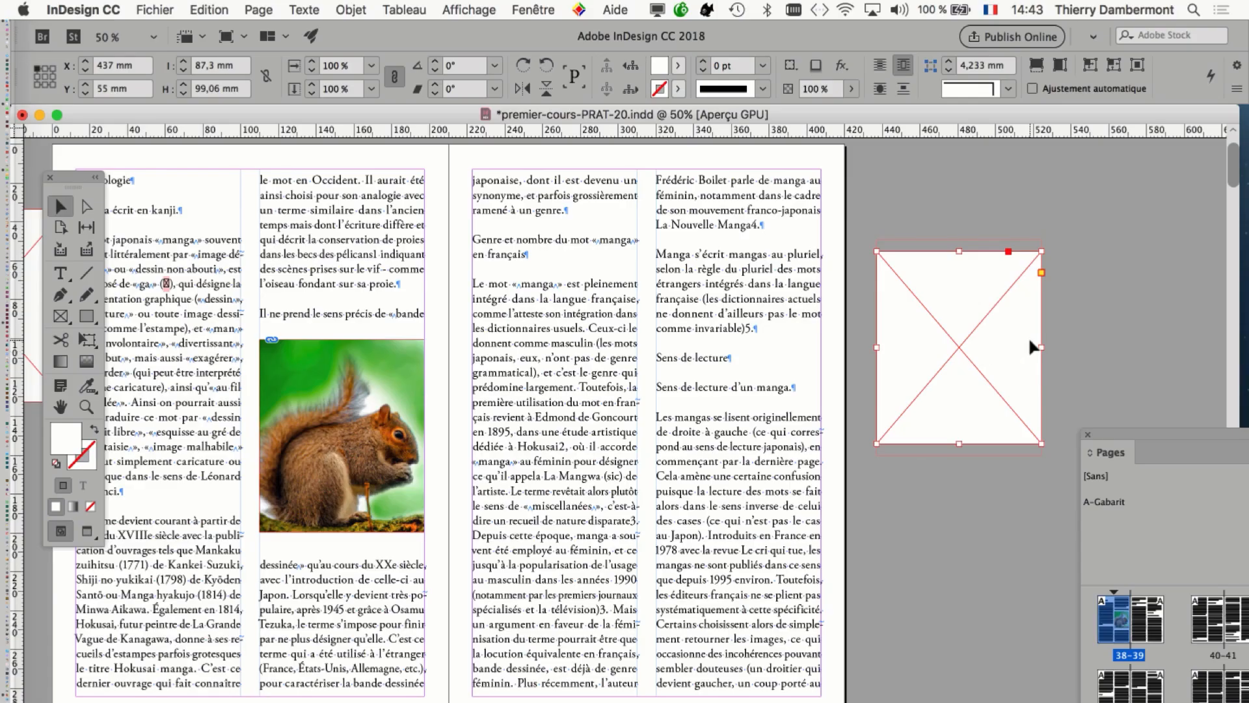
Switch to Firefox and return to the Bing image results for squirrel "public domain".
key(super+Tab)
key(super+Tab)
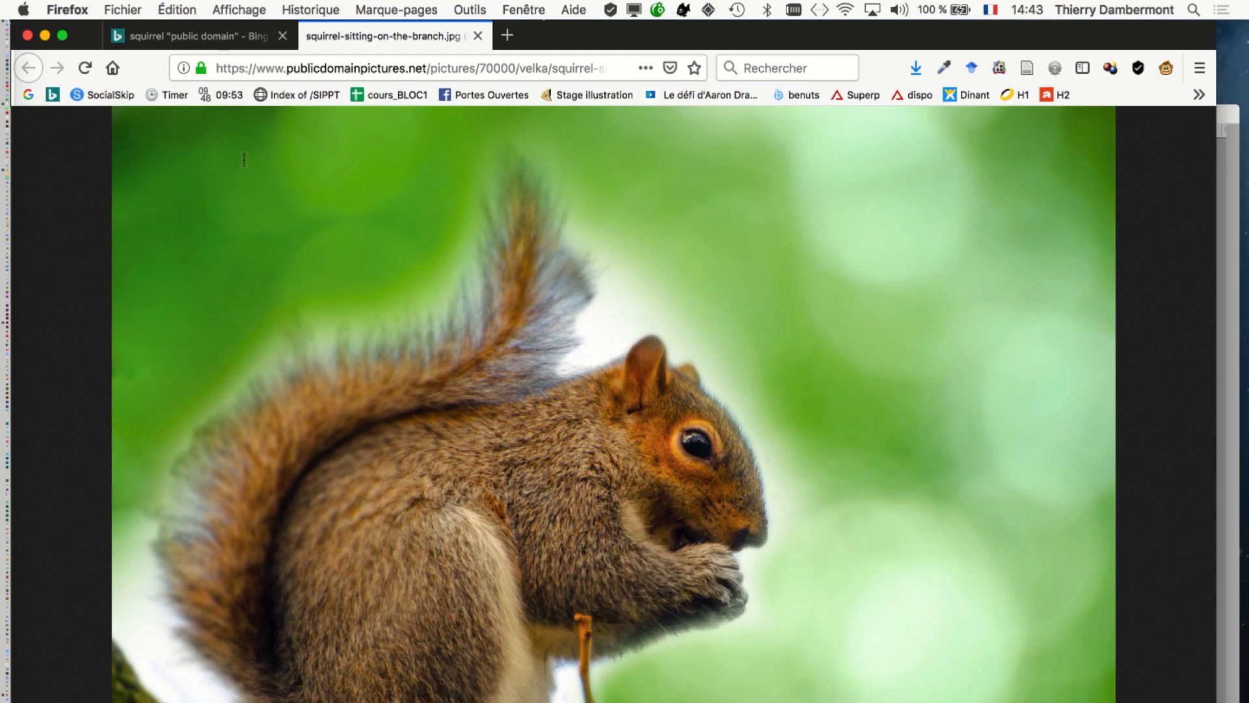
click(228, 38)
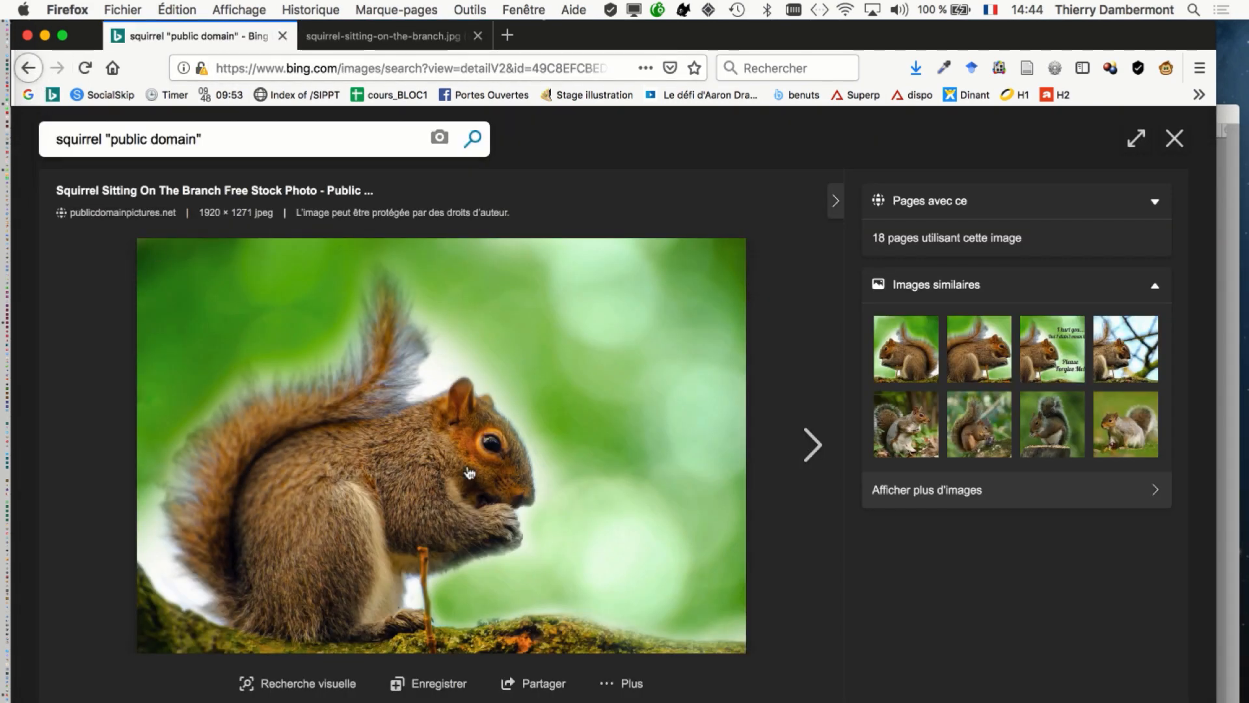
key(Escape)
scroll(700, 545, down, 1)
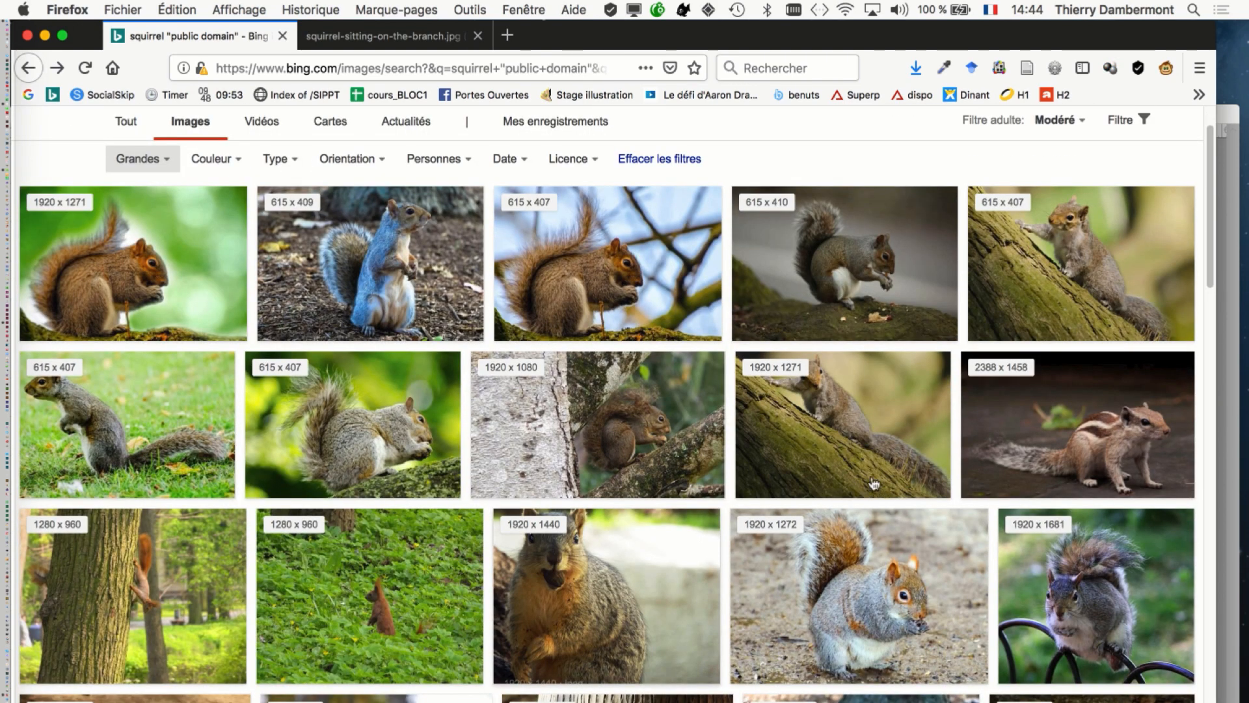
click(760, 537)
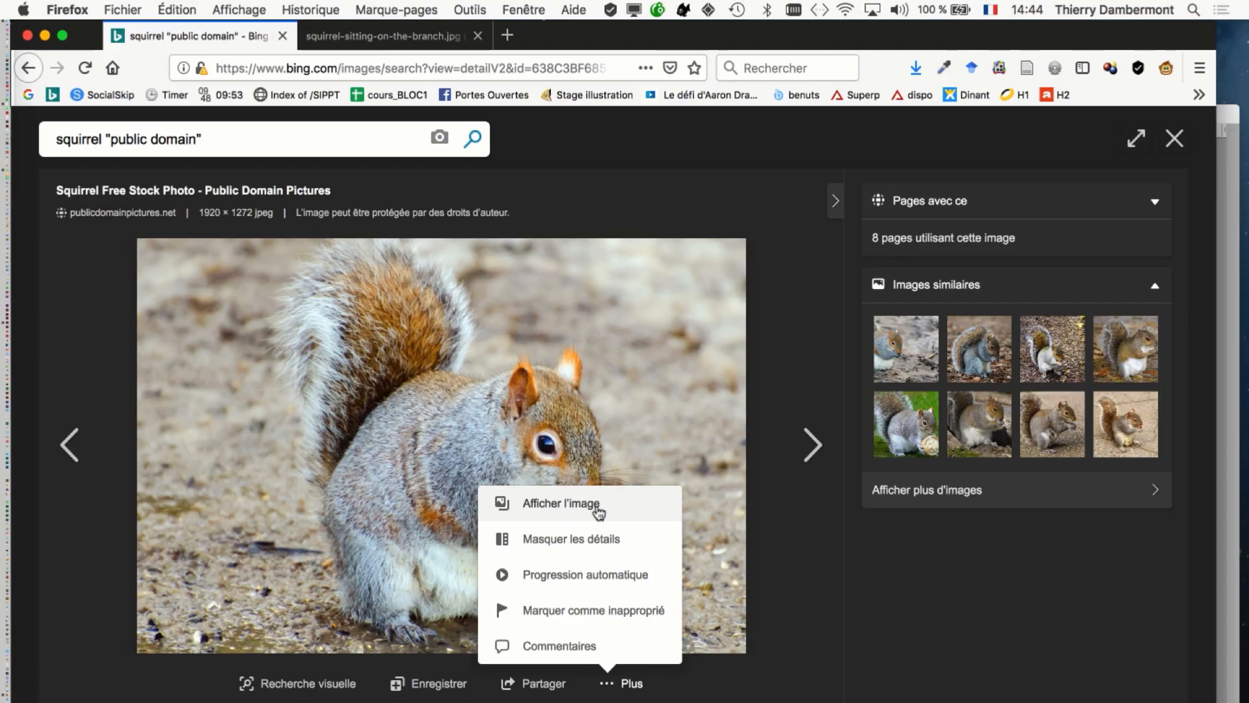
click(597, 508)
right_click(597, 507)
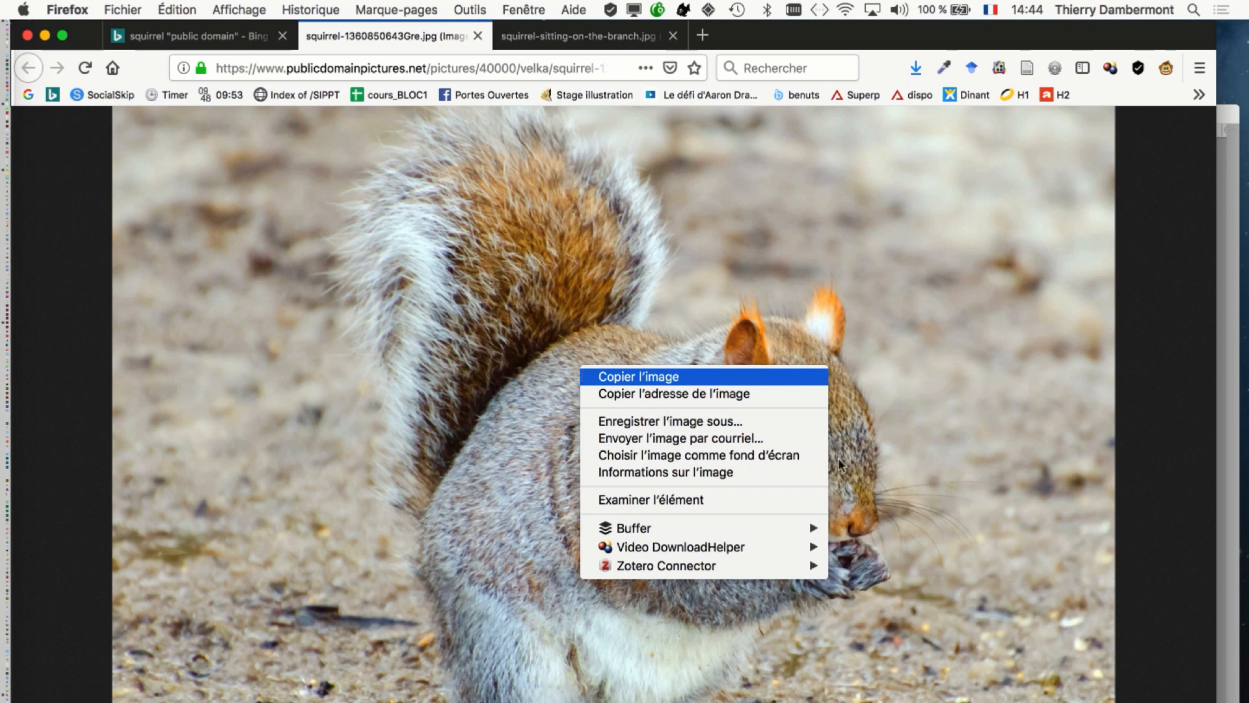
click(668, 421)
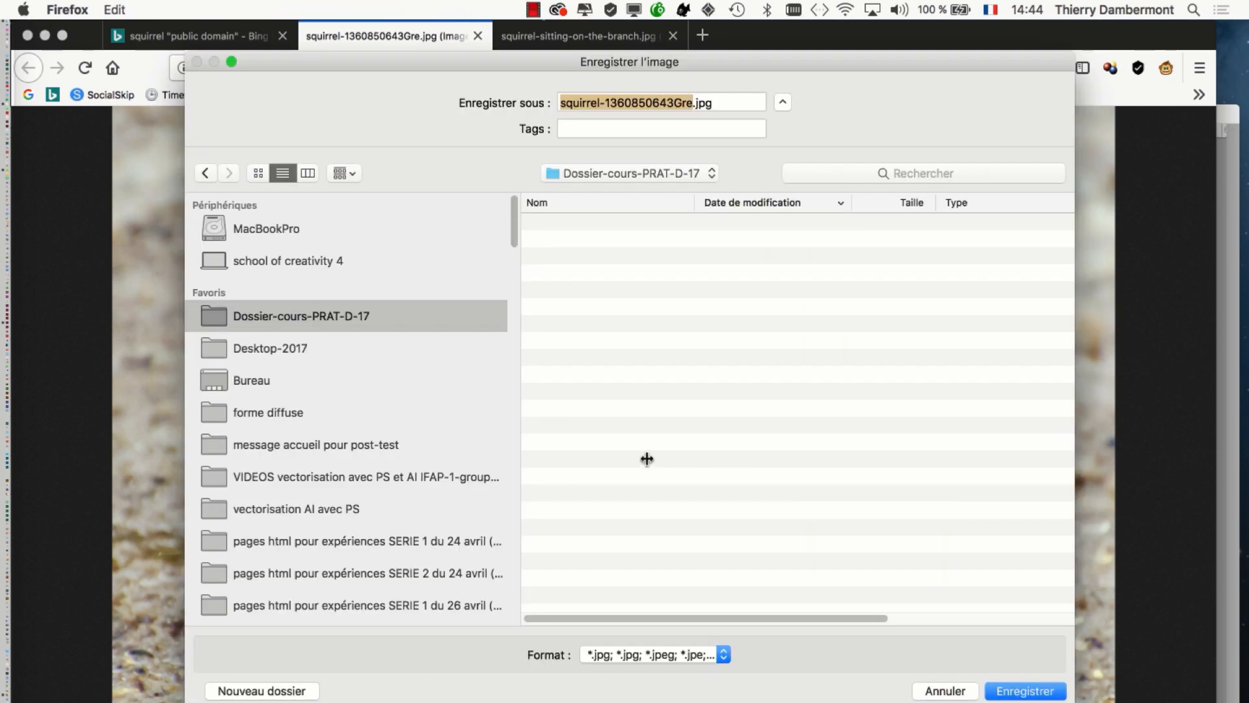
key(Return)
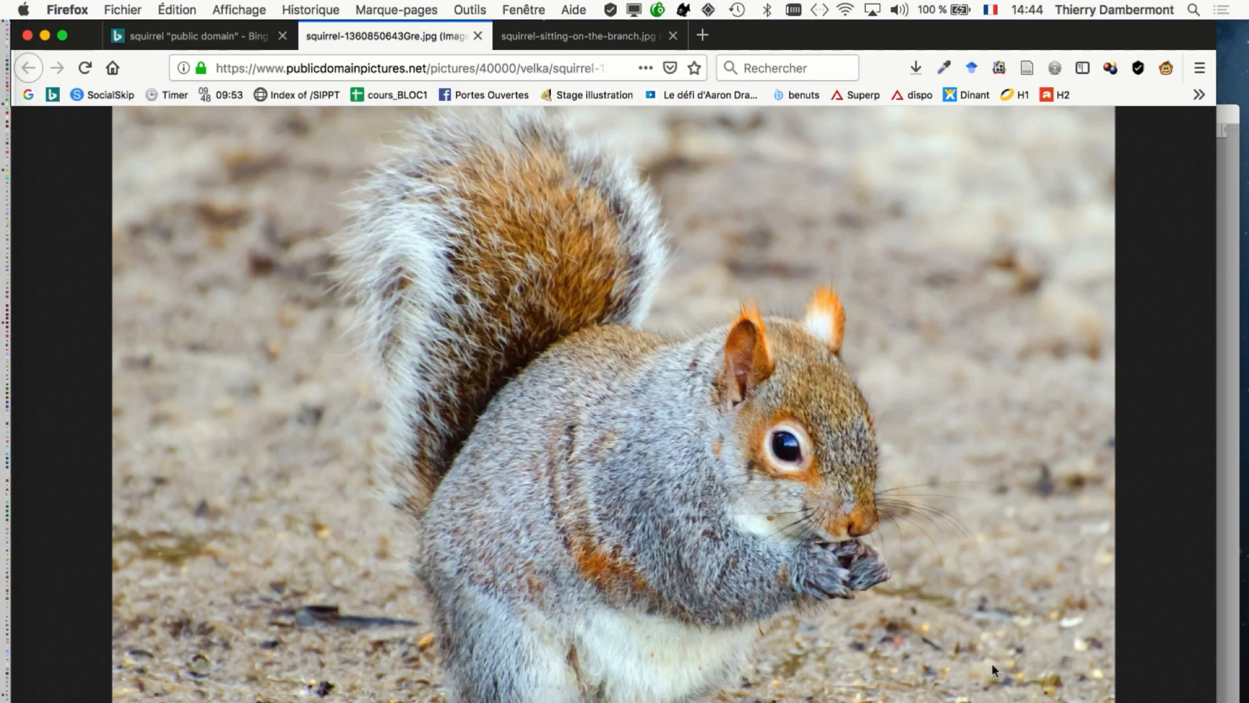
key(super+Tab)
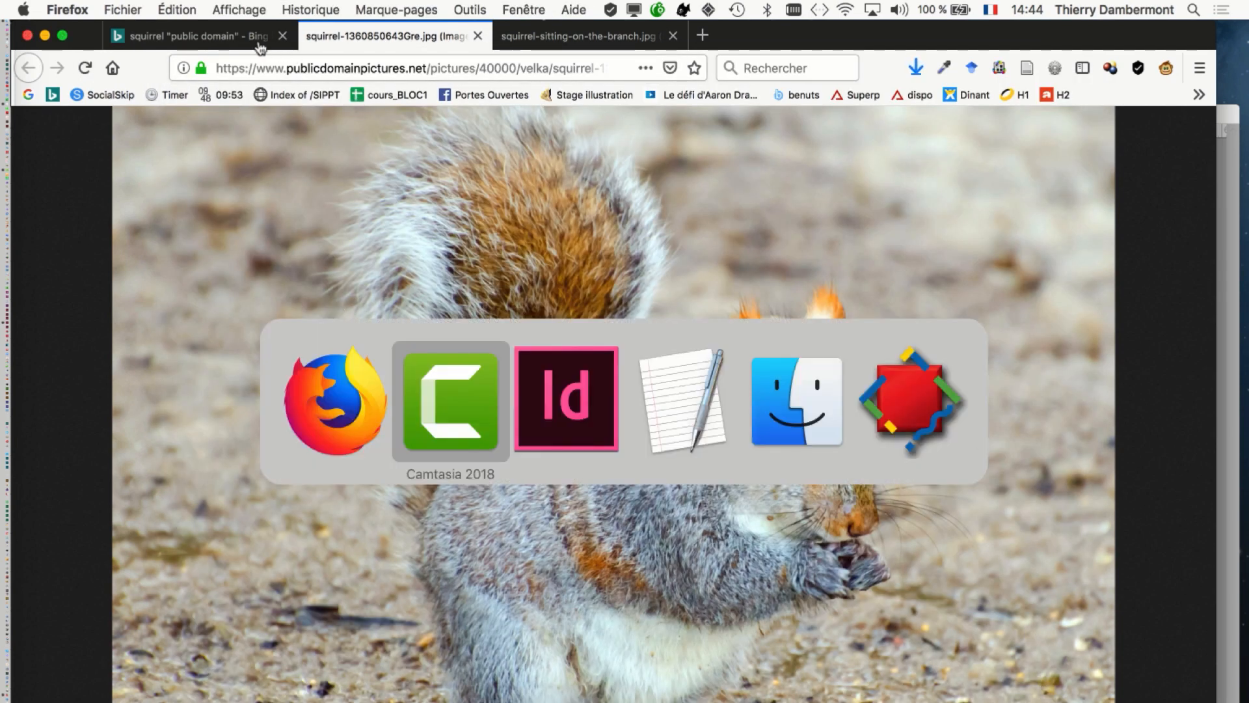
key(super+Tab)
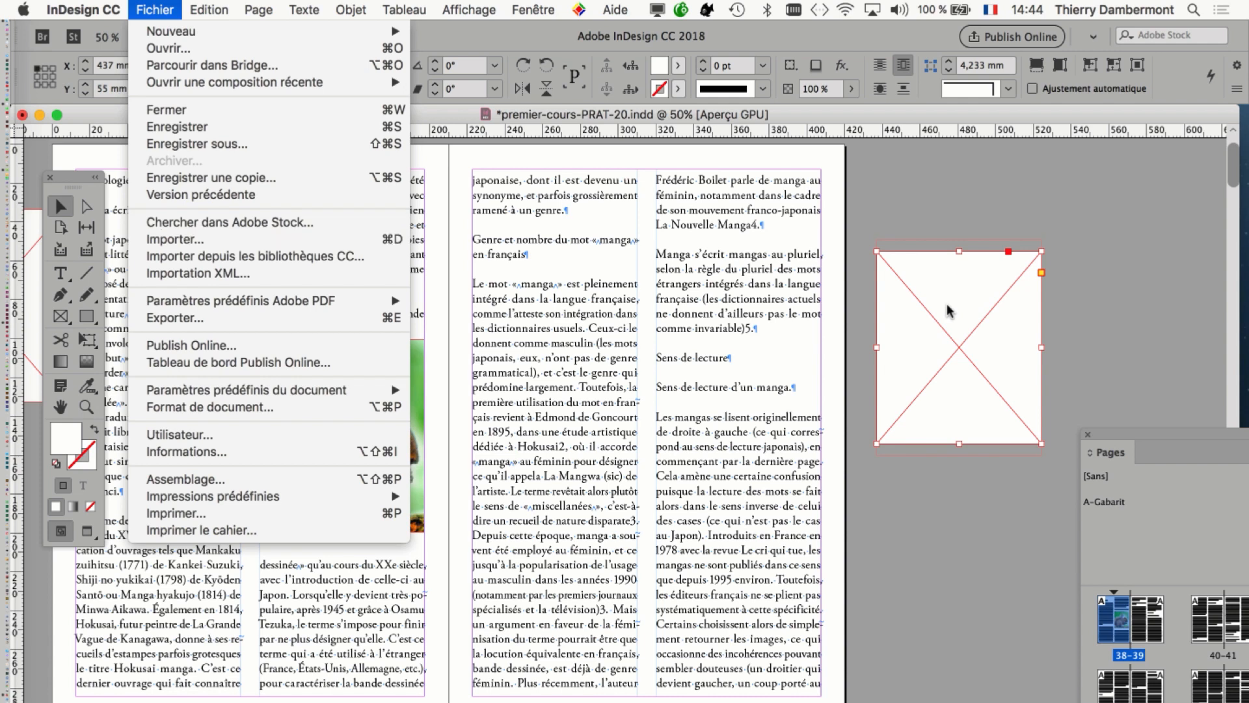
click(148, 9)
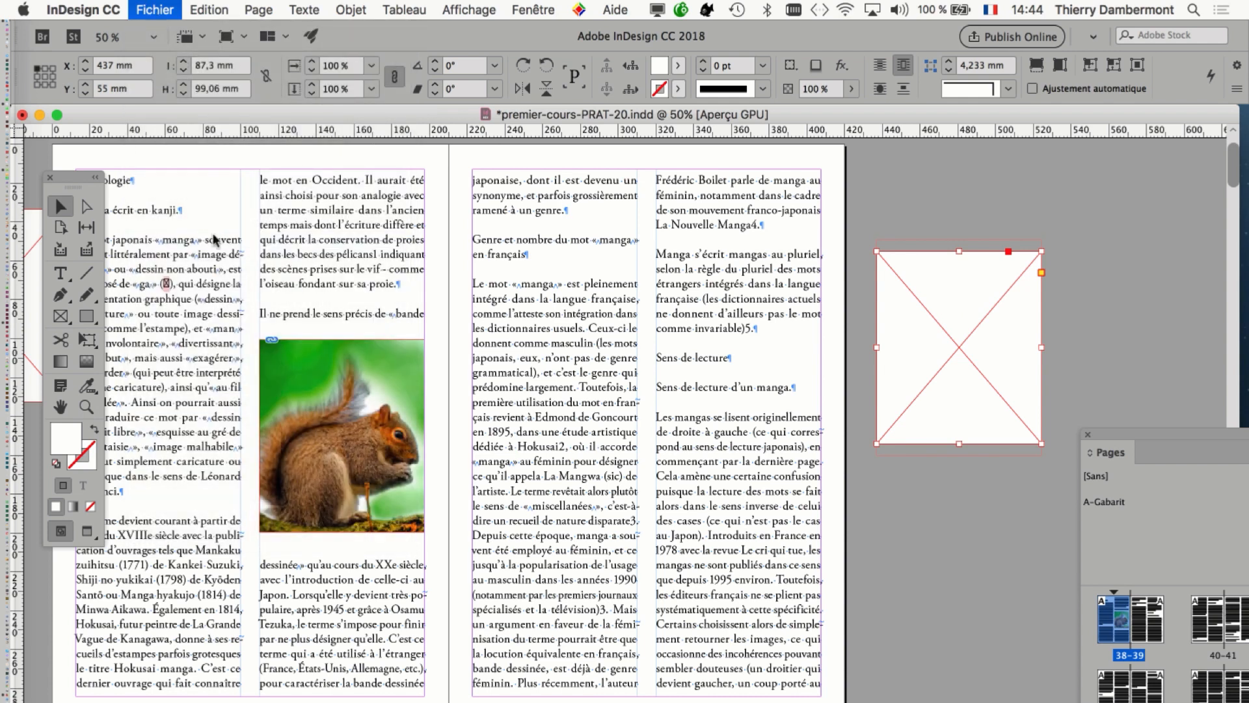
key(super+d)
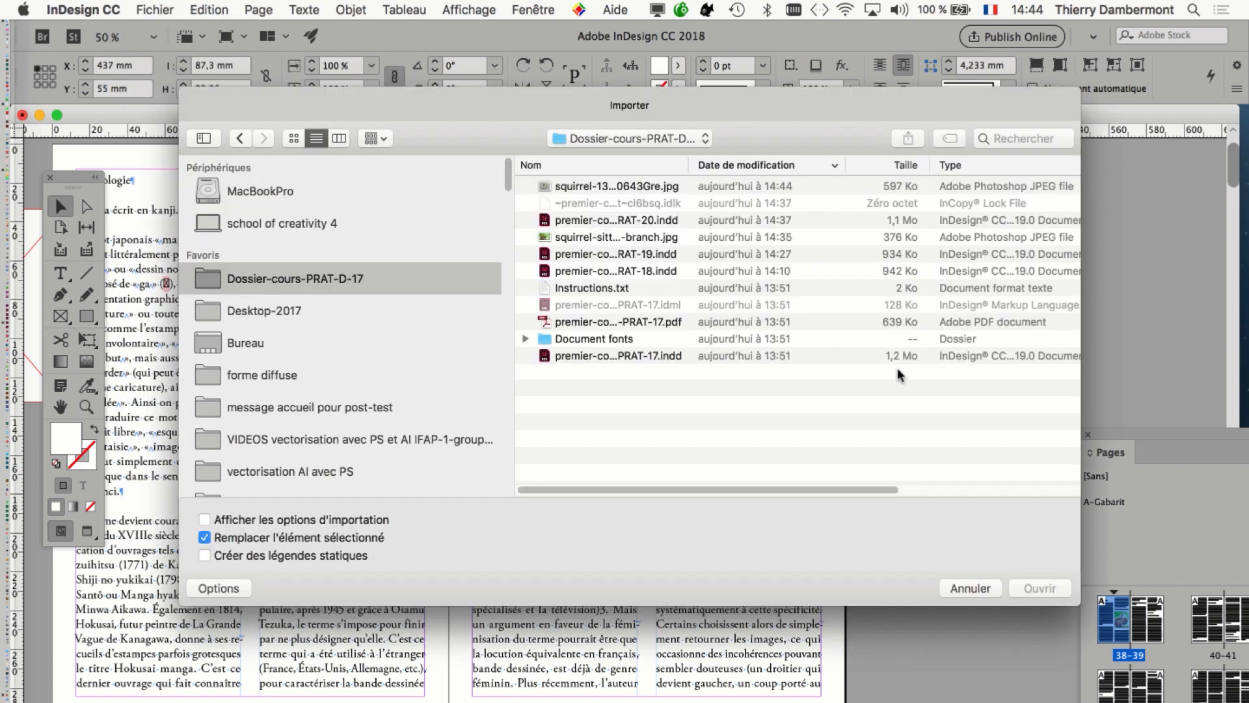
key(Down)
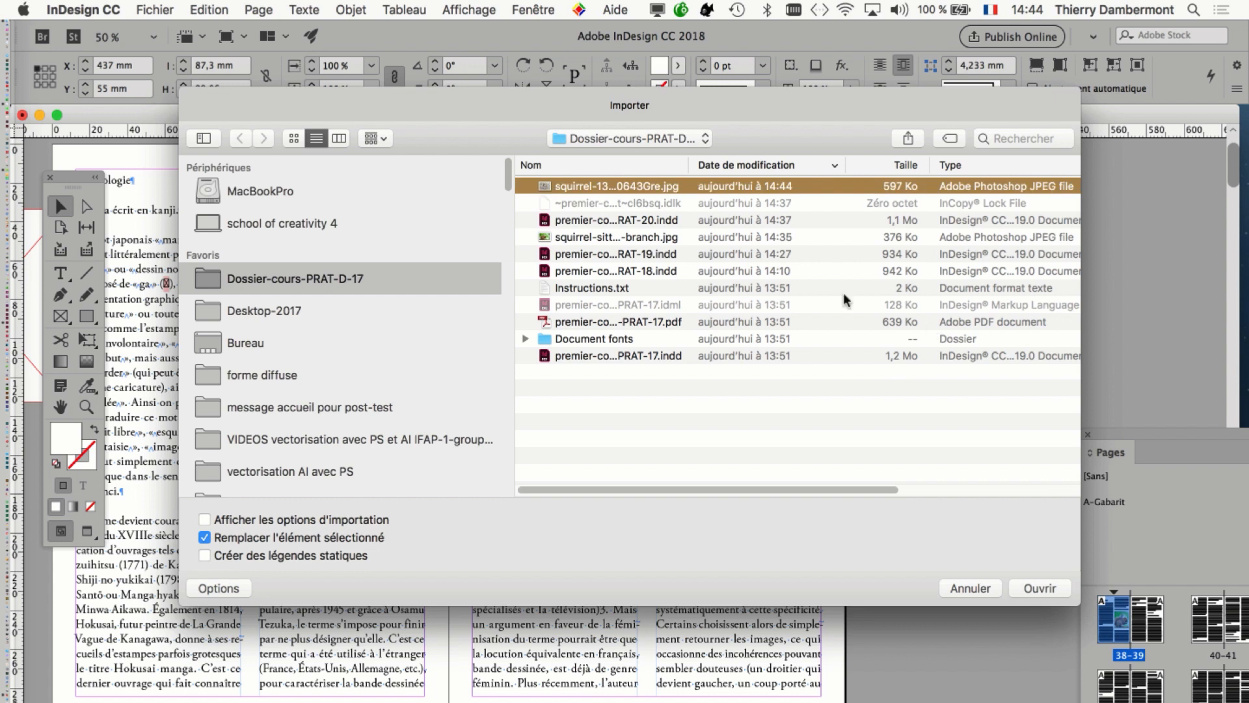
key(Return)
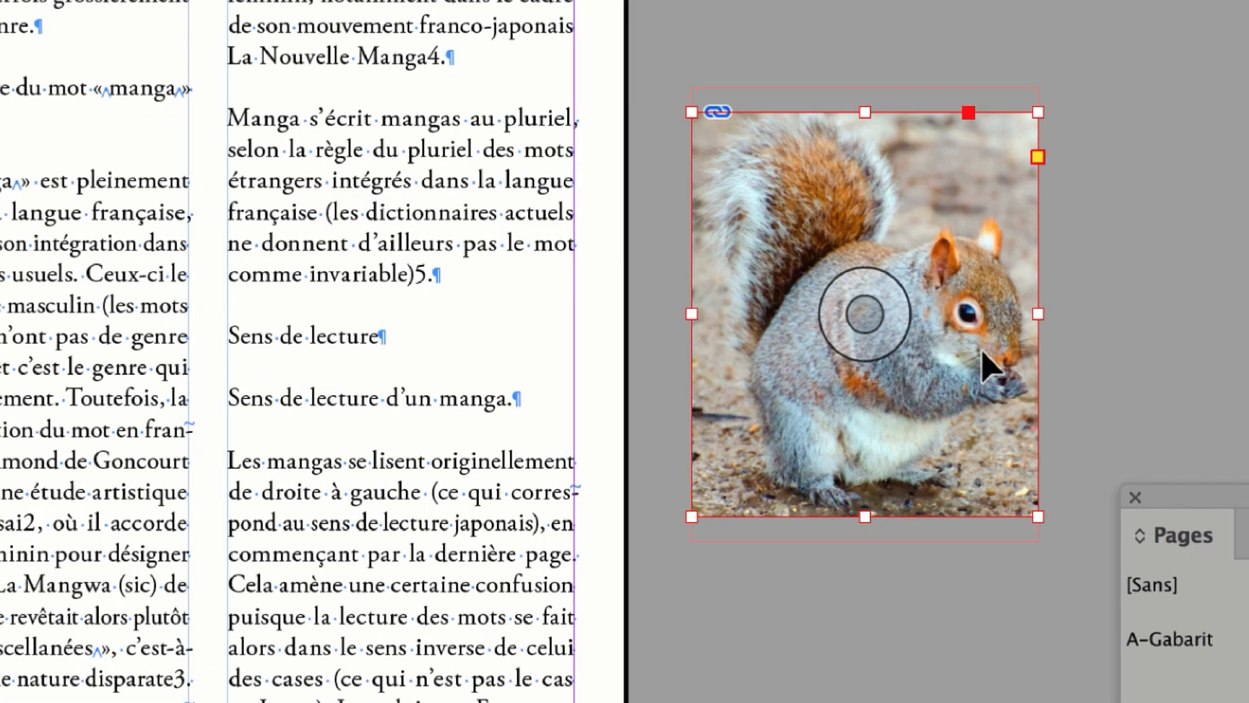
Shift the grey squirrel image inside its frame to X+ -40 mm, then move the Pages panel aside and deselect.
click(883, 314)
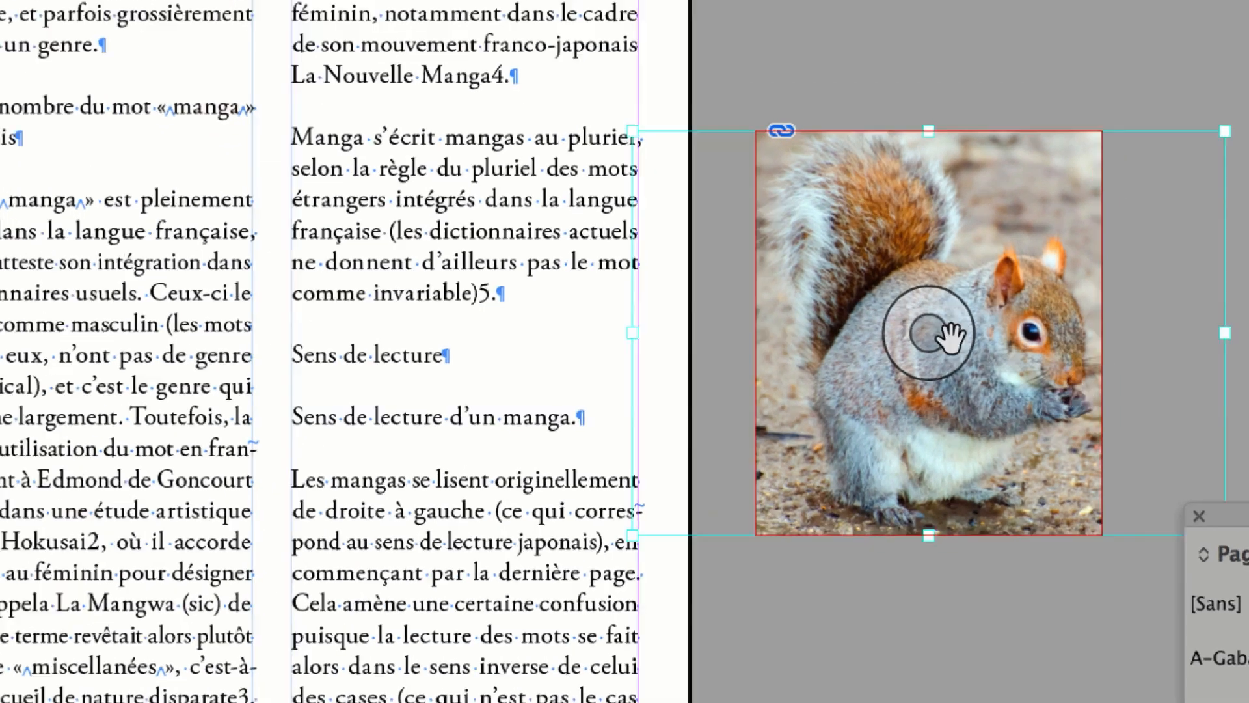
mouse_move(950, 335)
mouse_down()
mouse_move(944, 354)
mouse_move(927, 338)
mouse_up()
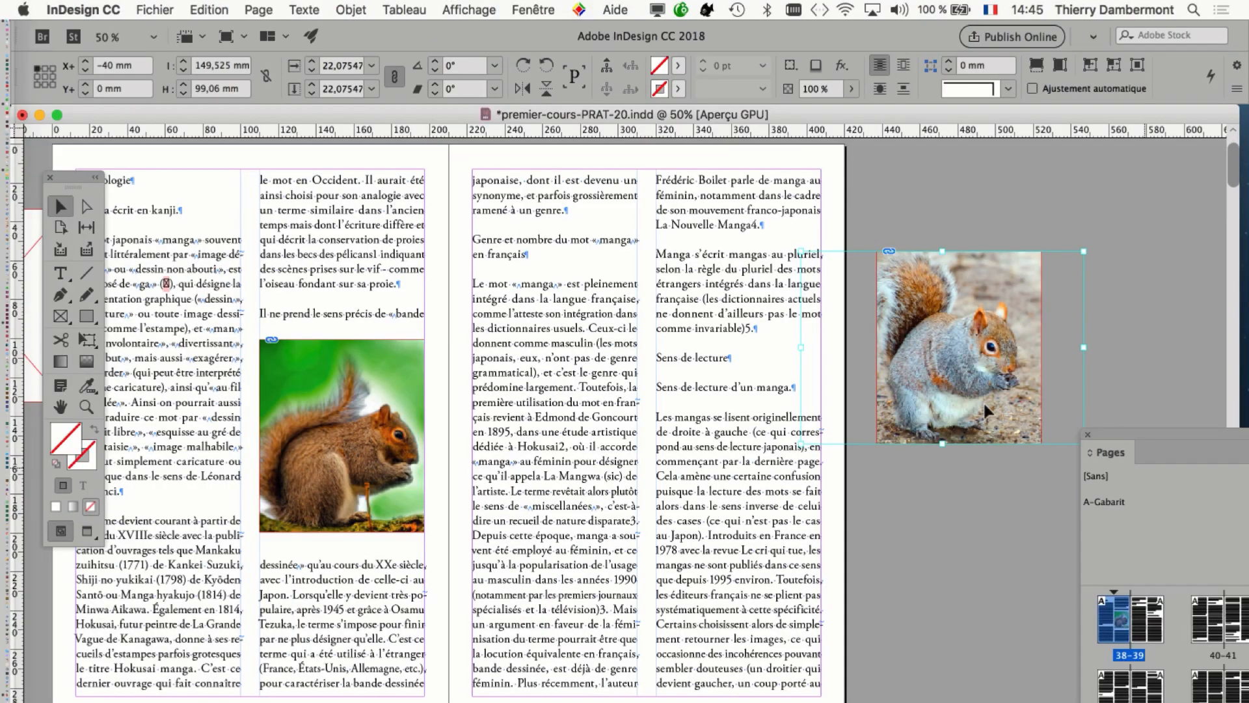
drag(1122, 433, 1187, 492)
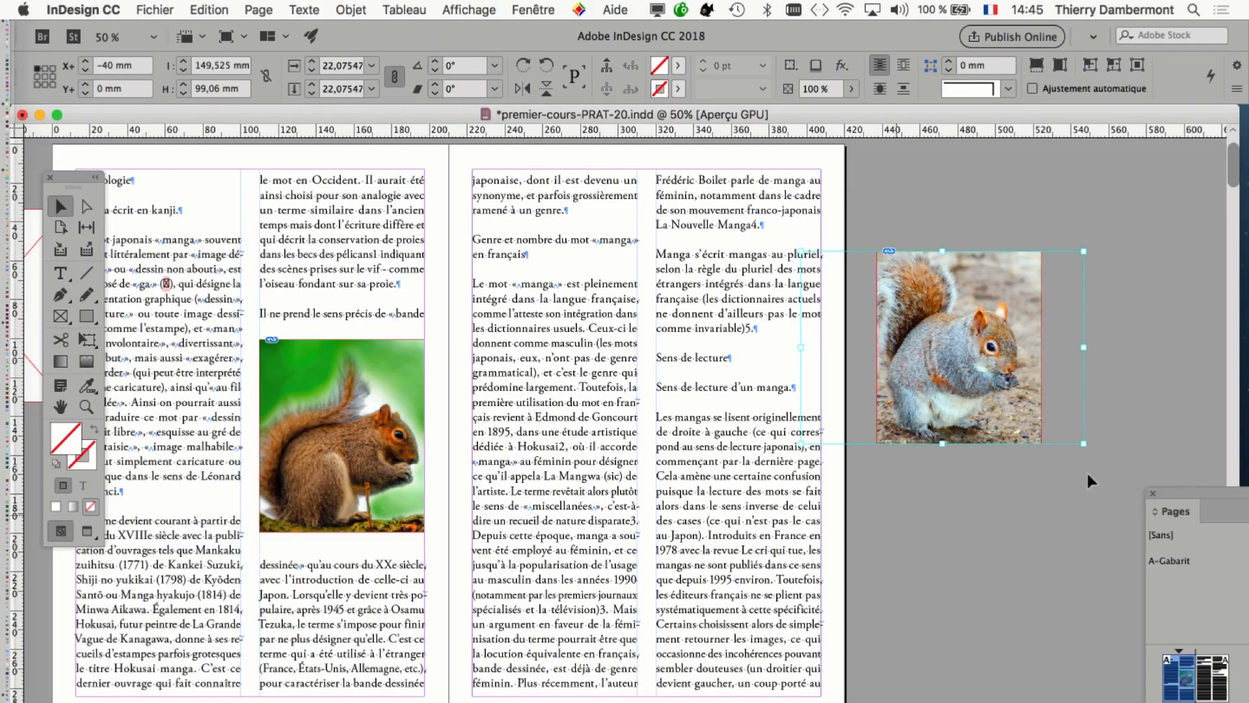
click(1155, 442)
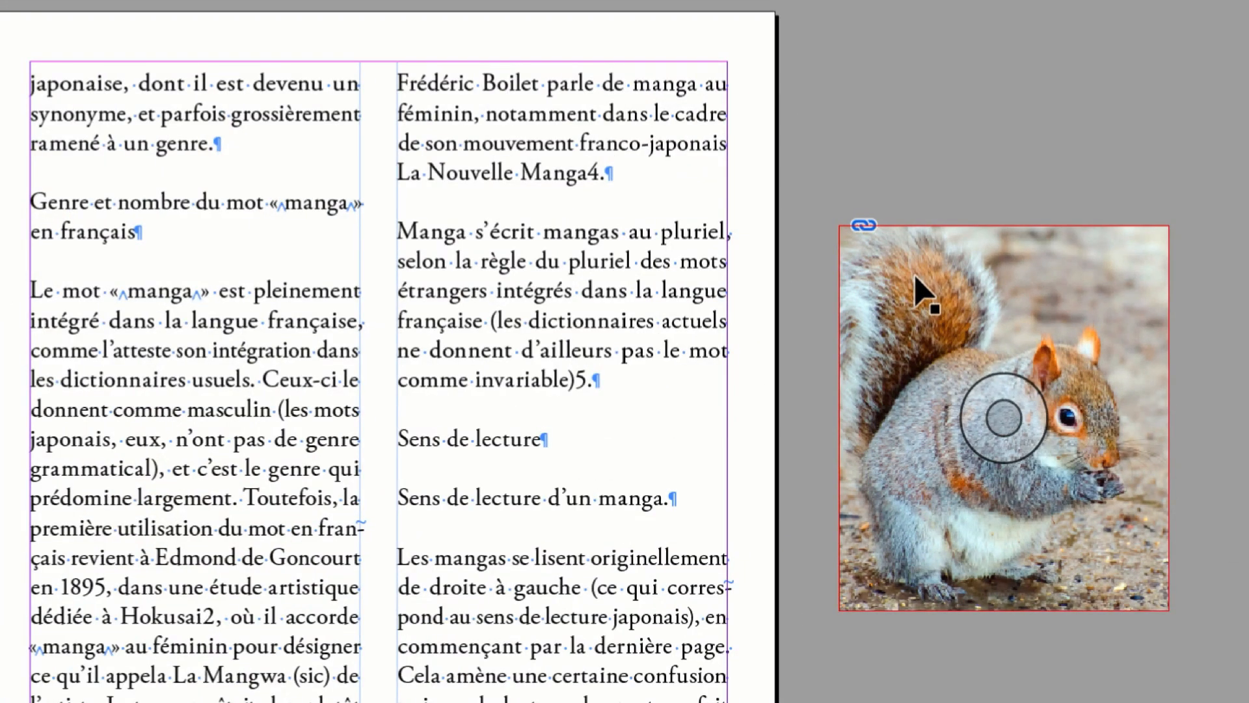
Select each squirrel frame in turn and bring the Pages panel over the spread to examine the page thumbnails.
click(916, 278)
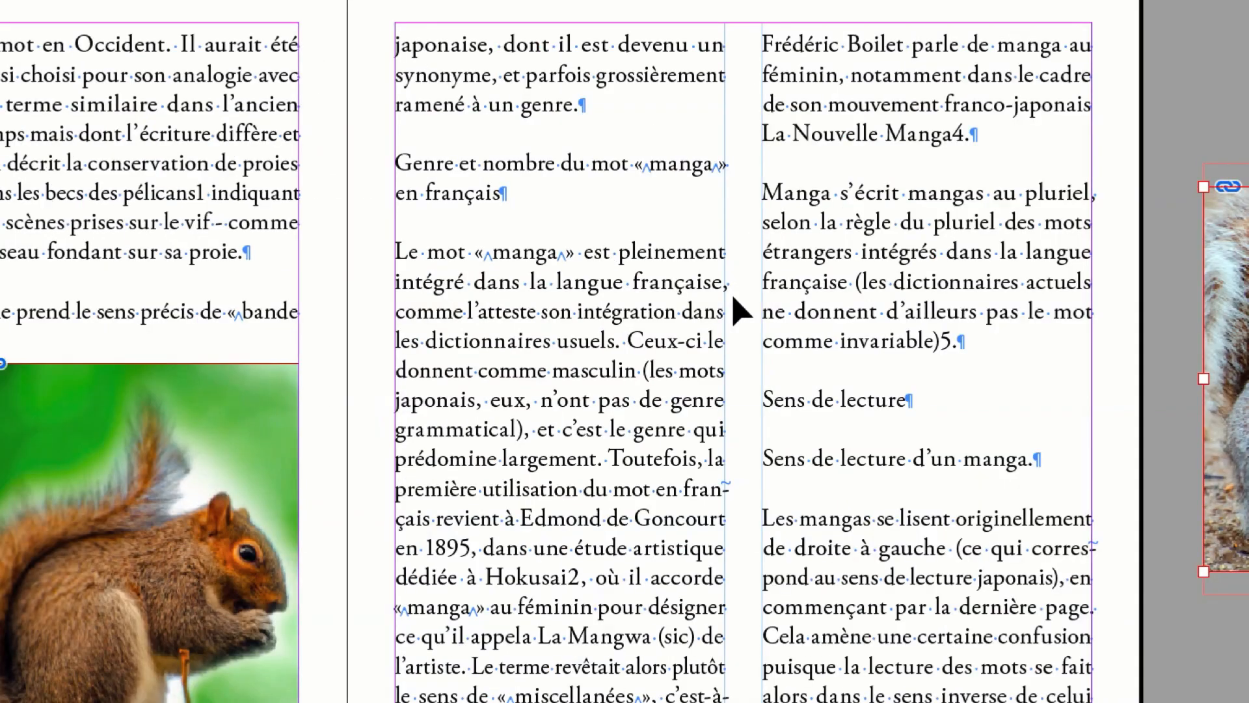
click(51, 449)
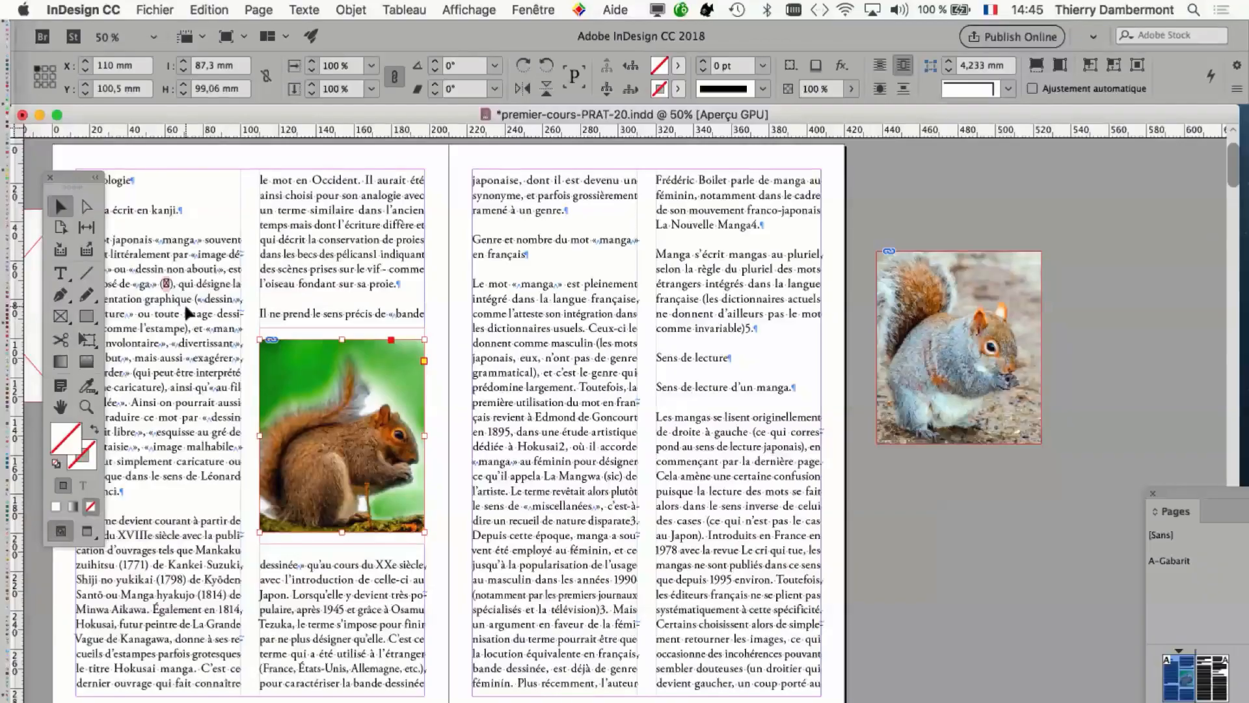
drag(1175, 511, 585, 201)
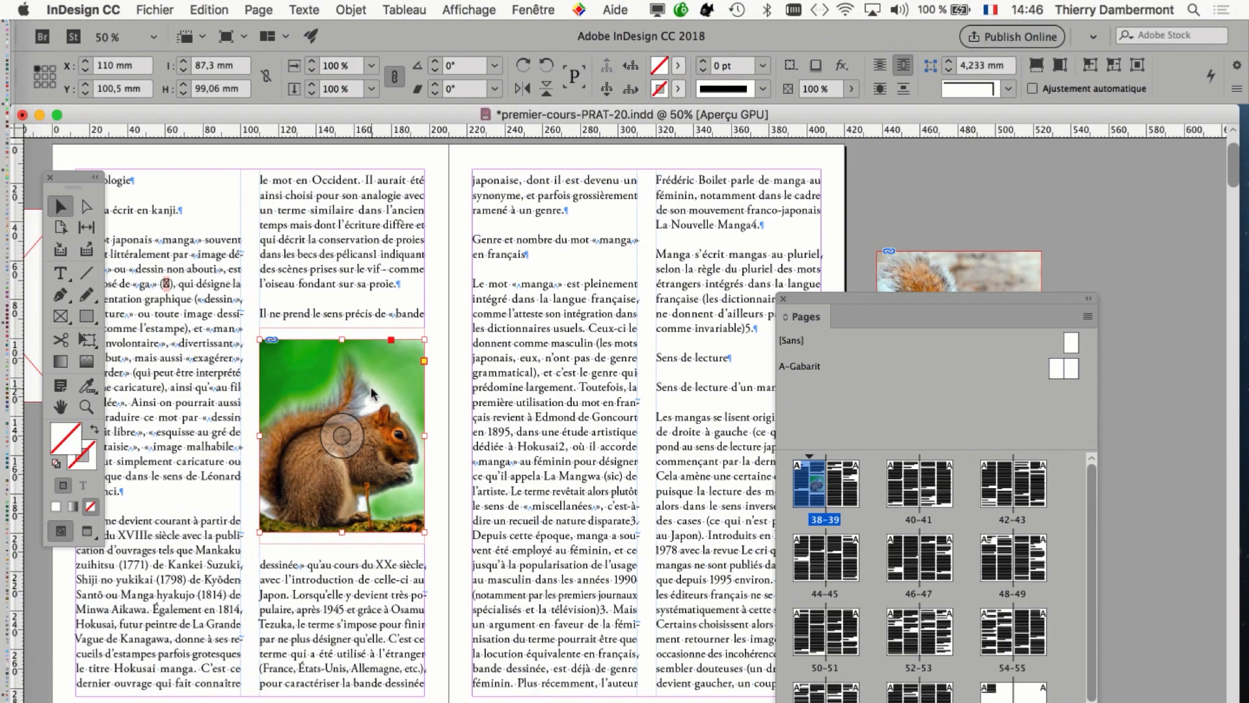
Move the Pages panel back aside and shift the grey squirrel frame up and slightly left on the pasteboard beside page 39.
drag(878, 298, 1162, 468)
click(974, 285)
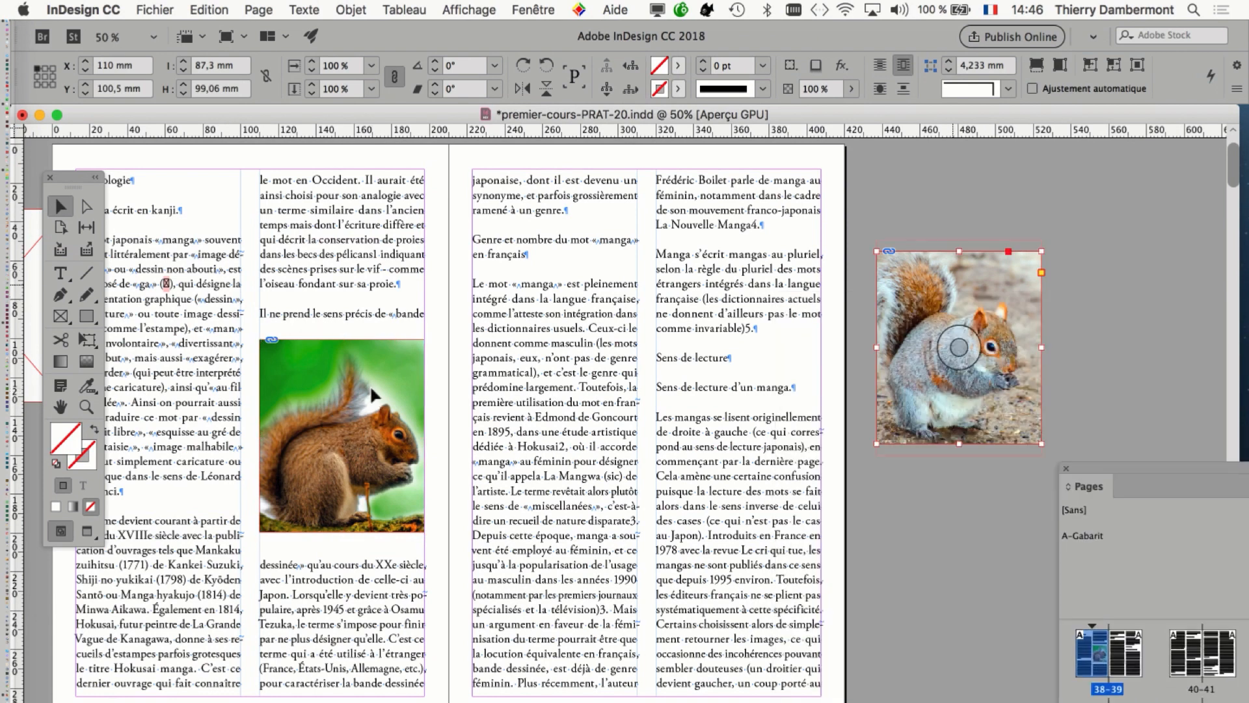
drag(927, 300, 910, 248)
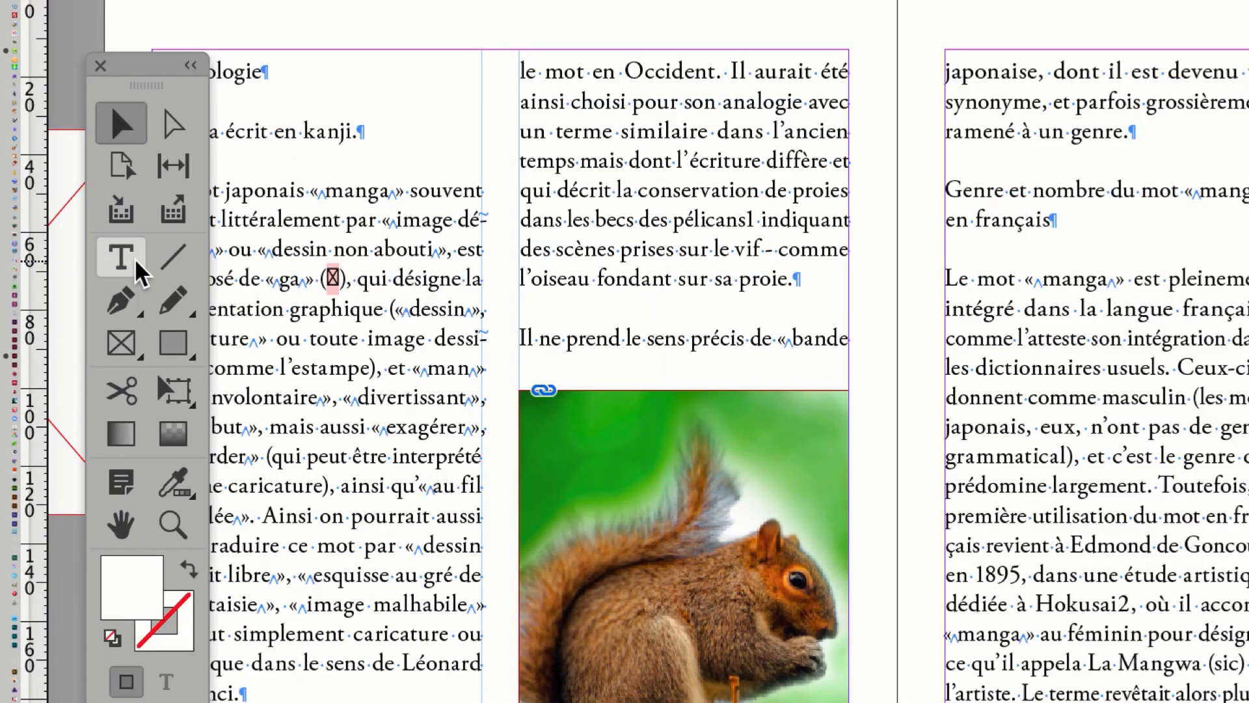
Activate the Type tool, display the Calques panel over page 39 and unlock the "texte principal" layer.
click(137, 262)
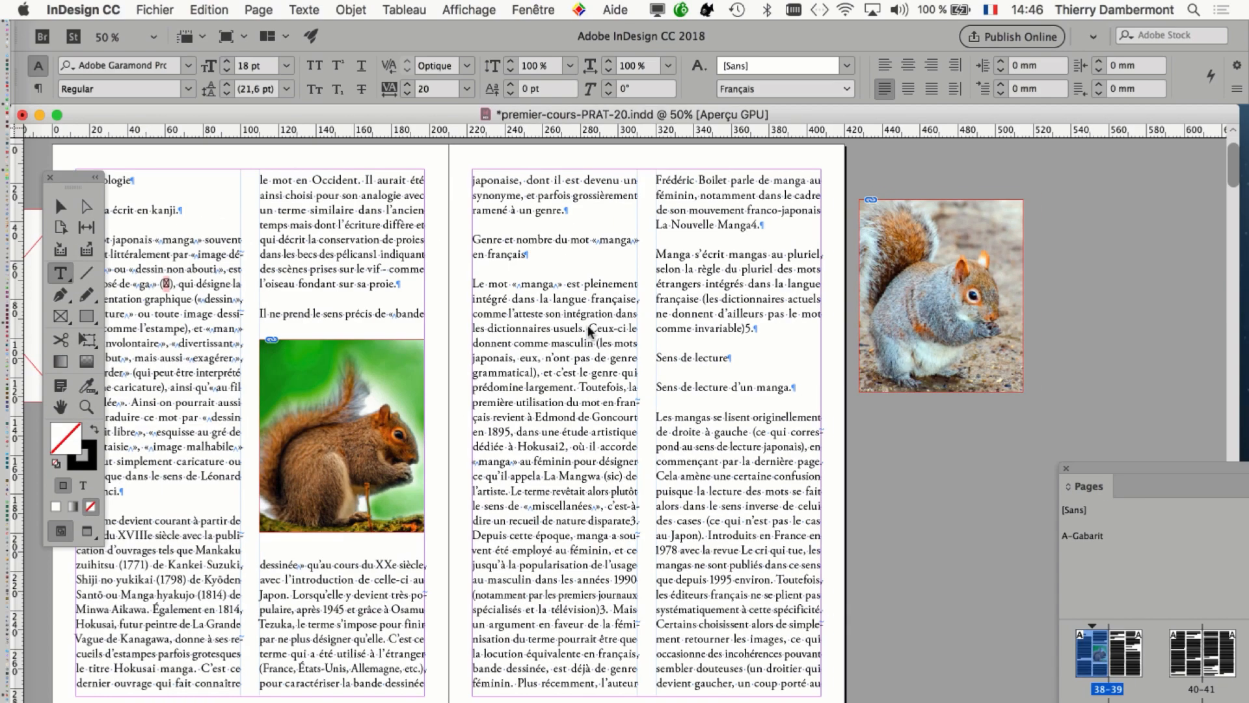
click(533, 9)
key(Return)
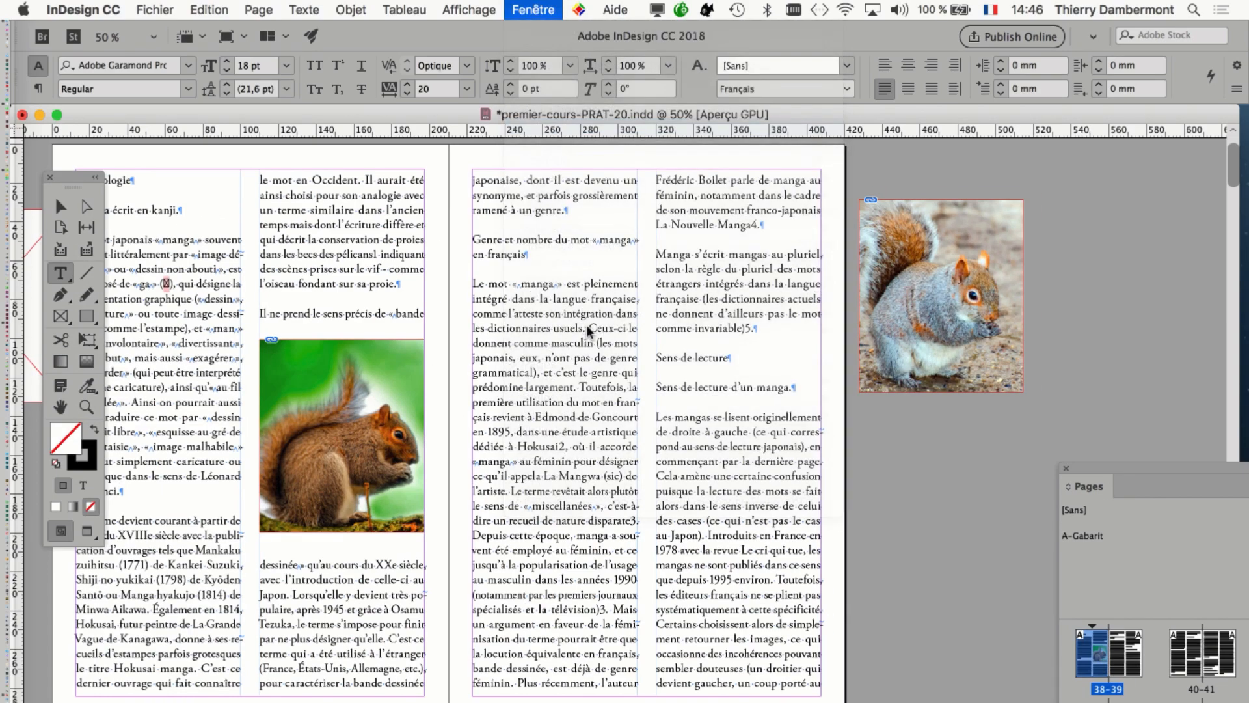
drag(890, 161, 547, 185)
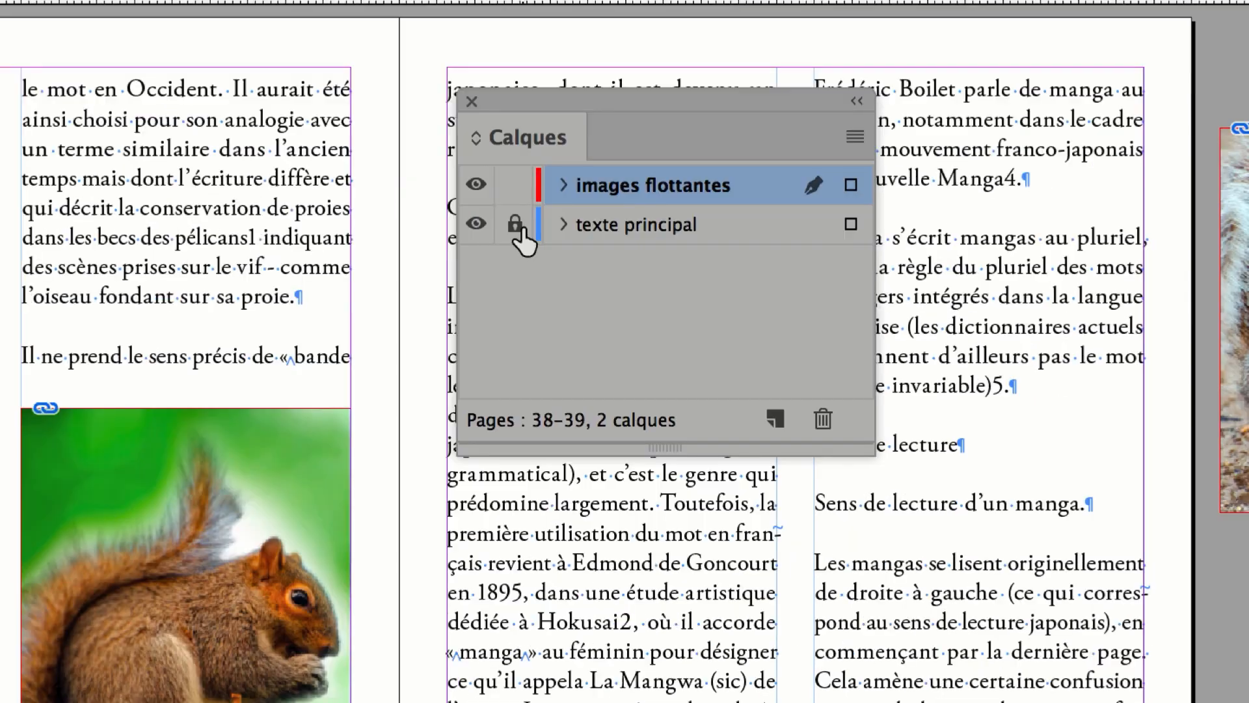
click(465, 309)
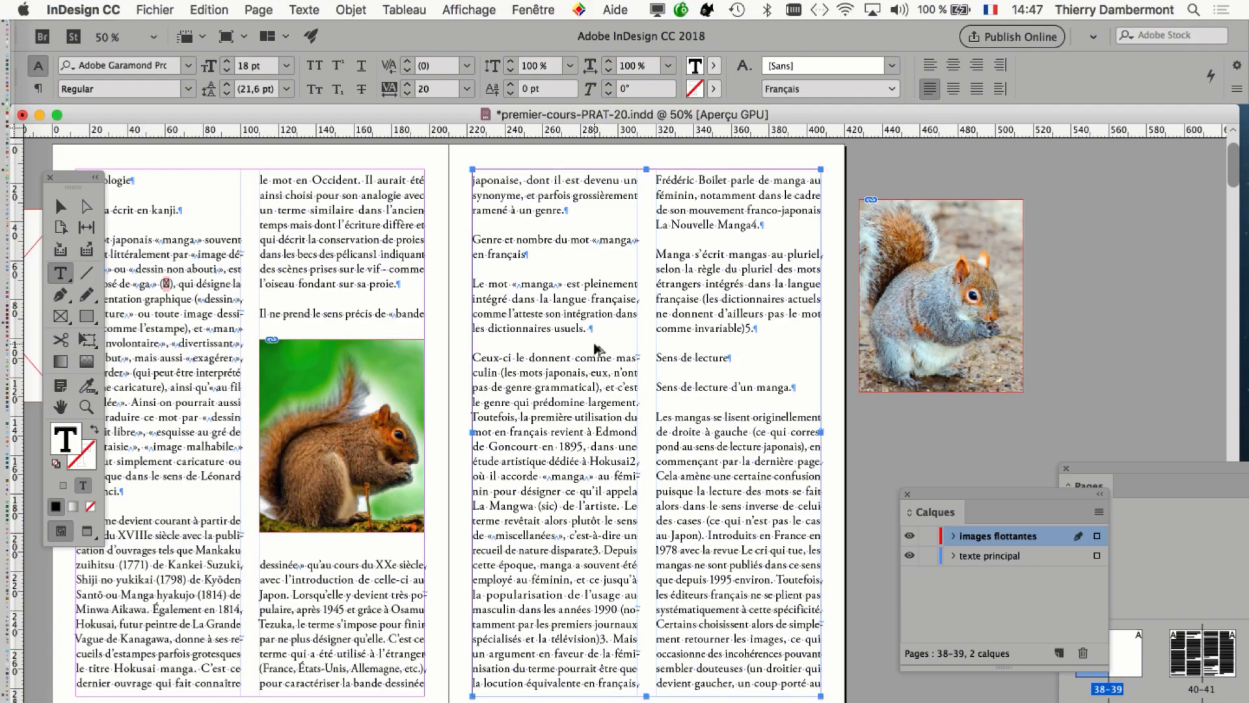
Insert two paragraph breaks before "Ceux-ci le donnent" on page 39 and save the document as premier-cours-PRAT-21.indd.
key(Return)
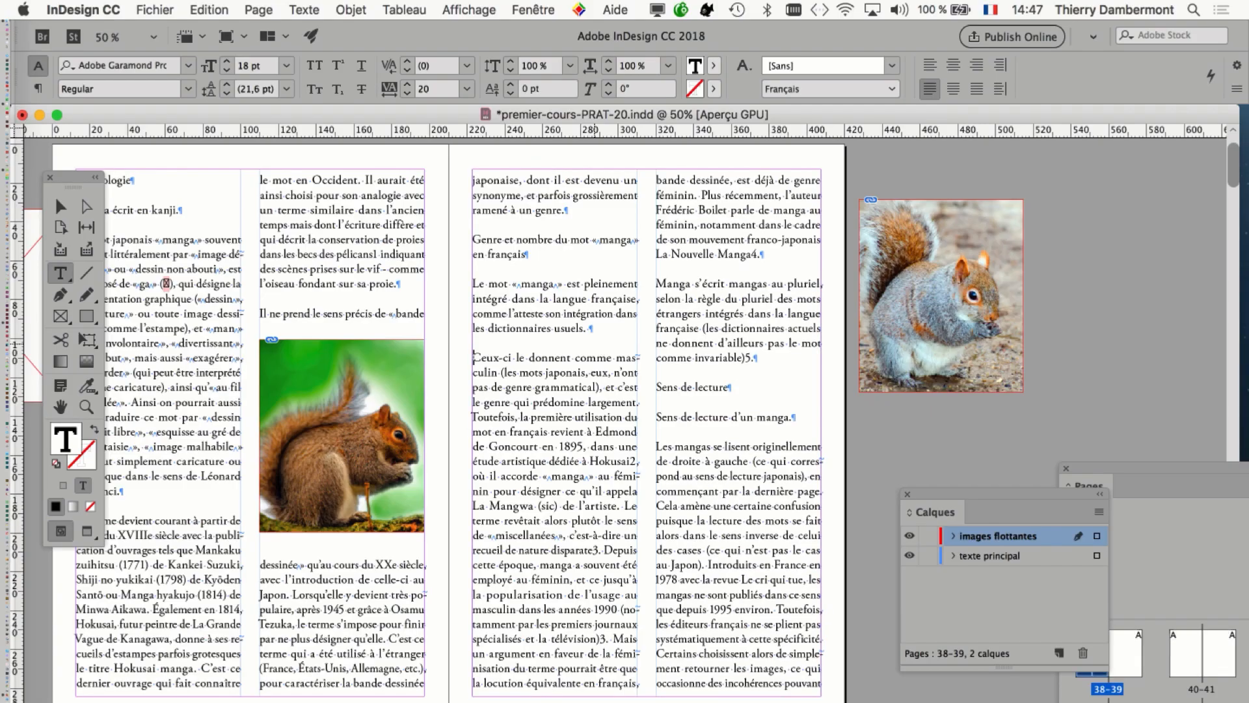
key(Return)
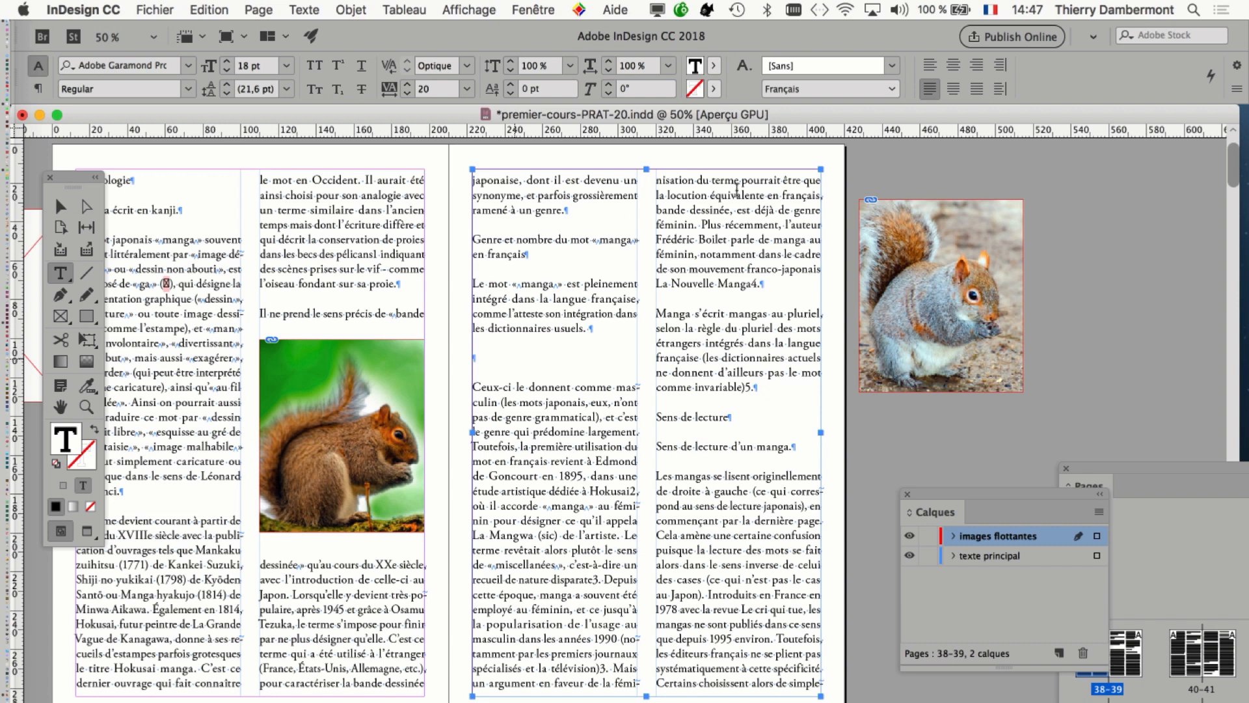
key(super+shift+s)
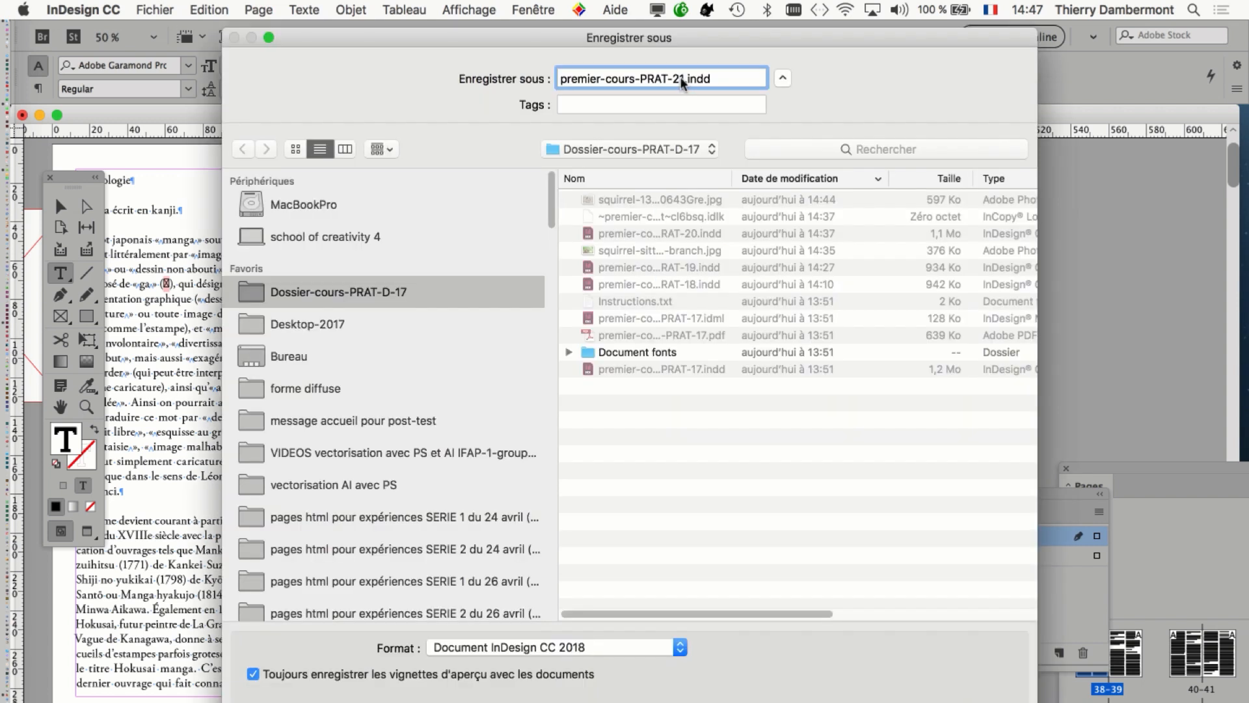
key(Return)
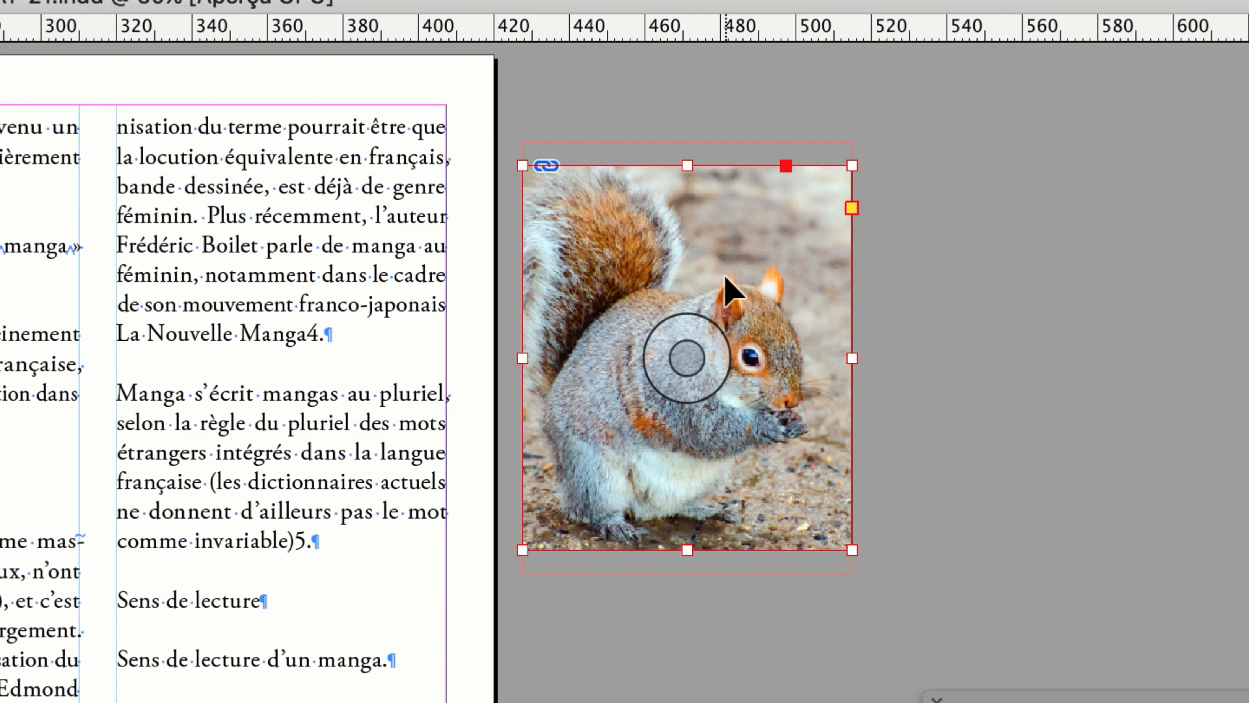
Cut the grey squirrel frame from the pasteboard and paste it inline into the empty paragraph above "Ceux-ci le donnent".
key(Delete)
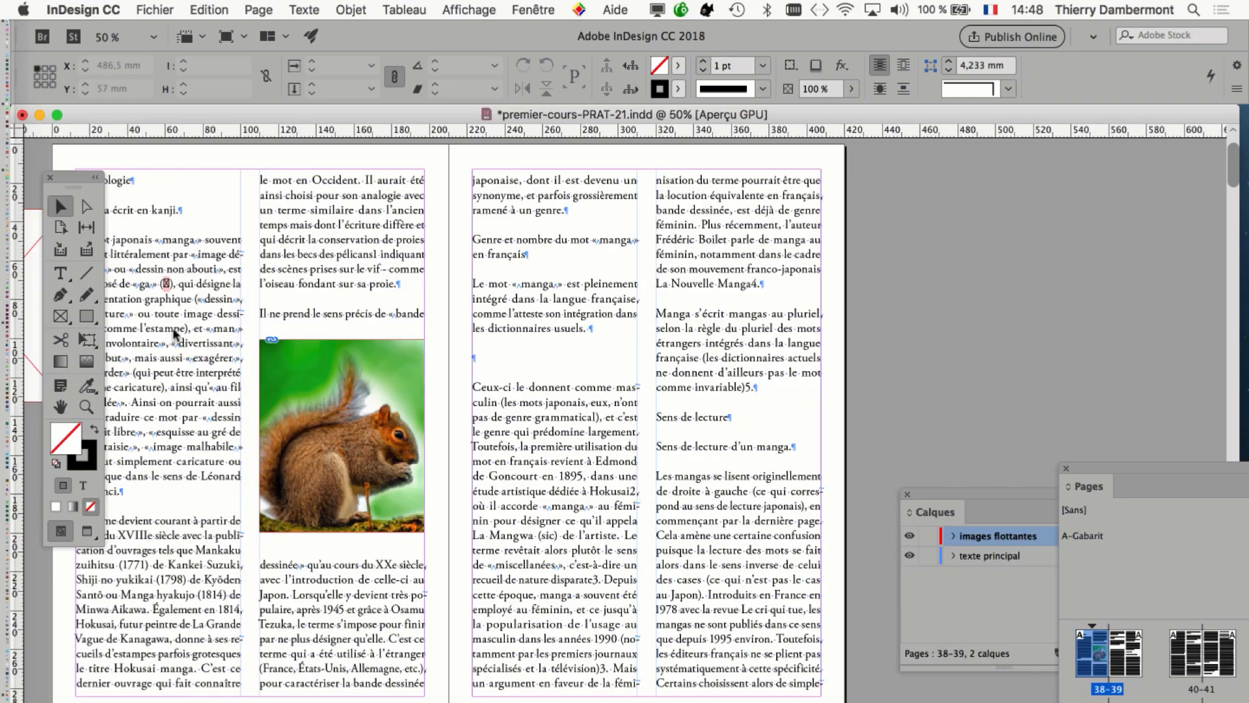
click(63, 277)
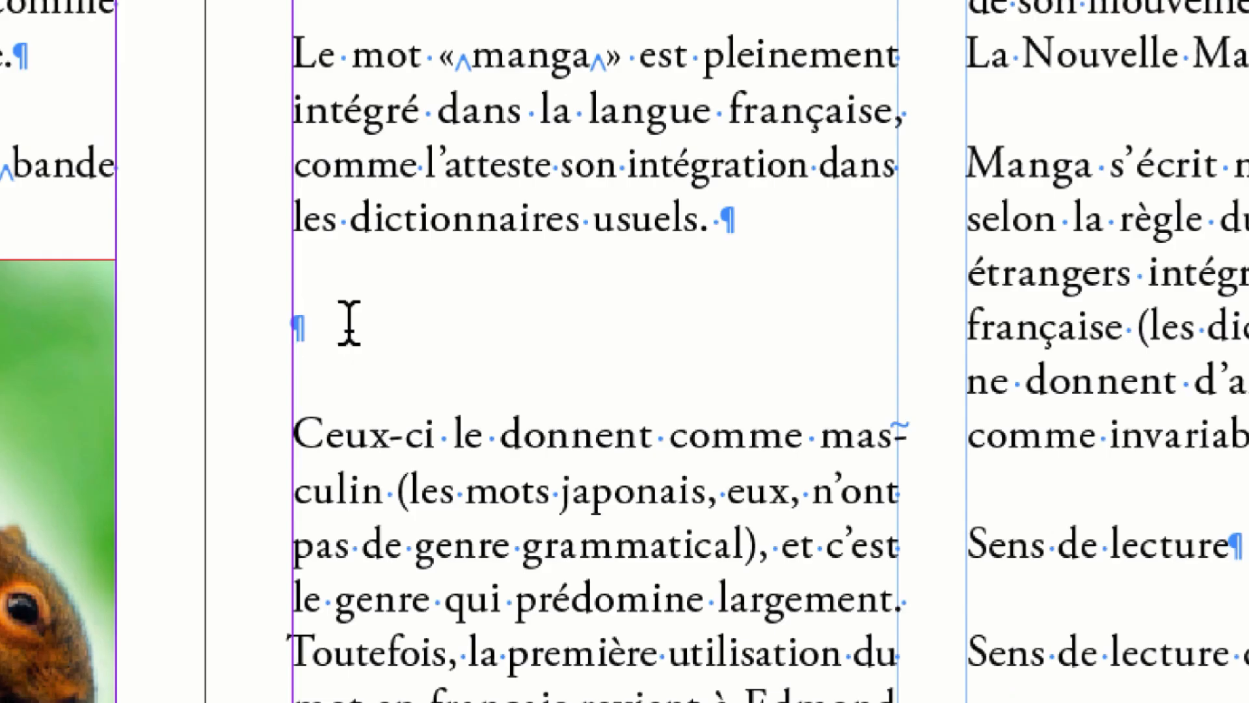
key(ctrl+v)
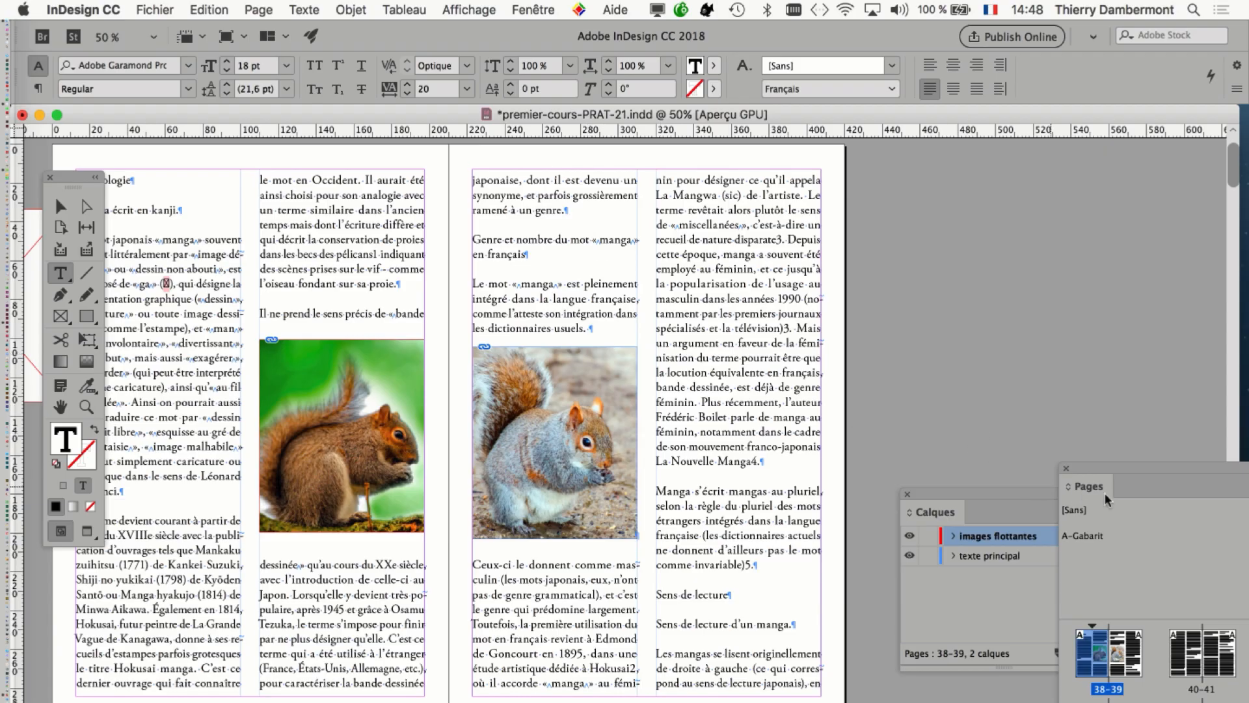
Display the Styles de paragraphe panel and place it beside the inline squirrel image on page 39.
click(309, 9)
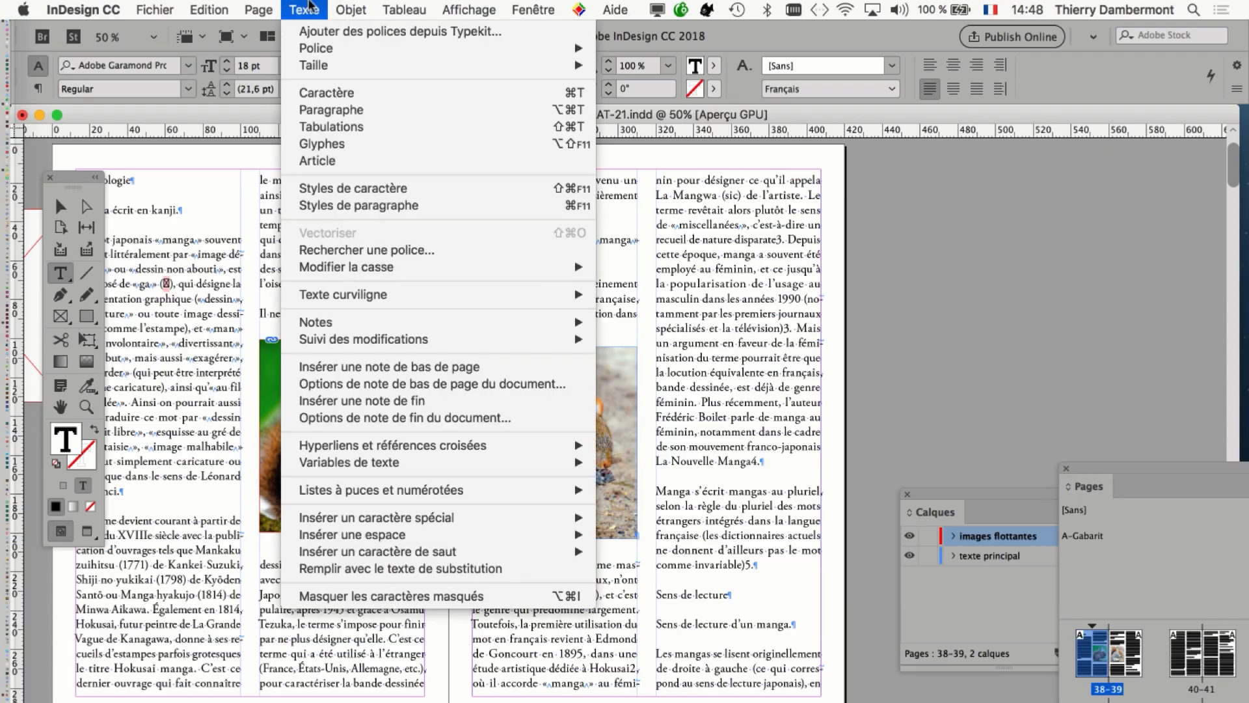
click(374, 207)
drag(1059, 176, 747, 257)
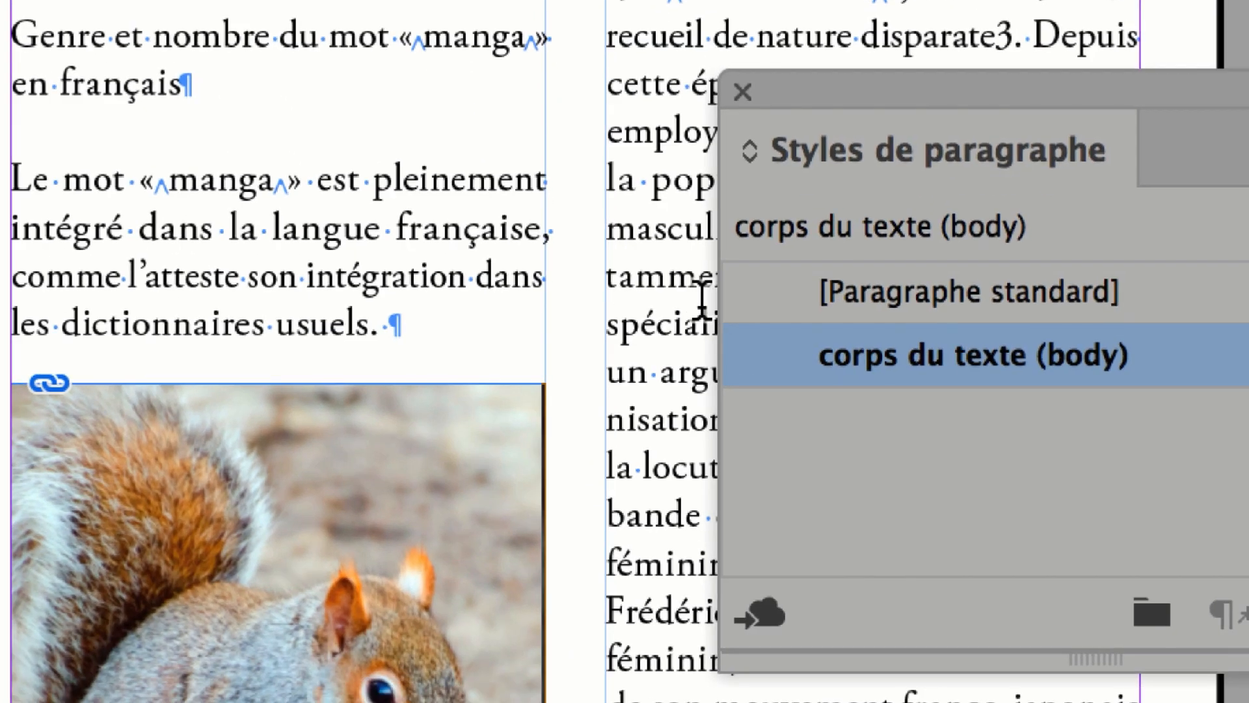
Apply the [Paragraphe standard] style to the paragraph holding the inline grey squirrel image on page 39.
click(787, 305)
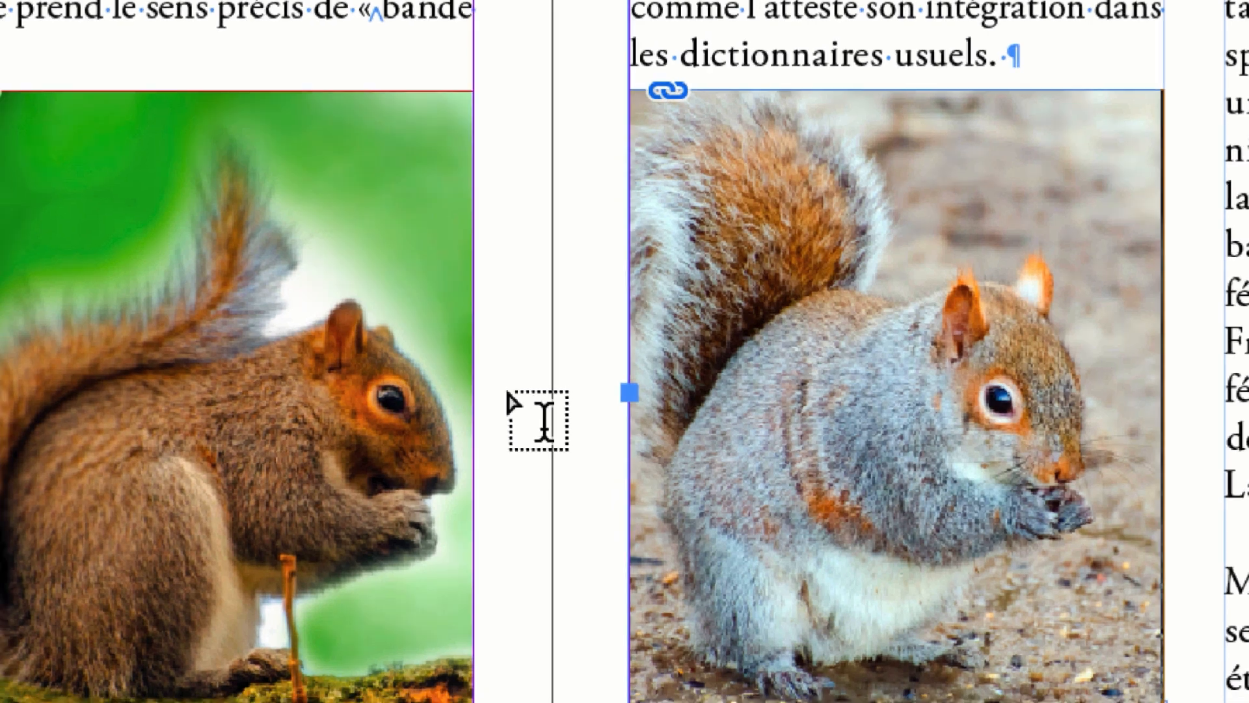
scroll(664, 468, up, 2)
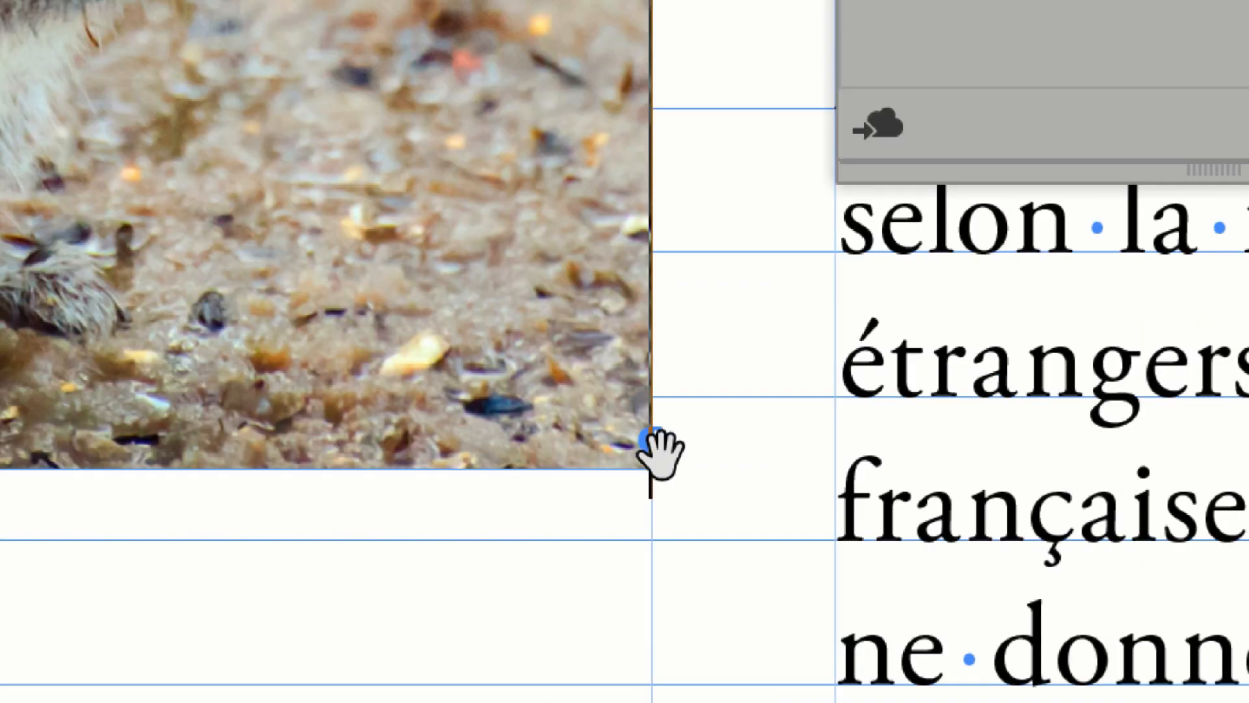
scroll(660, 455, up, 3)
scroll(660, 455, down, 5)
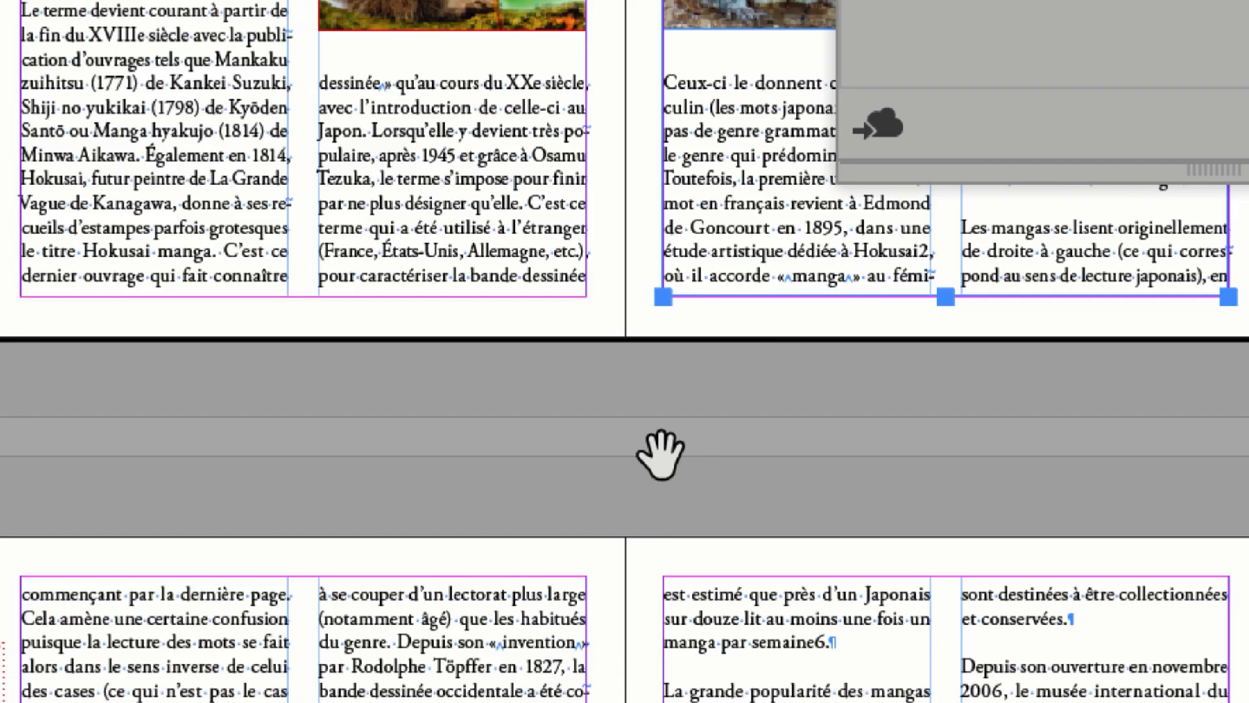
drag(661, 456, 541, 644)
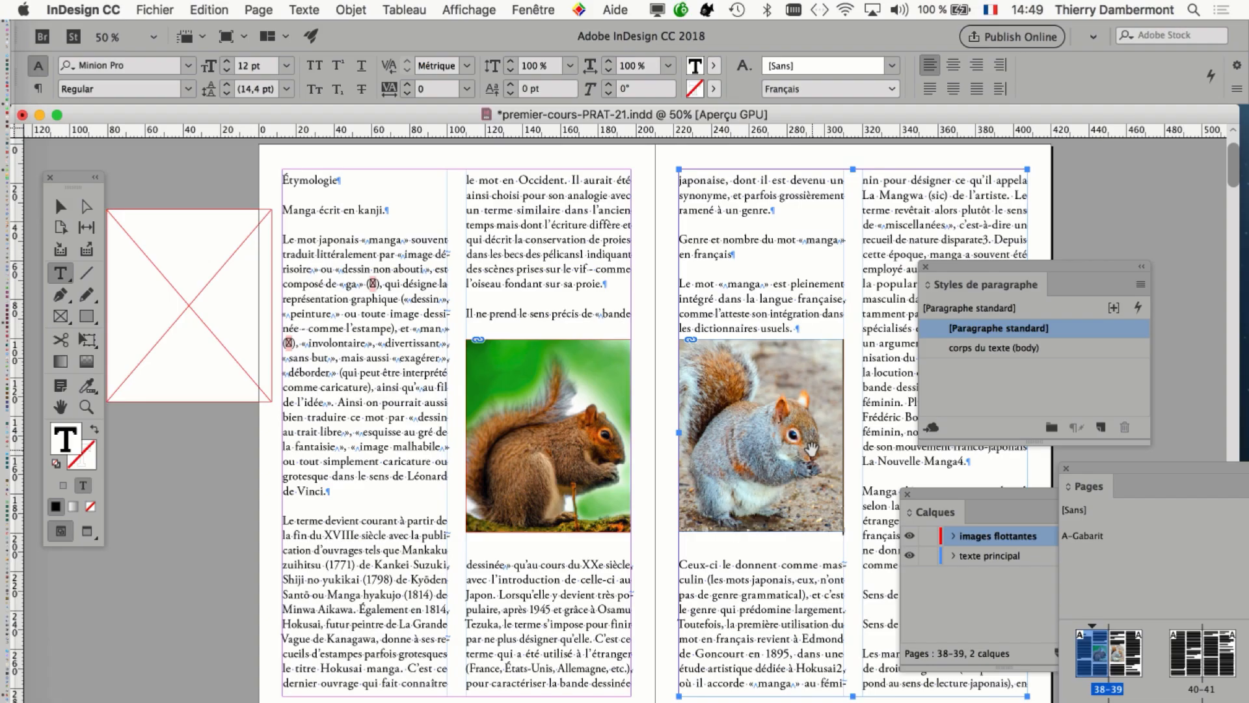
scroll(812, 449, up, 2)
drag(664, 438, 384, 505)
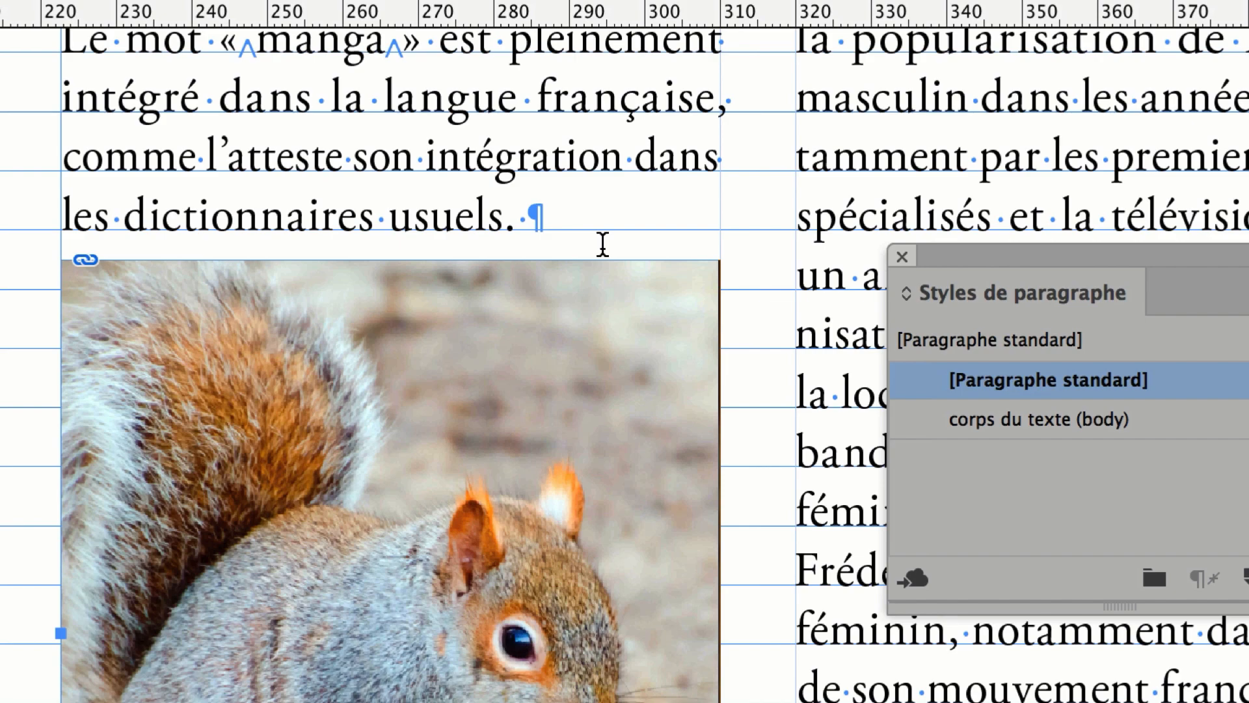
click(603, 245)
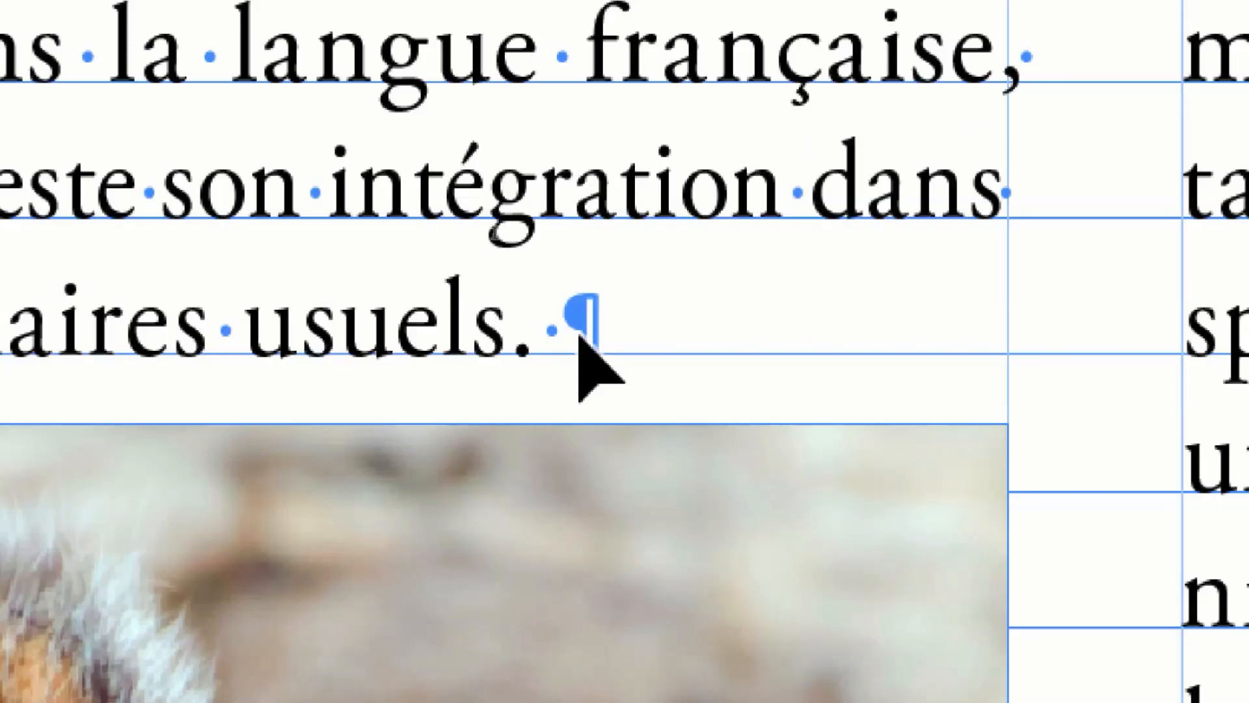
click(581, 325)
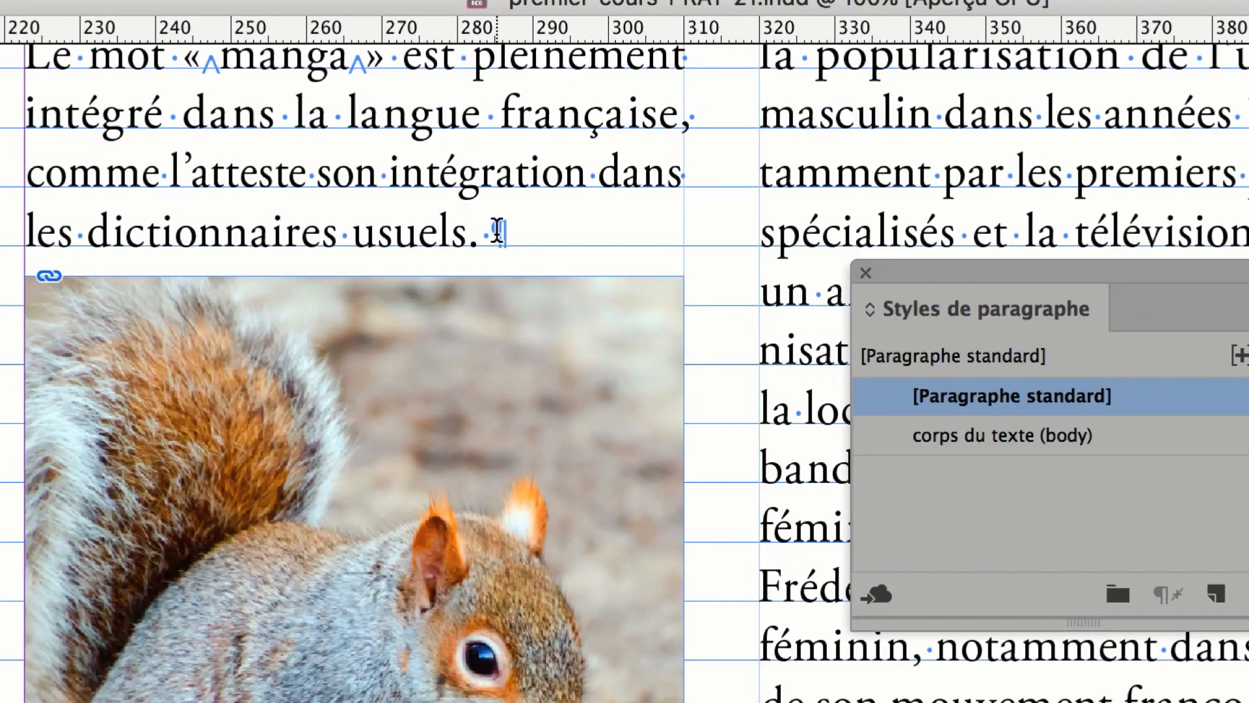
click(417, 19)
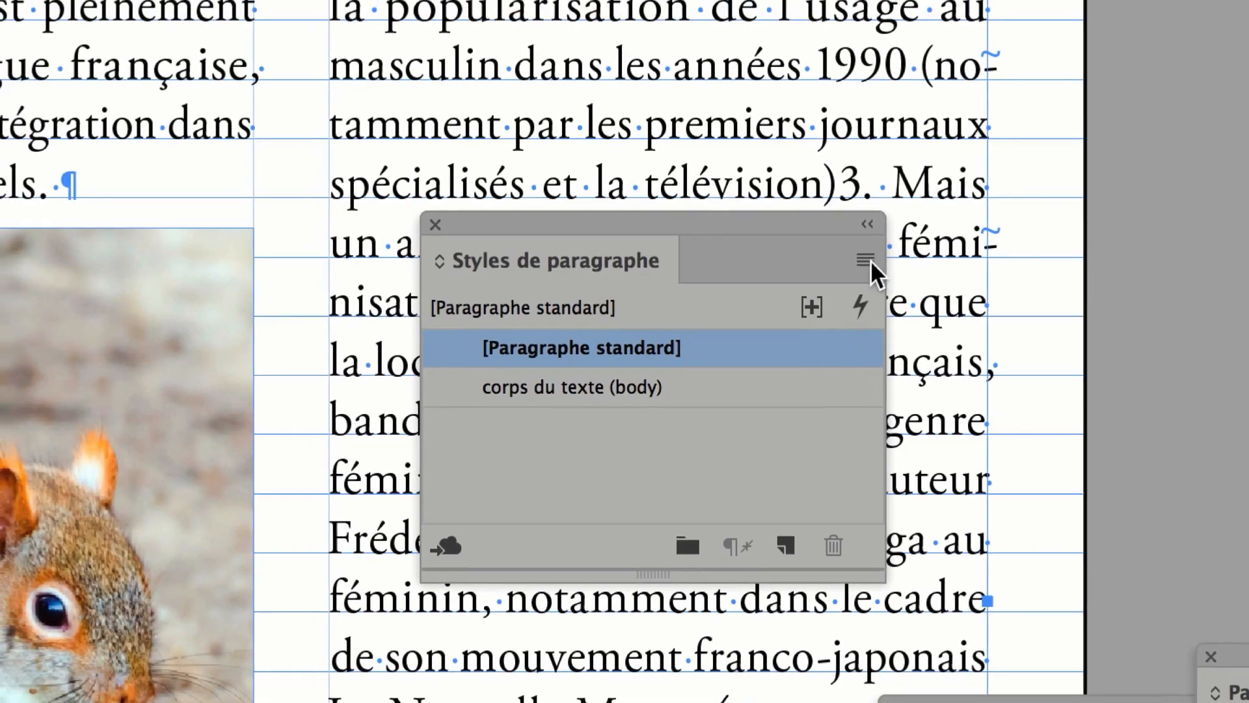
Create a new paragraph style named "images dans le flux", based on [Aucun style].
click(869, 266)
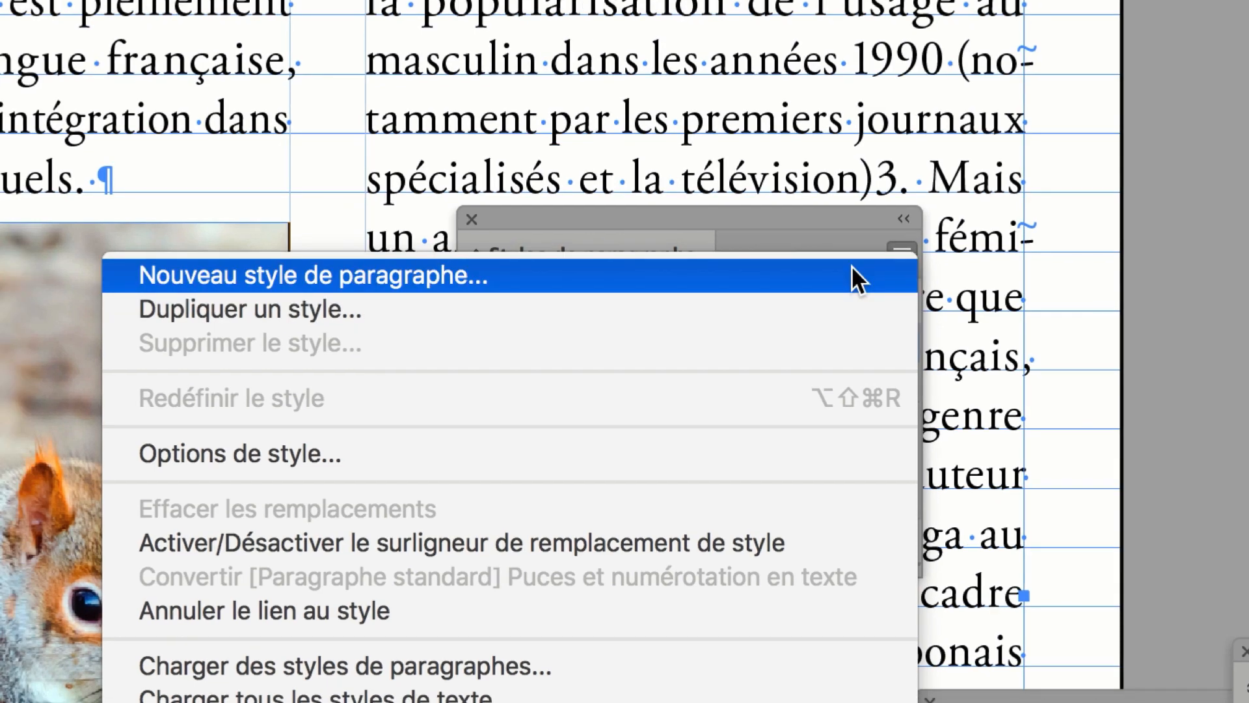
click(852, 267)
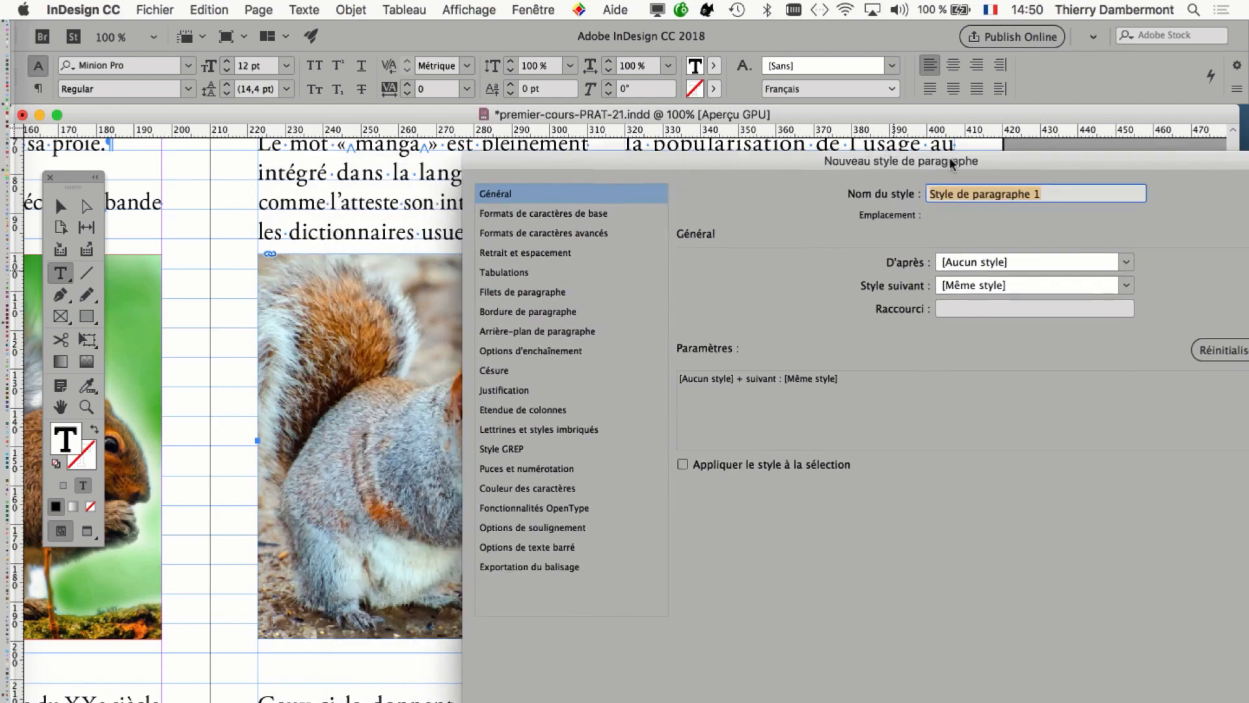
drag(950, 158, 988, 153)
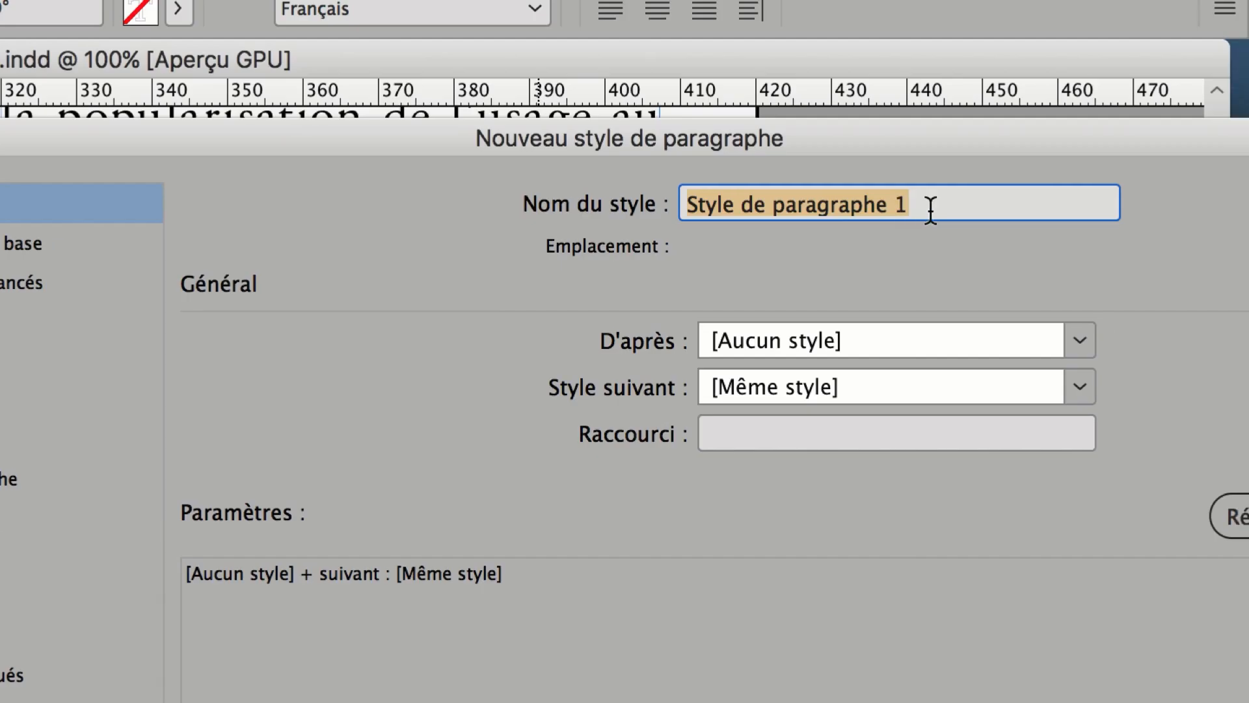
text(images dans le f)
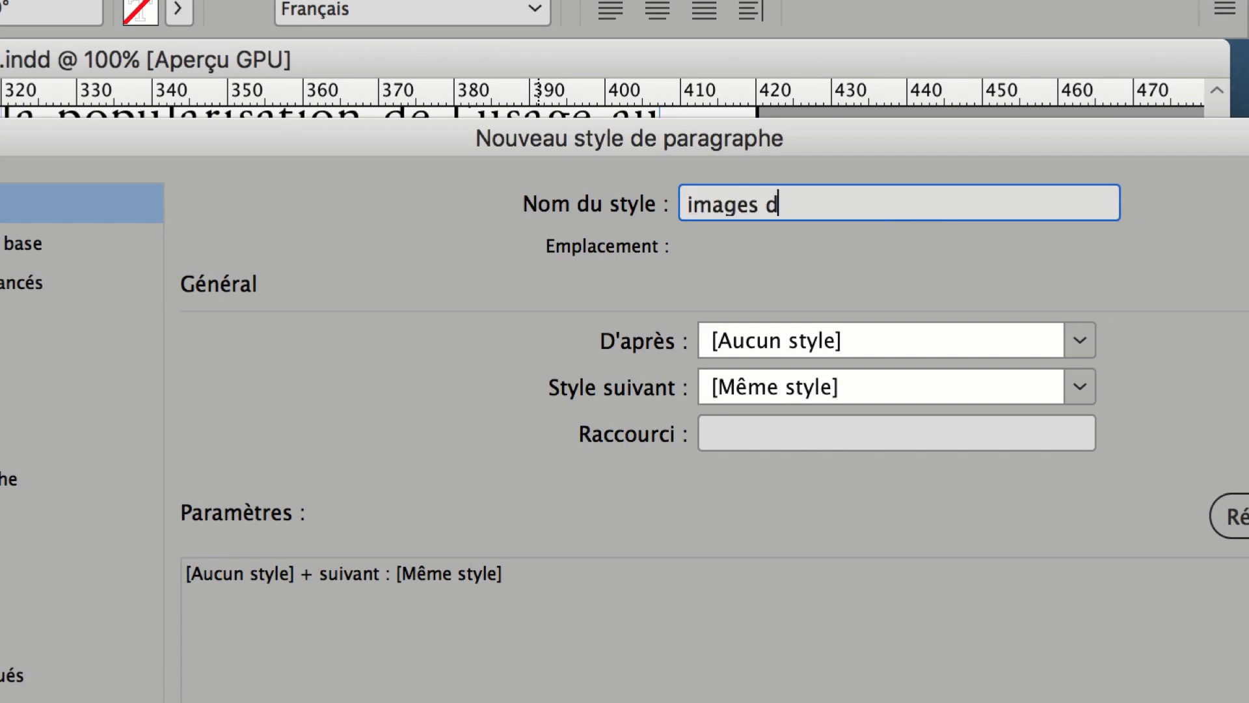
text(lux)
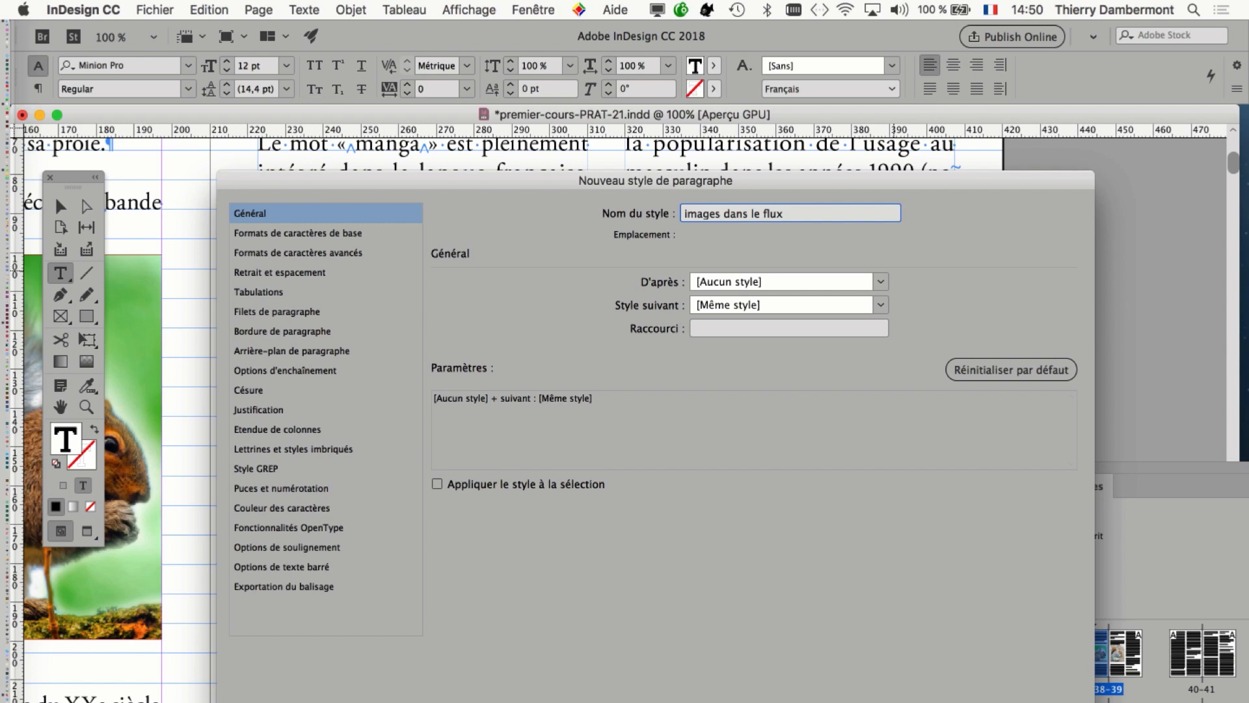
key(Return)
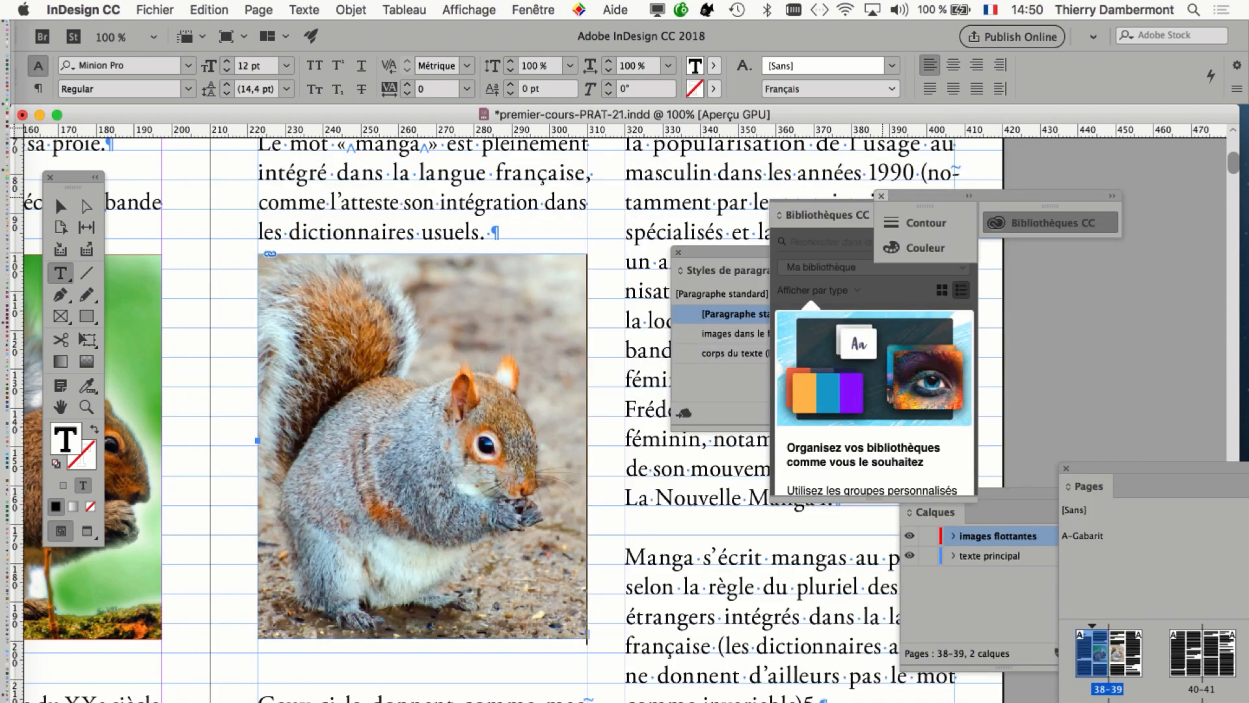
Close the Bibliothèques CC, Styles de paragraphe, Calques and Pages panels to clear the layout.
click(882, 196)
click(678, 253)
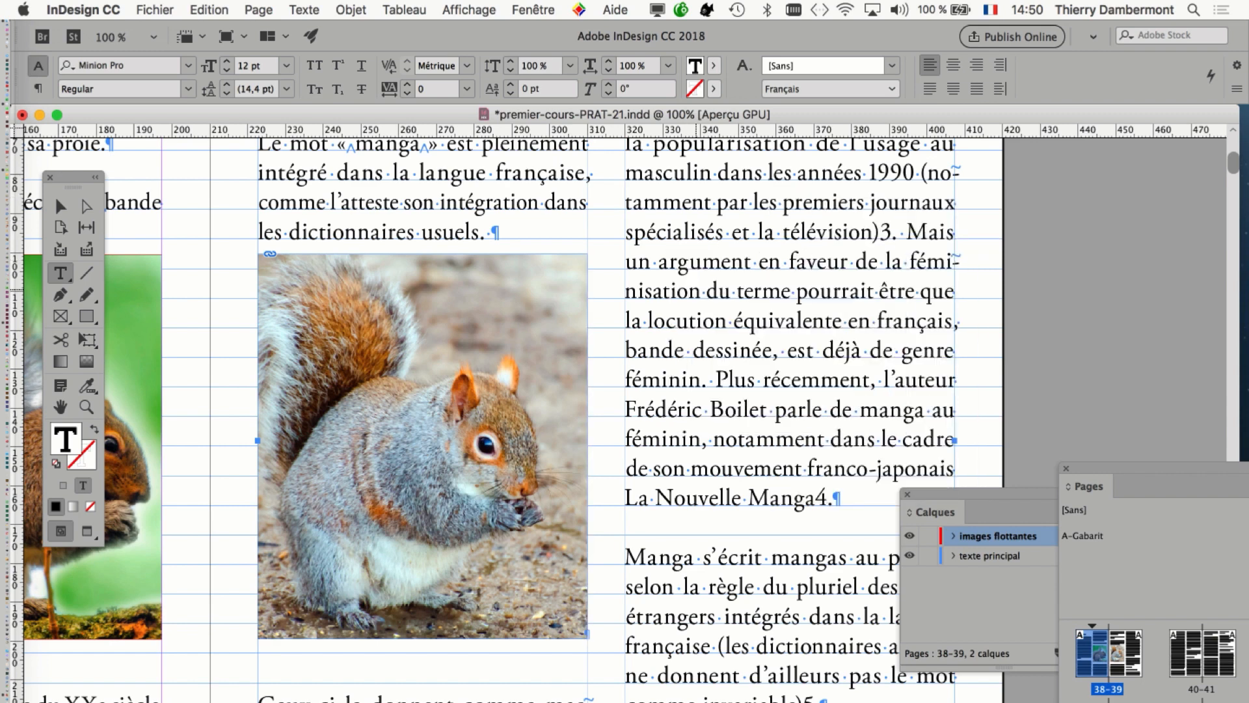
click(908, 494)
click(1066, 468)
Insert two paragraph breaks before "Toutefois, les éditeurs français" on page 40 and place the text cursor in the empty paragraph.
key(super+minus)
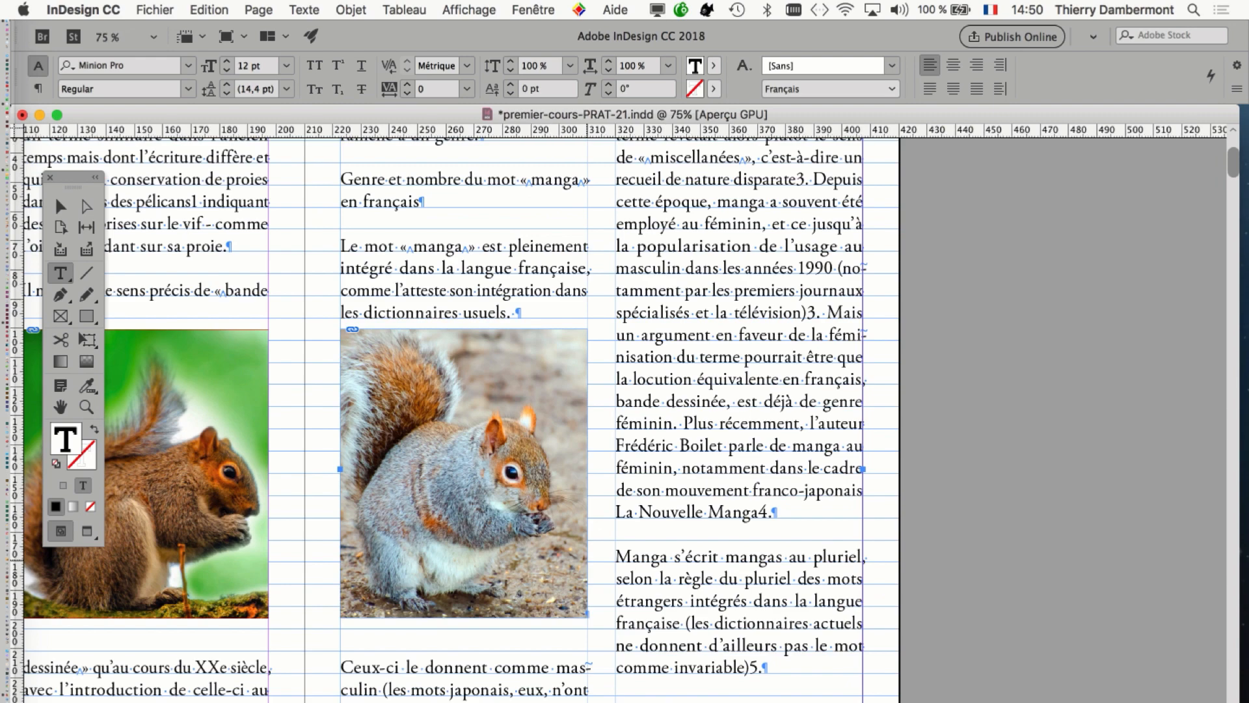
scroll(653, 501, down, 10)
scroll(652, 501, left, 5)
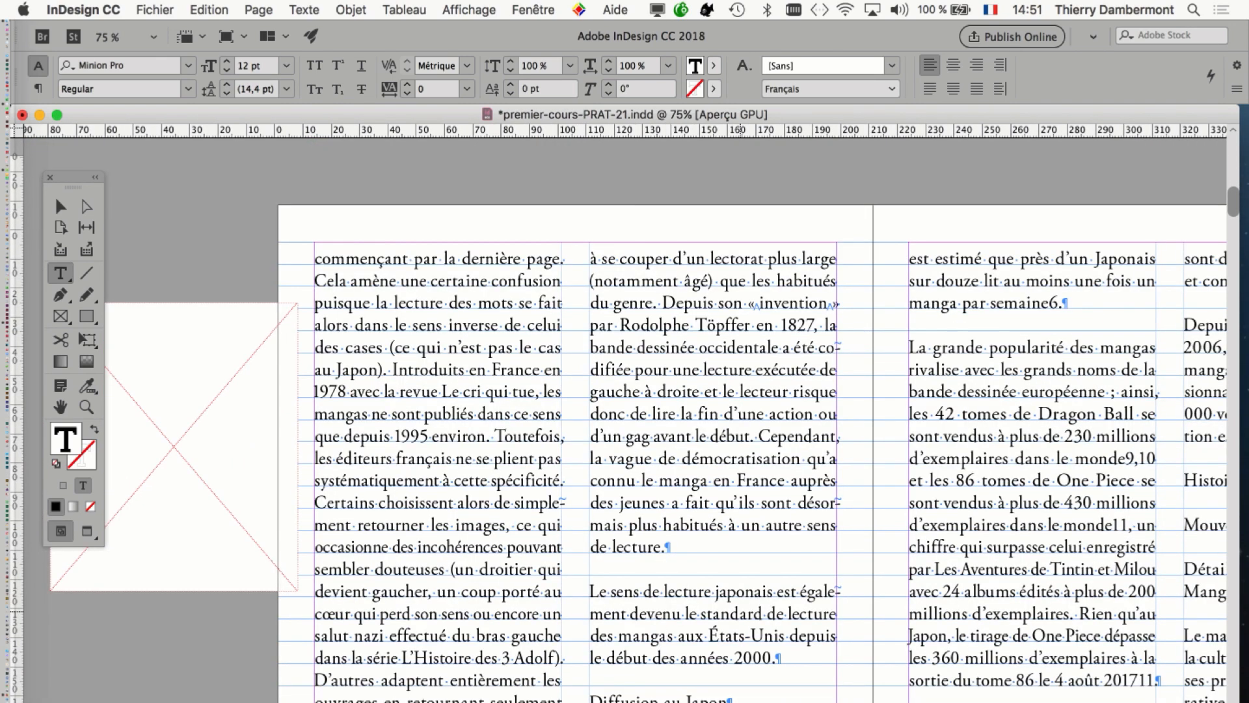
key(super+equal)
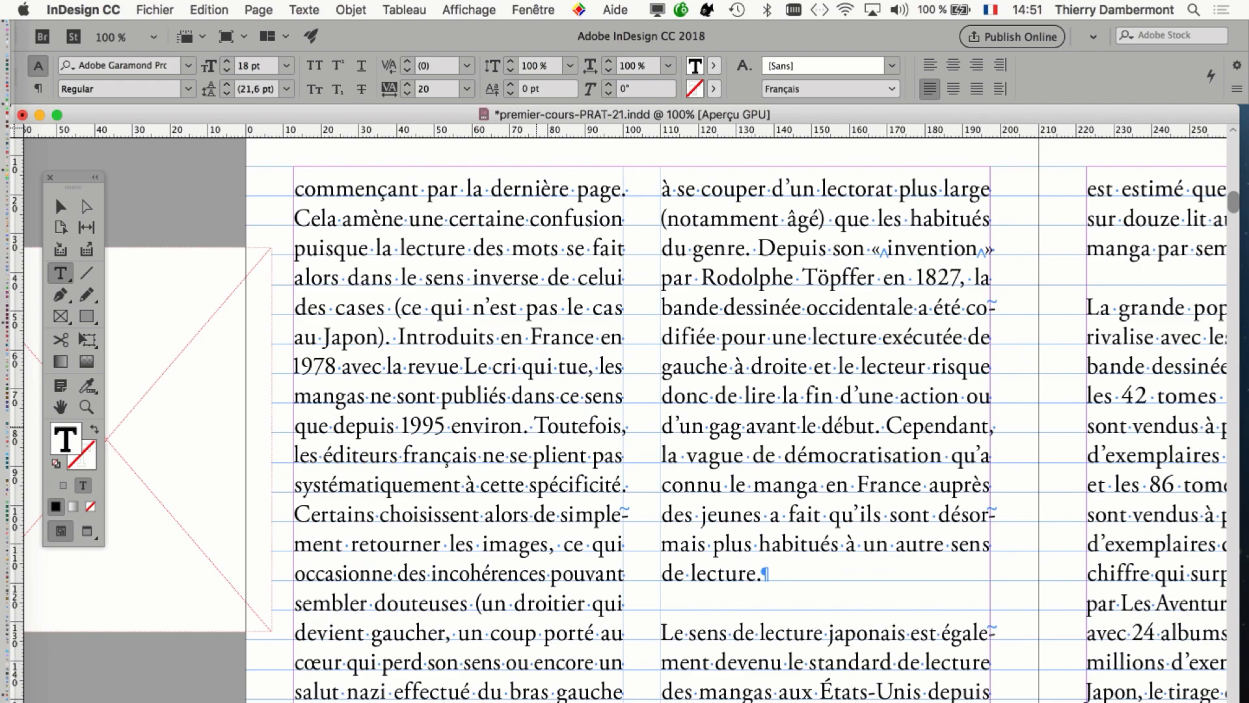
click(570, 427)
key(Return)
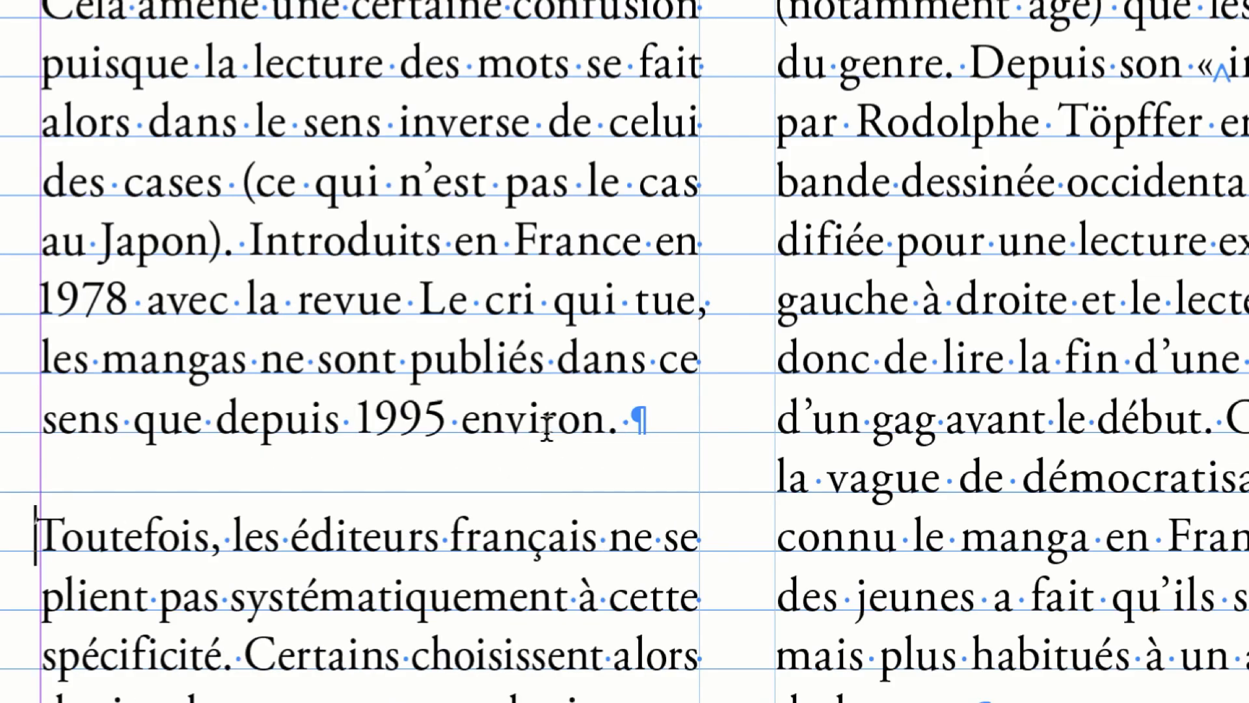
key(Return)
click(364, 465)
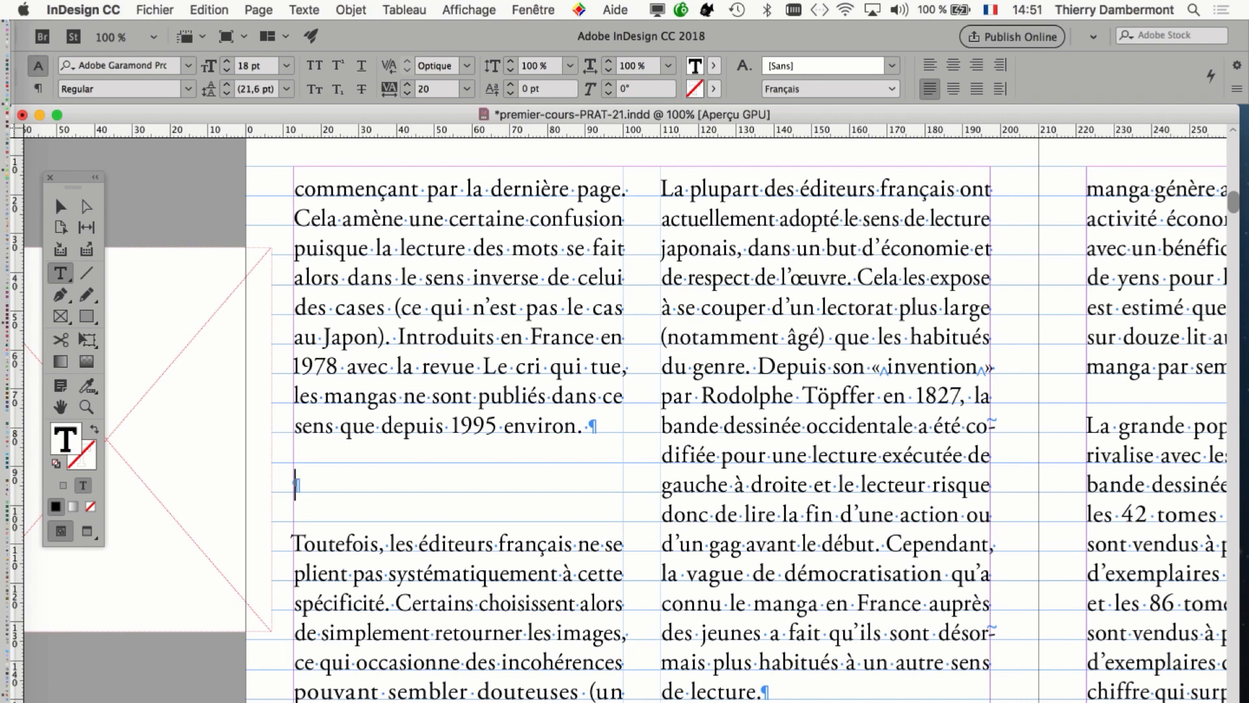
Display the Styles de paragraphe panel and place it beside the empty paragraph on page 40.
click(304, 10)
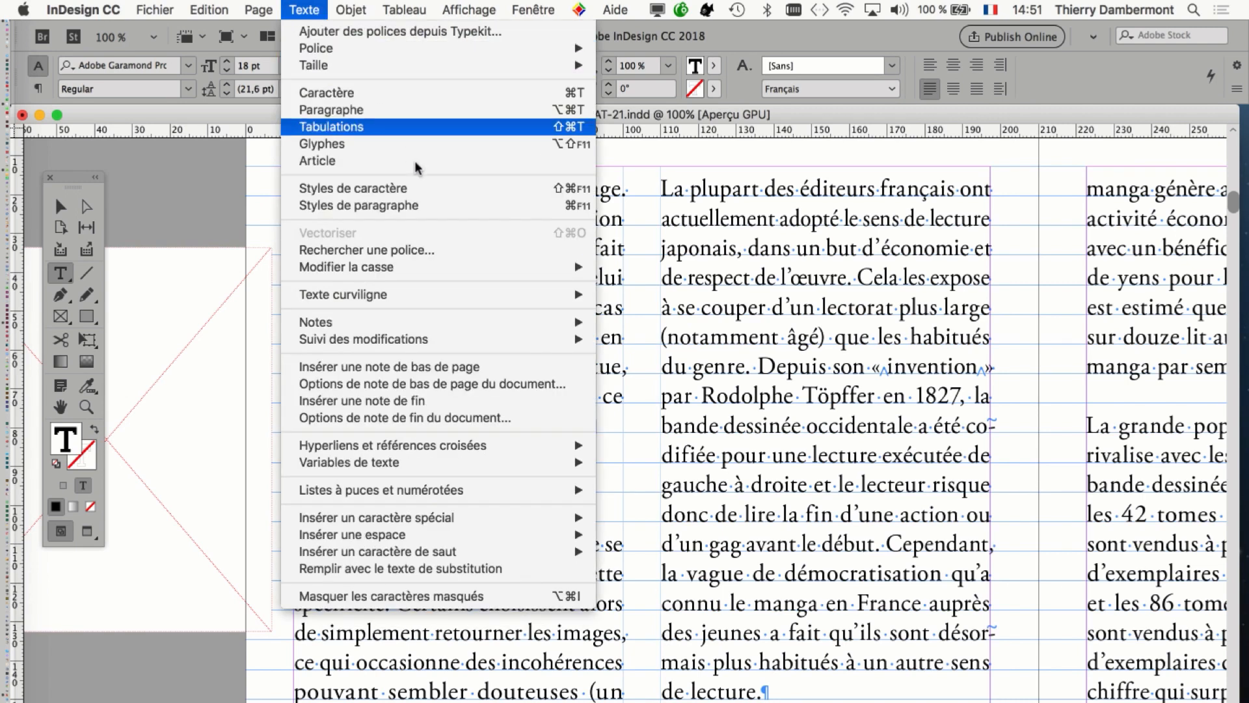
click(424, 204)
drag(722, 255, 396, 437)
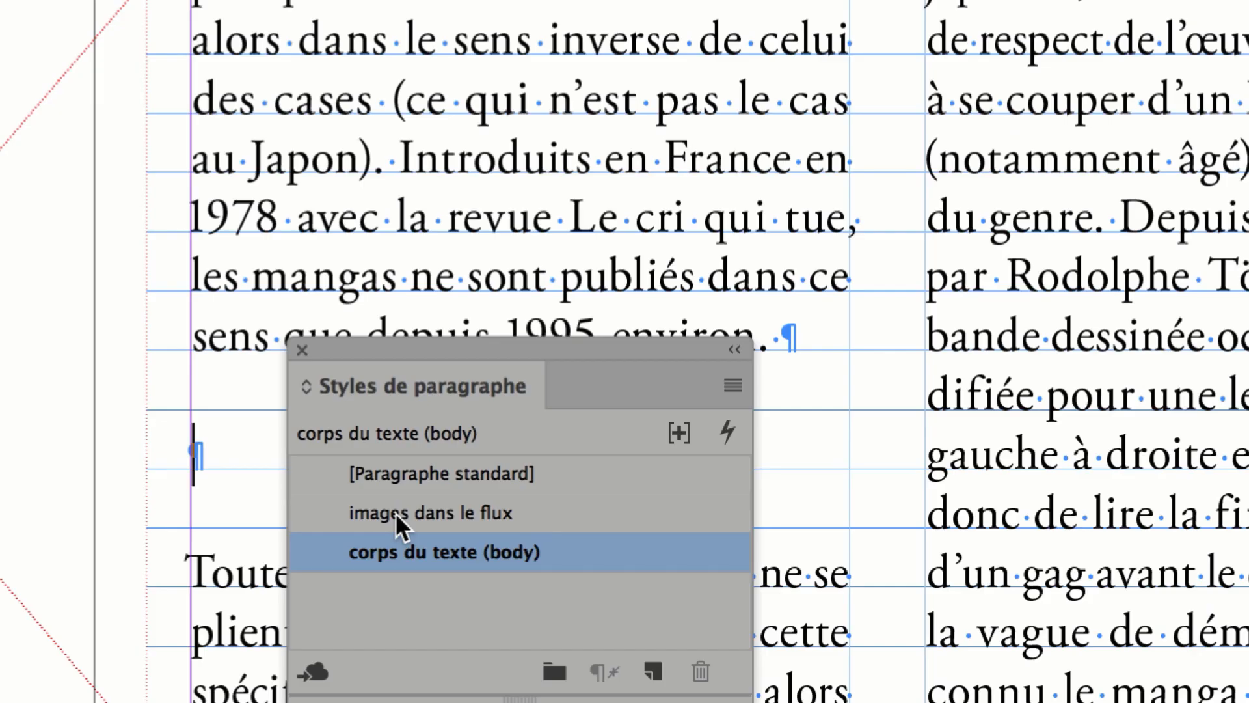
Apply the "images dans le flux" style to the empty paragraph above "Toutefois" on page 40.
click(396, 513)
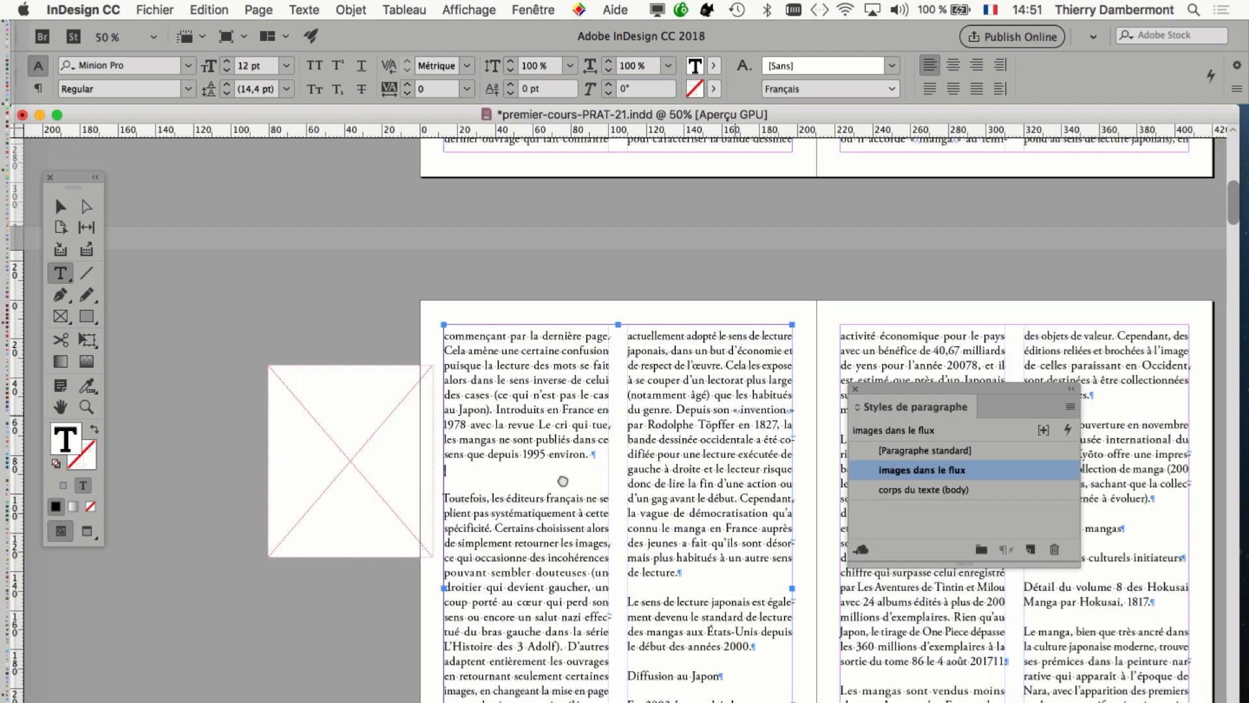
drag(563, 482, 184, 590)
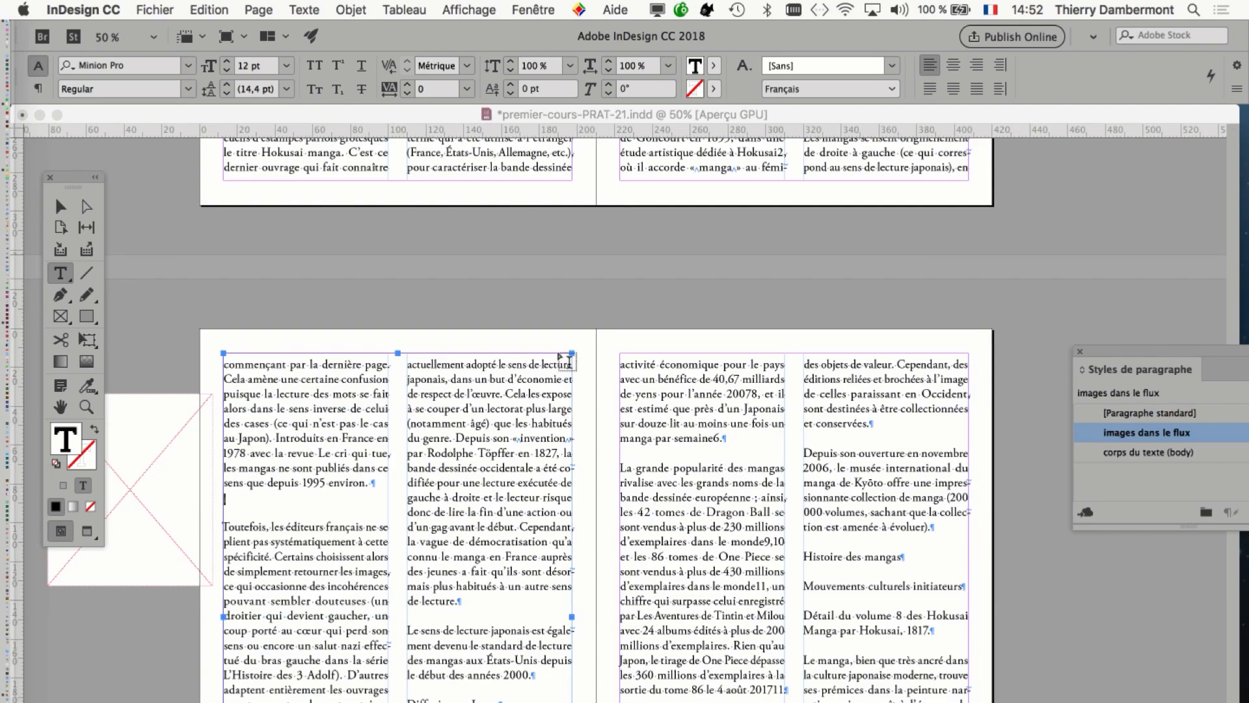
key(super+shift+m)
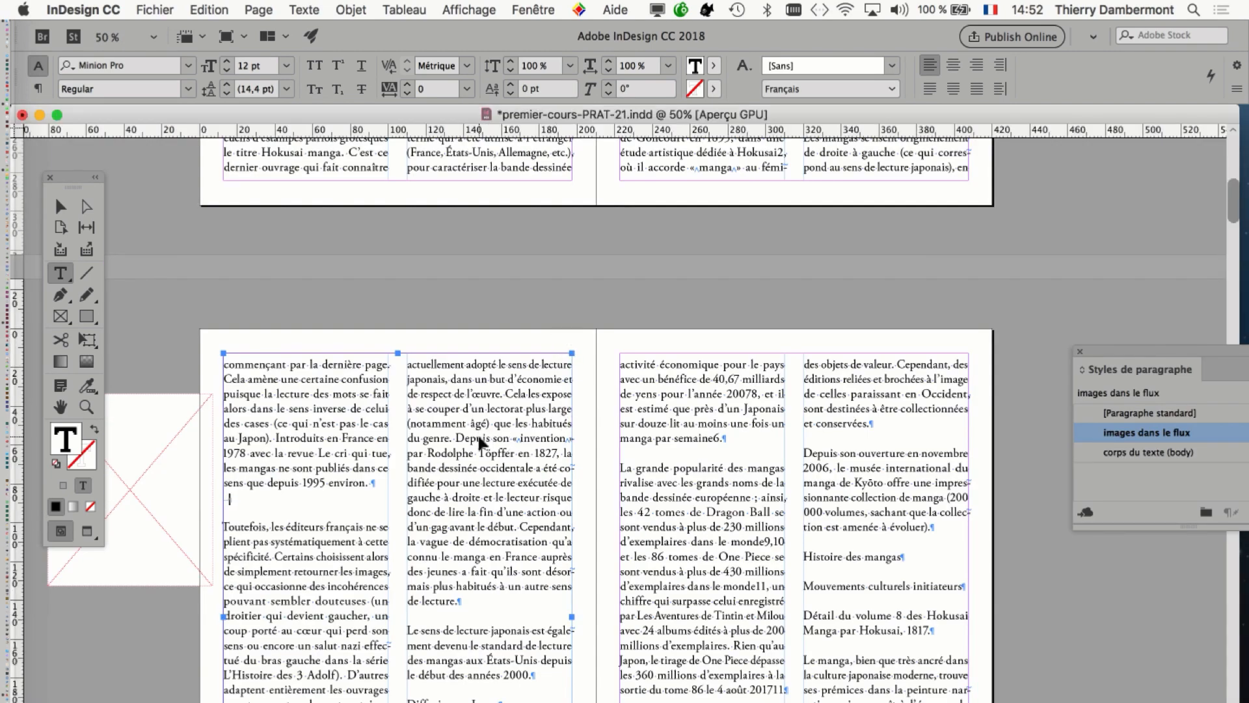
Undo the style application and the two inserted paragraph breaks on page 40.
key(super+z)
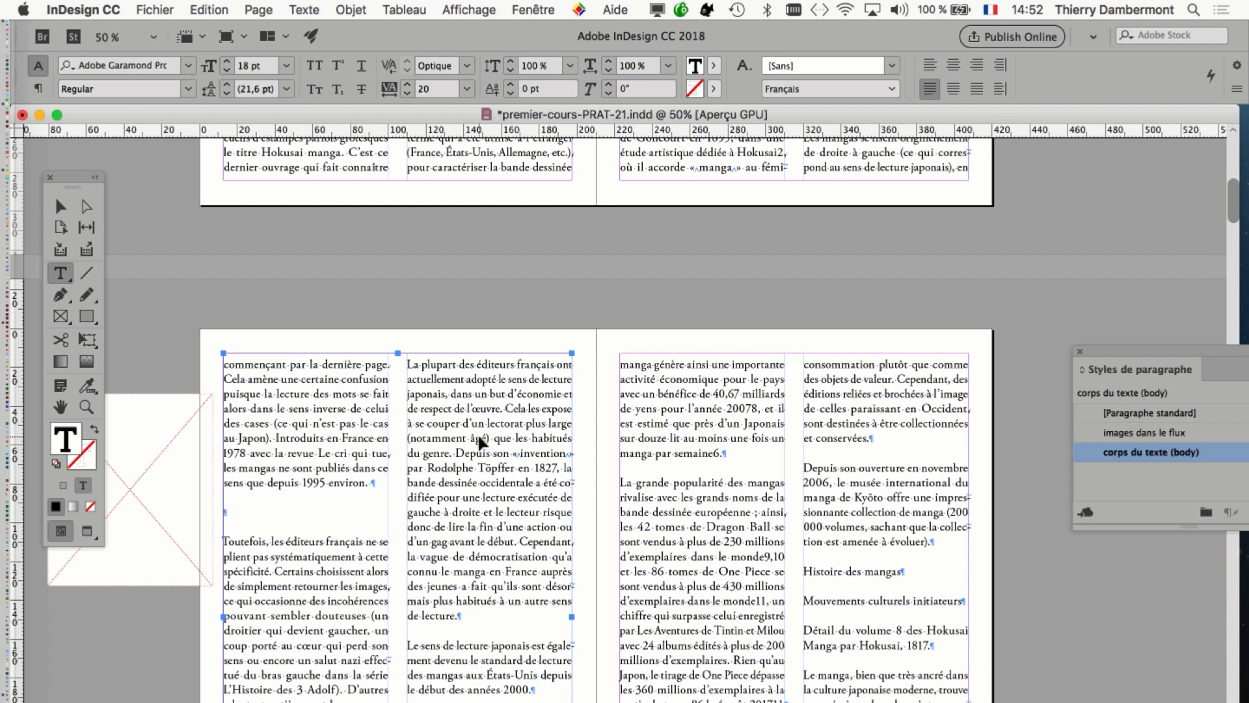
key(super+z)
key(super+z)
Delete the whole paragraph beginning "Le mot japonais" on page 38 to test the text reflow, and undo the deletion.
scroll(480, 394, up, 8)
scroll(481, 395, up, 3)
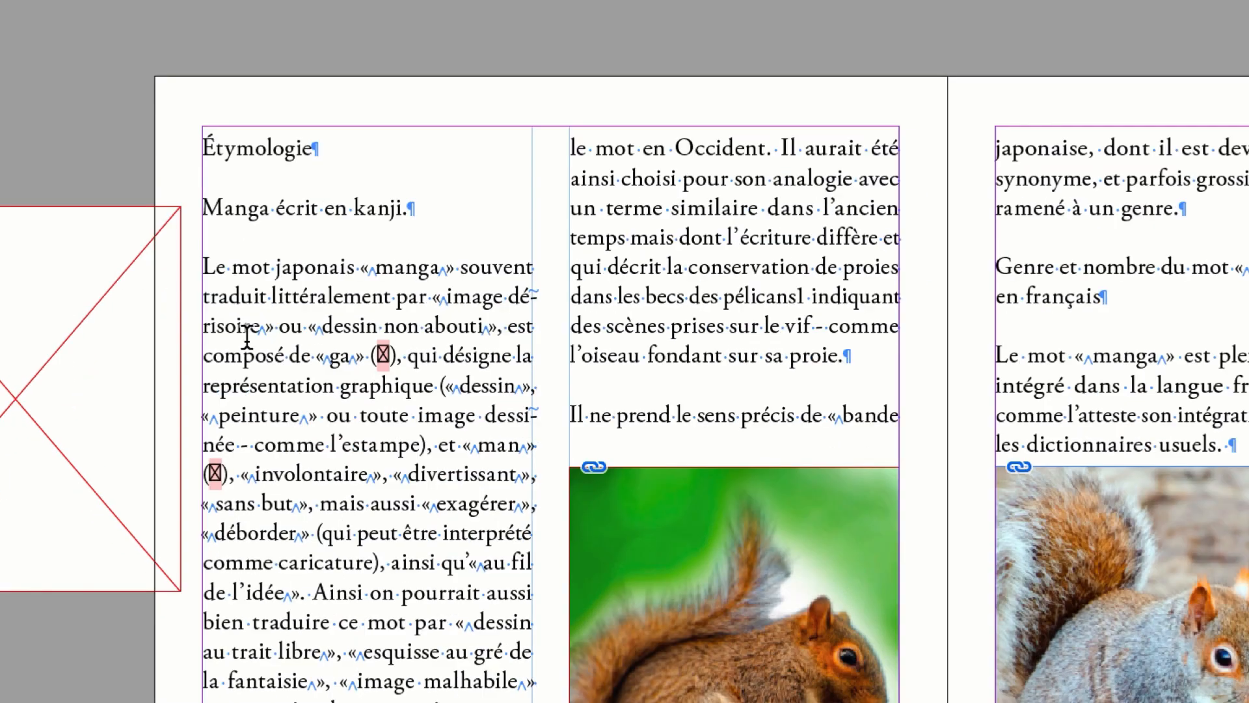
drag(203, 268, 299, 473)
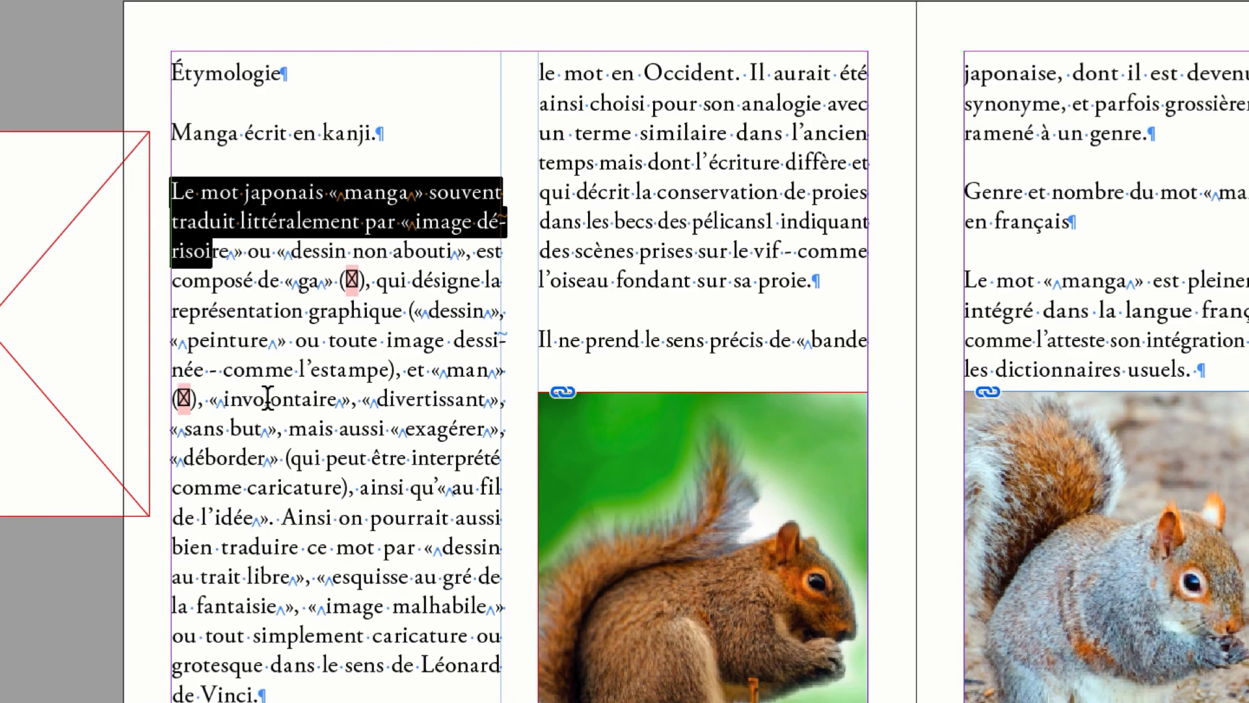
drag(267, 398, 276, 475)
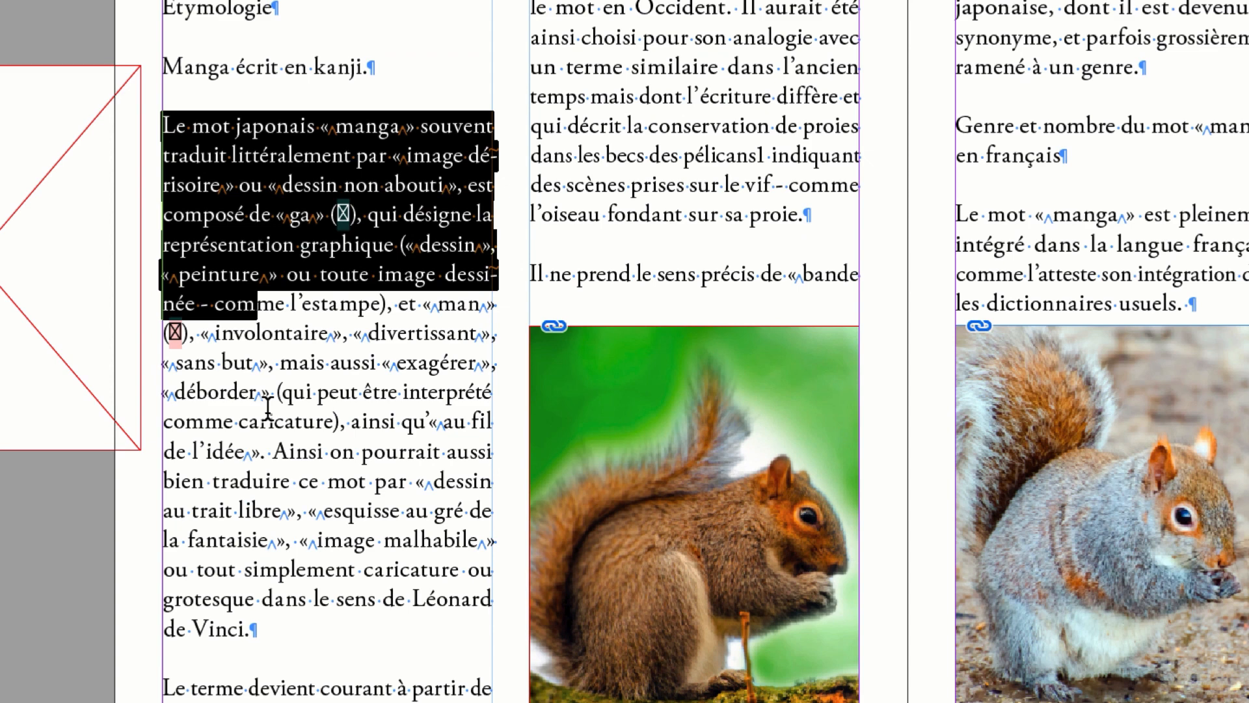
double_click(290, 333)
triple_click(275, 384)
double_click(275, 383)
click(275, 384)
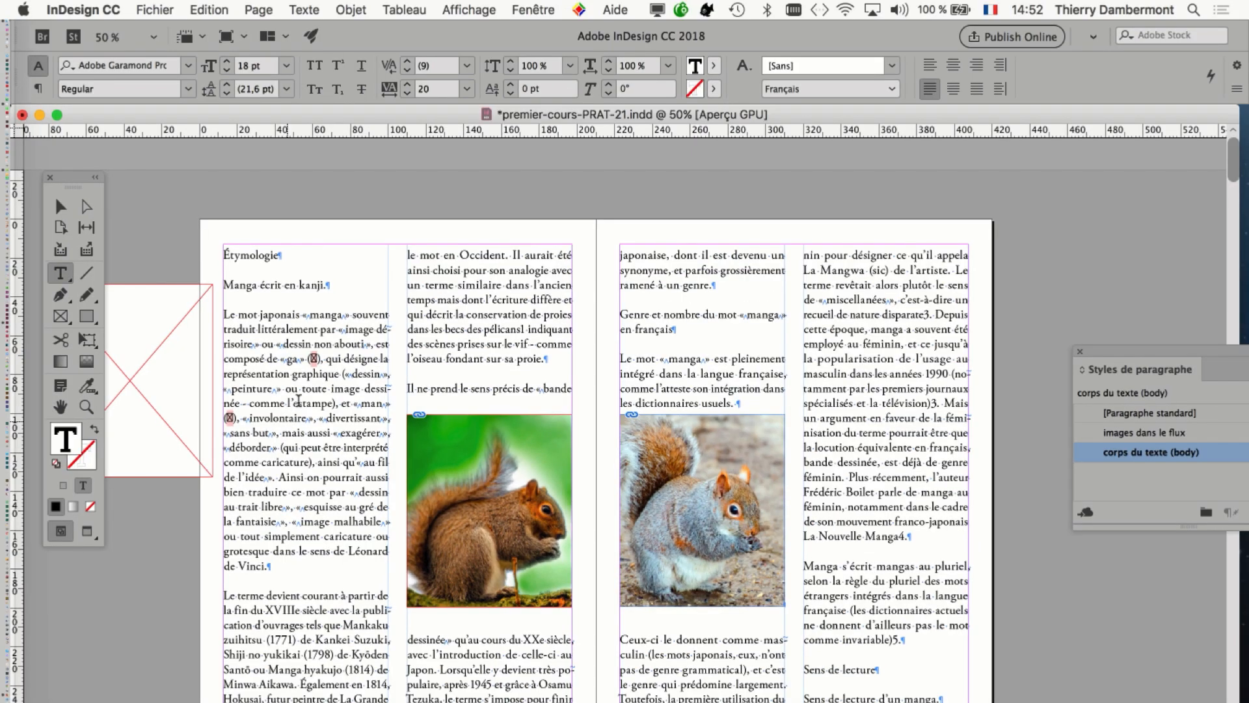
drag(224, 315, 228, 315)
drag(281, 446, 304, 575)
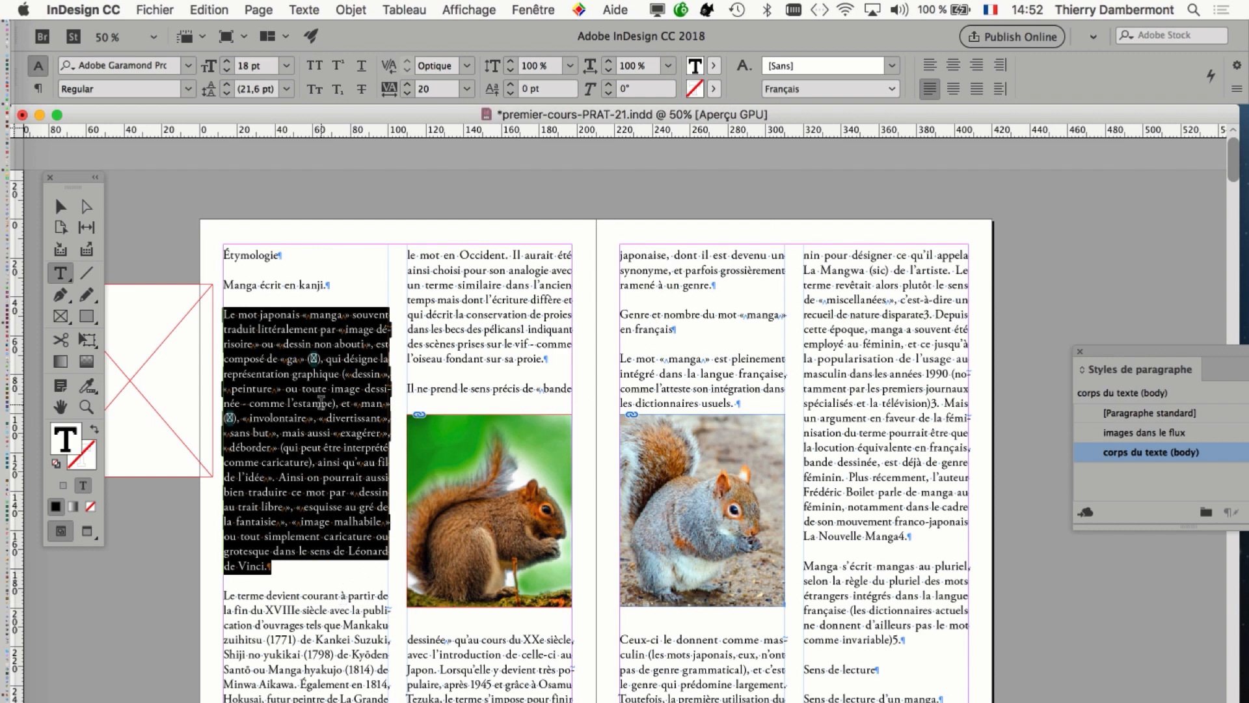
key(BackSpace)
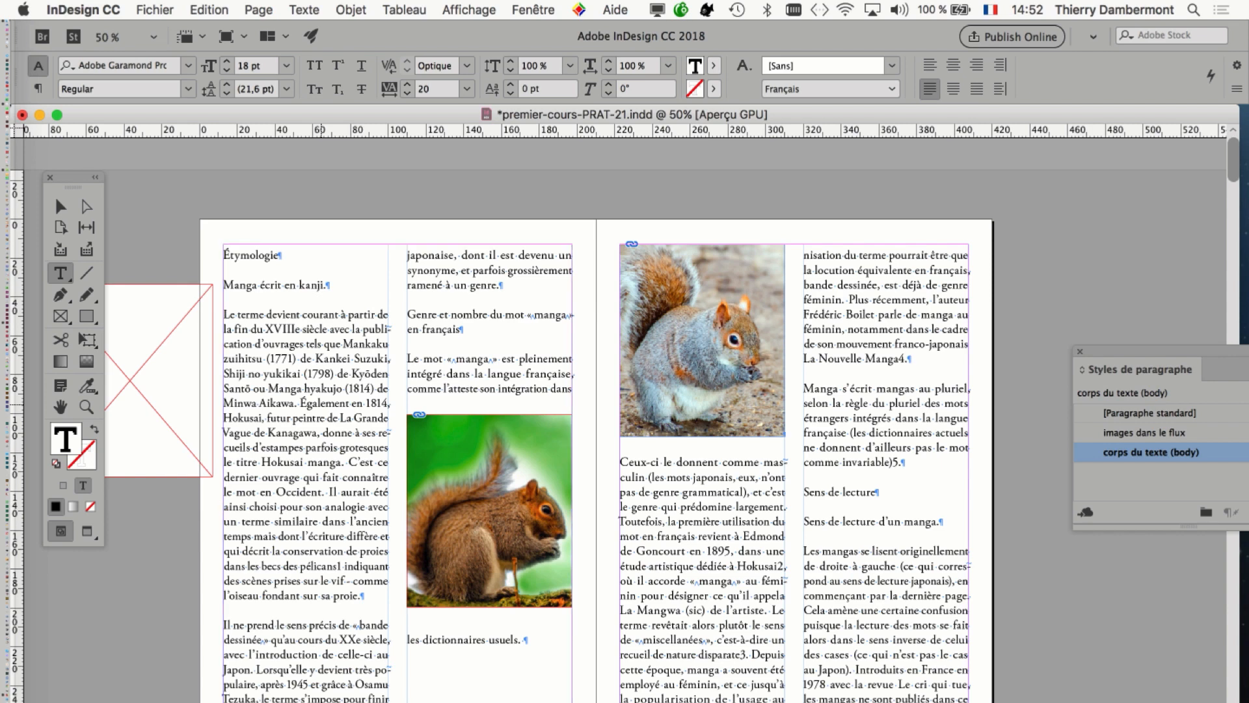
key(super+z)
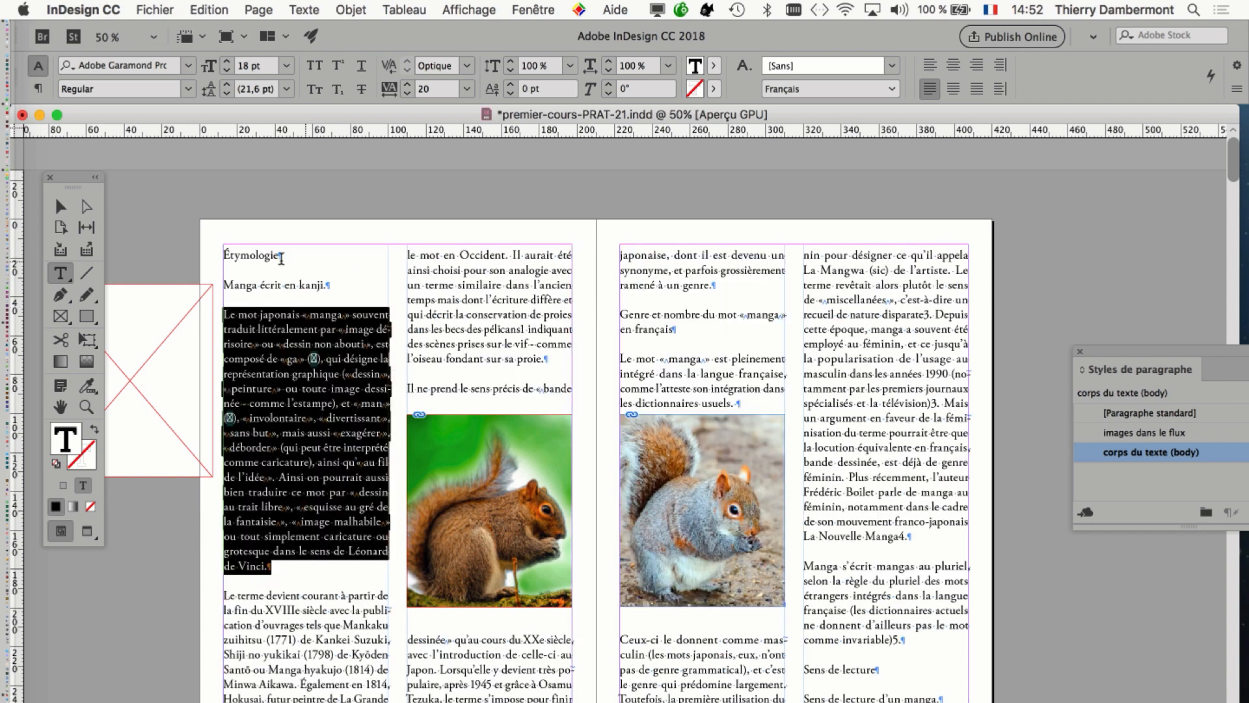
Leave text editing and select the two-column main text frame on page 38 as an object.
click(423, 379)
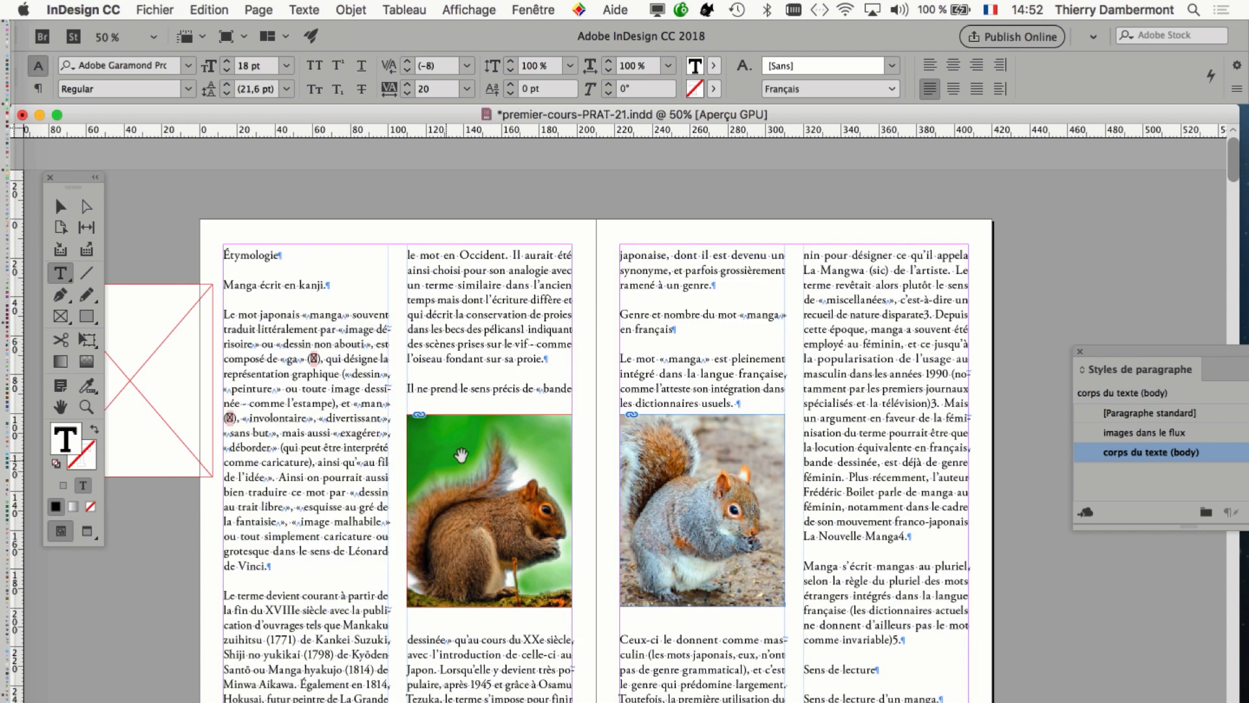
drag(460, 454, 612, 326)
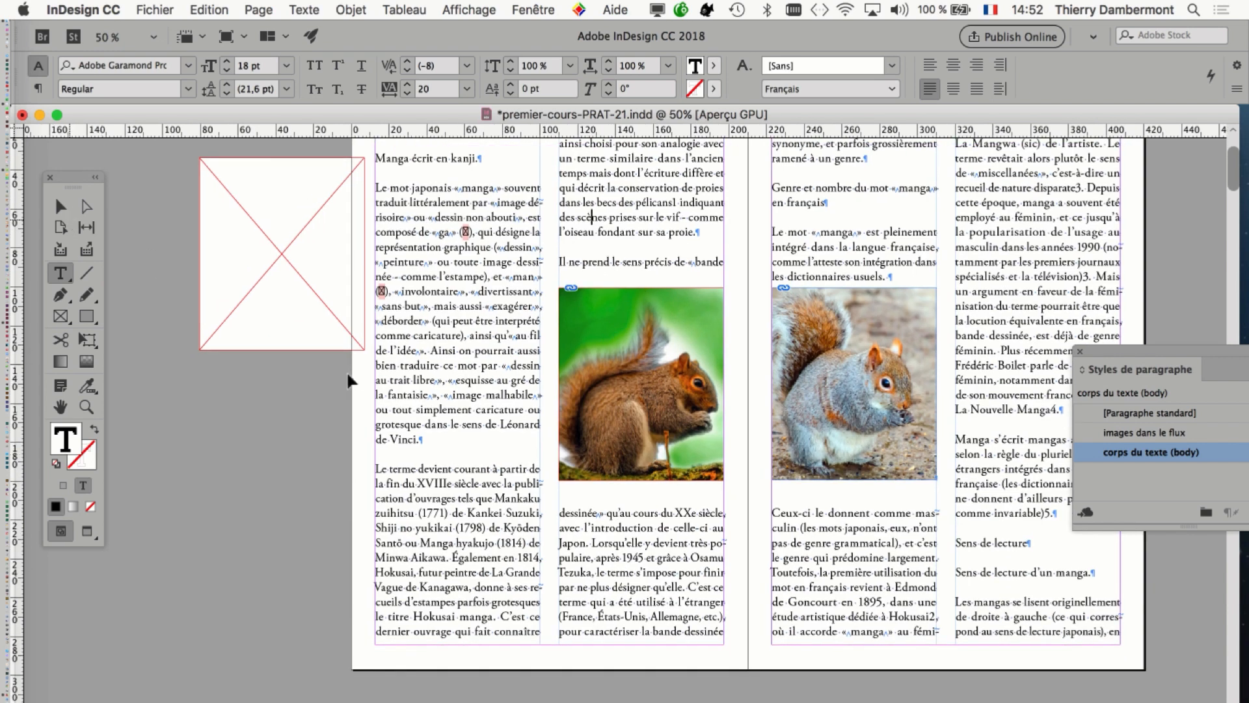
key(Escape)
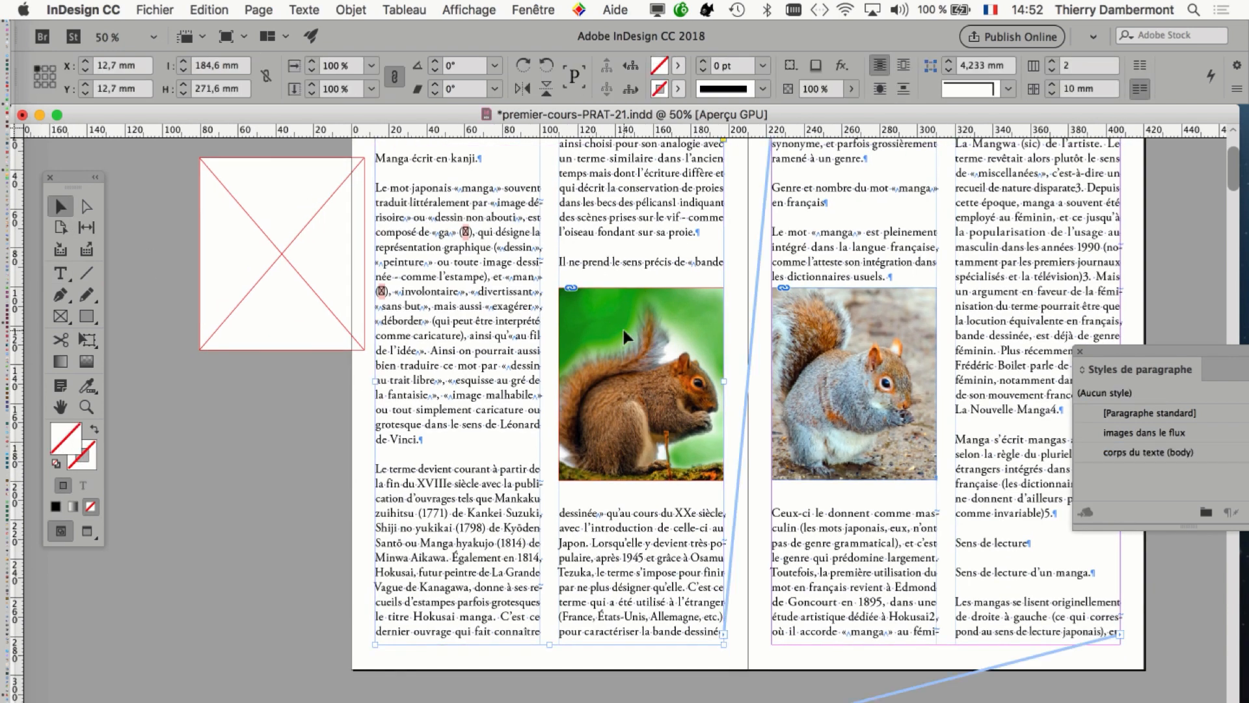
Enlarge the brown squirrel's image frame to about 184.6 × 183.8 mm, spanning both columns down to the page's bottom margin.
click(587, 317)
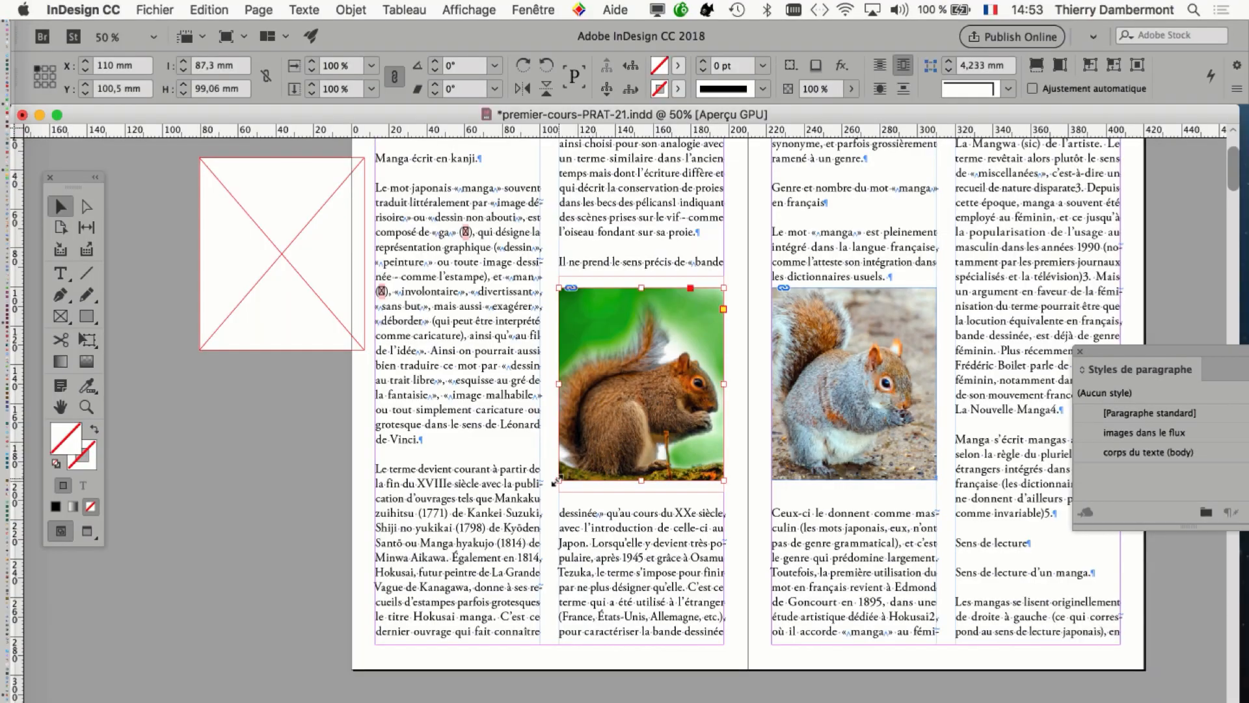
drag(558, 480, 384, 644)
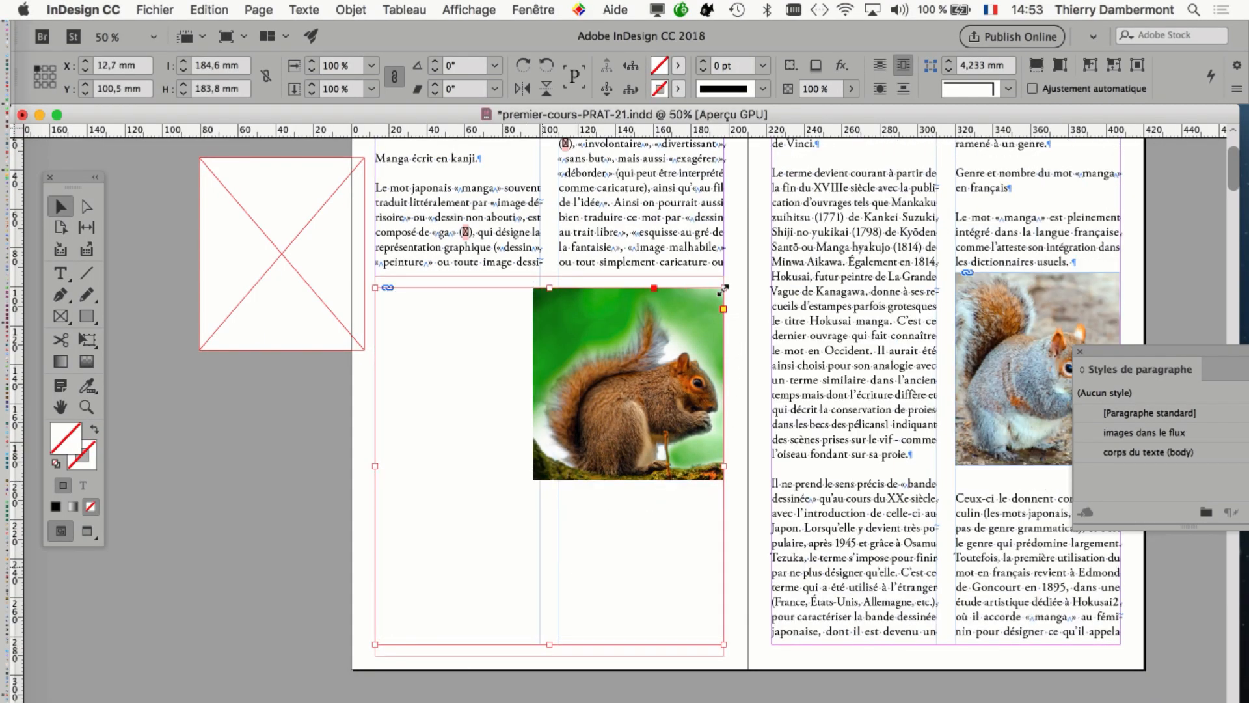
drag(1140, 356, 1212, 369)
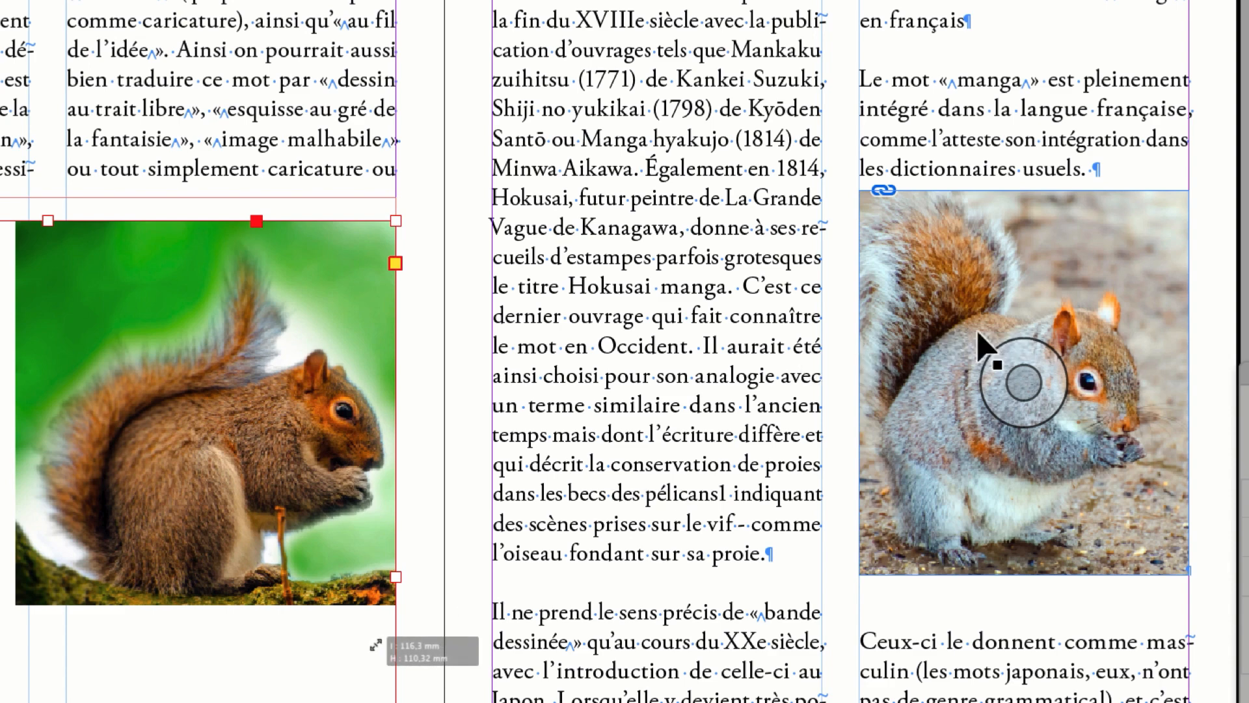
drag(457, 553, 376, 646)
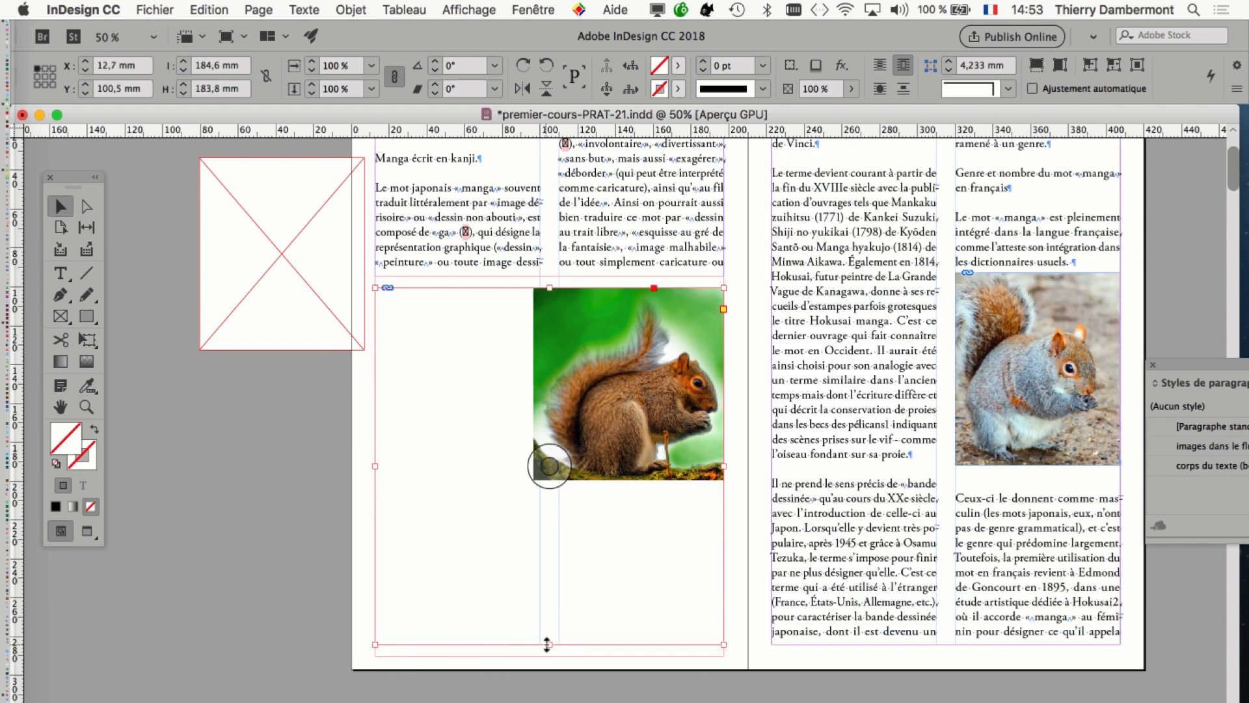
Fit the brown squirrel image to its enlarged frame with Remplir le bloc proportionnellement, and deselect it.
click(352, 9)
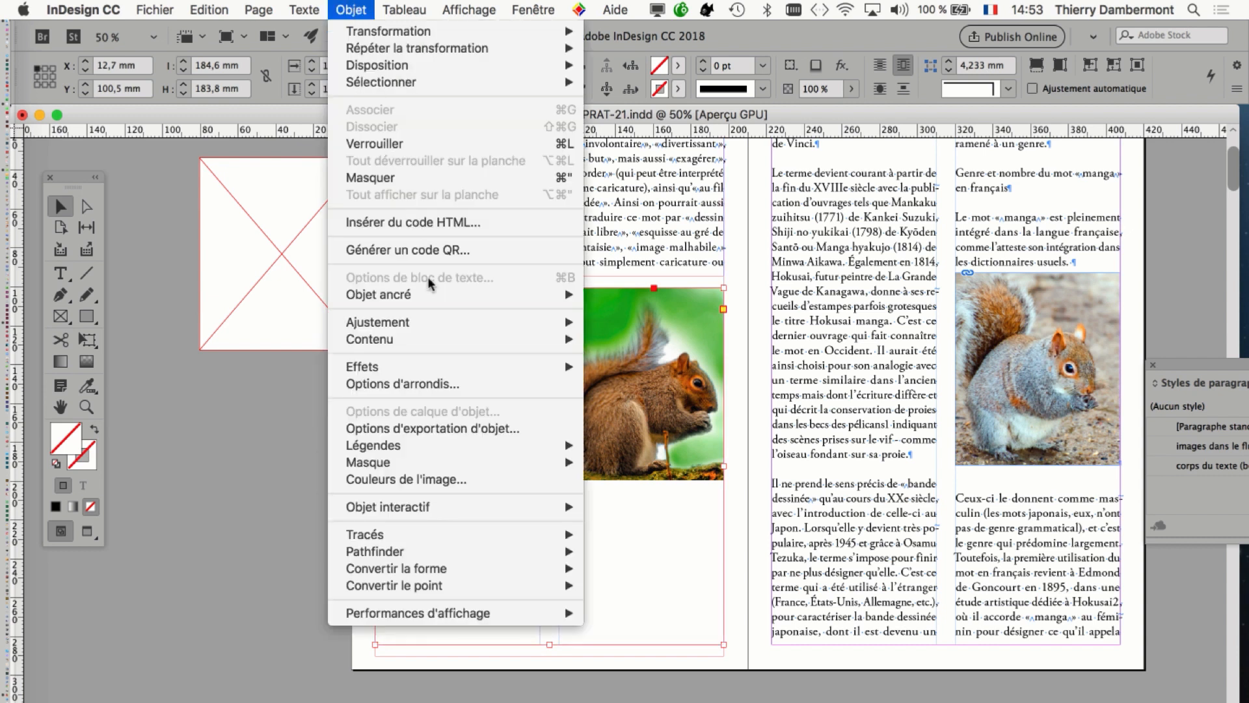
mouse_move(442, 324)
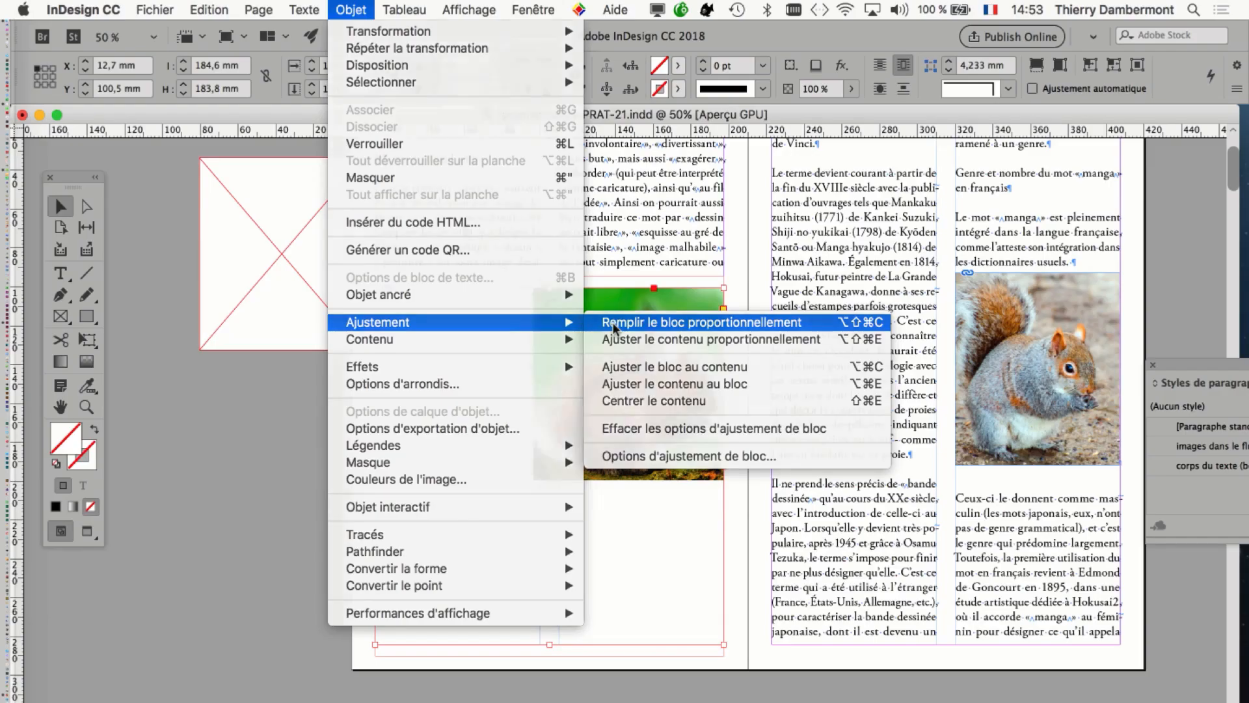
click(628, 326)
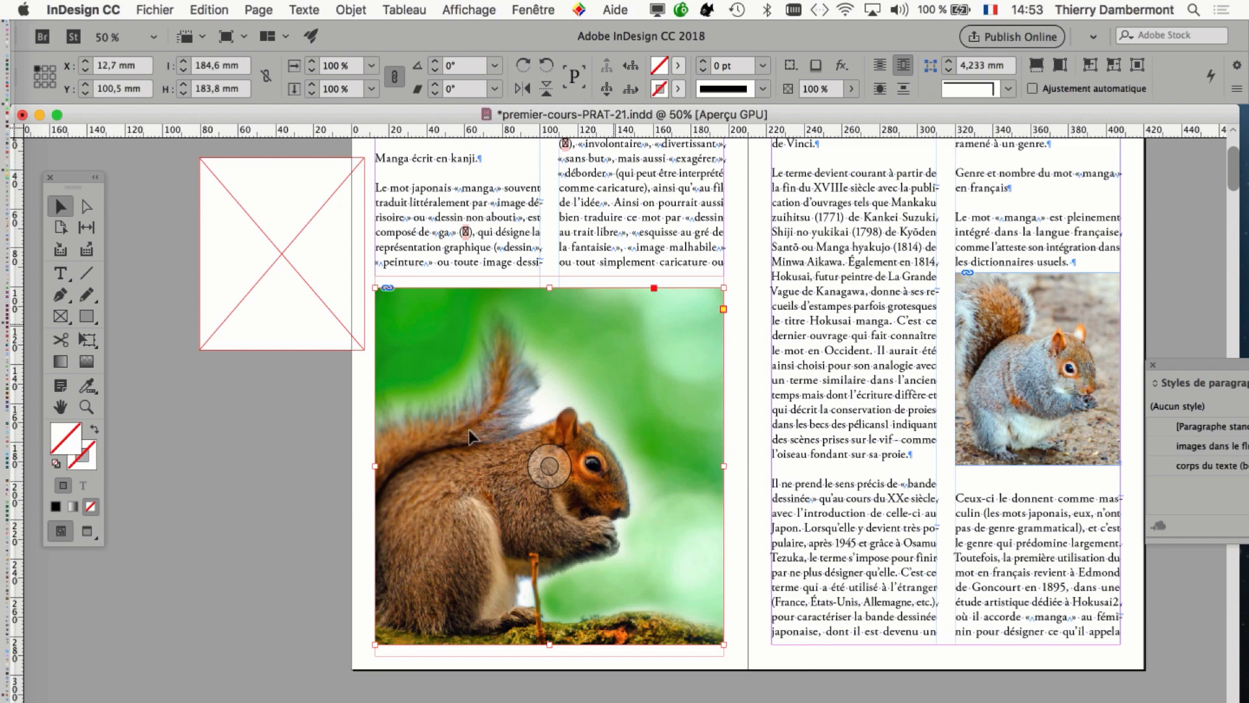
click(267, 514)
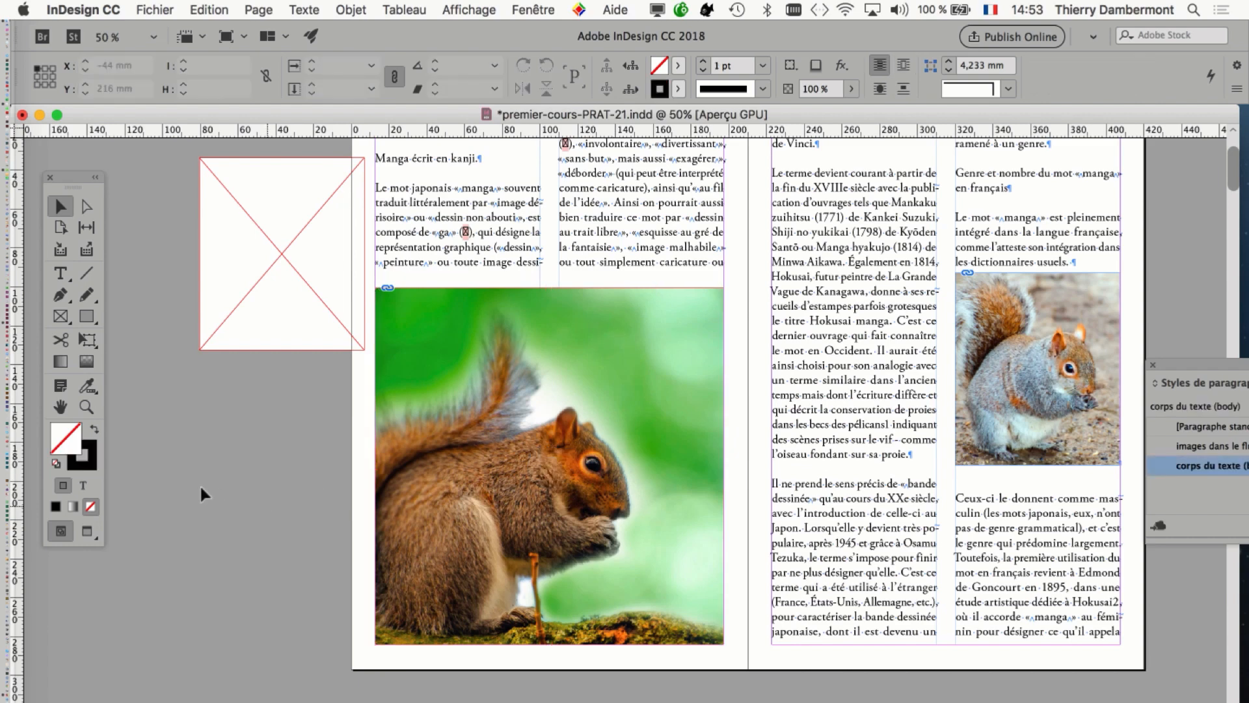
Examine the spread with both squirrel images in preview mode, and return to the normal display with frames and hidden characters.
click(88, 531)
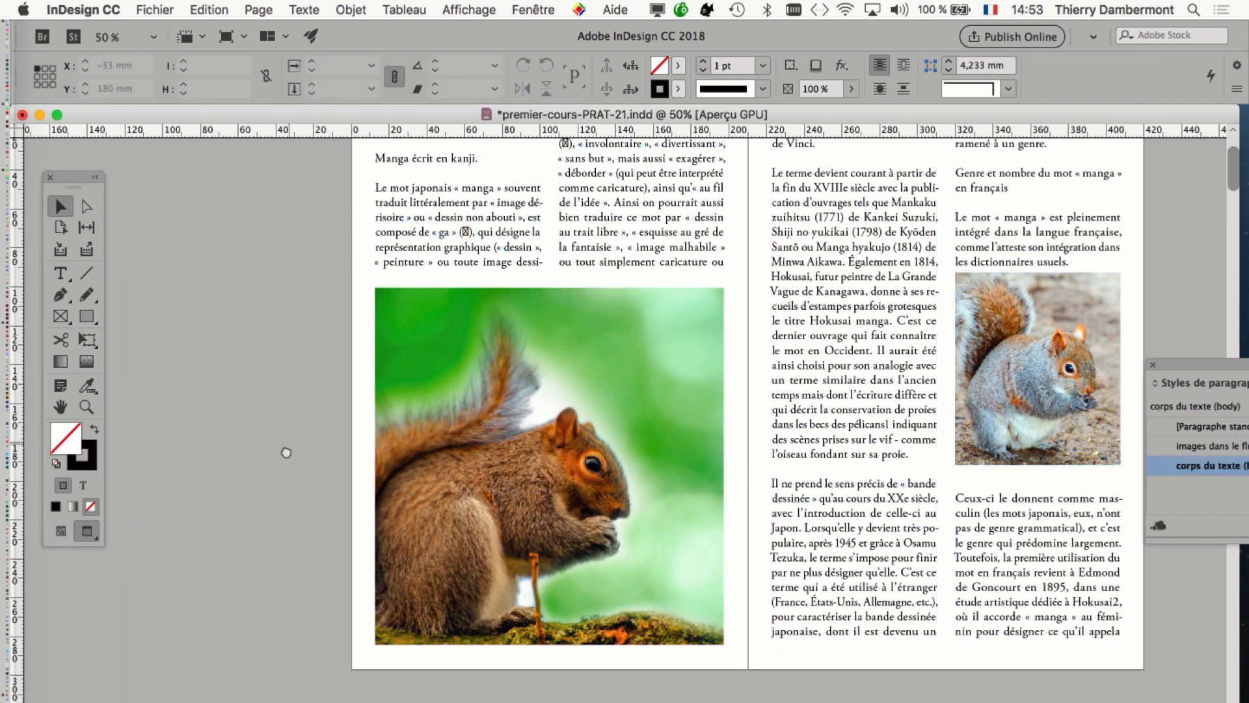
scroll(285, 447, up, 3)
scroll(284, 447, right, 2)
scroll(194, 508, down, 1)
scroll(194, 508, right, 2)
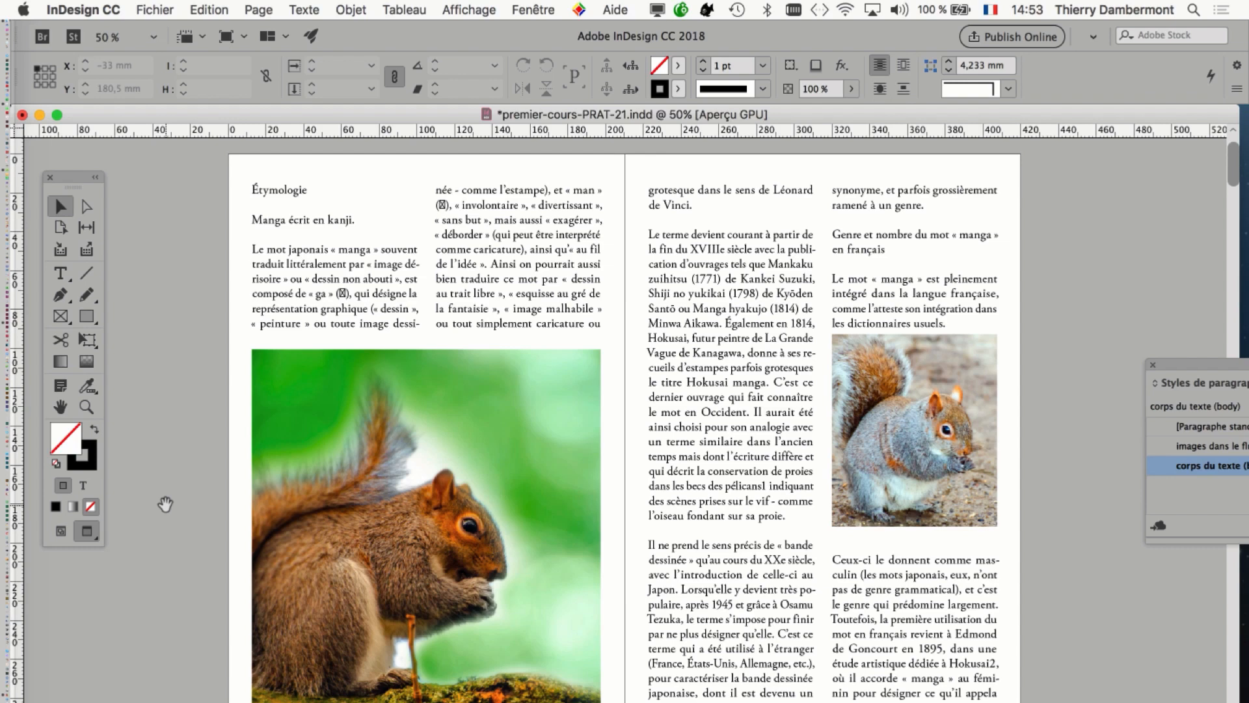
click(383, 534)
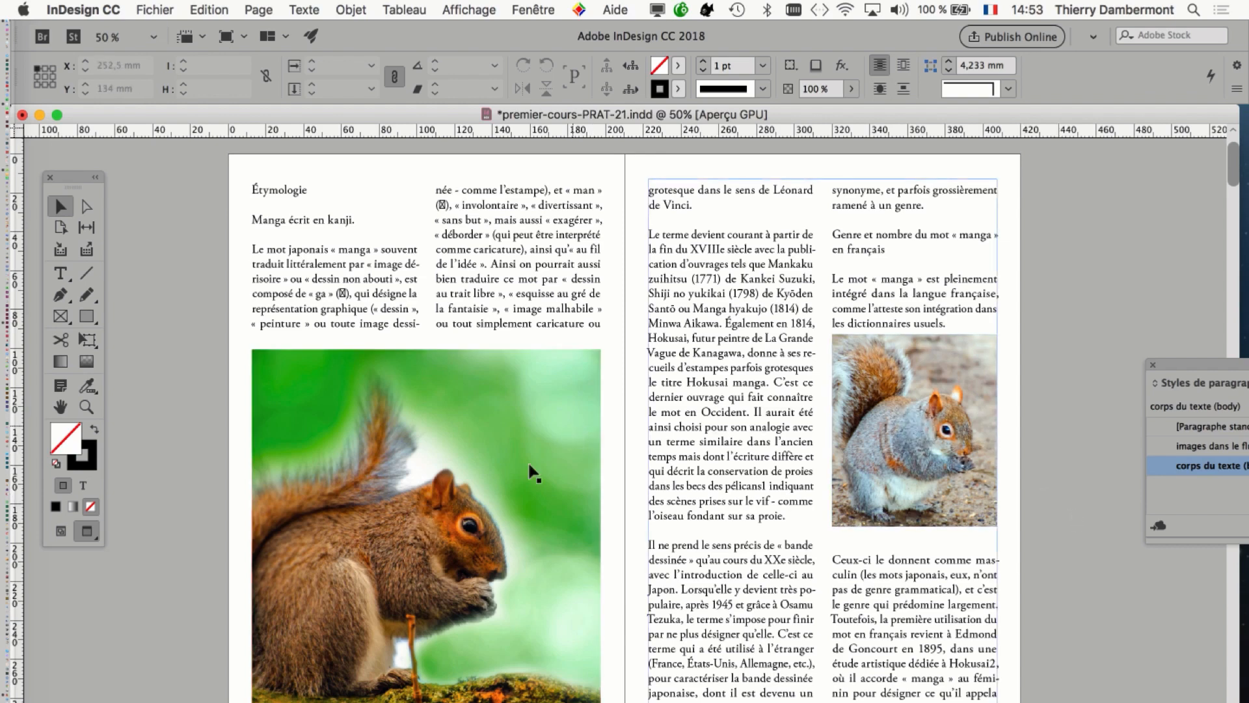
click(63, 529)
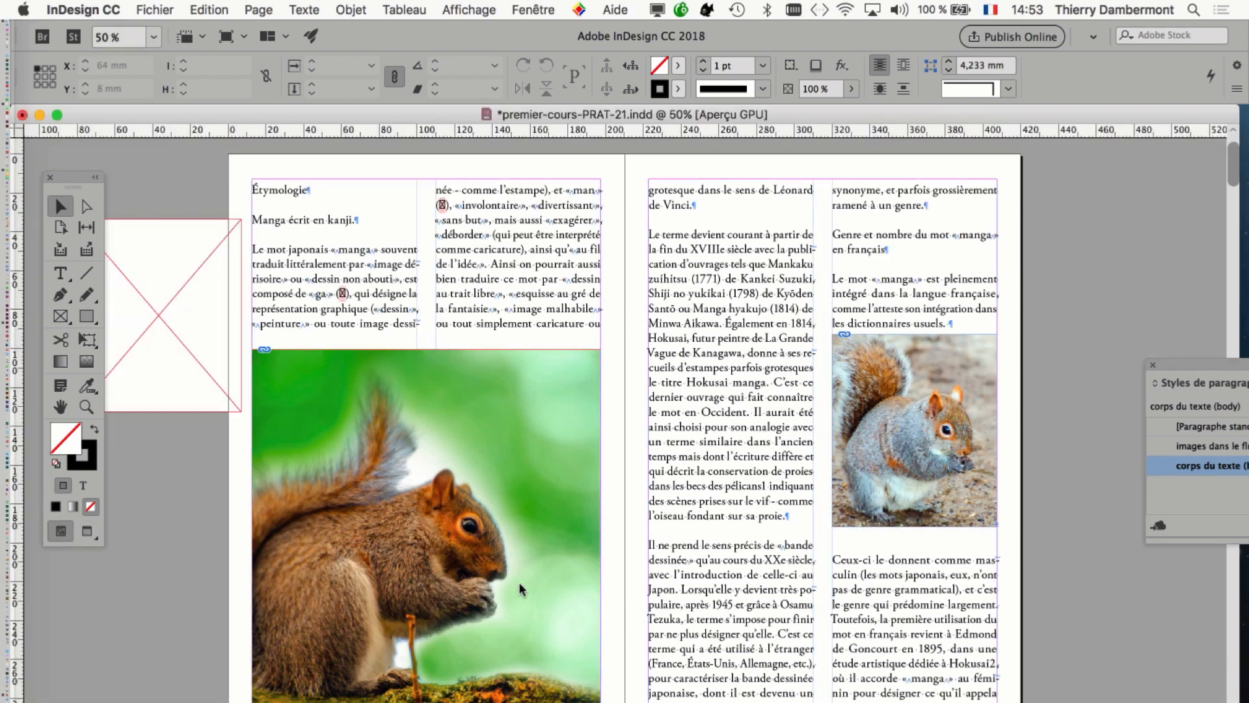
Save a new version of the document as premier-cours-PRAT-22.indd in the Dossier-cours-PRAT-D-17 folder.
click(151, 10)
click(218, 144)
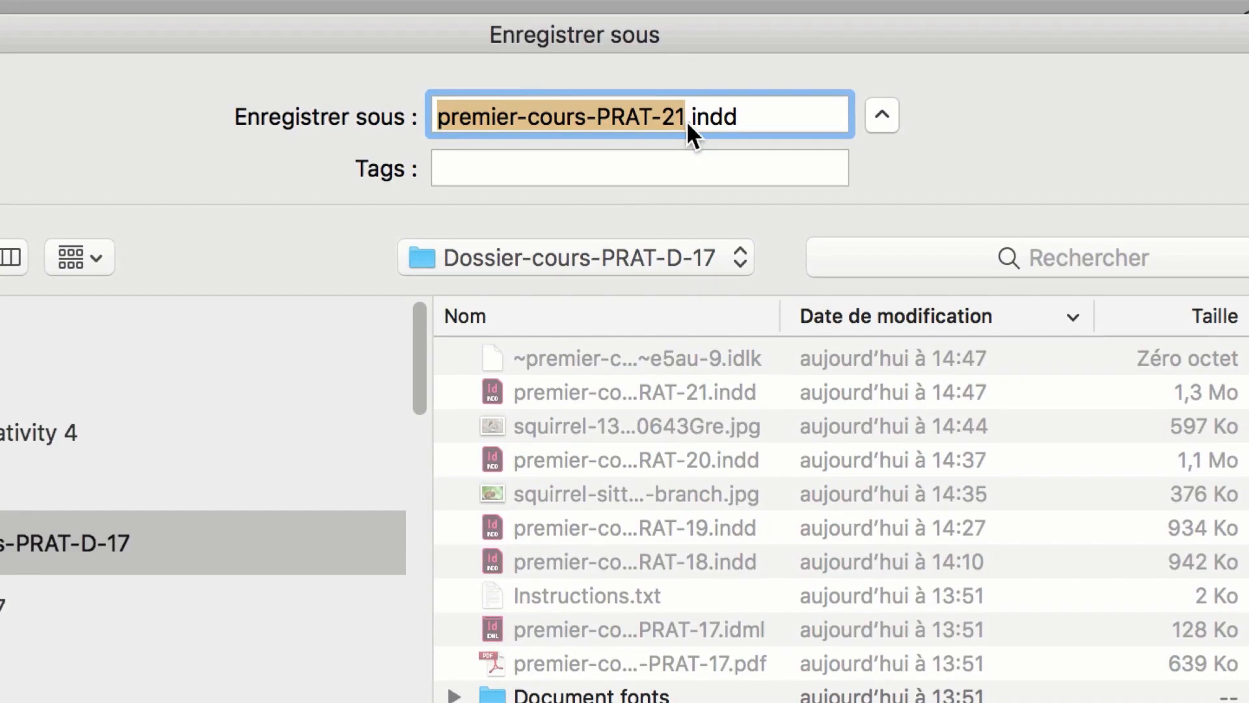
click(685, 120)
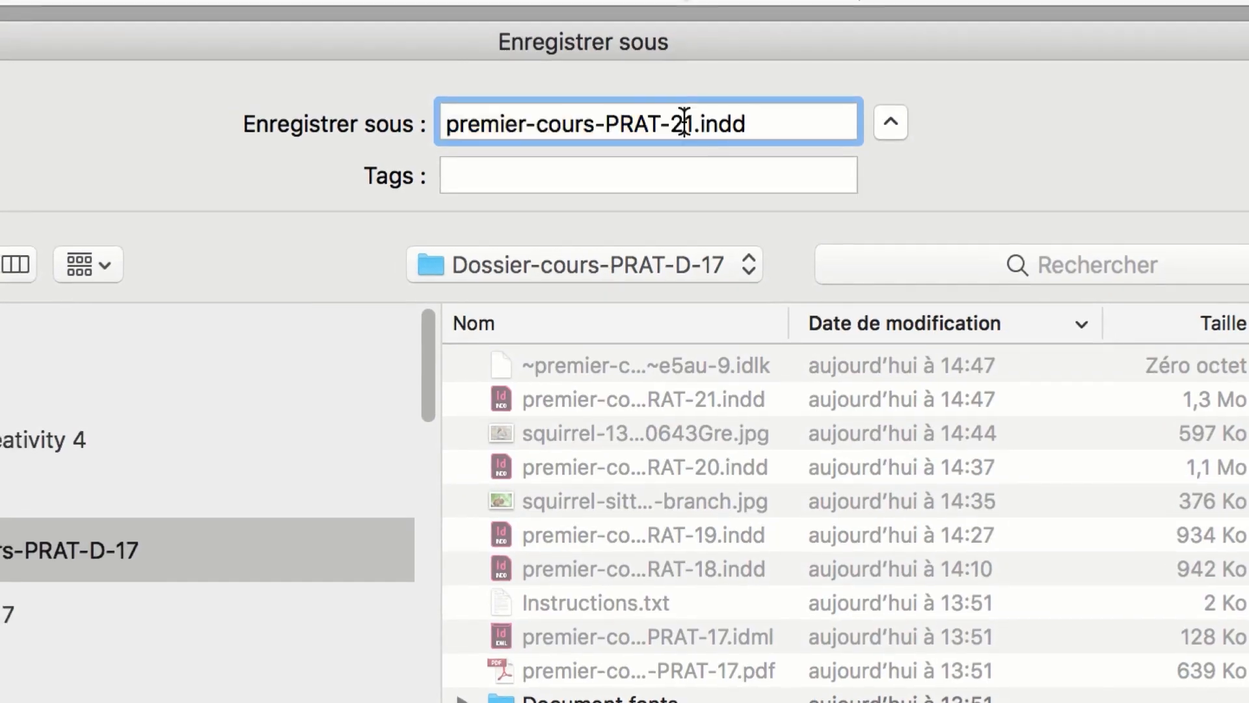
key(shift+Right)
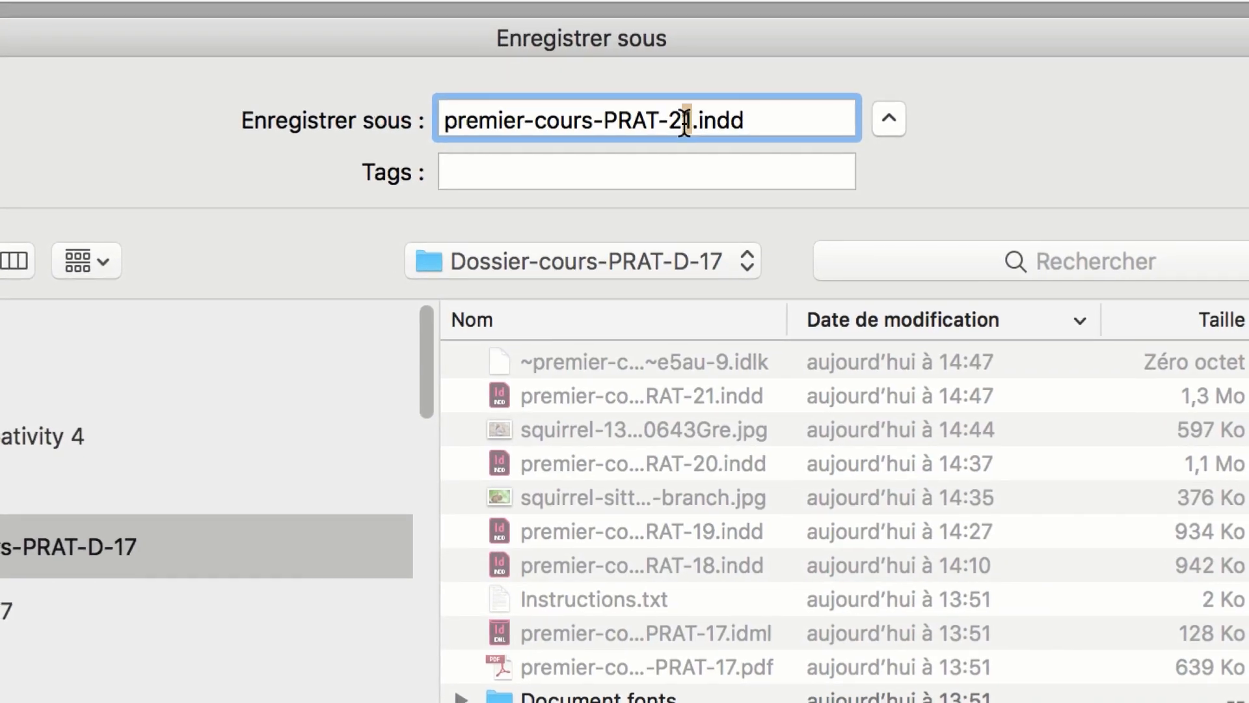
text(2)
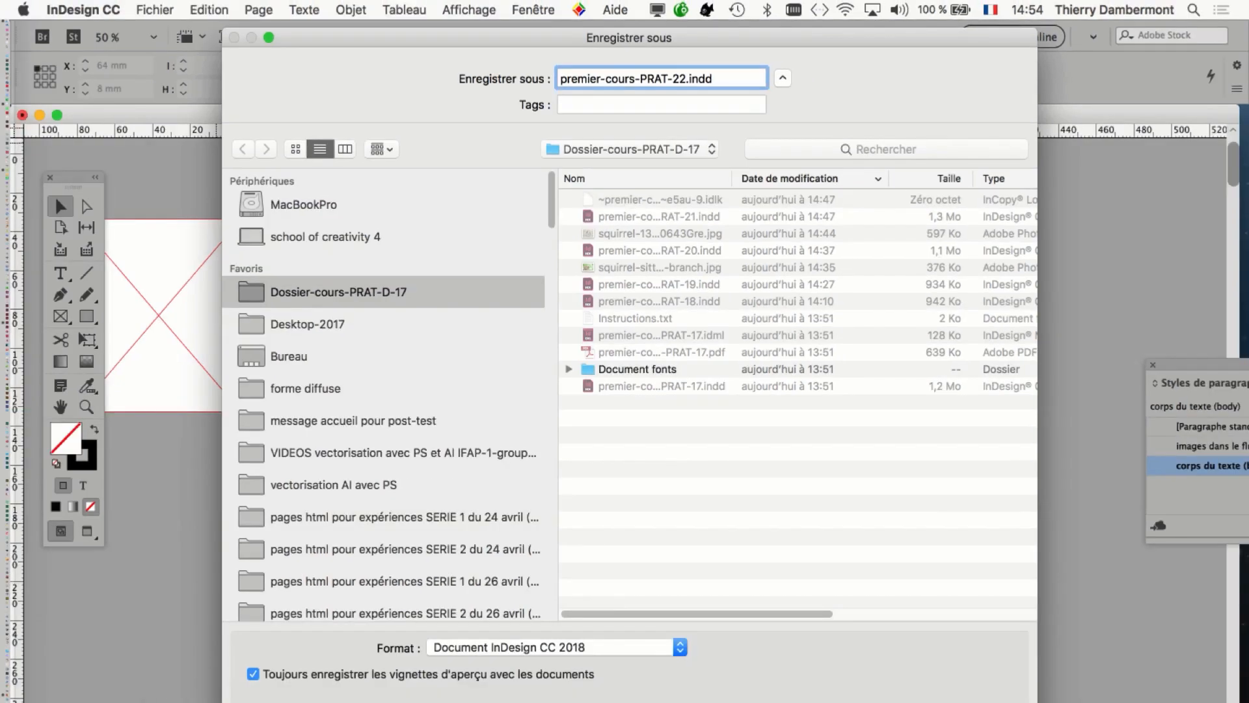
key(Return)
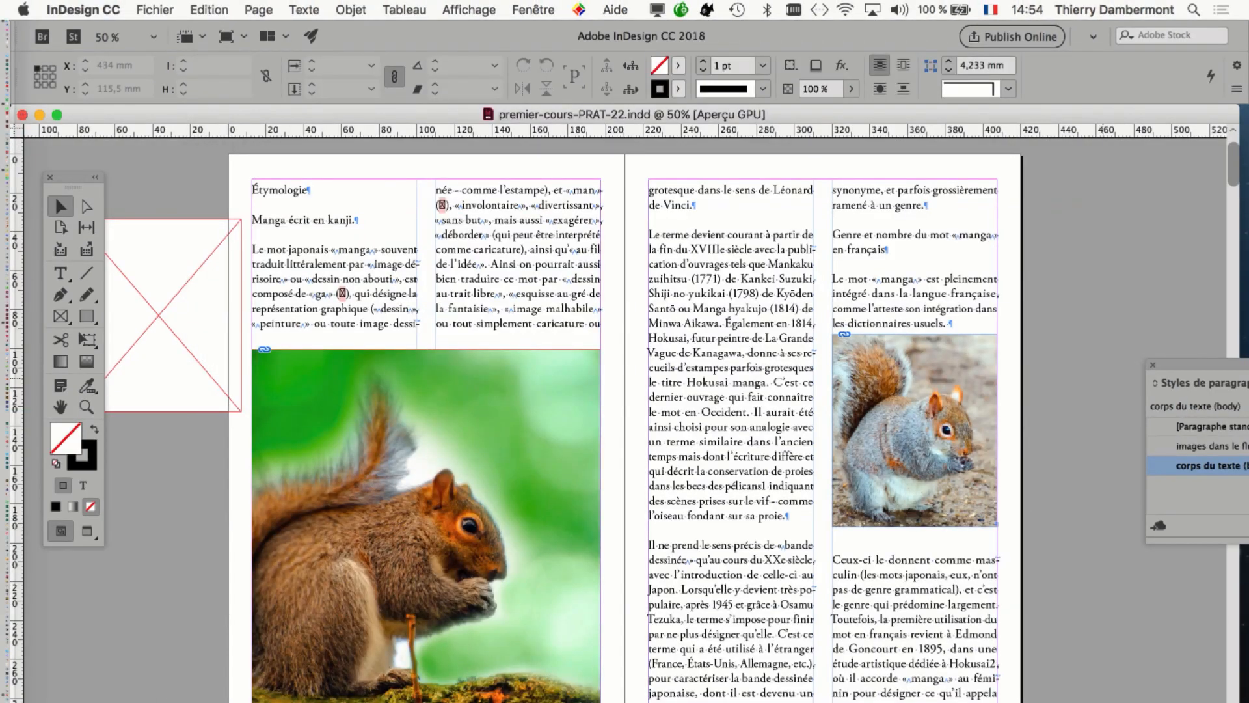